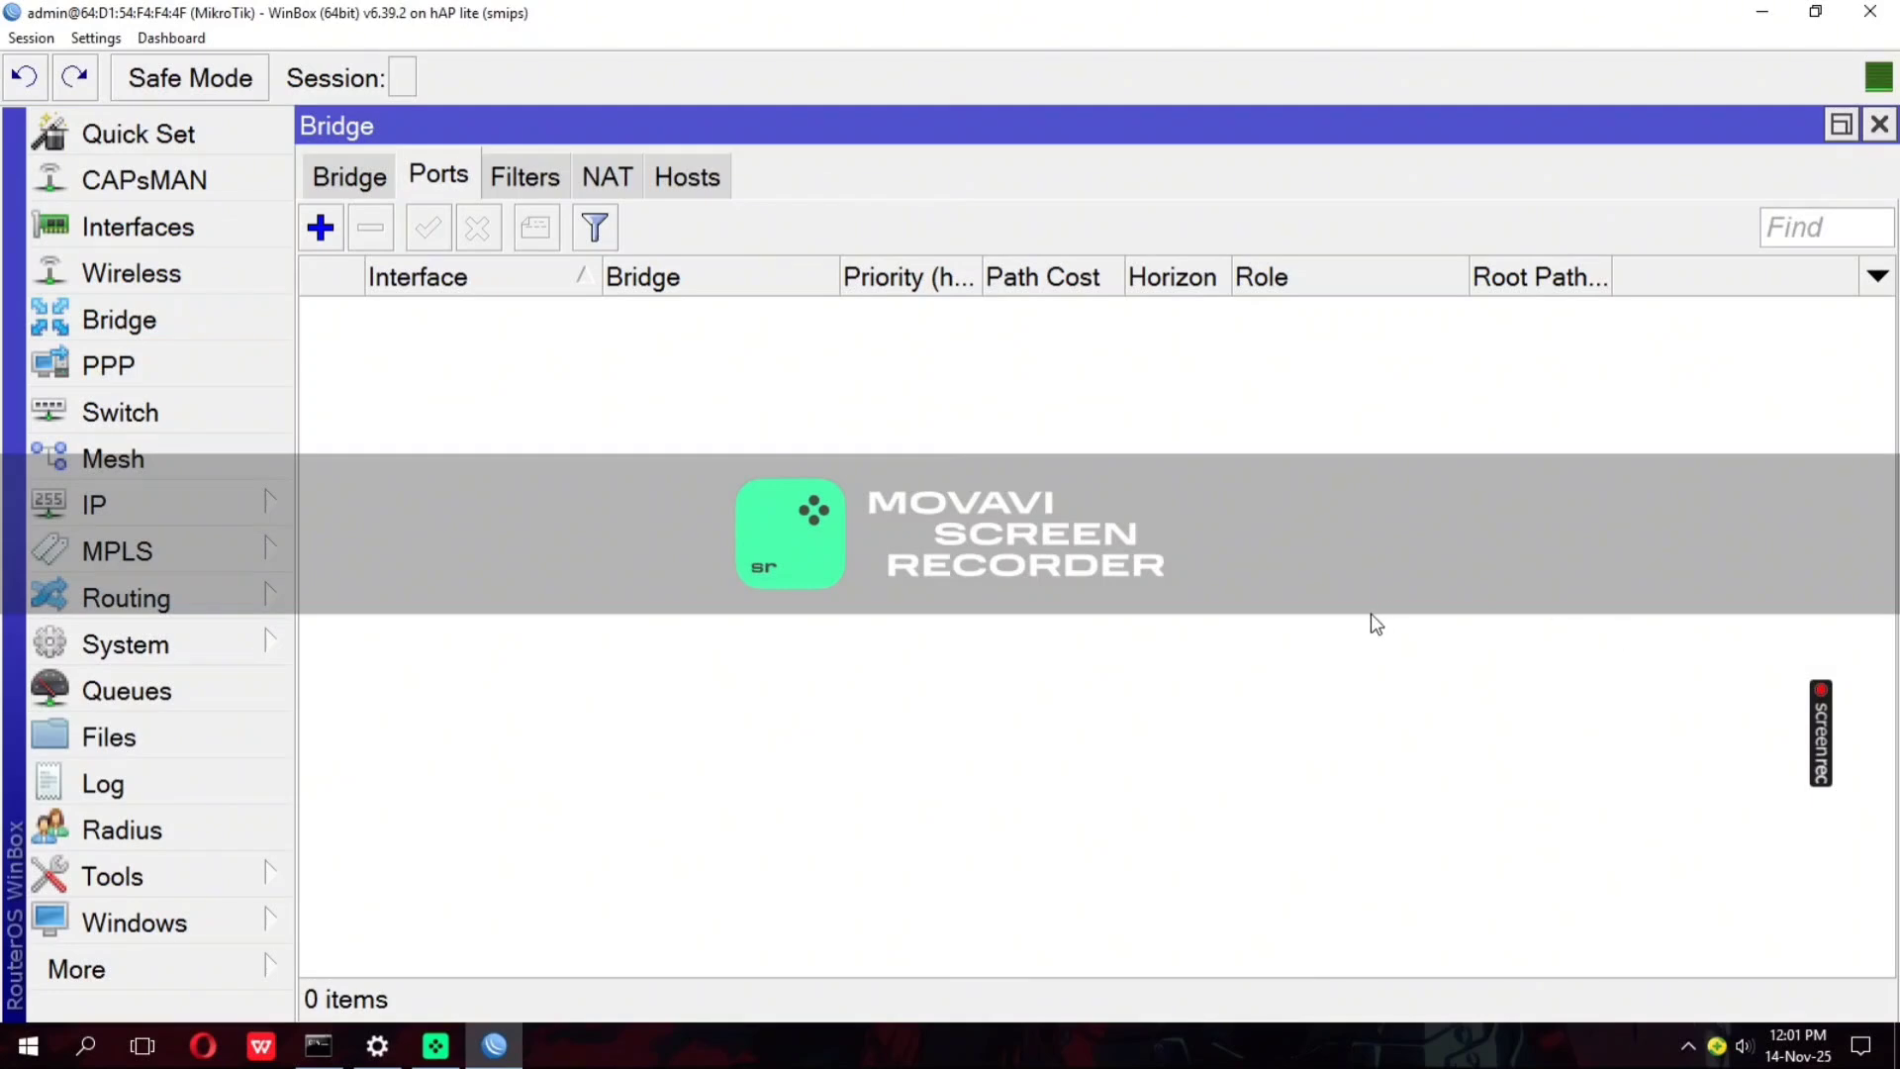
Set the router's system identity to "router"
{"action": "left_click", "coordinate": [149, 644]}
{"action": "left_click", "coordinate": [361, 354]}
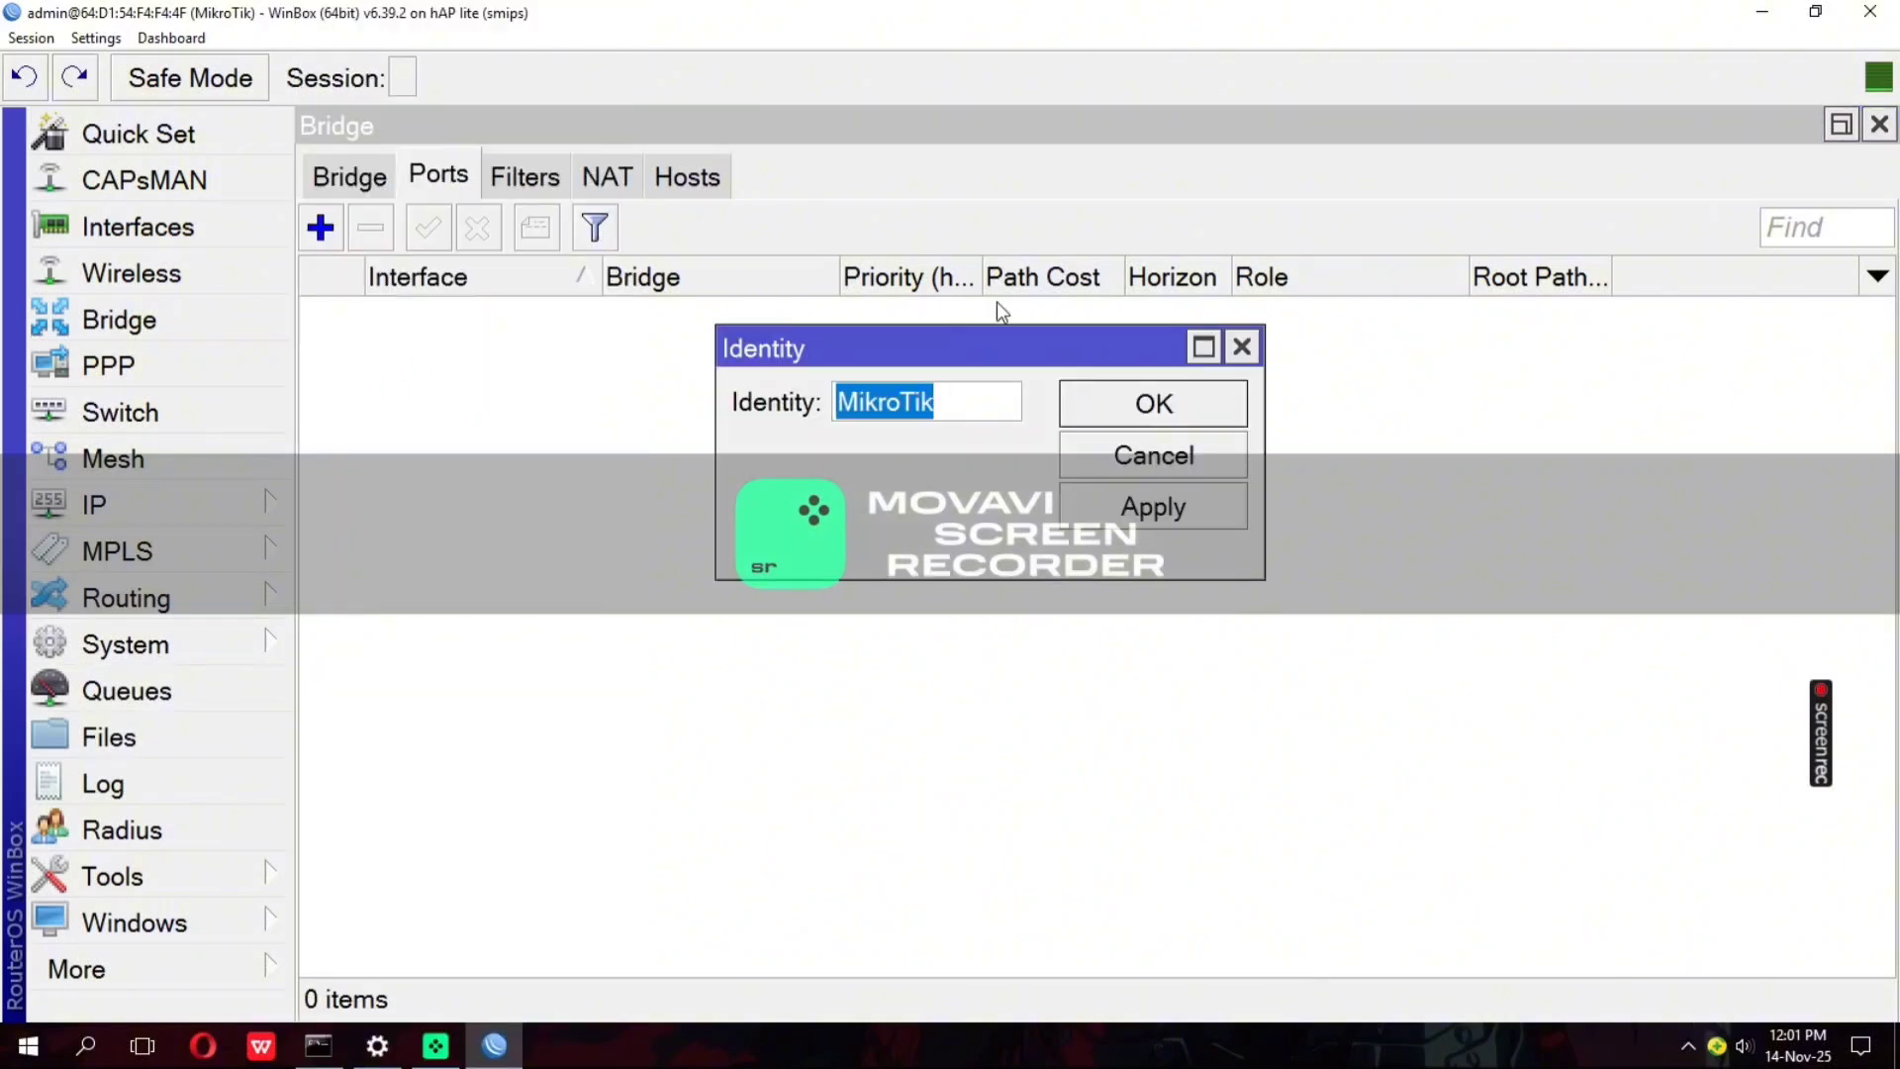
{"action": "type", "text": "router"}
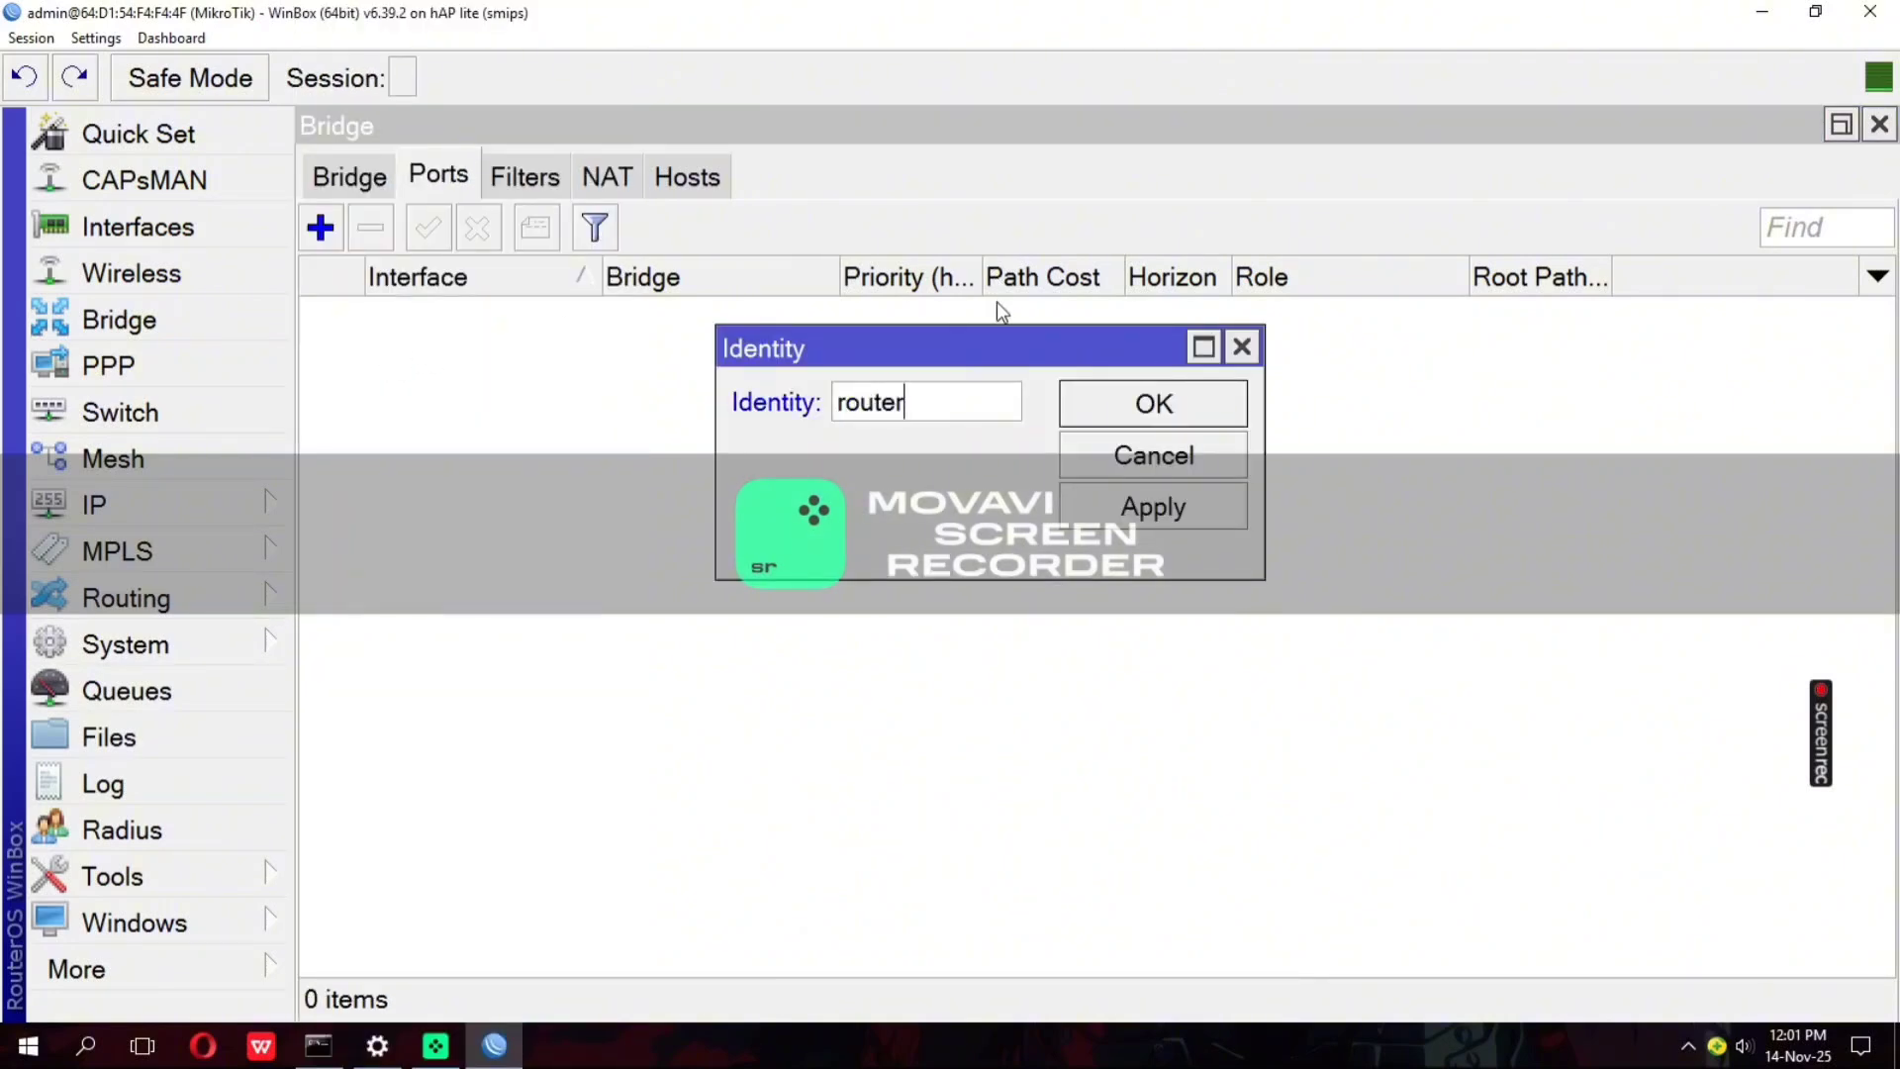
{"action": "left_click", "coordinate": [1103, 519]}
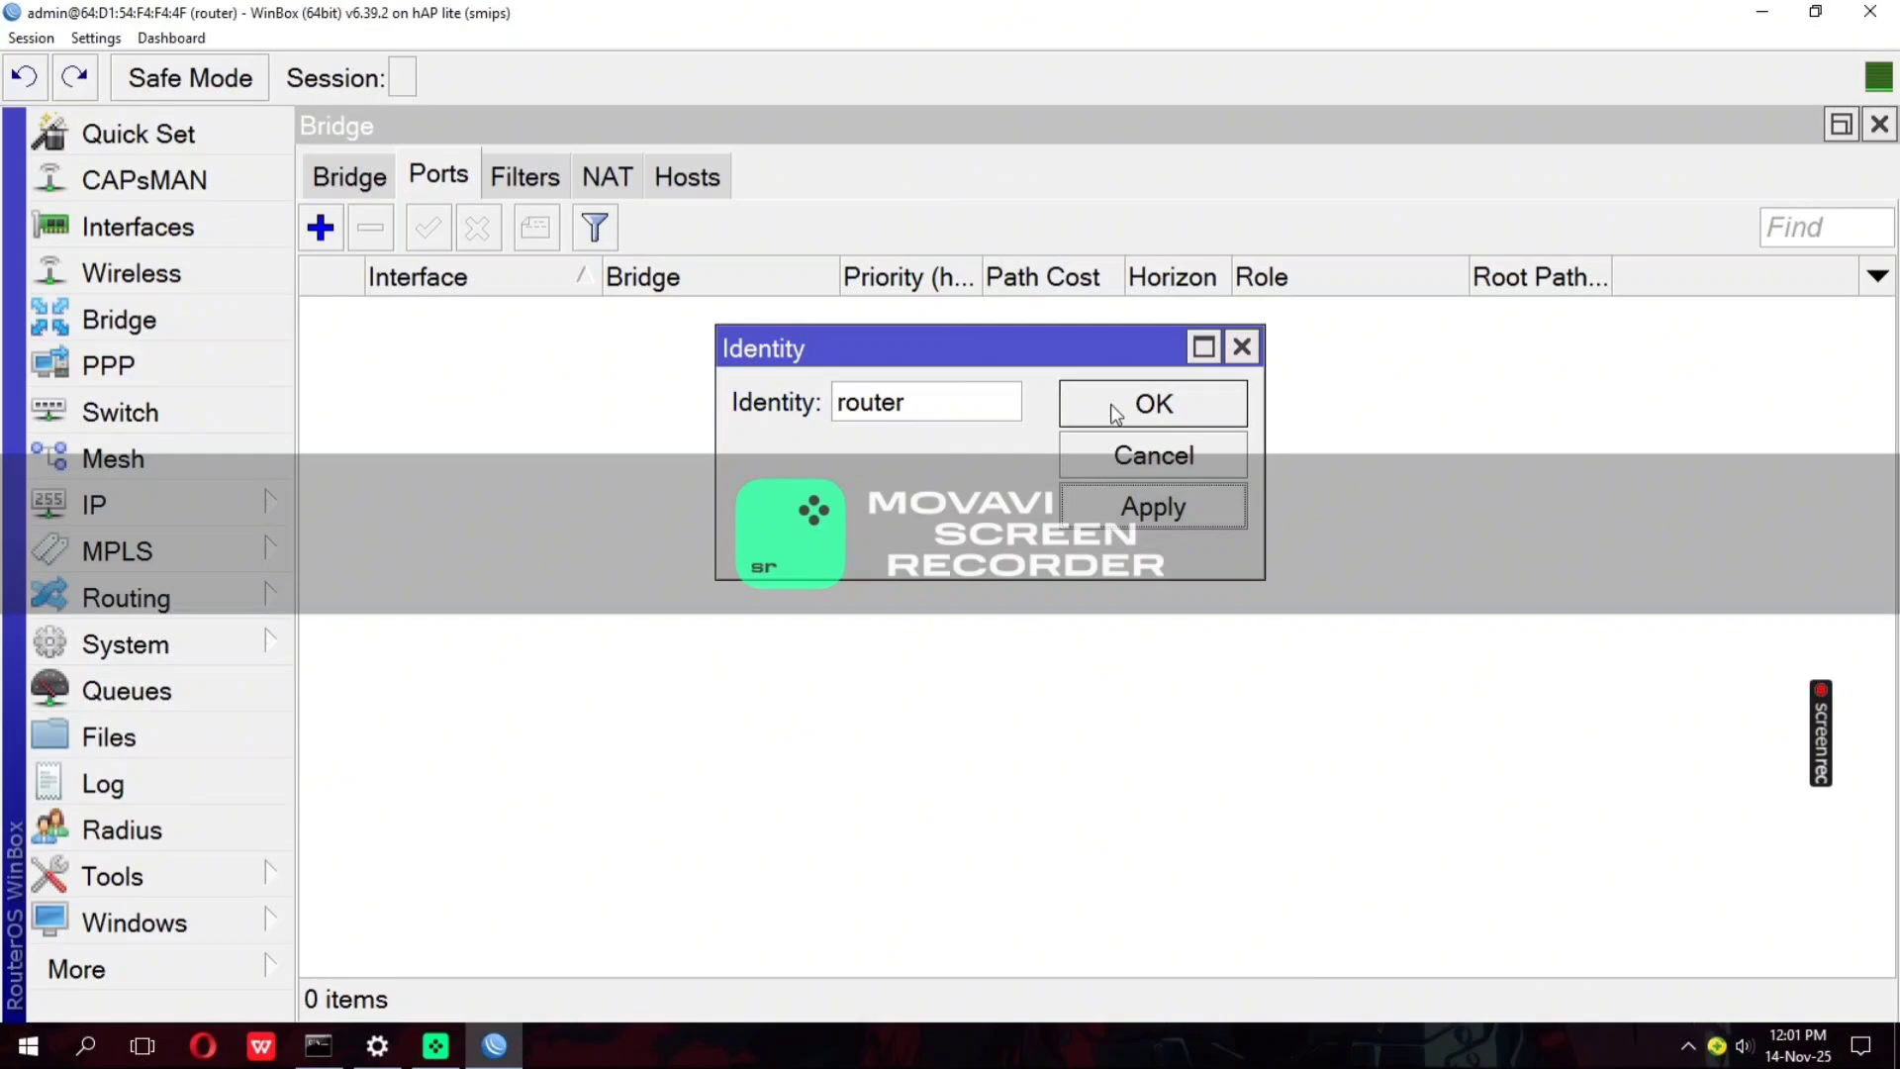
{"action": "left_click", "coordinate": [1116, 407]}
Add a DHCP client on the ether1 interface with the default peer DNS and default route options
{"action": "left_click", "coordinate": [219, 515]}
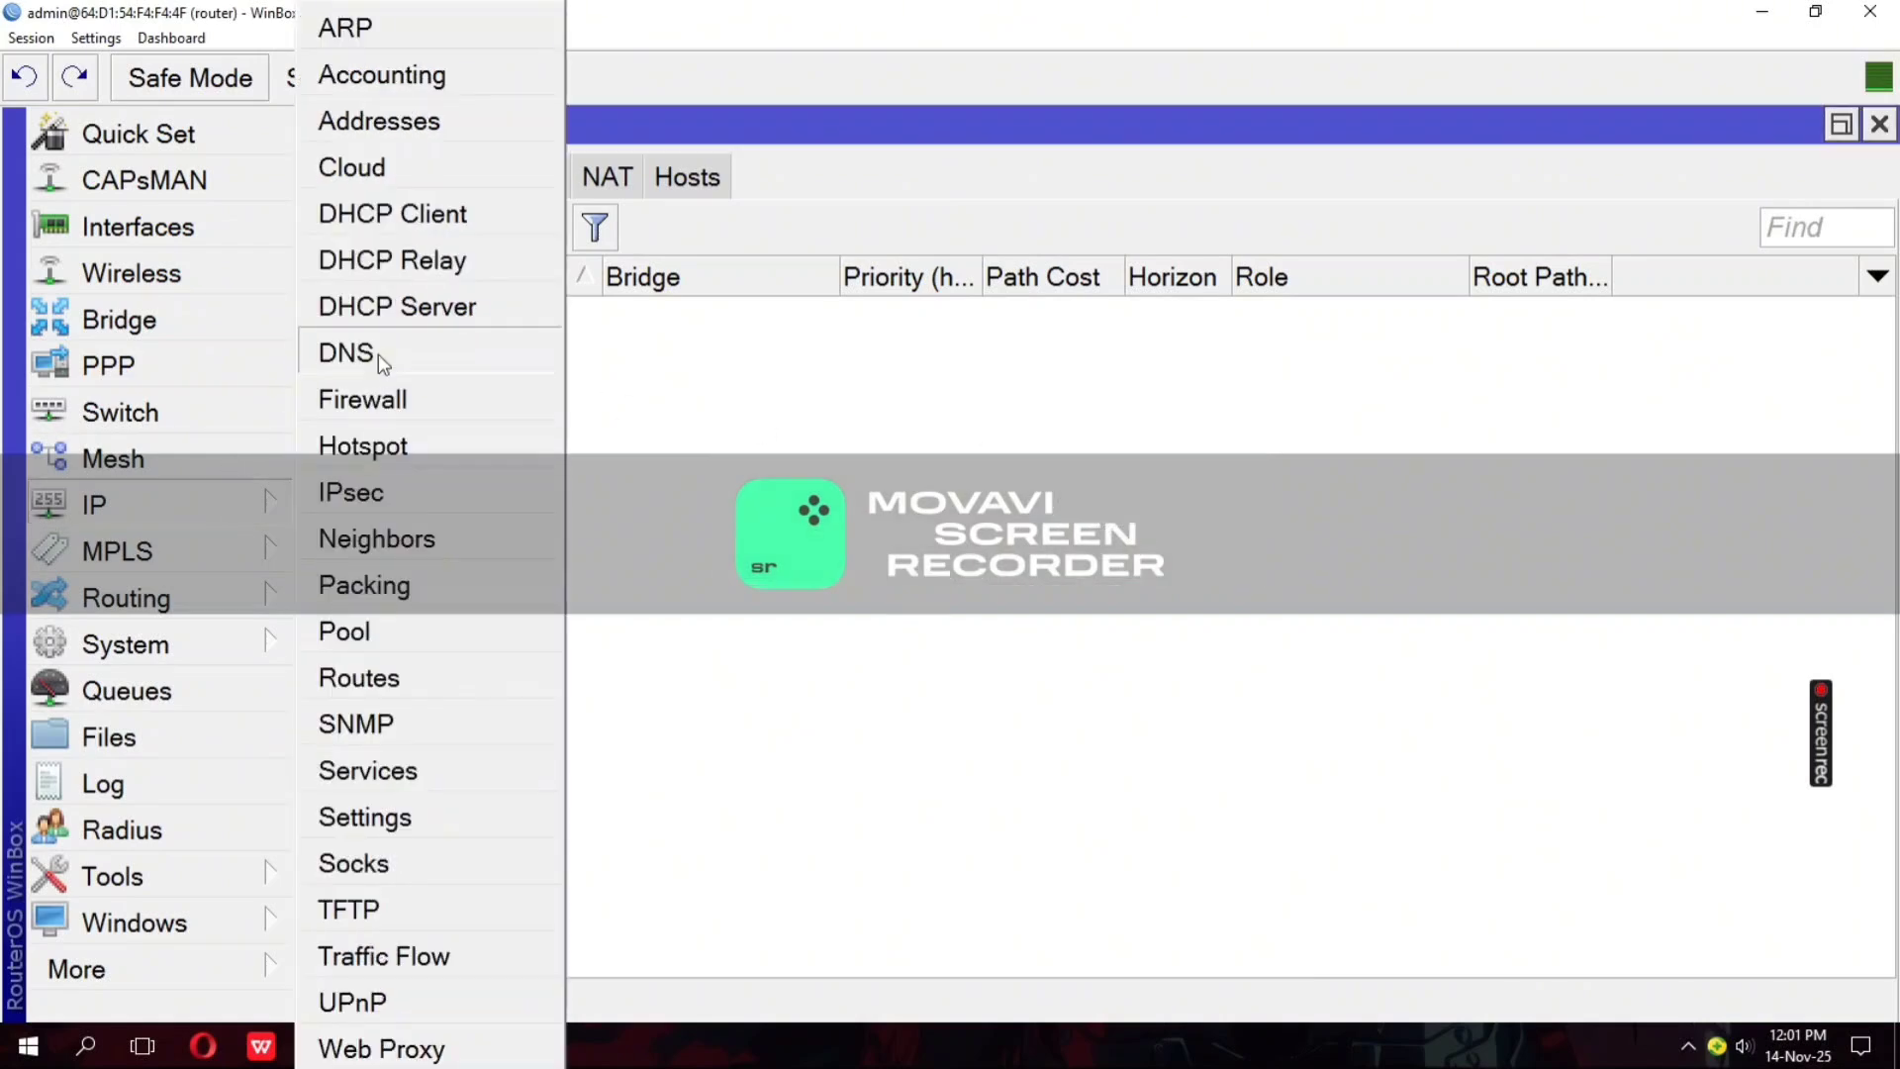
{"action": "left_click", "coordinate": [378, 216]}
{"action": "left_click", "coordinate": [399, 264]}
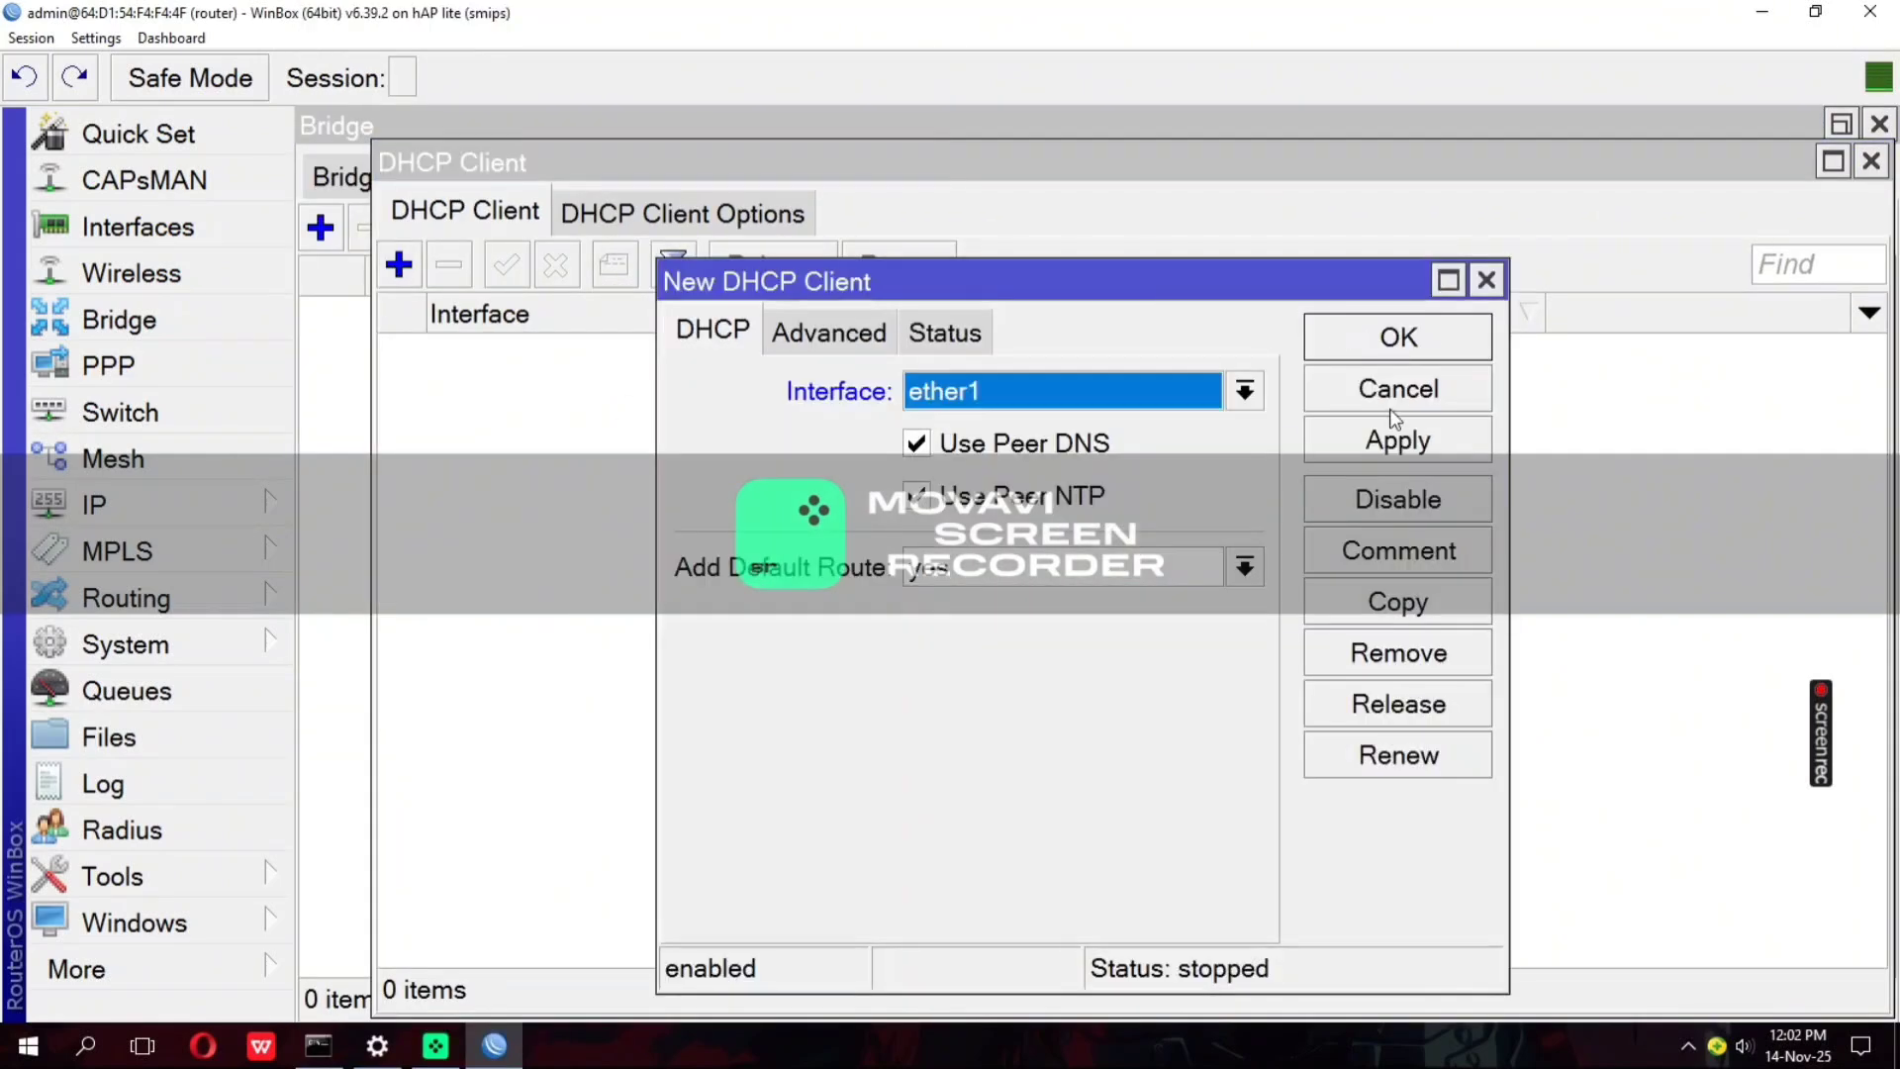
{"action": "left_click", "coordinate": [1398, 442]}
{"action": "left_click", "coordinate": [1322, 335]}
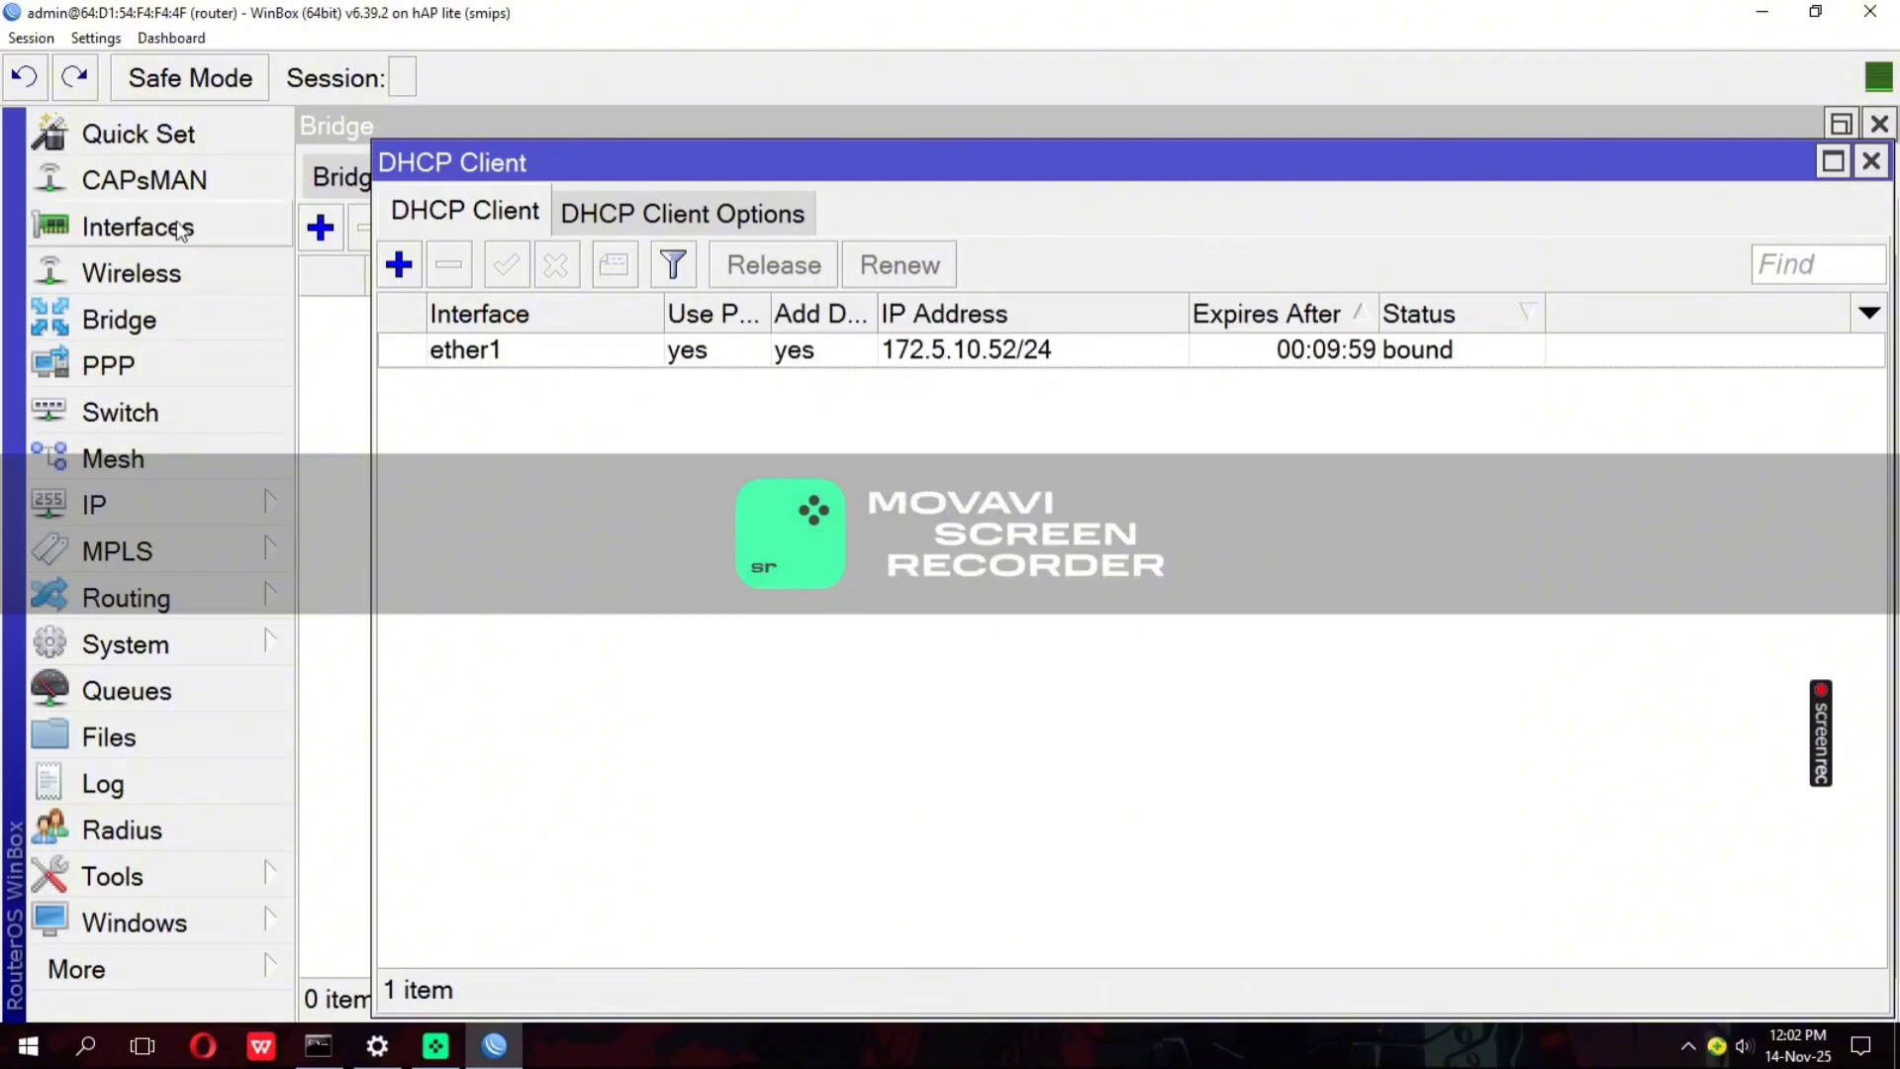
Start a new VLAN interface and name it vlan30guru
{"action": "left_click", "coordinate": [134, 227]}
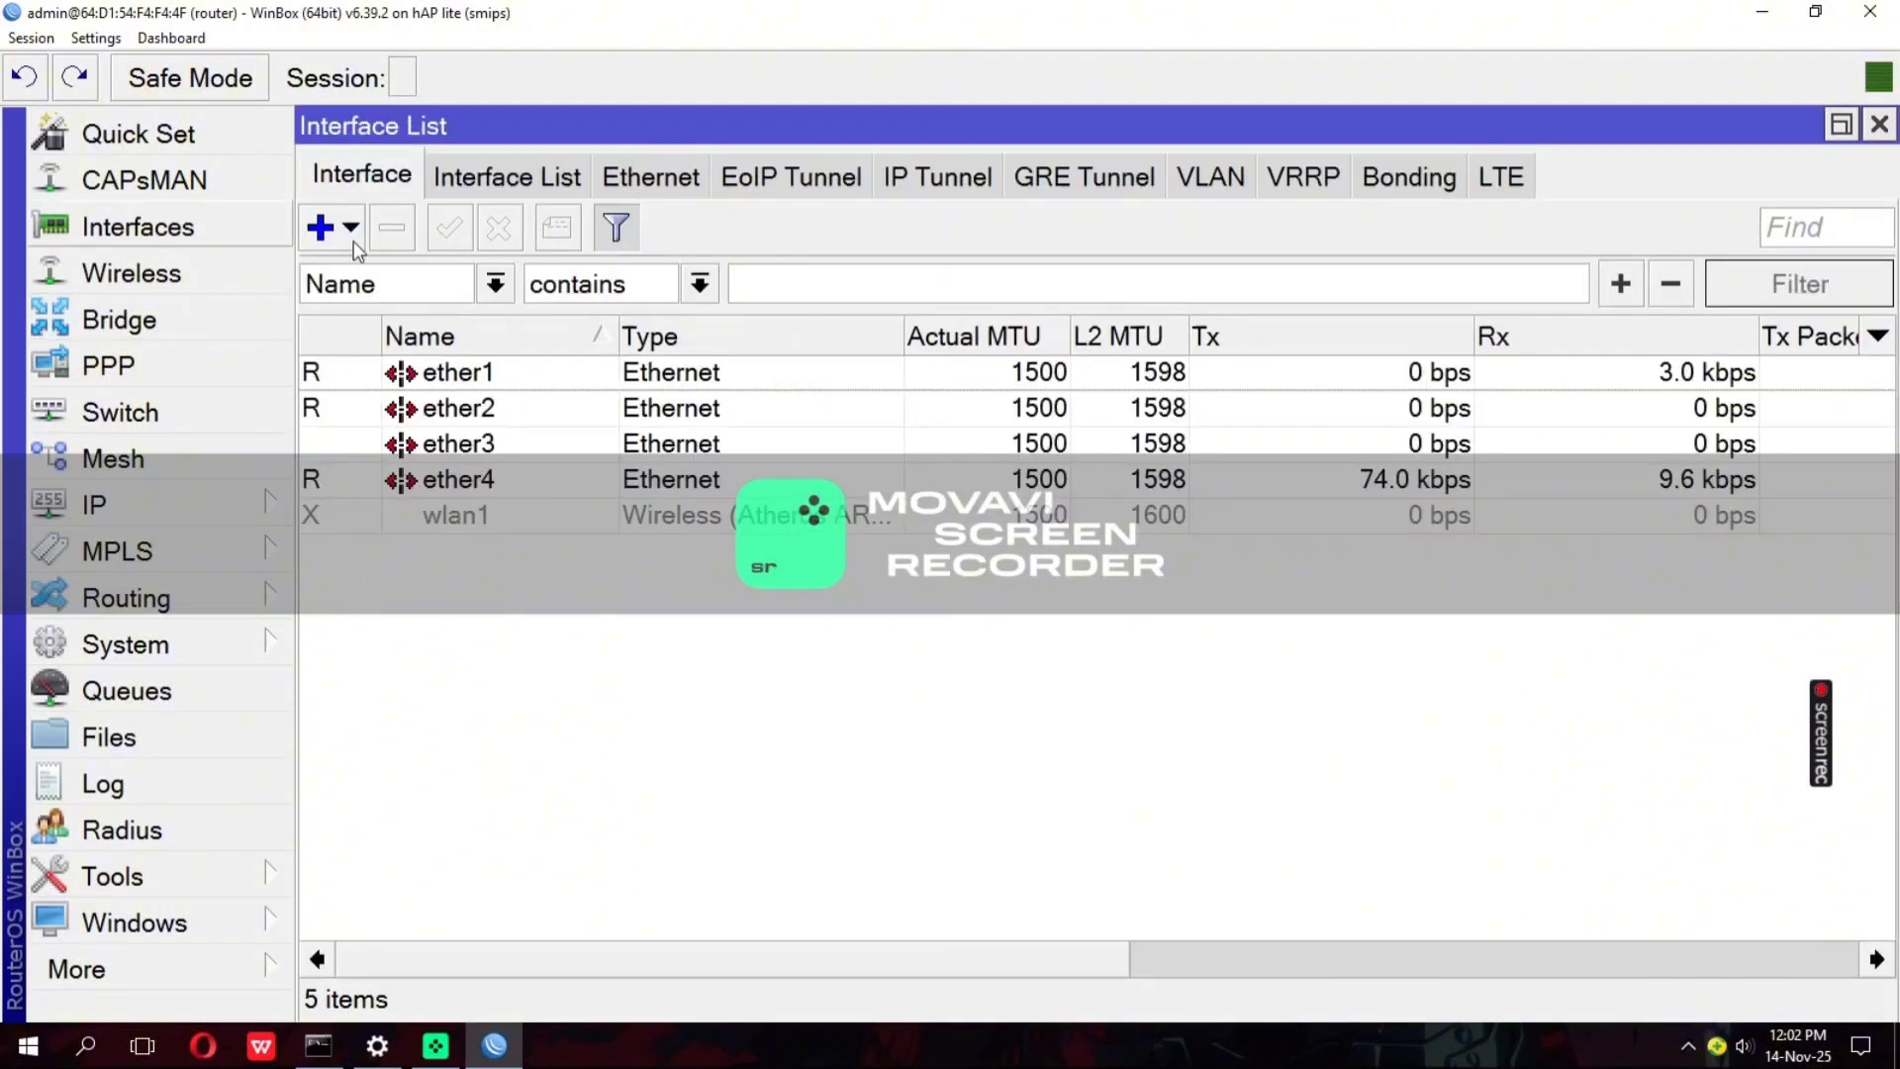
{"action": "left_click", "coordinate": [1191, 176]}
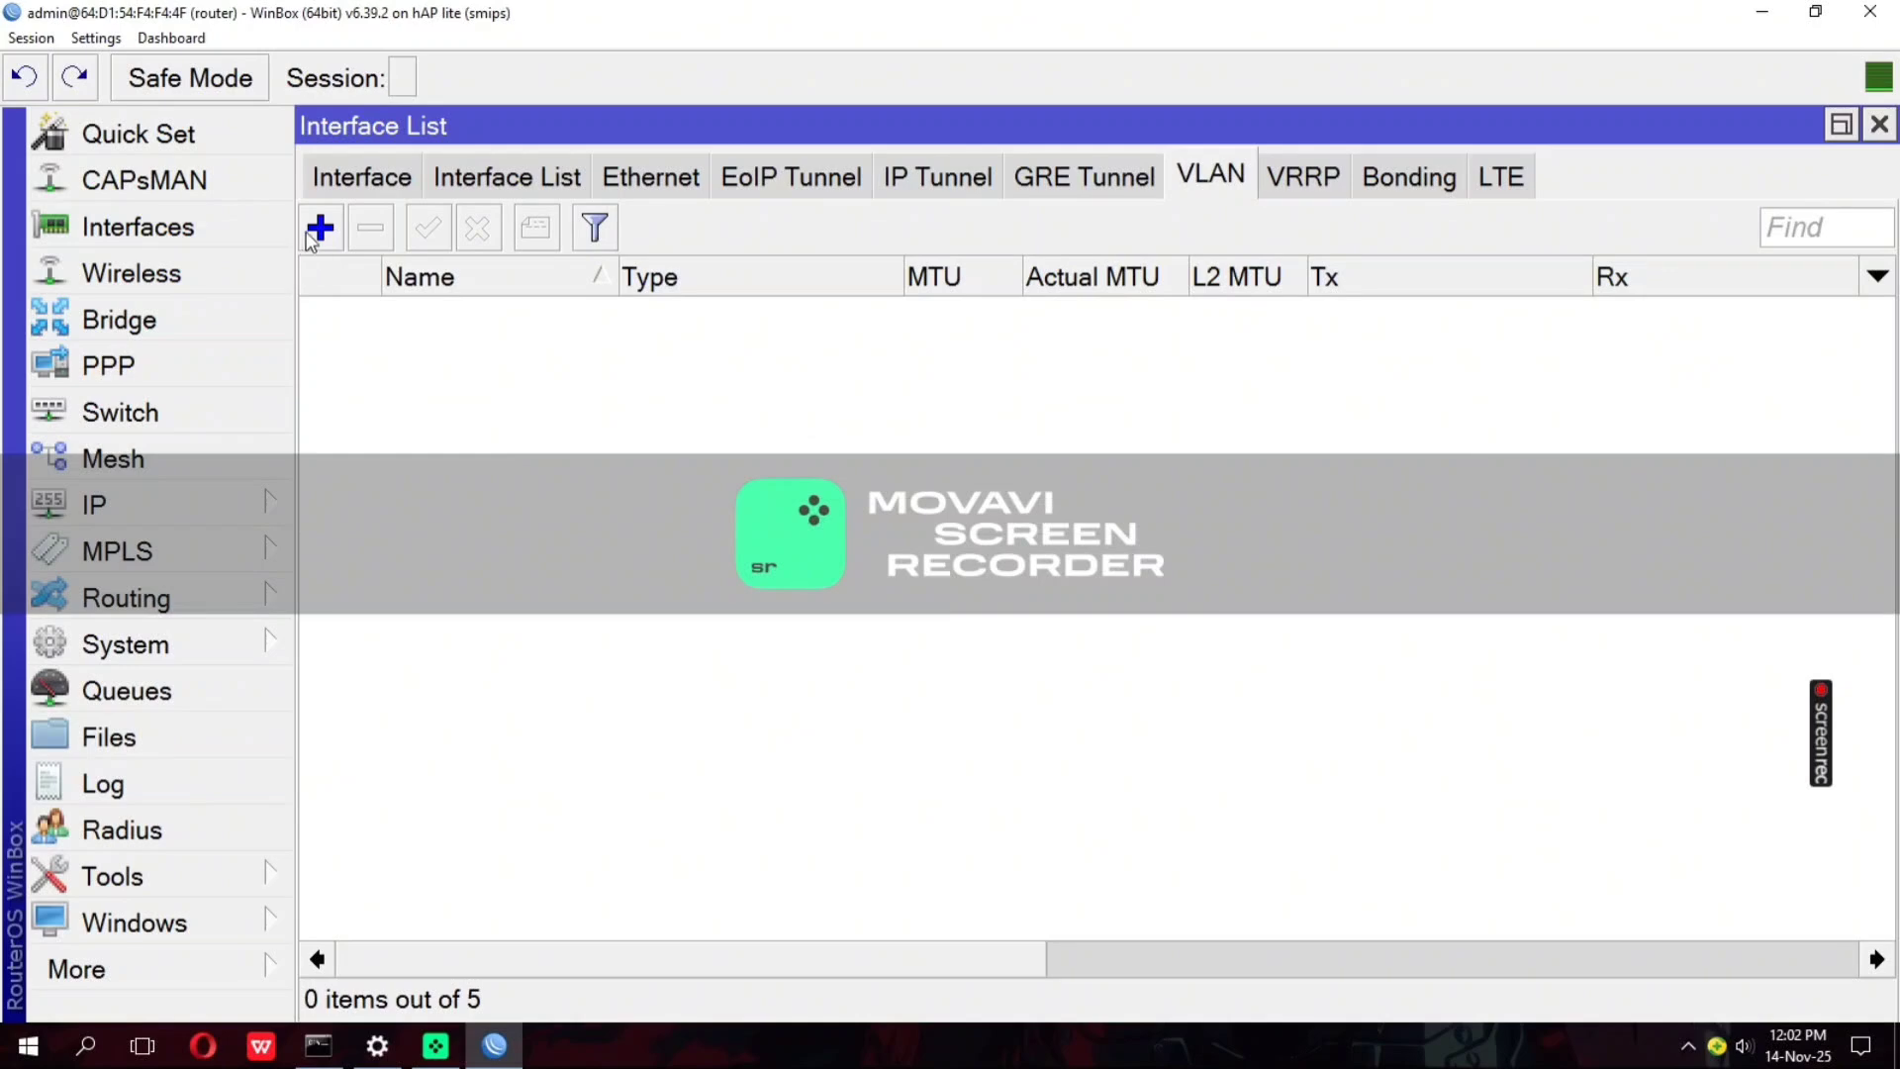
{"action": "left_click", "coordinate": [320, 228]}
{"action": "left_click", "coordinate": [609, 231]}
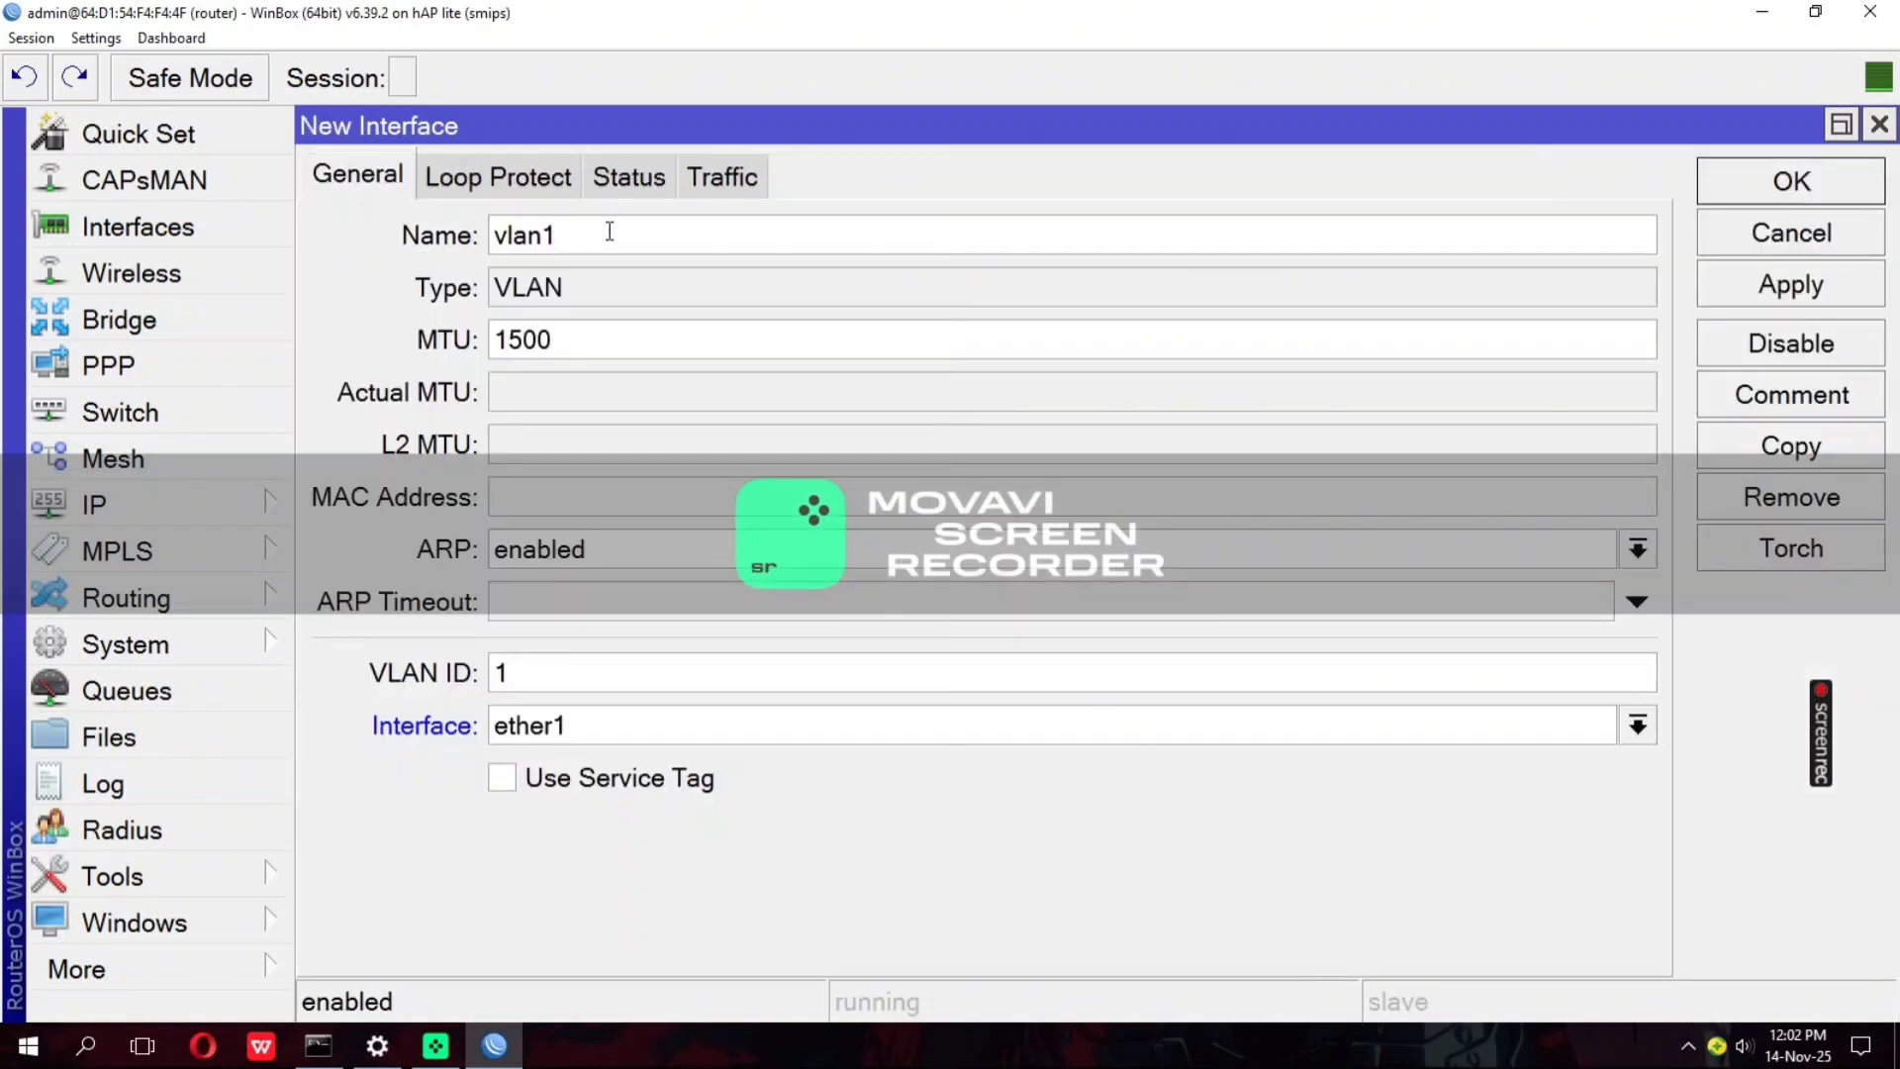
{"action": "type", "text": "50gy"}
{"action": "key", "text": "BackSpace"}
Give vlan30guru the VLAN ID 30 and parent interface ether2, and save it
{"action": "key", "text": "BackSpace"}
{"action": "key", "text": "BackSpace"}
{"action": "type", "text": "30guru"}
{"action": "key", "text": "BackSpace"}
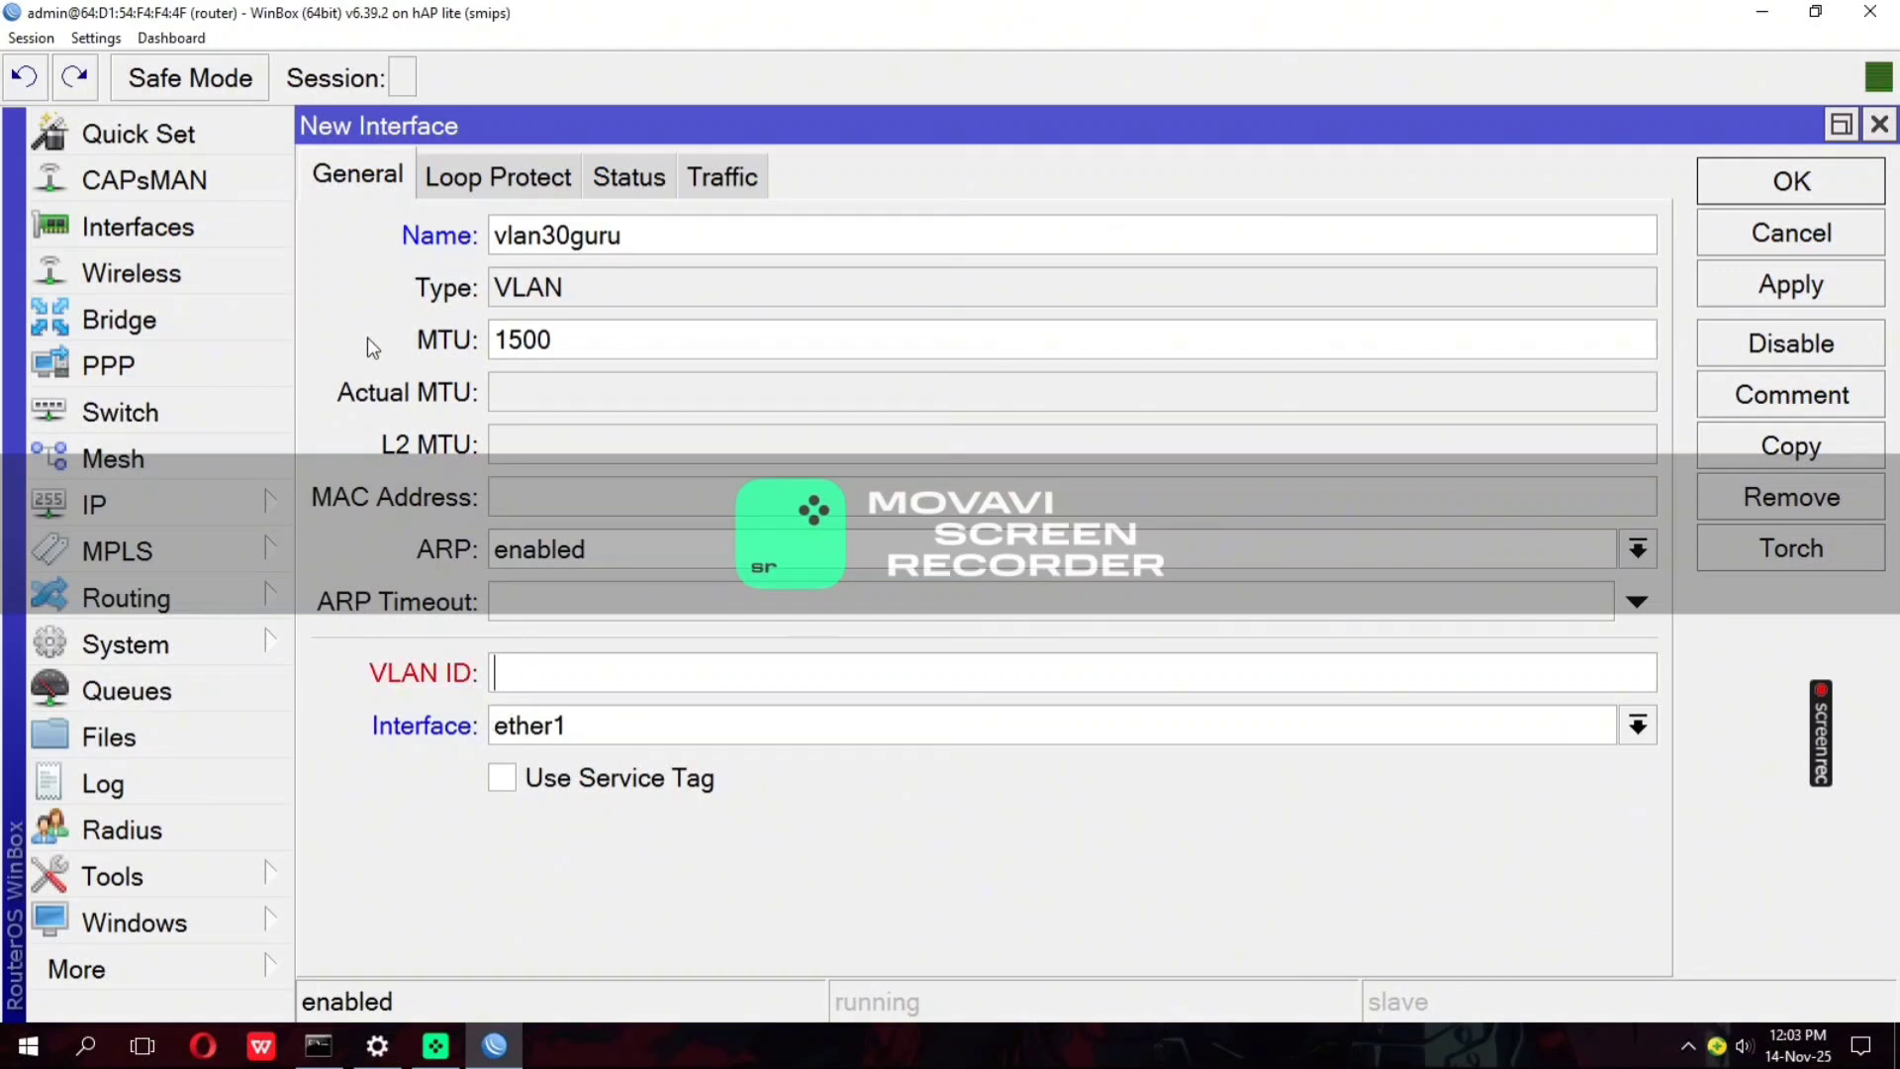
{"action": "type", "text": "30"}
{"action": "left_click", "coordinate": [621, 740]}
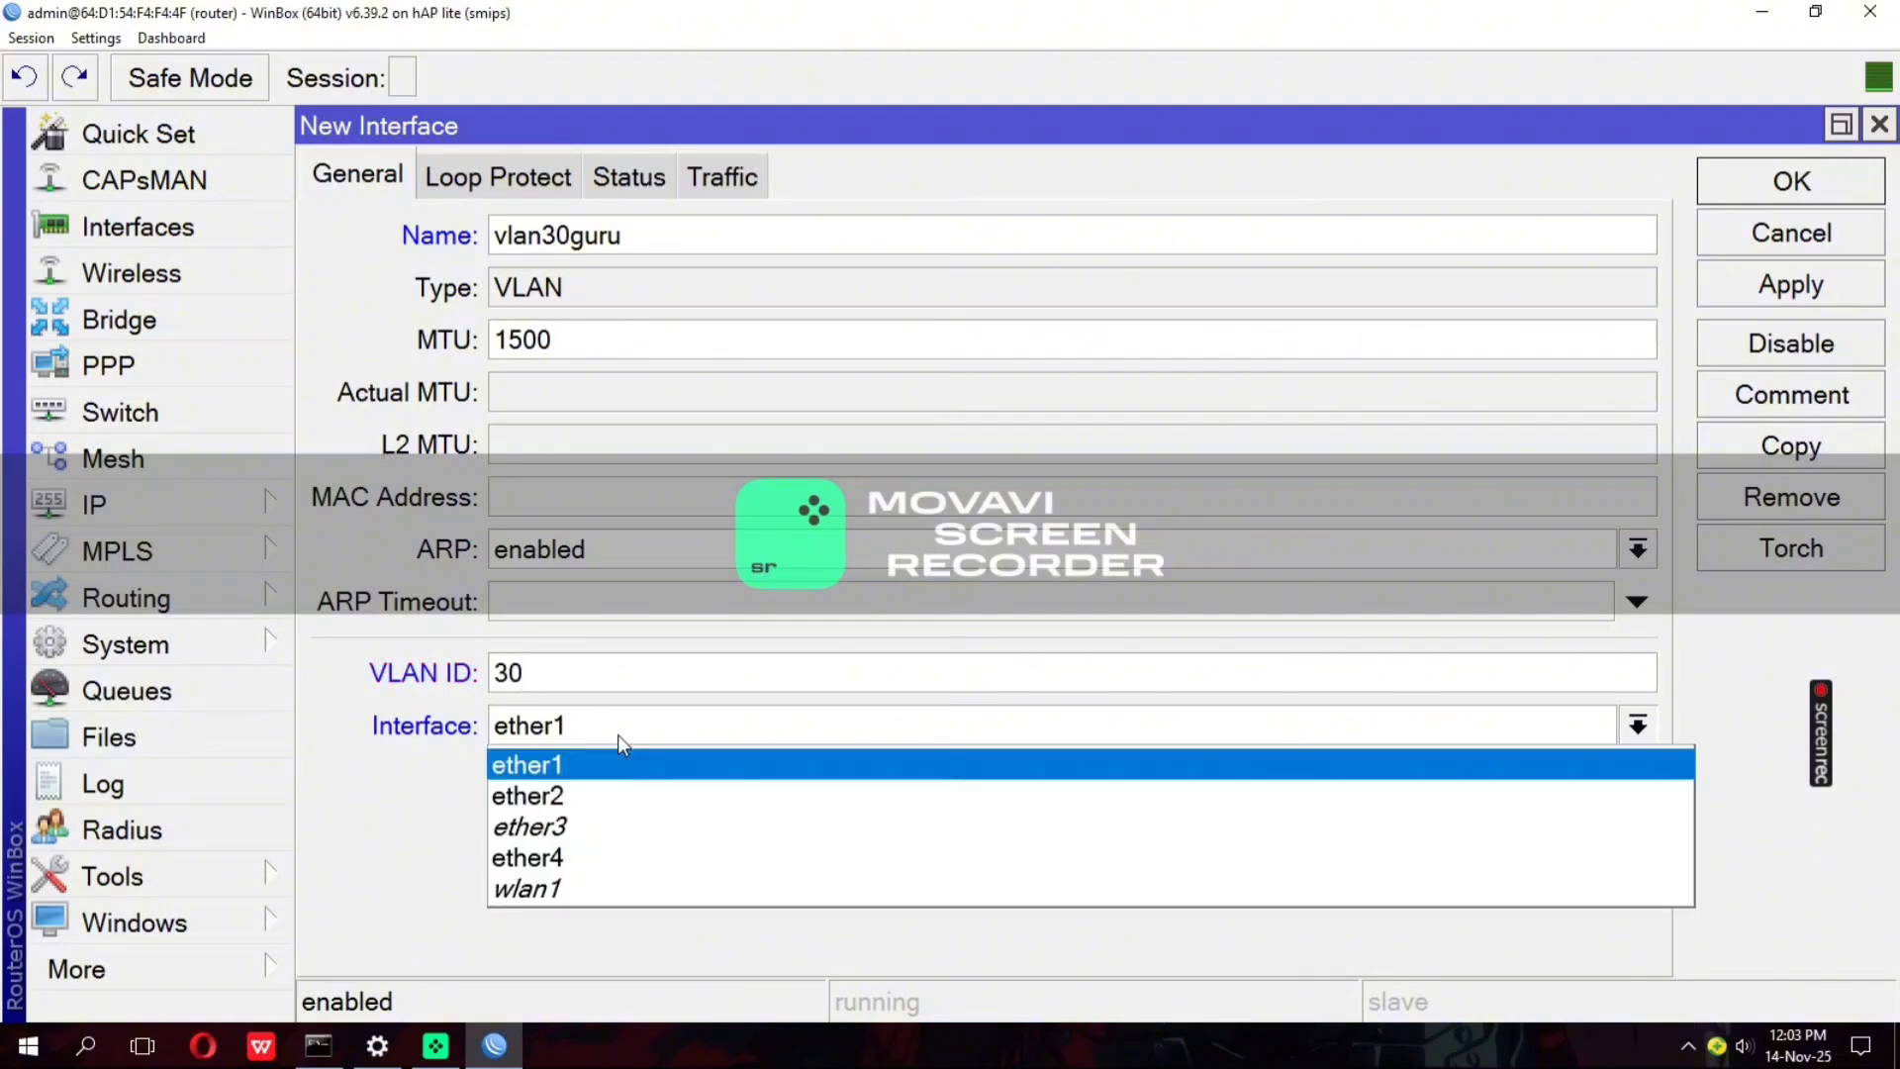
{"action": "left_click", "coordinate": [615, 795]}
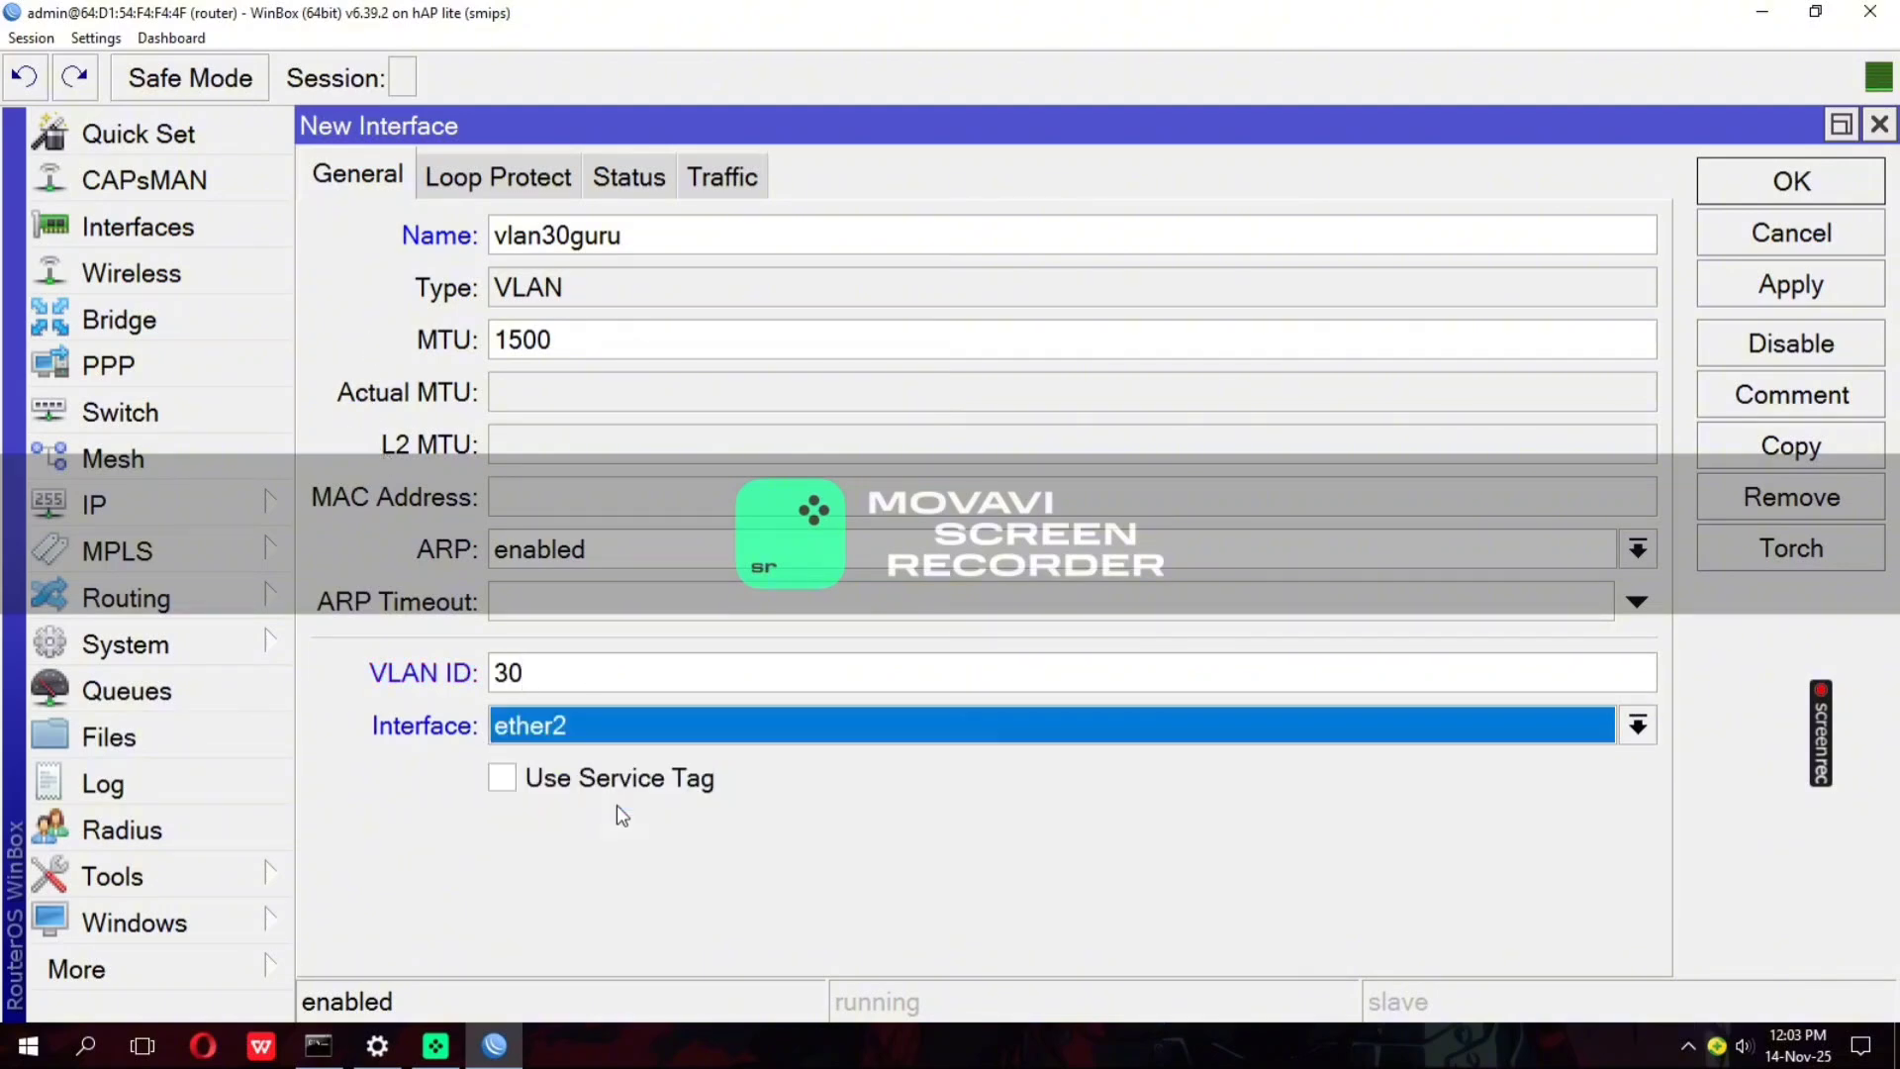
{"action": "left_click", "coordinate": [1773, 301]}
{"action": "left_click", "coordinate": [1734, 194]}
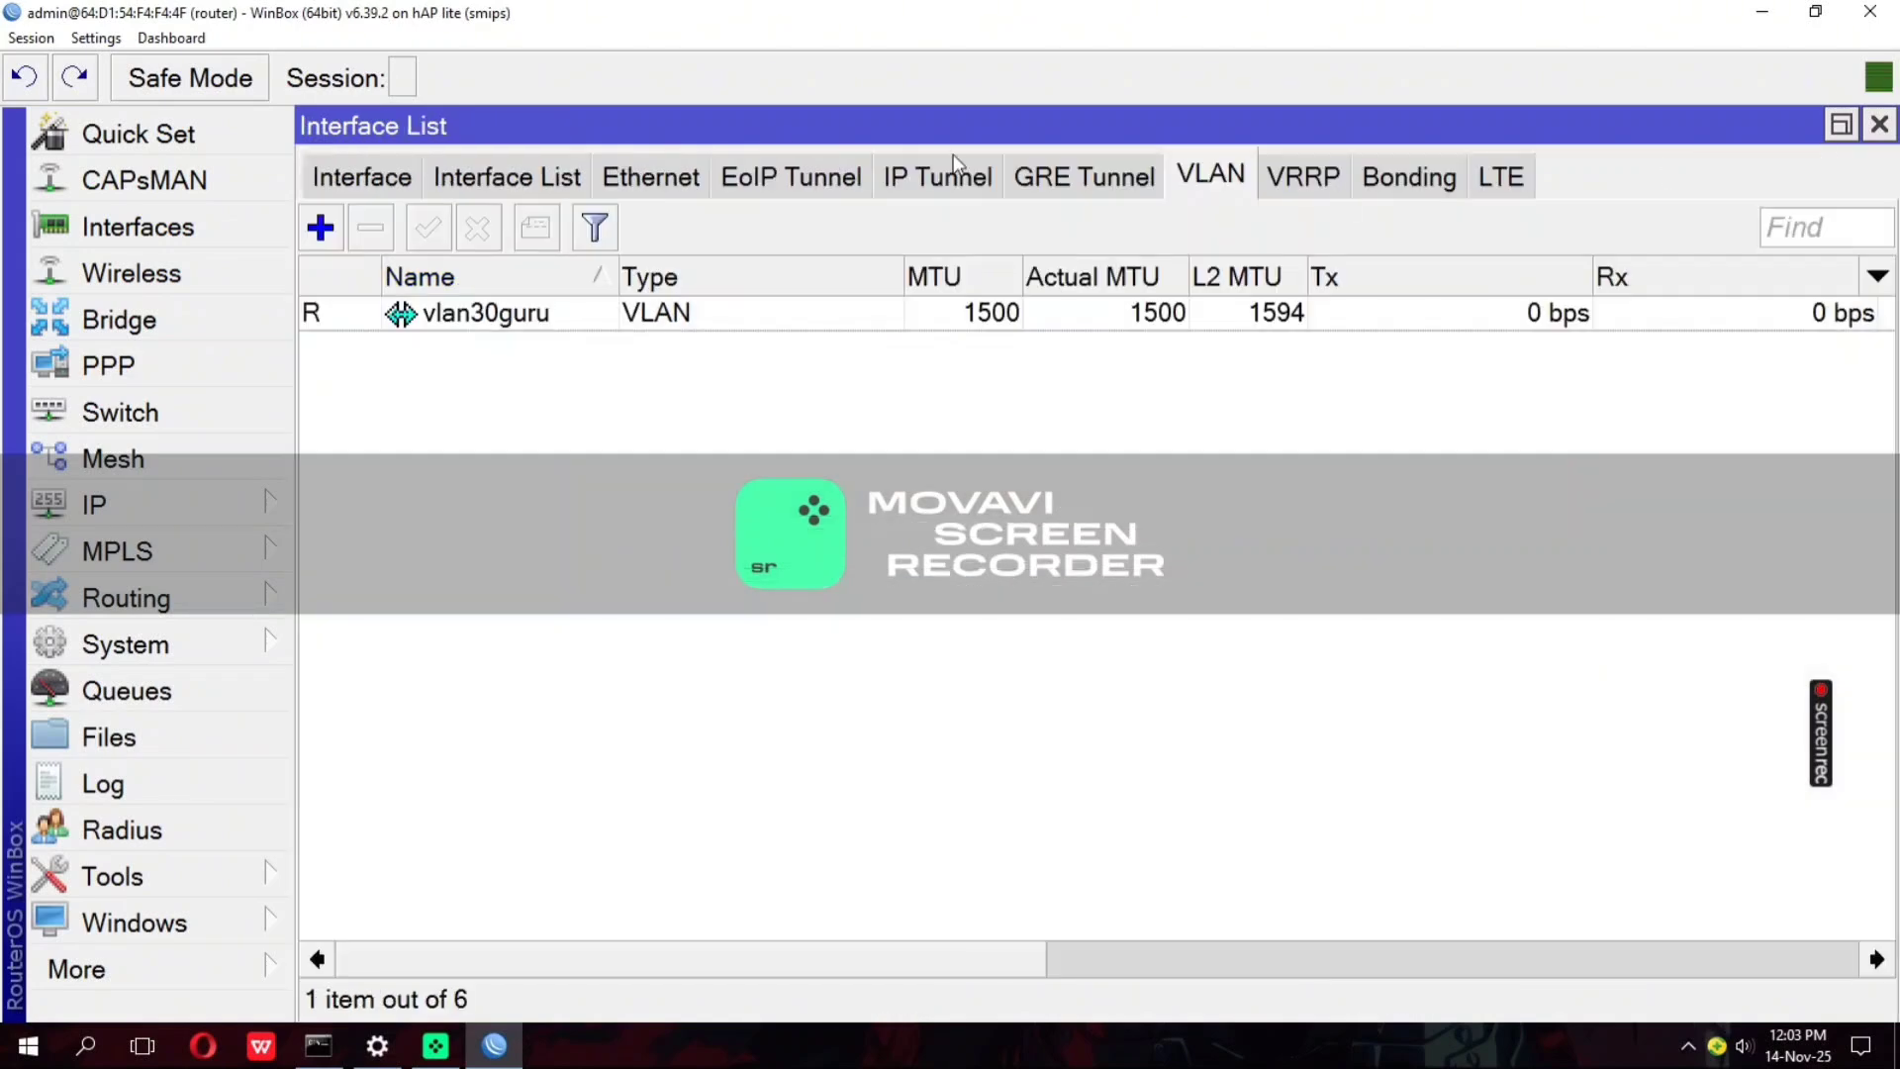
Start a second VLAN interface named vlan50siswa with VLAN ID 50
{"action": "left_click", "coordinate": [318, 229]}
{"action": "left_click", "coordinate": [617, 245]}
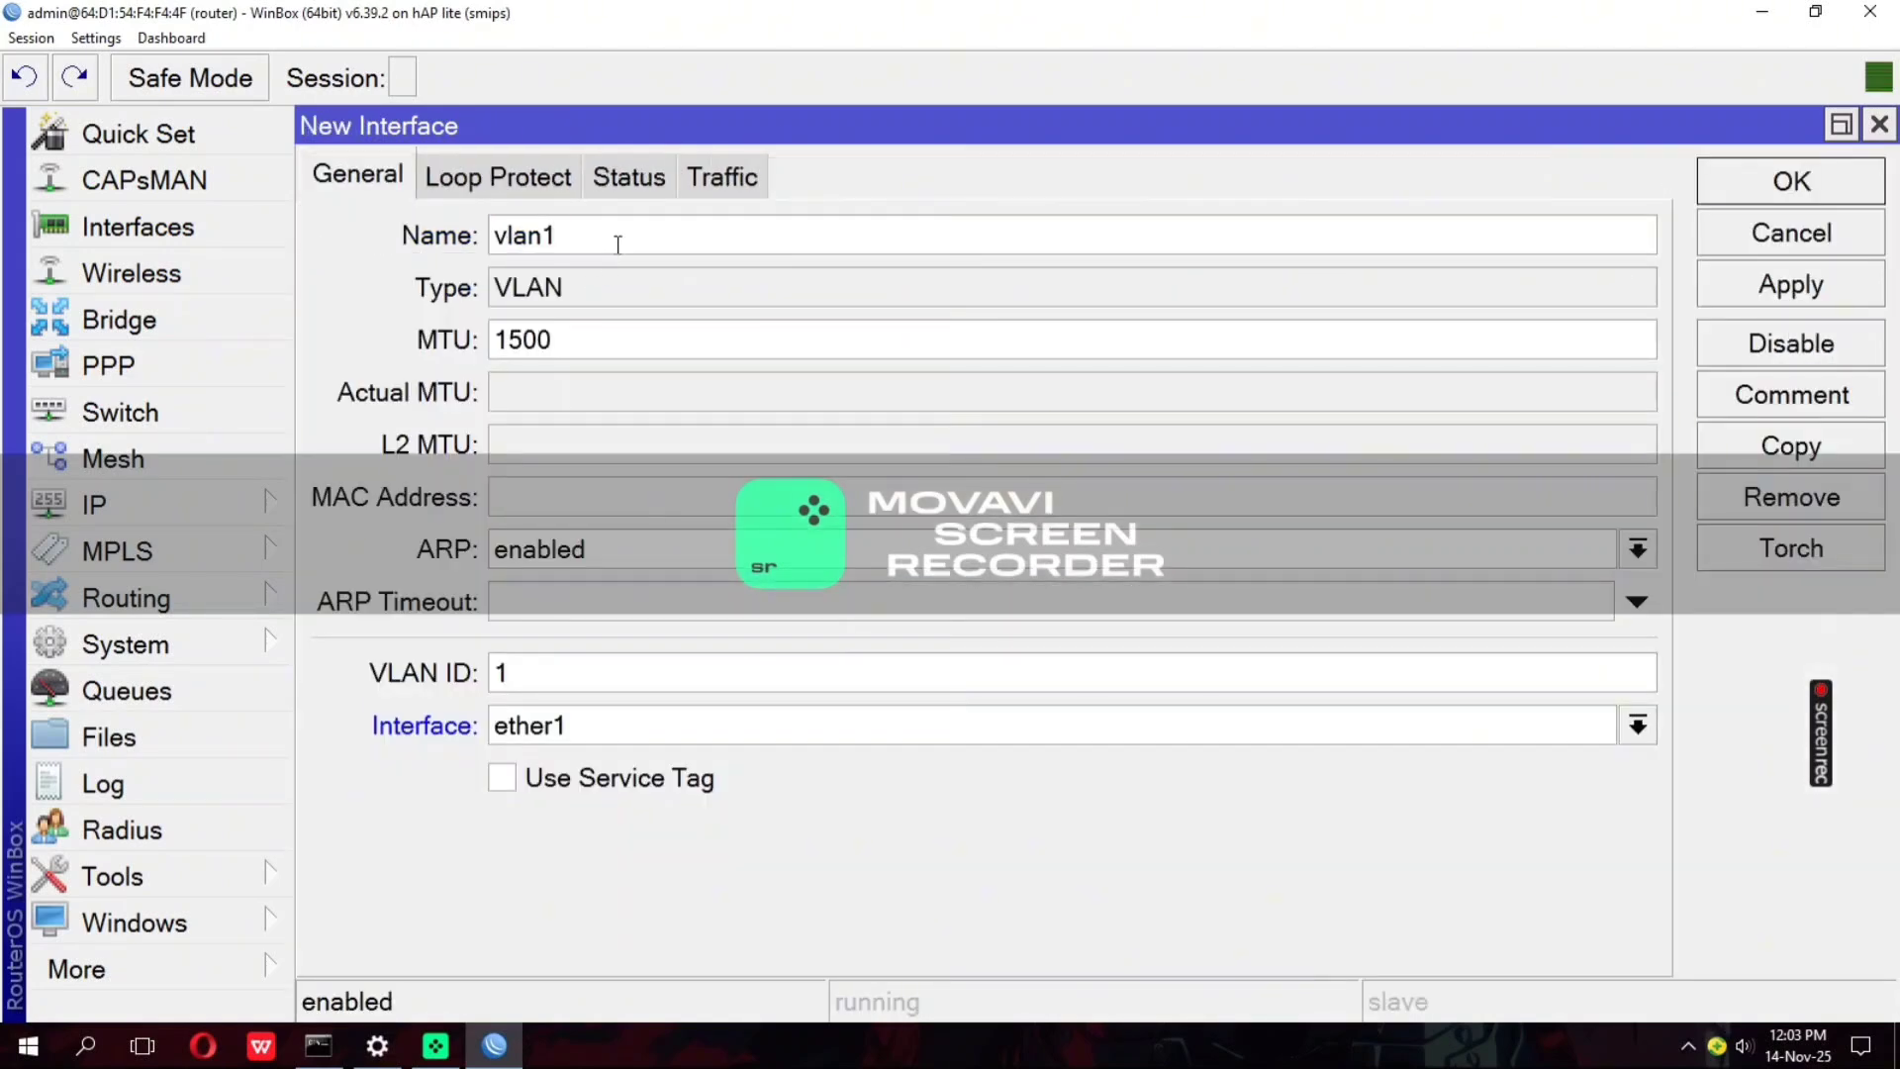
{"action": "type", "text": "50siswa"}
{"action": "left_click", "coordinate": [555, 683]}
{"action": "key", "text": "BackSpace"}
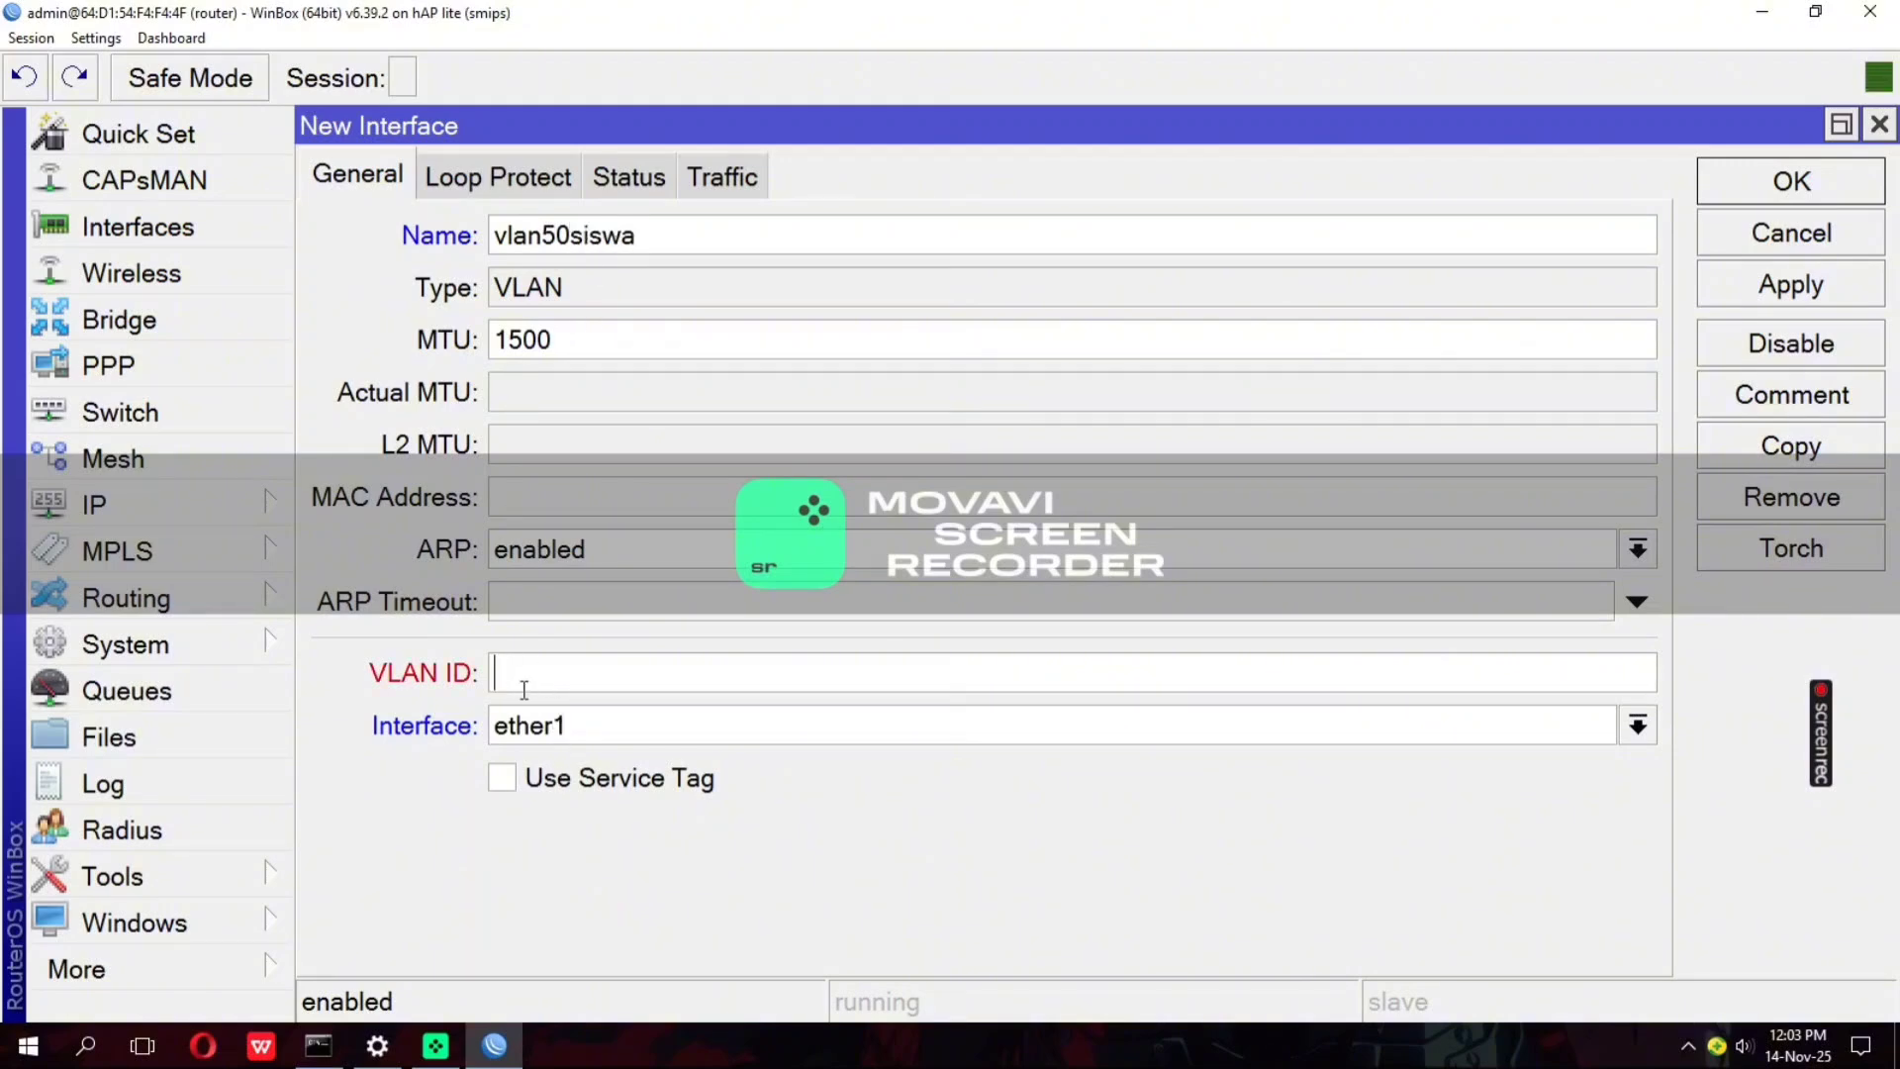
{"action": "type", "text": "50"}
Assign vlan50siswa to parent interface ether2 and save it
{"action": "left_click", "coordinate": [600, 720]}
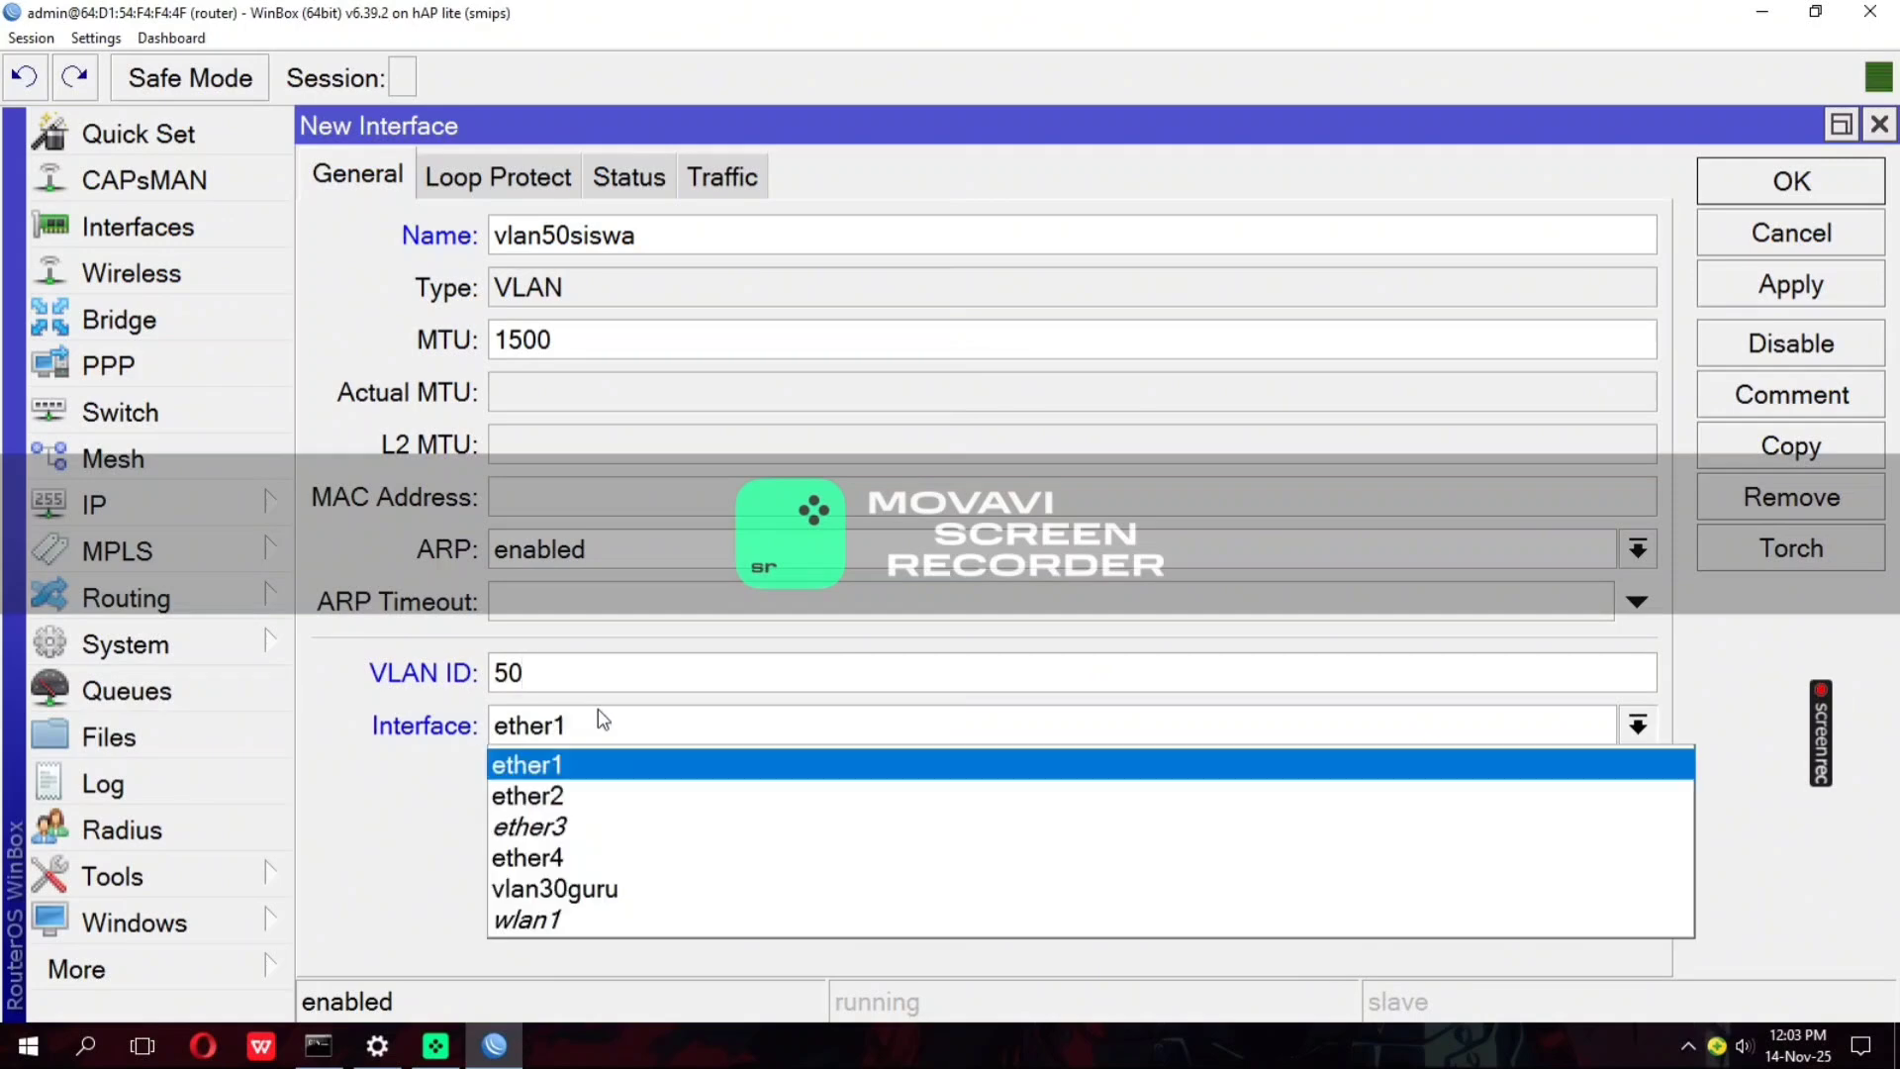
{"action": "left_click", "coordinate": [569, 821]}
{"action": "left_click", "coordinate": [594, 732]}
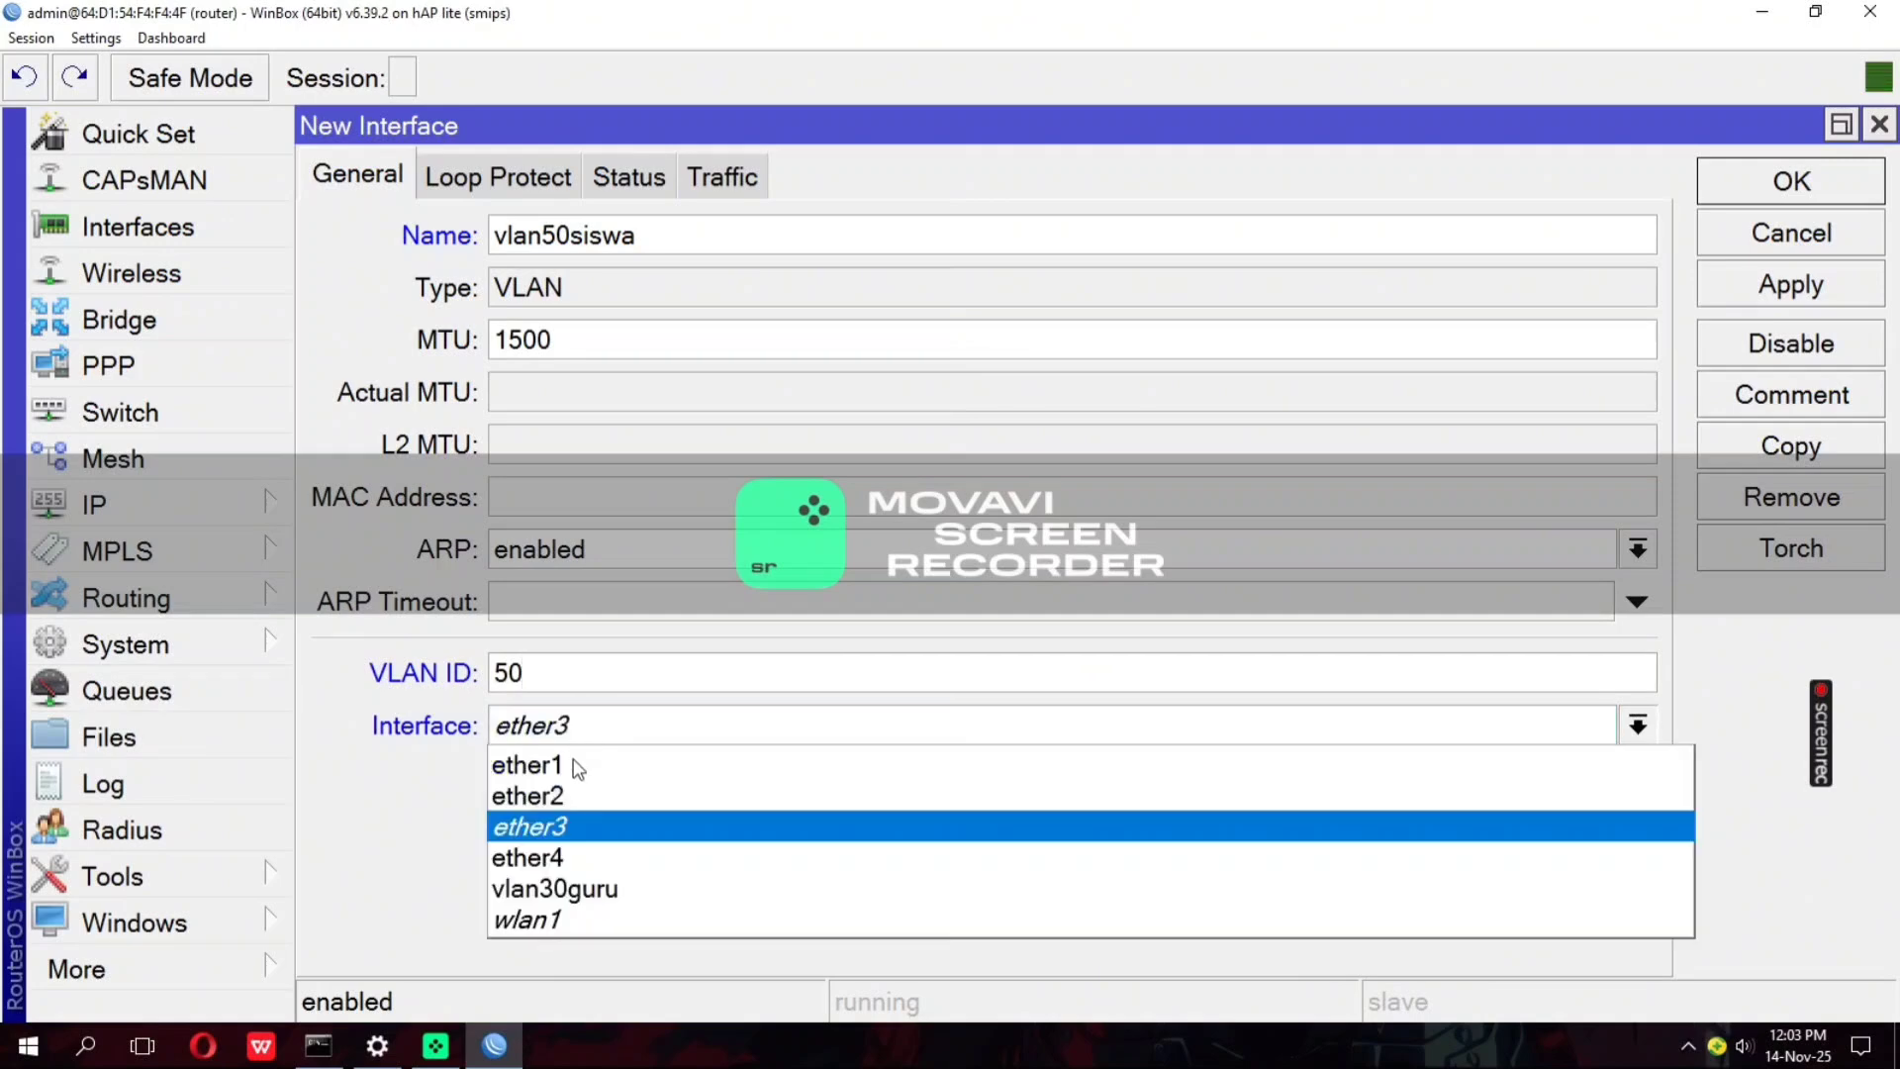
{"action": "left_click", "coordinate": [570, 792]}
{"action": "left_click", "coordinate": [1787, 295]}
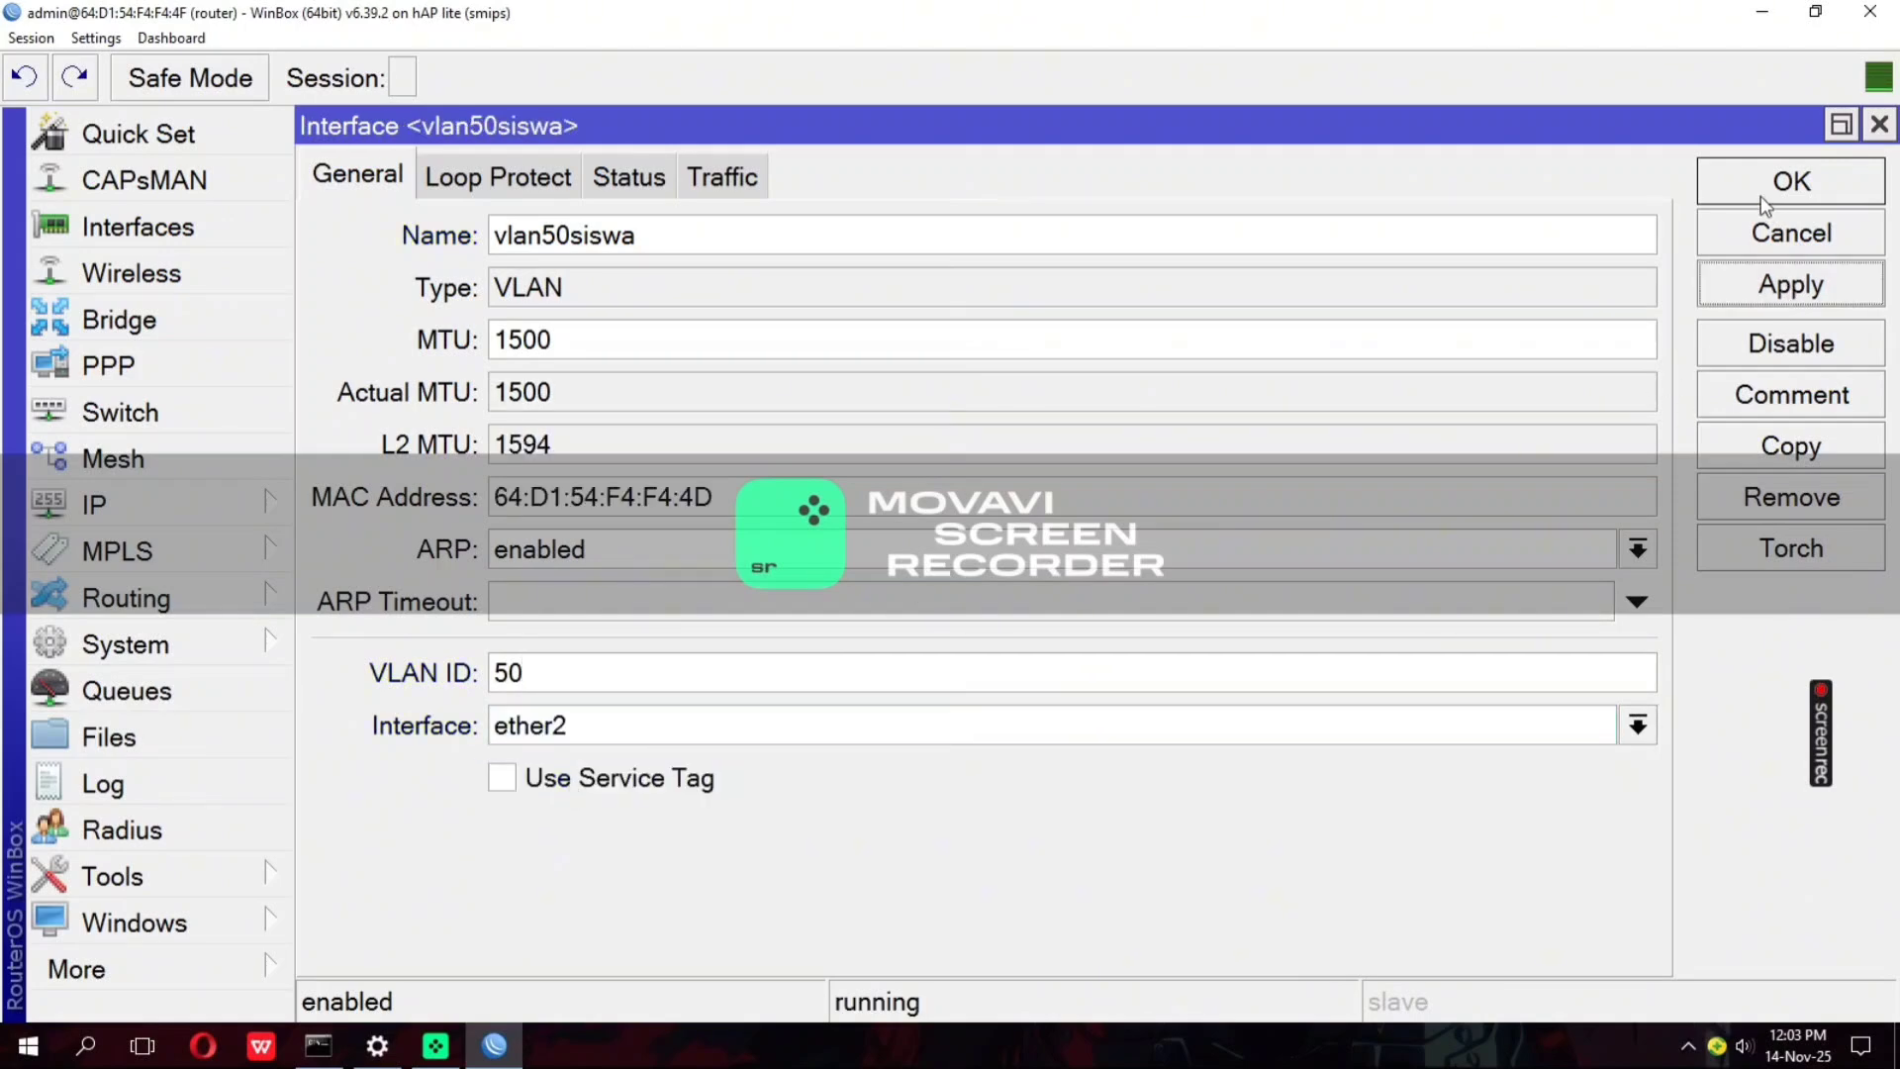
{"action": "left_click", "coordinate": [1766, 181]}
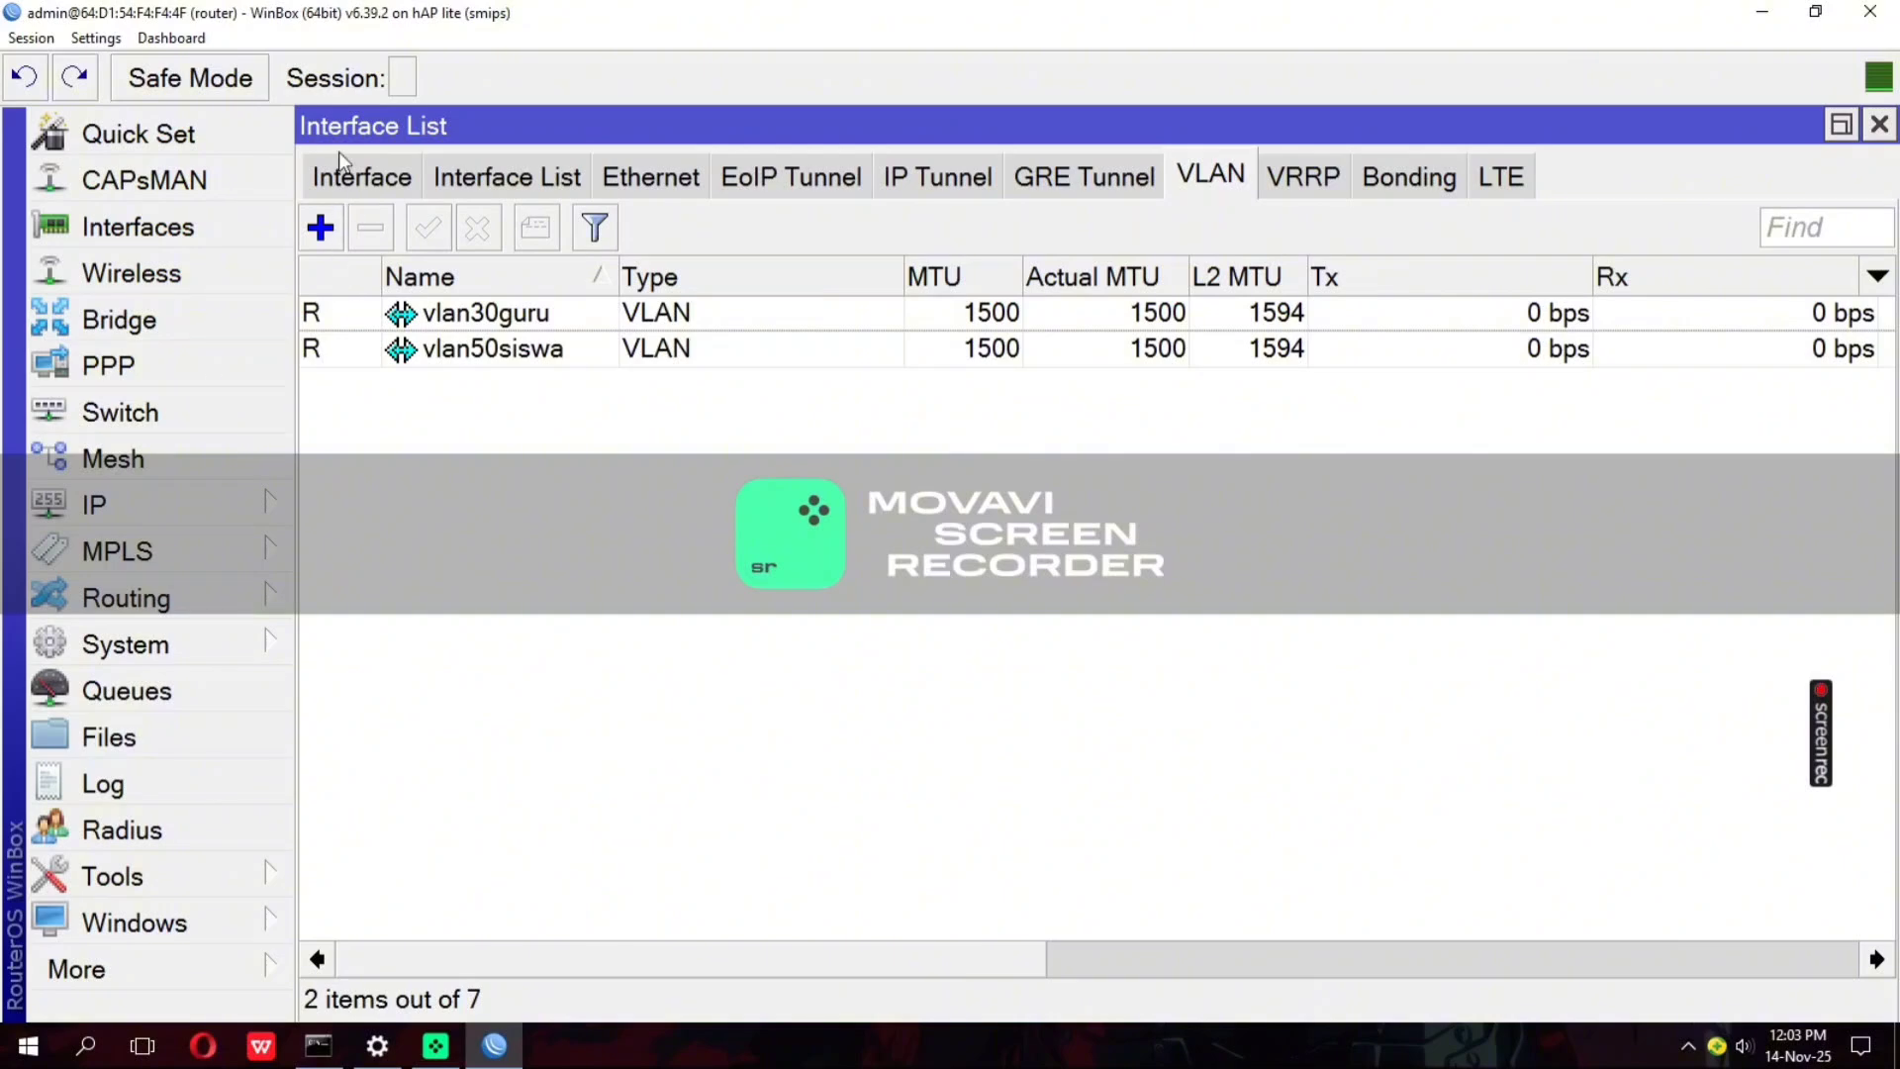
Add the IP address 127.23.9.1/24 to the wlan1 interface
{"action": "left_click", "coordinate": [181, 497]}
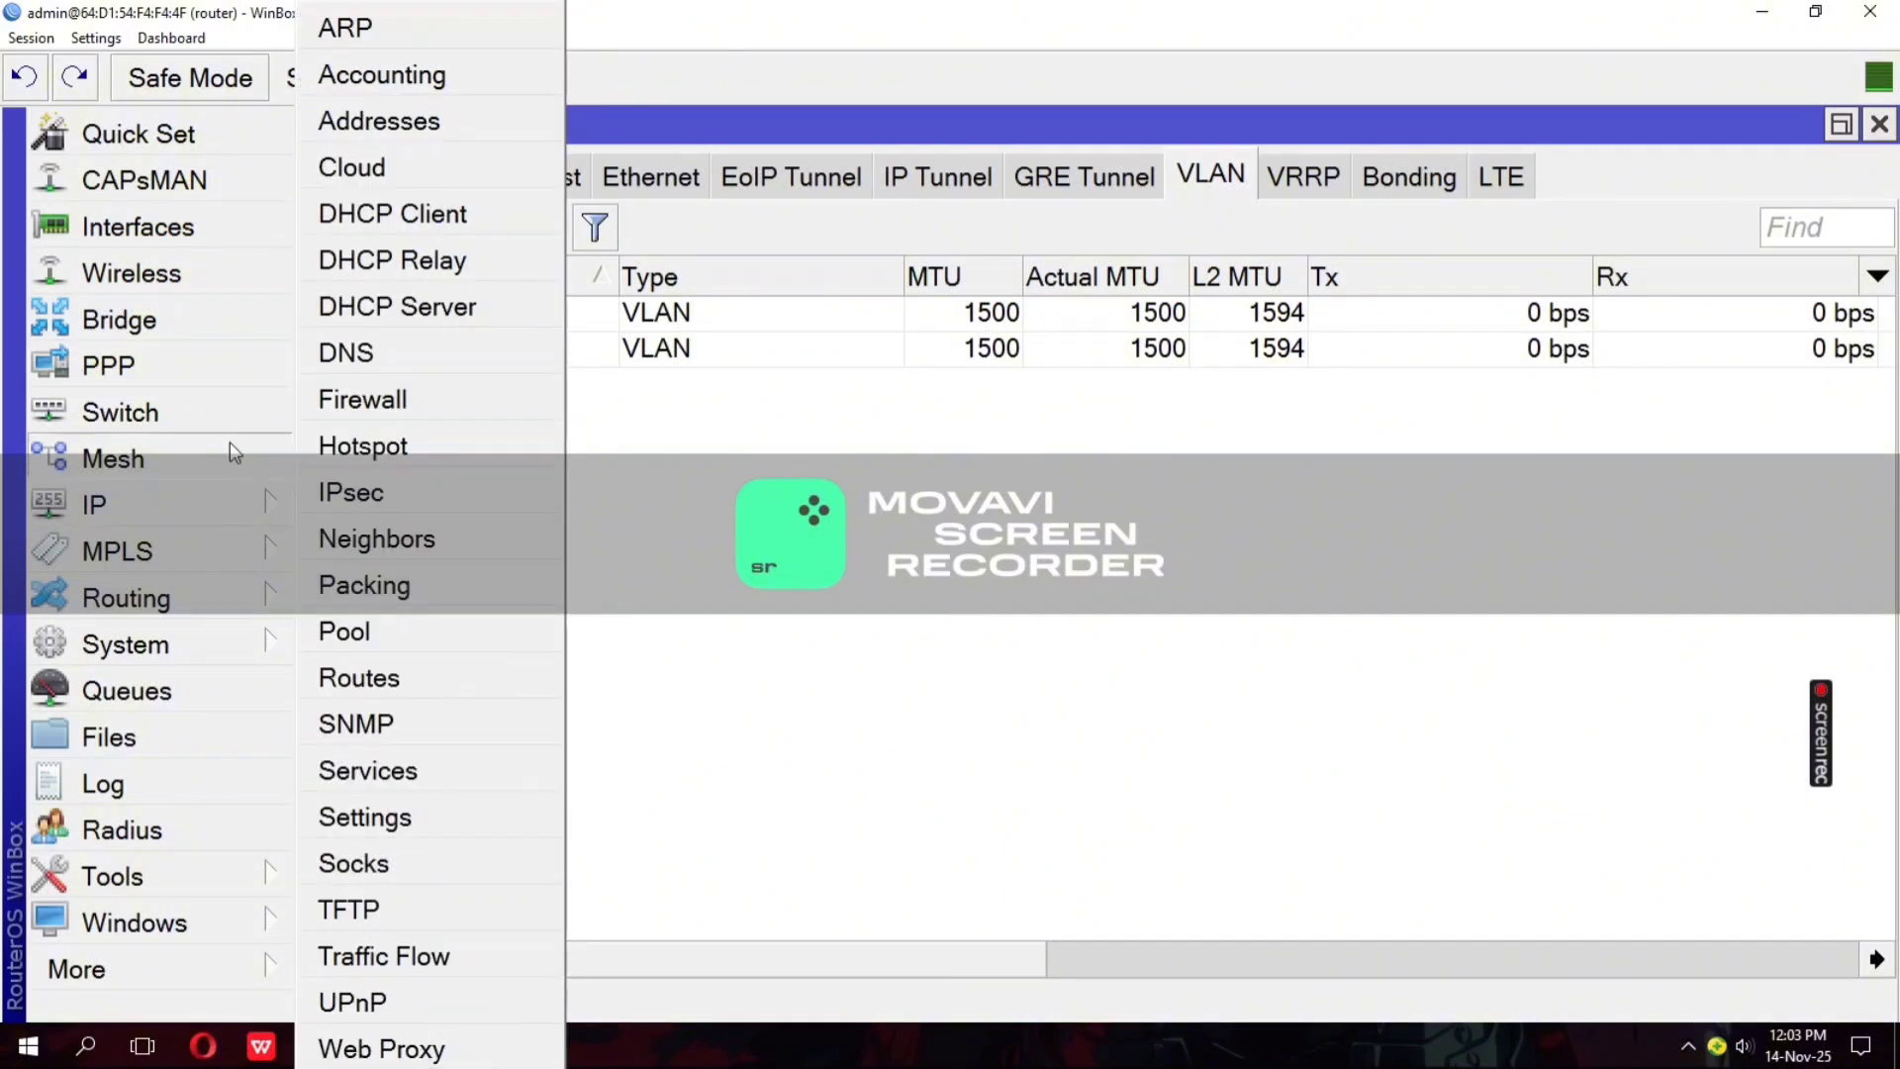
{"action": "left_click", "coordinate": [379, 121]}
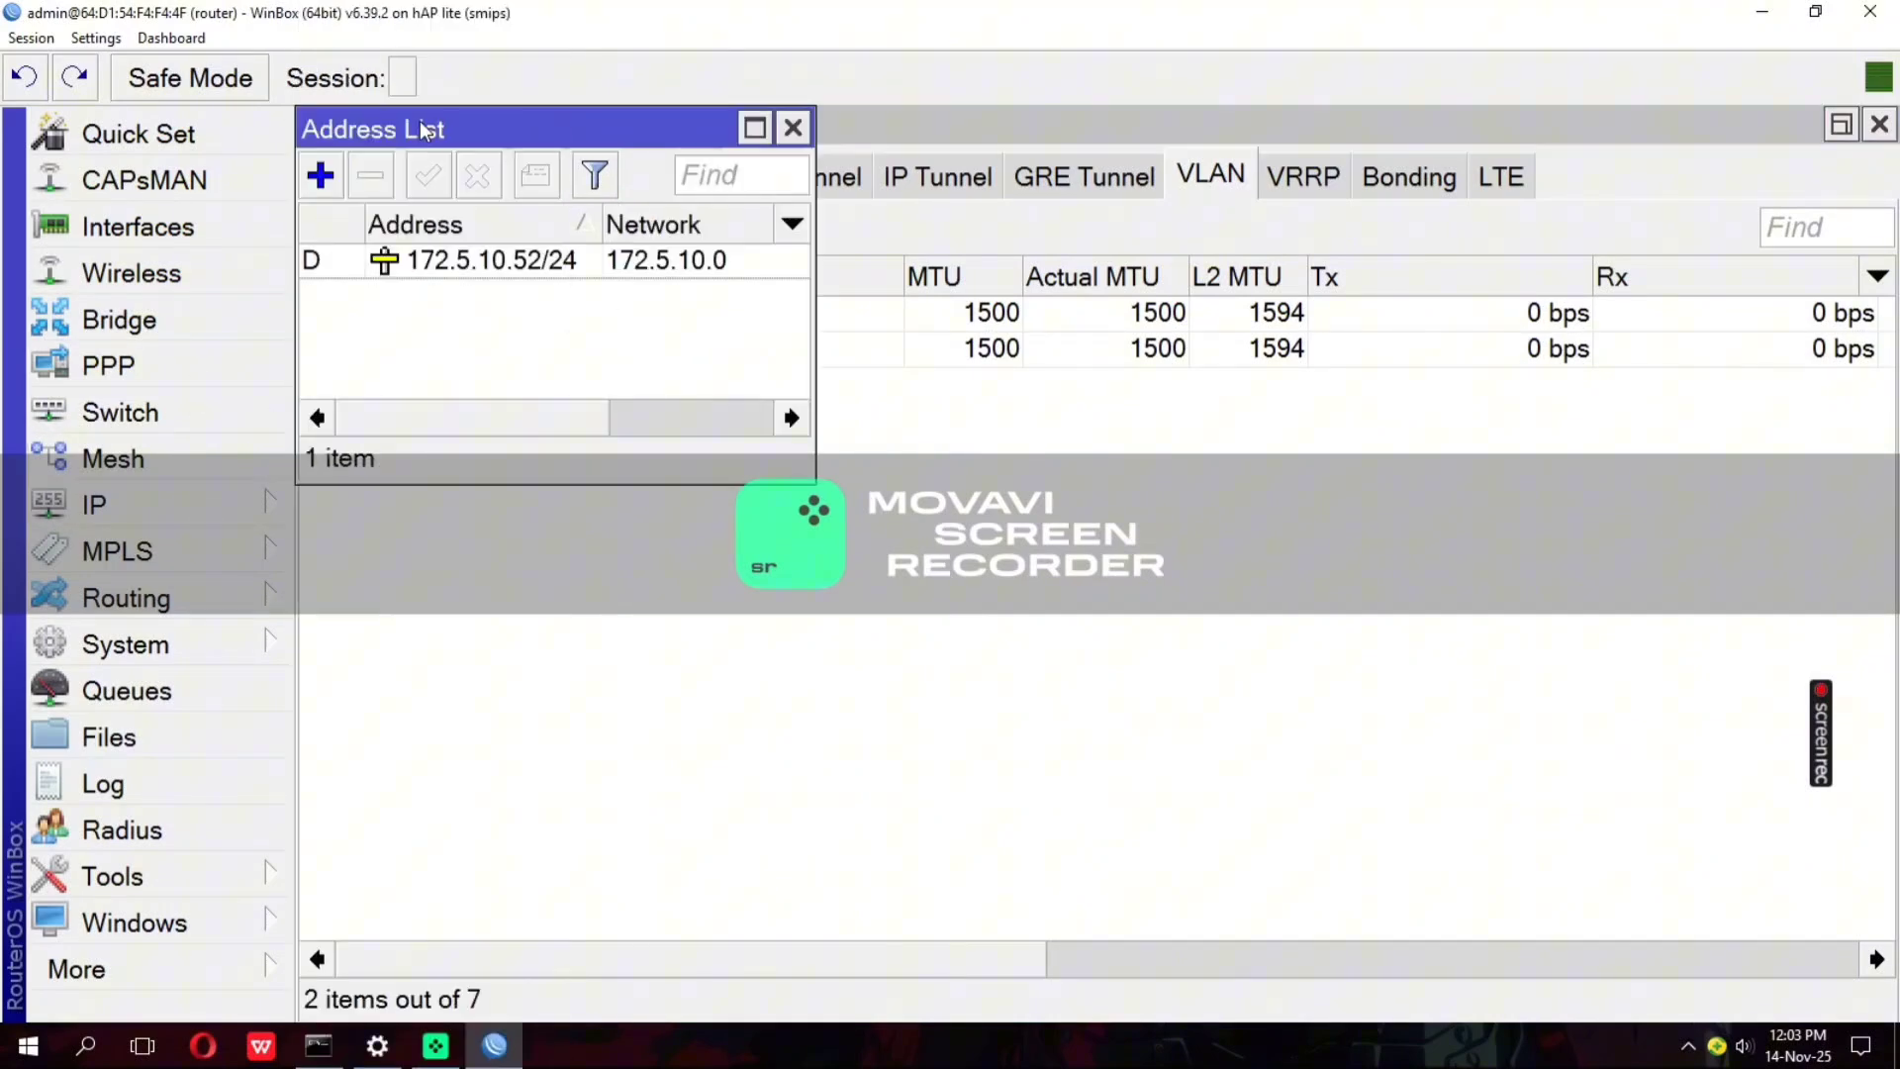
{"action": "left_click", "coordinate": [319, 177]}
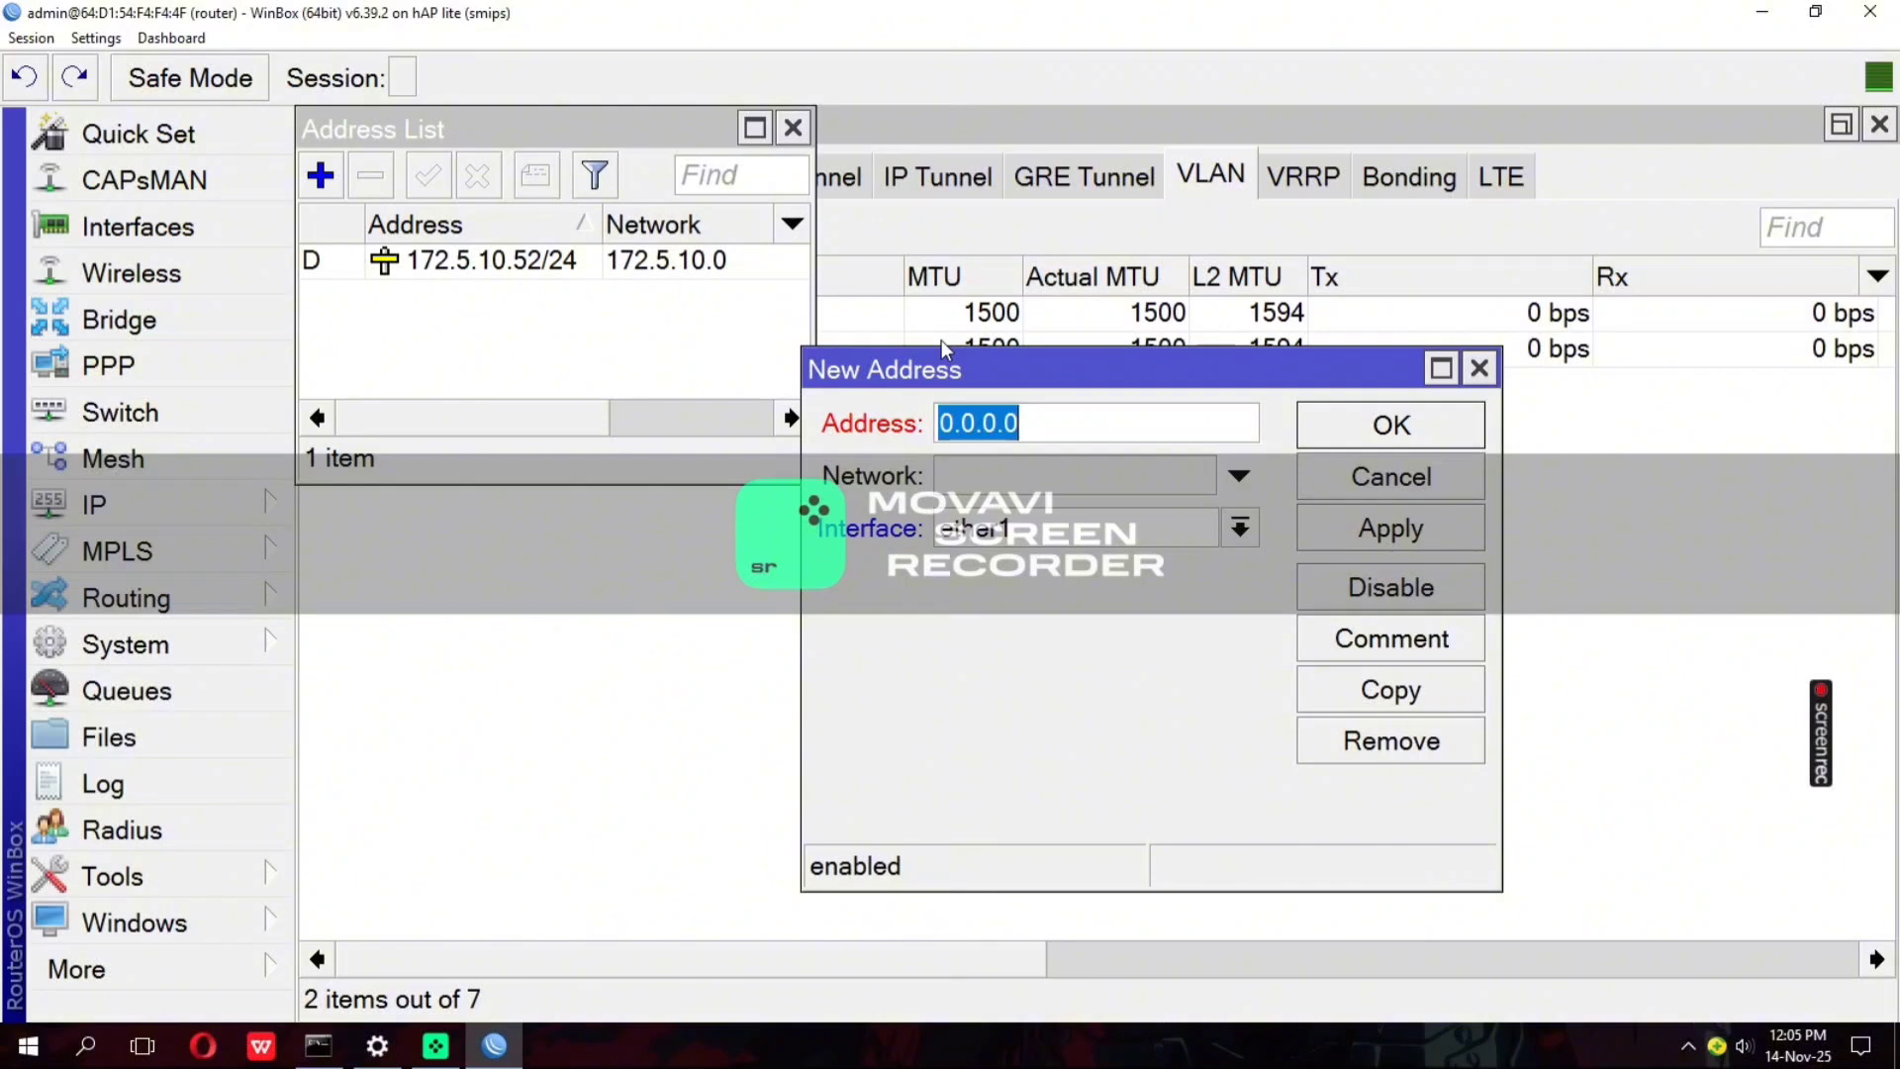
{"action": "type", "text": "127"}
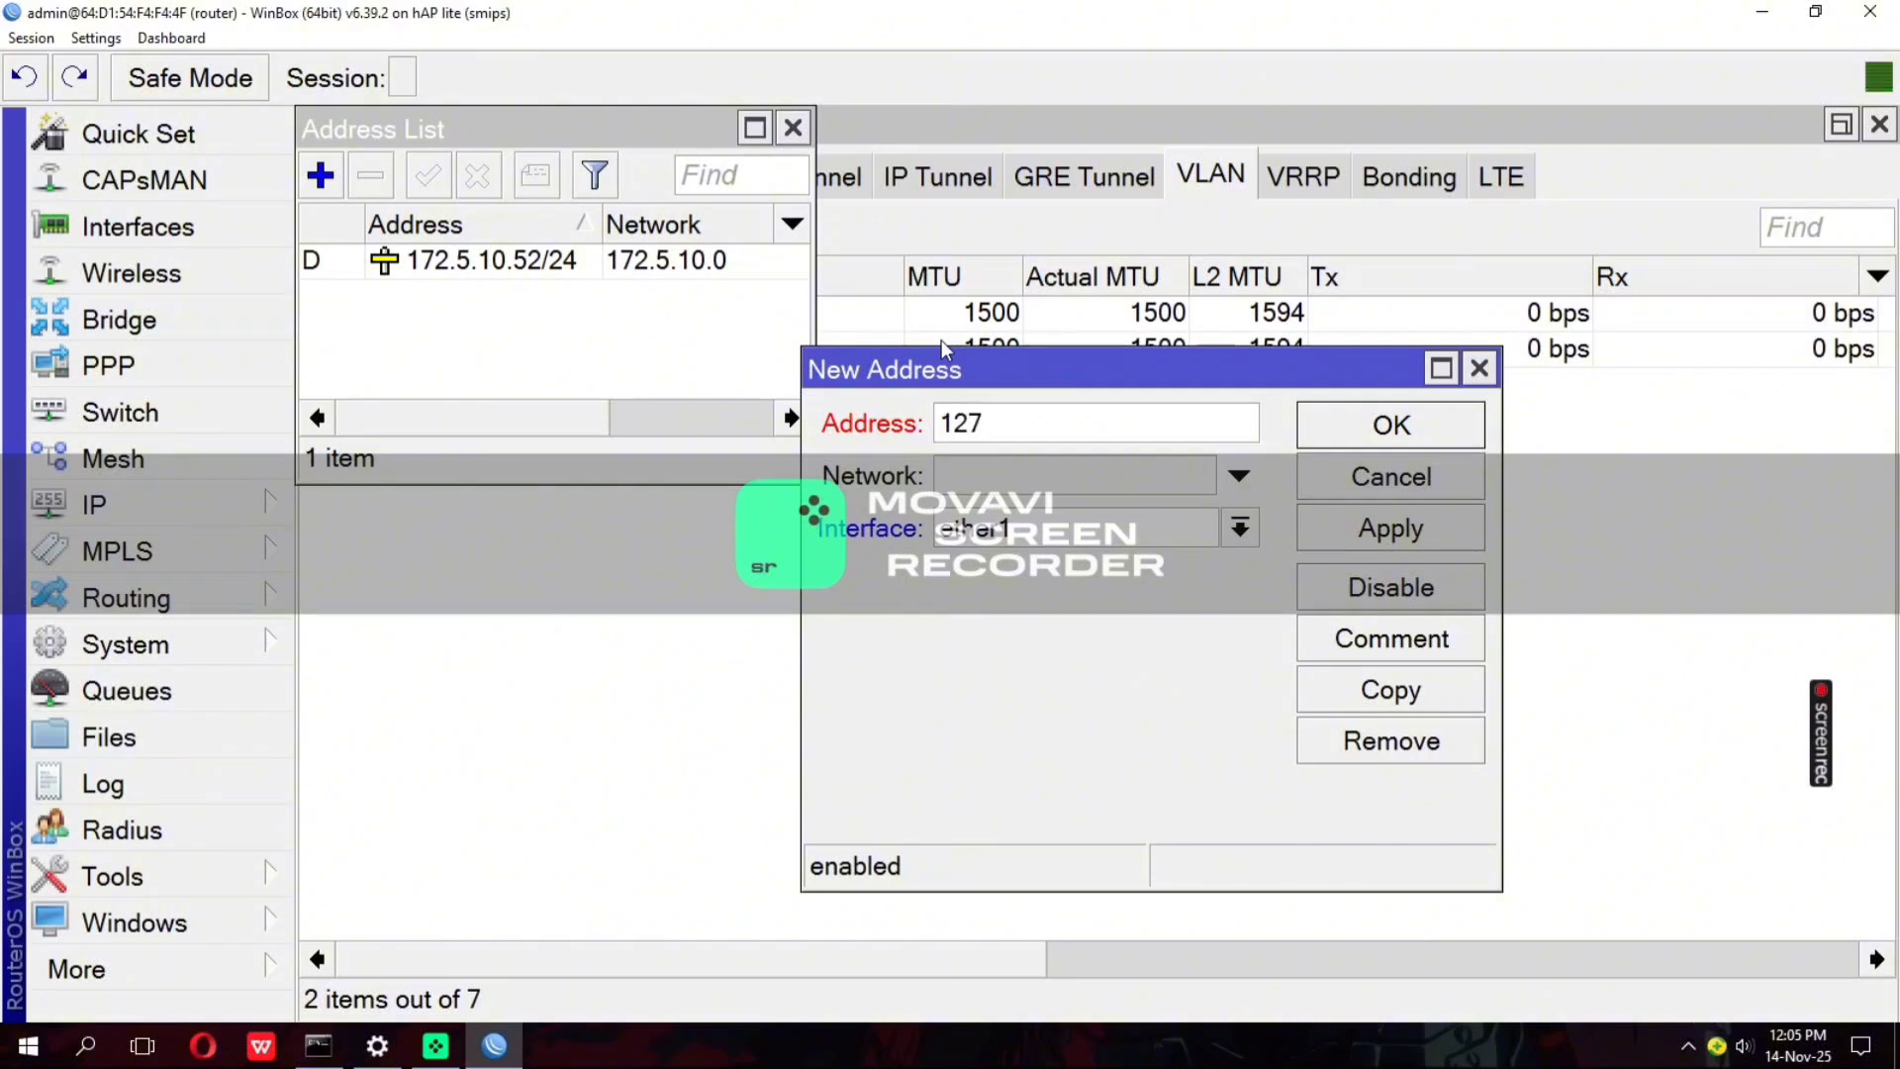
{"action": "type", "text": ".23.9.1/24"}
{"action": "left_click", "coordinate": [1054, 527]}
{"action": "left_click", "coordinate": [1065, 770]}
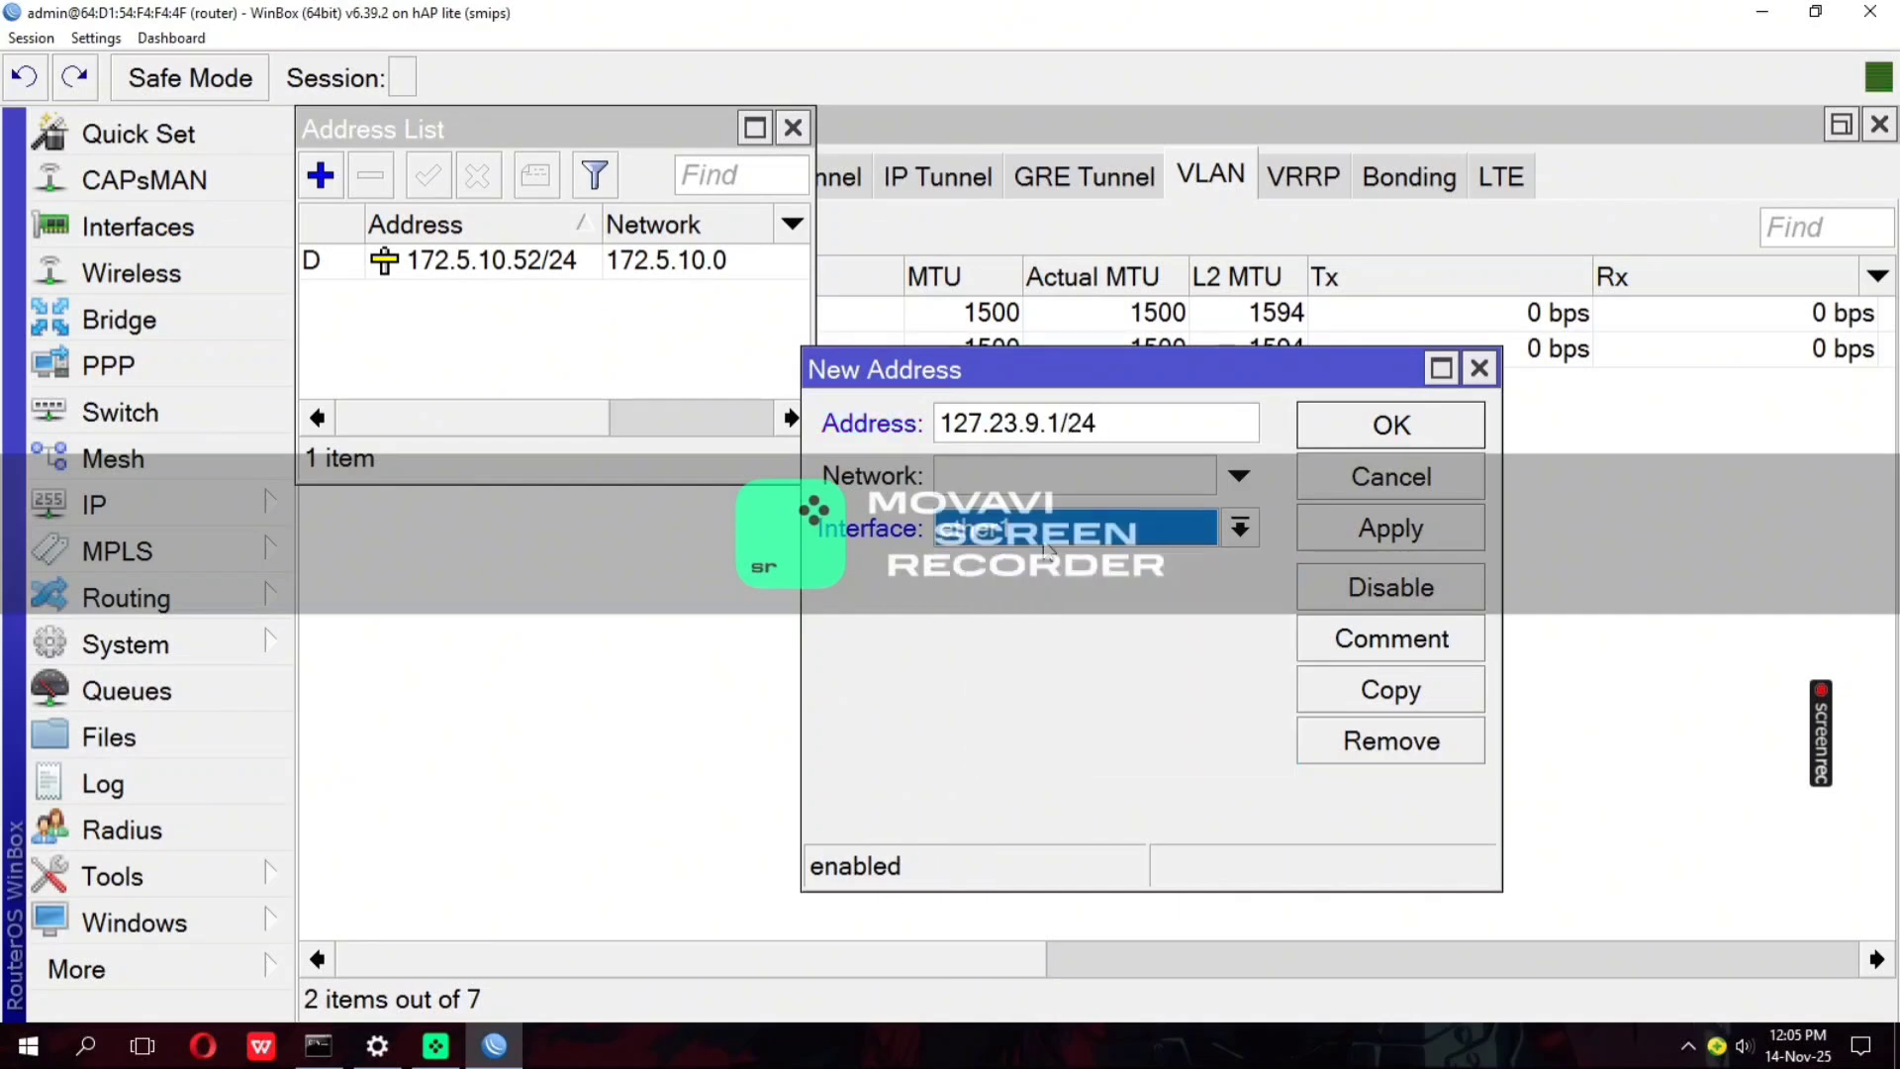
{"action": "left_click", "coordinate": [1044, 540]}
{"action": "left_click", "coordinate": [1084, 758]}
{"action": "left_click", "coordinate": [1389, 425]}
Add the IP address 27.27.27.1/27 to the vlan30guru interface
{"action": "left_click", "coordinate": [326, 183]}
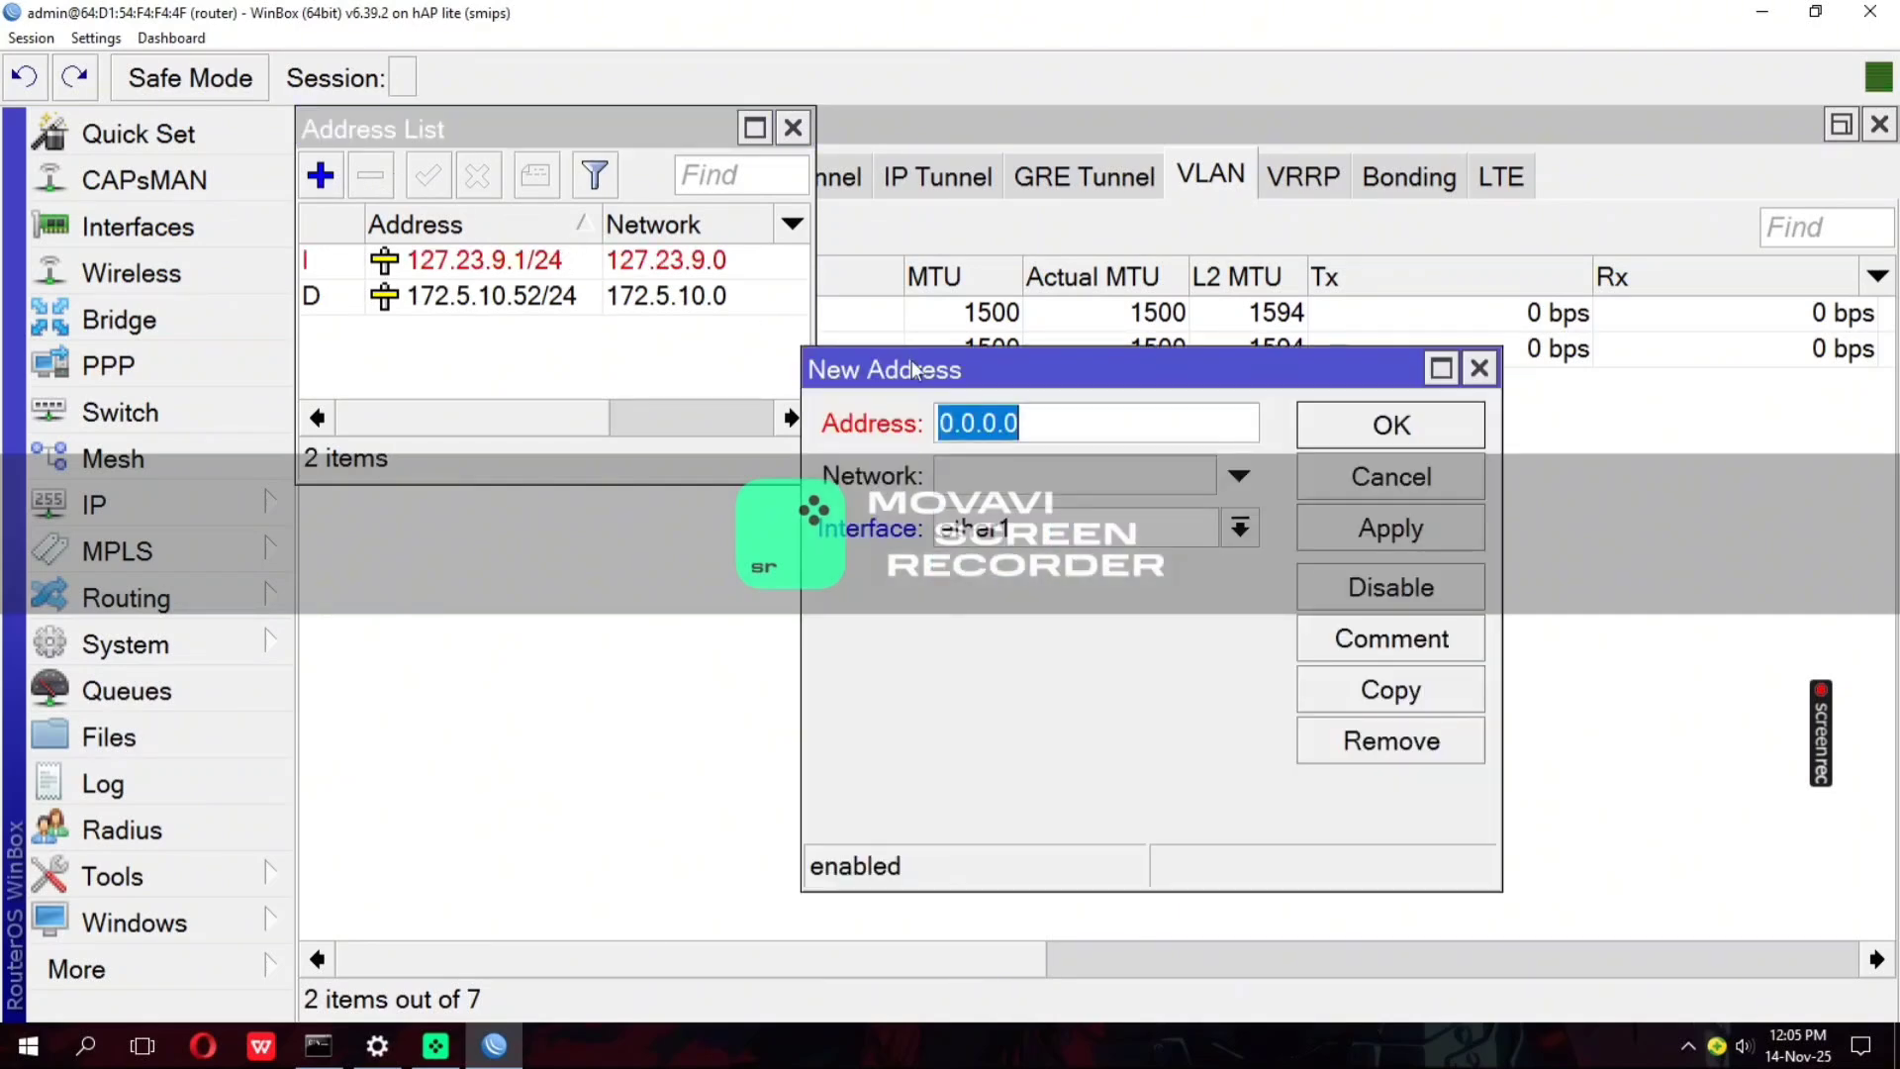
{"action": "type", "text": "27.27.27."}
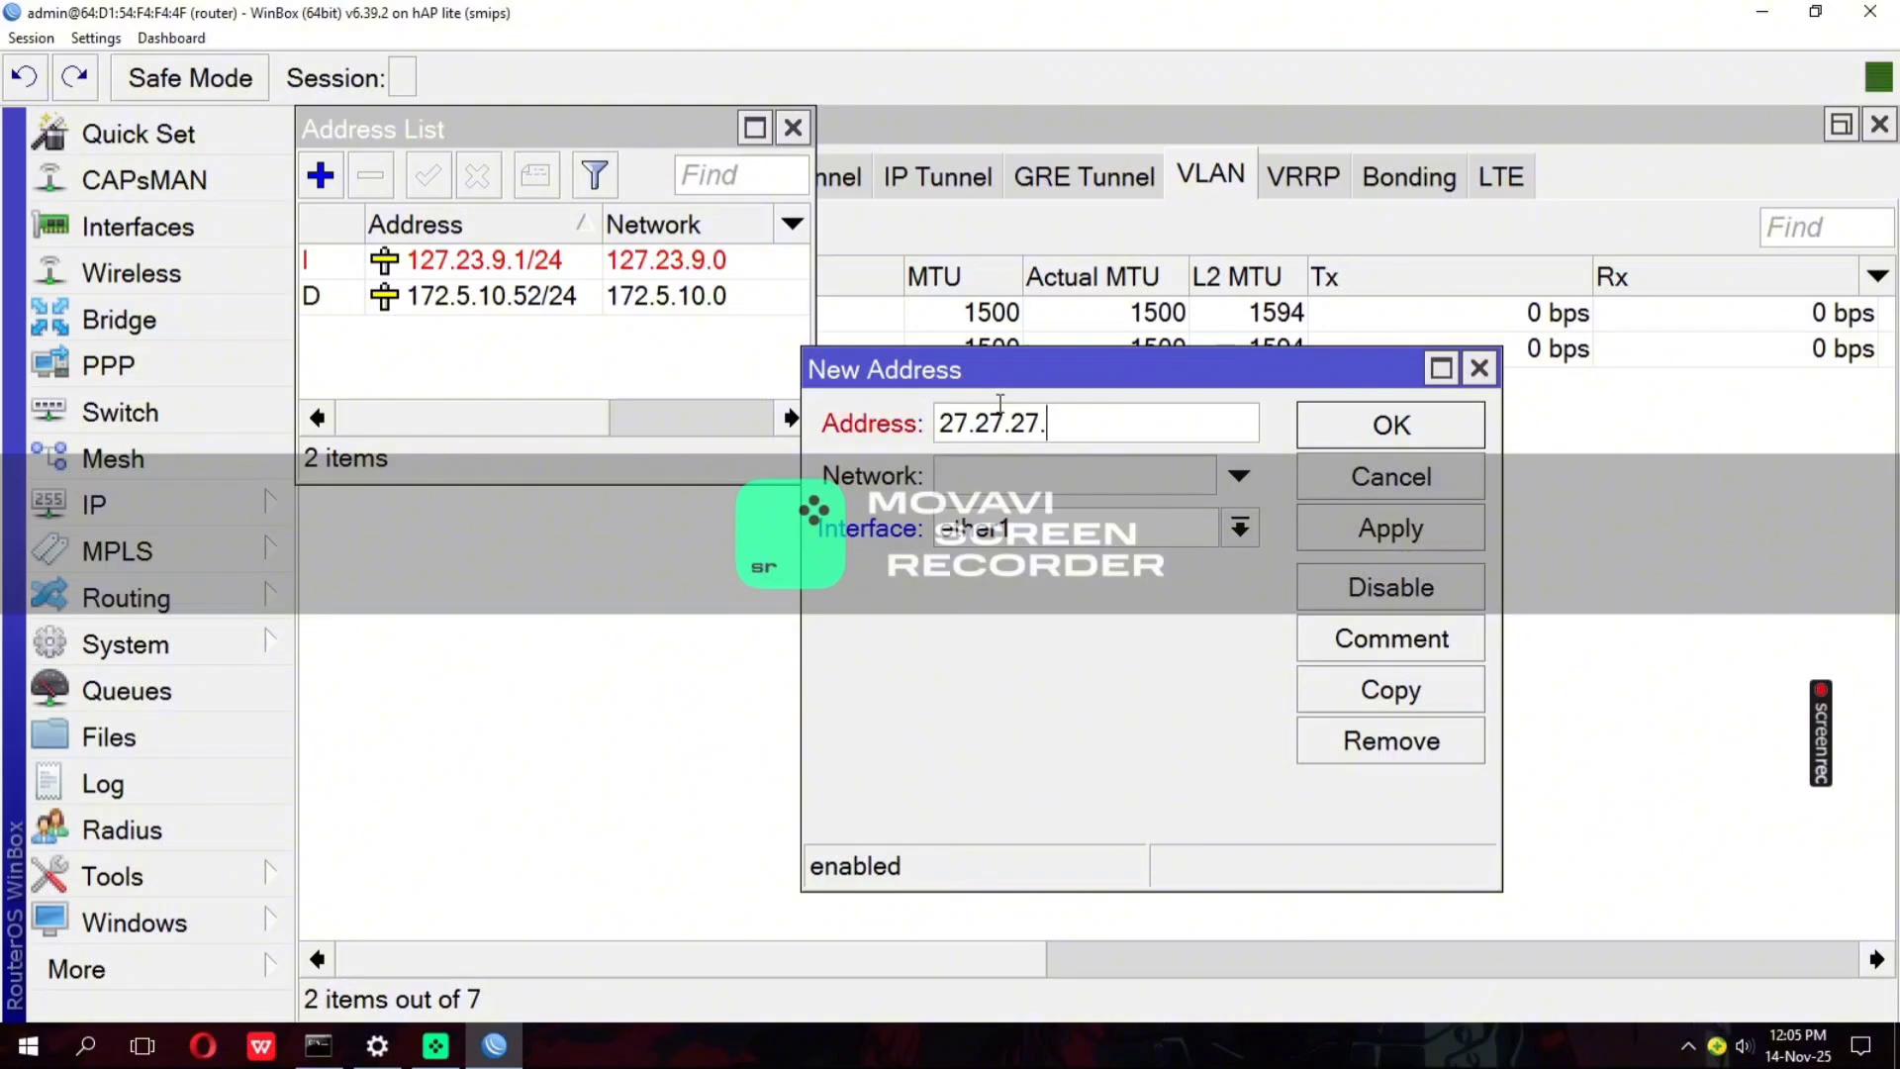
{"action": "type", "text": "1/27"}
{"action": "left_click", "coordinate": [1001, 528]}
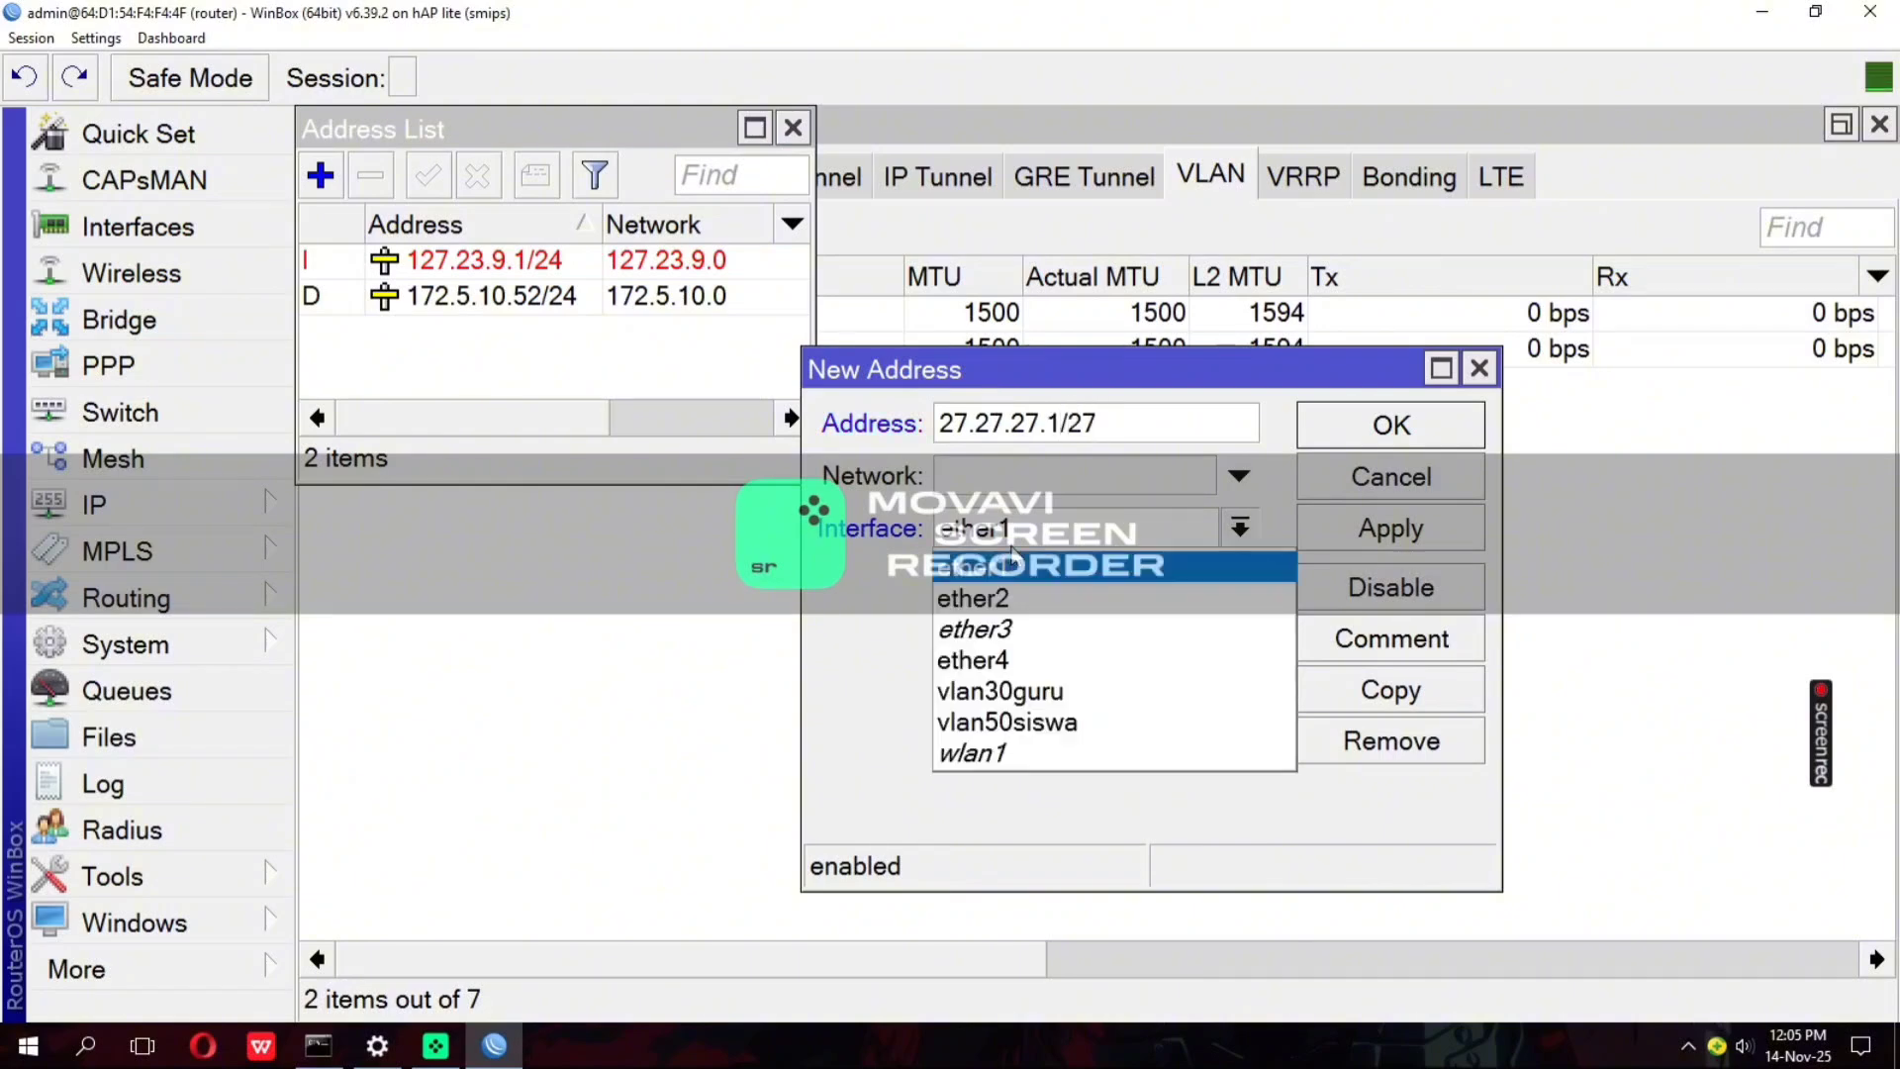
{"action": "left_click", "coordinate": [1000, 691]}
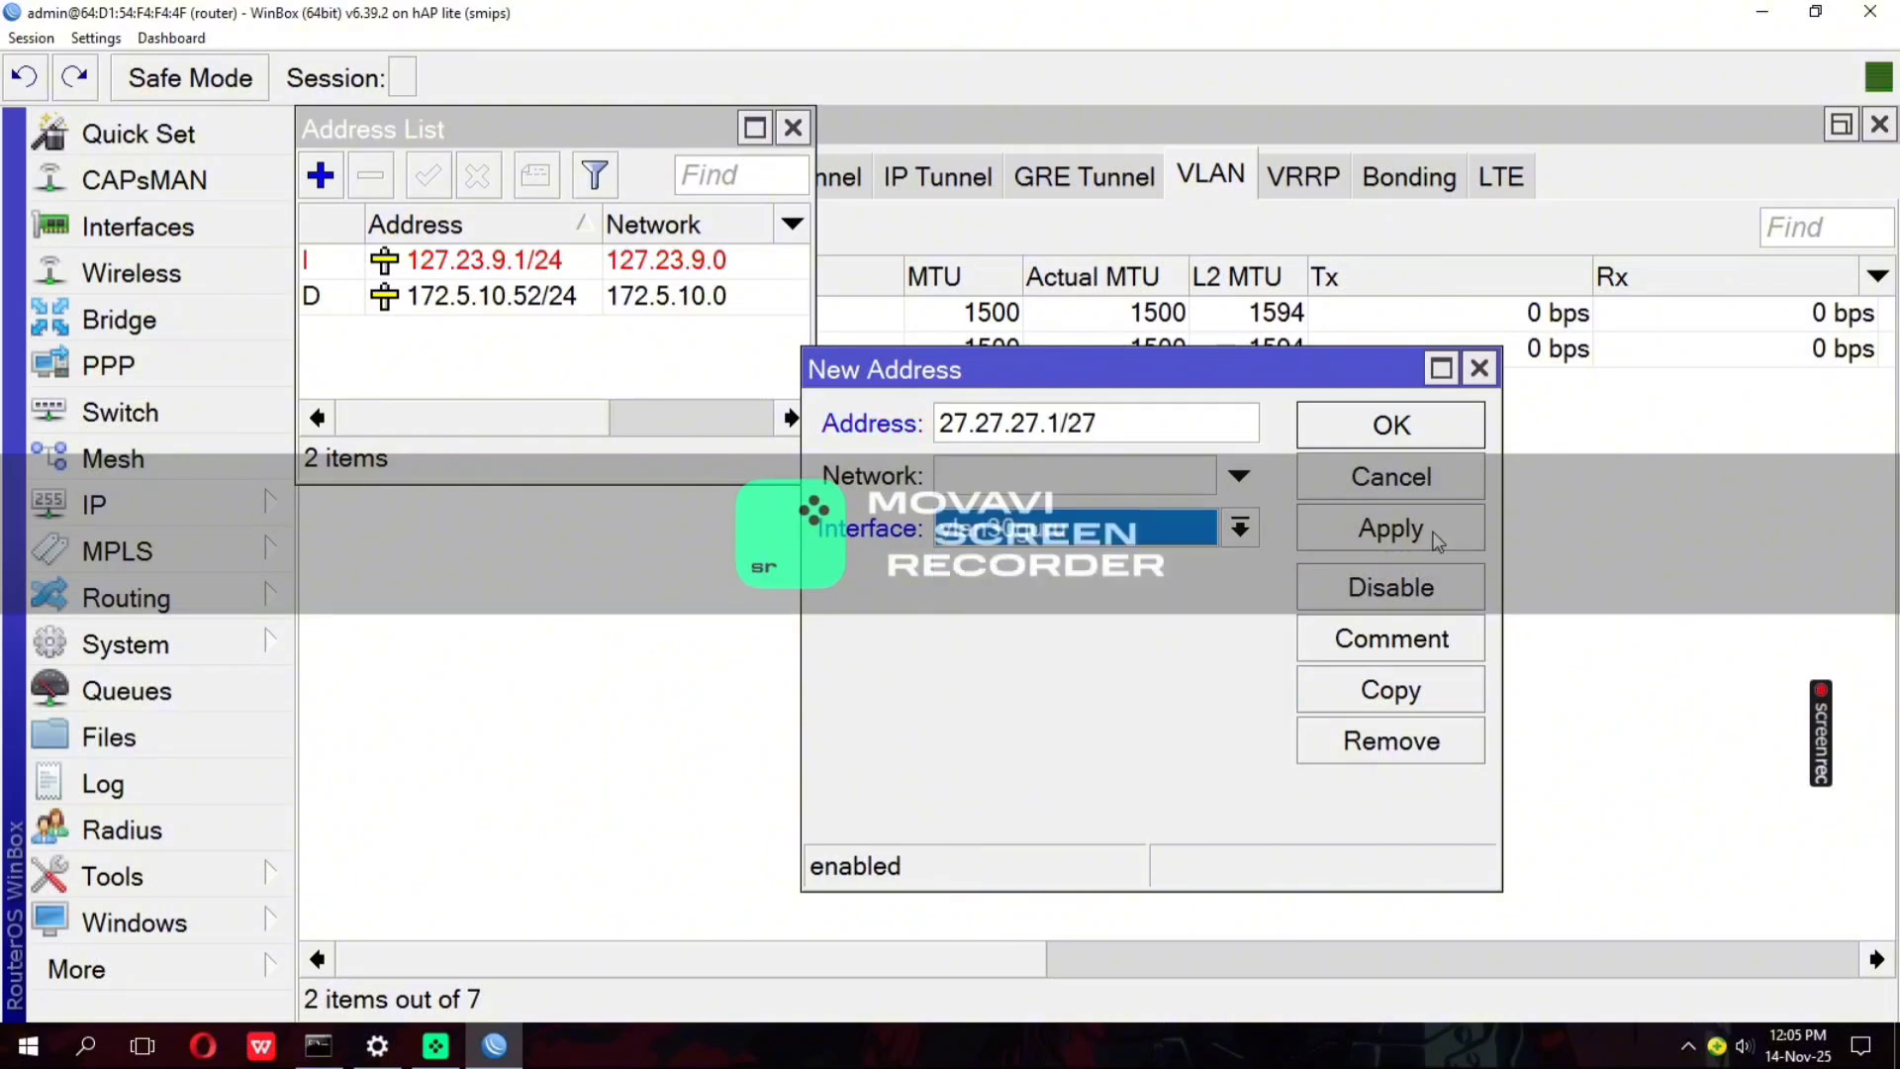
{"action": "left_click", "coordinate": [1389, 425]}
Add the IP address 128.22.8.1/26 to the vlan50siswa interface
{"action": "left_click", "coordinate": [317, 182]}
{"action": "type", "text": "1"}
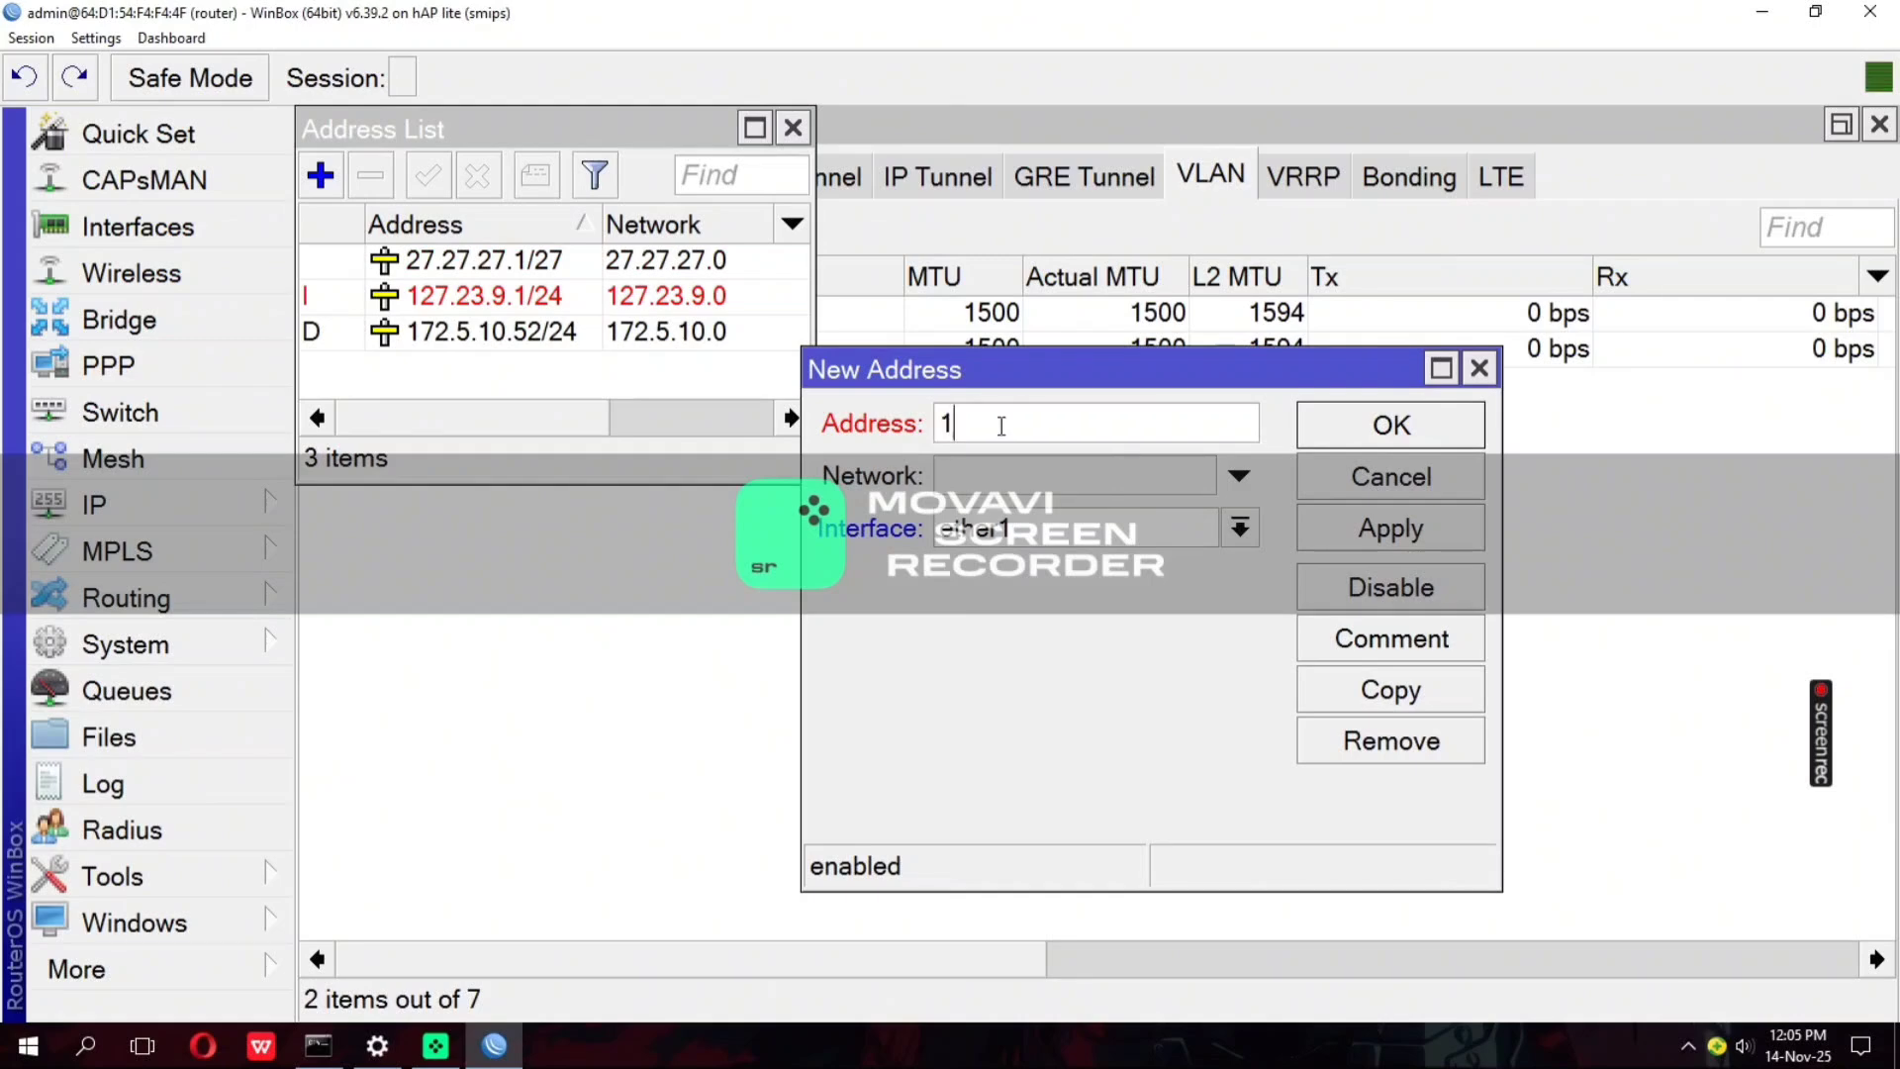
{"action": "type", "text": "28.22.8.1/26"}
{"action": "left_click", "coordinate": [1239, 528]}
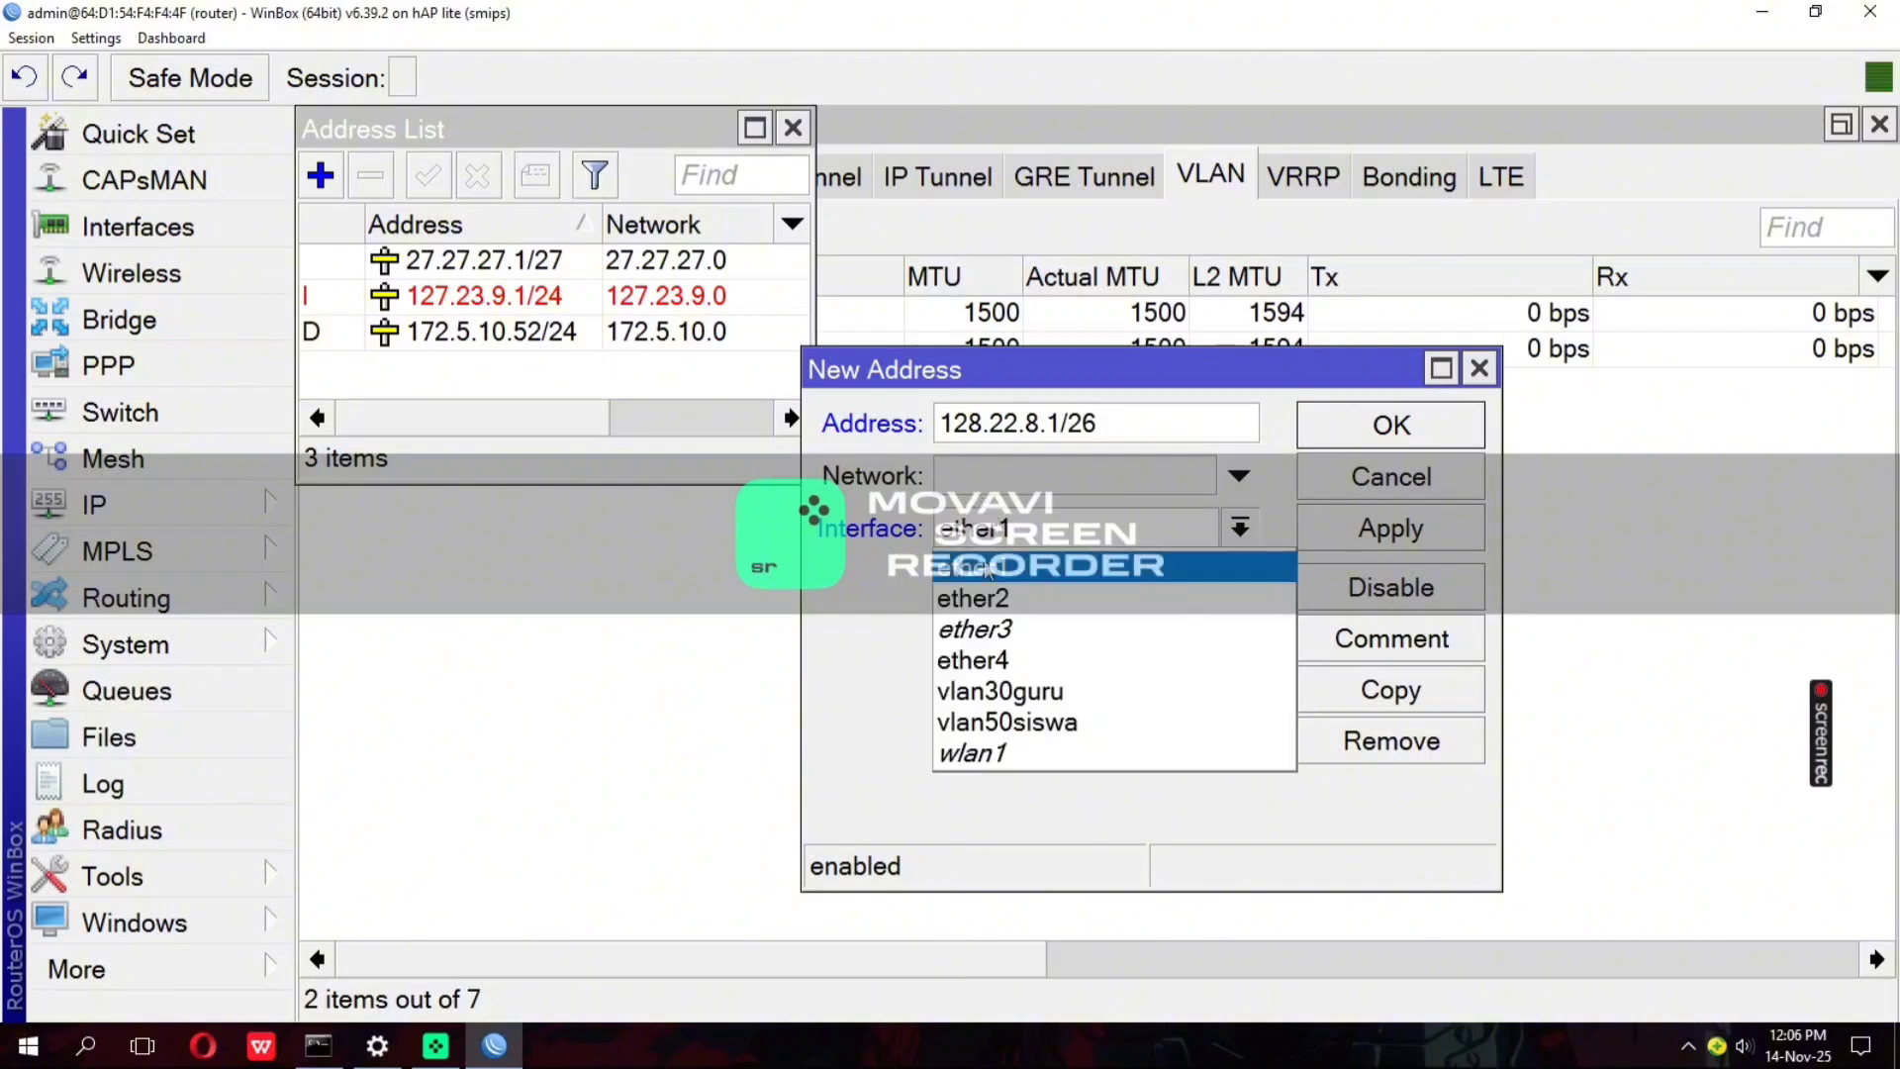
{"action": "left_click", "coordinate": [1048, 740]}
{"action": "left_click", "coordinate": [1345, 528]}
{"action": "left_click", "coordinate": [1343, 430]}
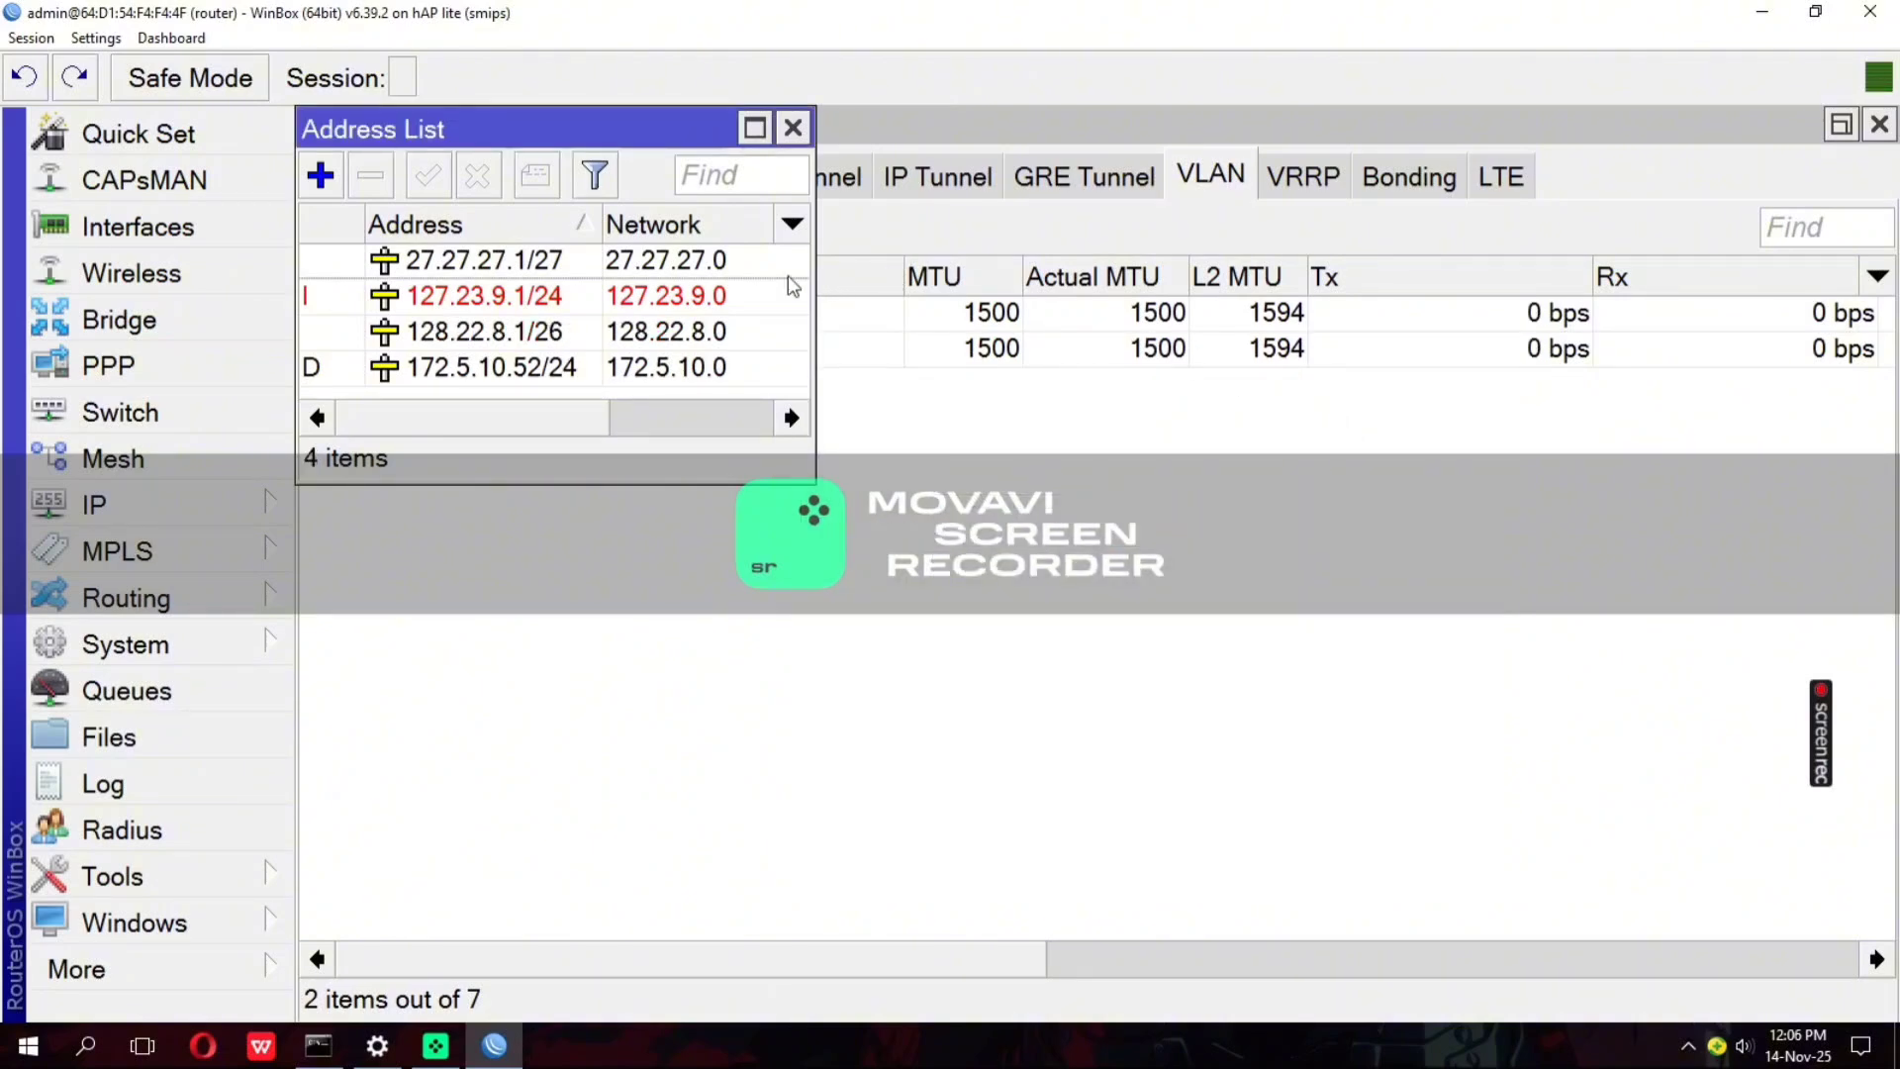
Enable the wlan1 wireless interface
{"action": "left_click", "coordinate": [181, 269]}
{"action": "left_click", "coordinate": [395, 428]}
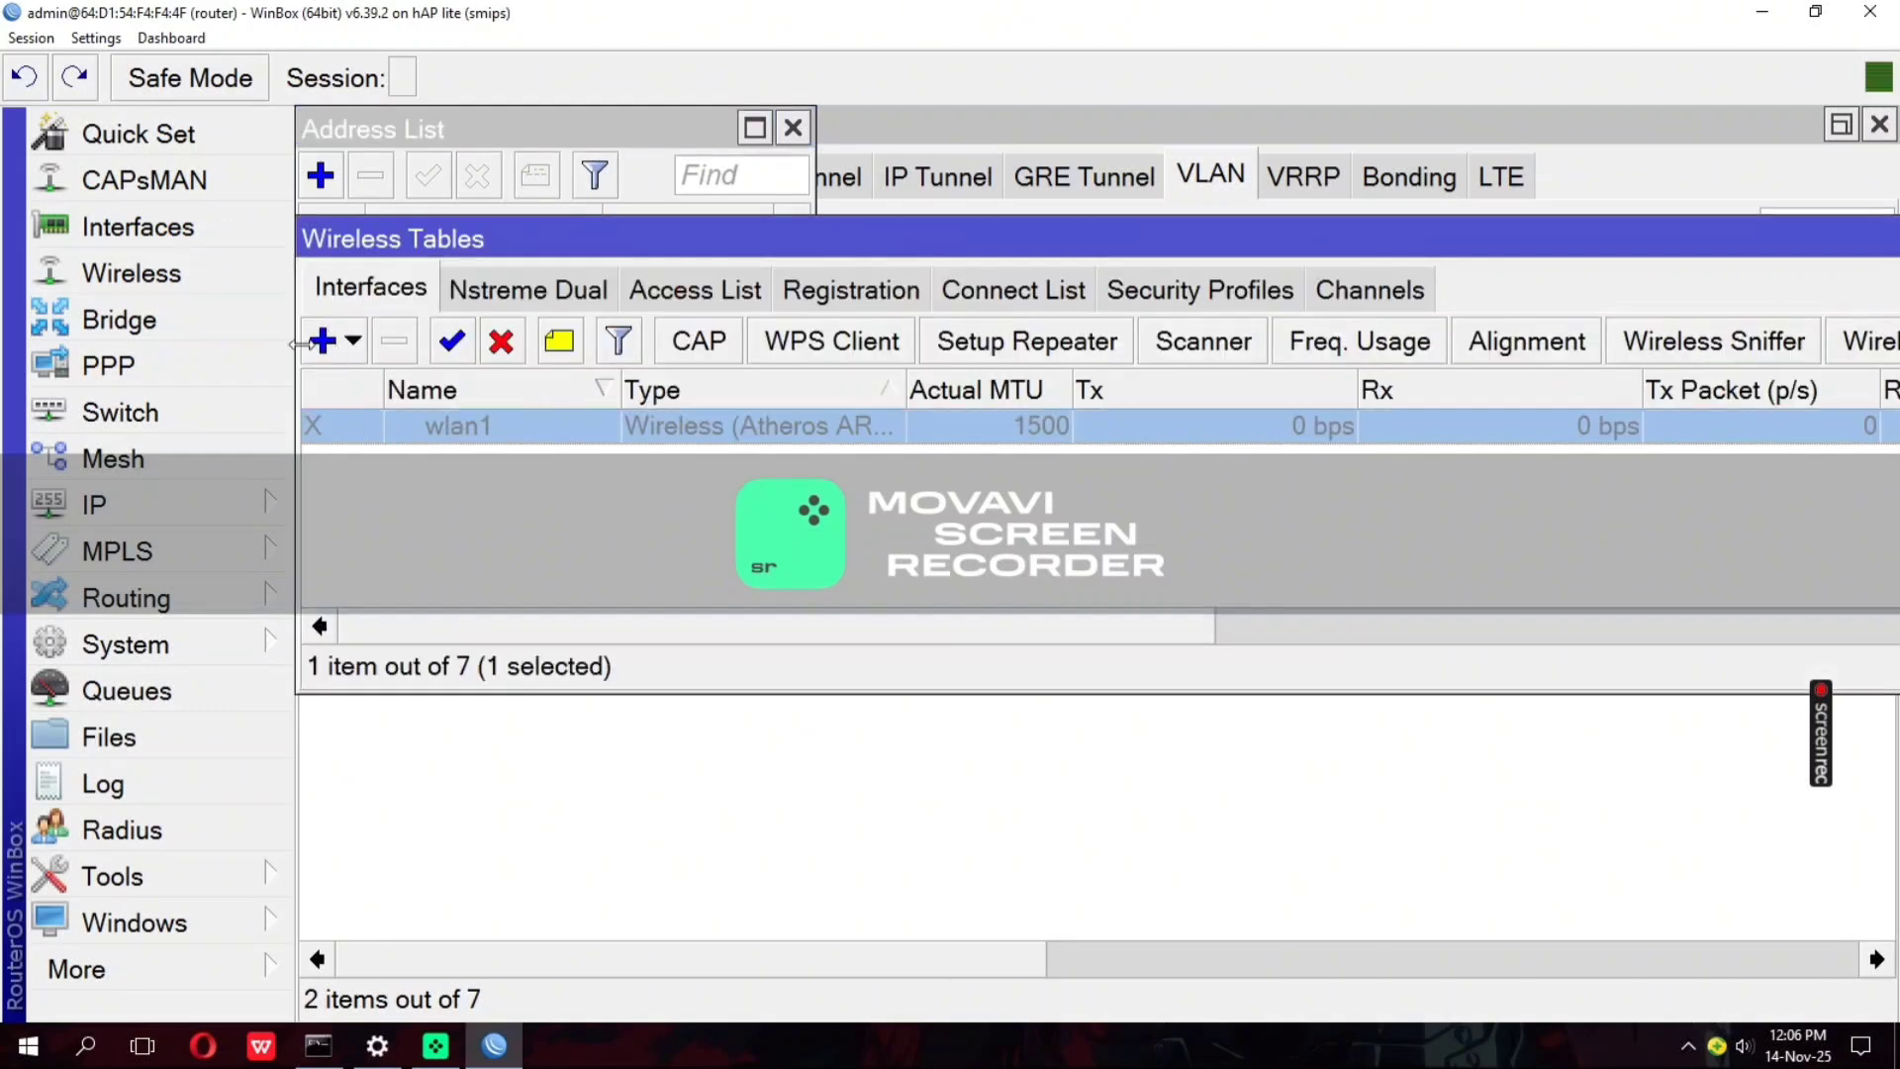
{"action": "left_click", "coordinate": [451, 342]}
Start a wireless security profile named password with mode dynamic keys and WPA2 PSK authentication
{"action": "left_click", "coordinate": [1109, 298]}
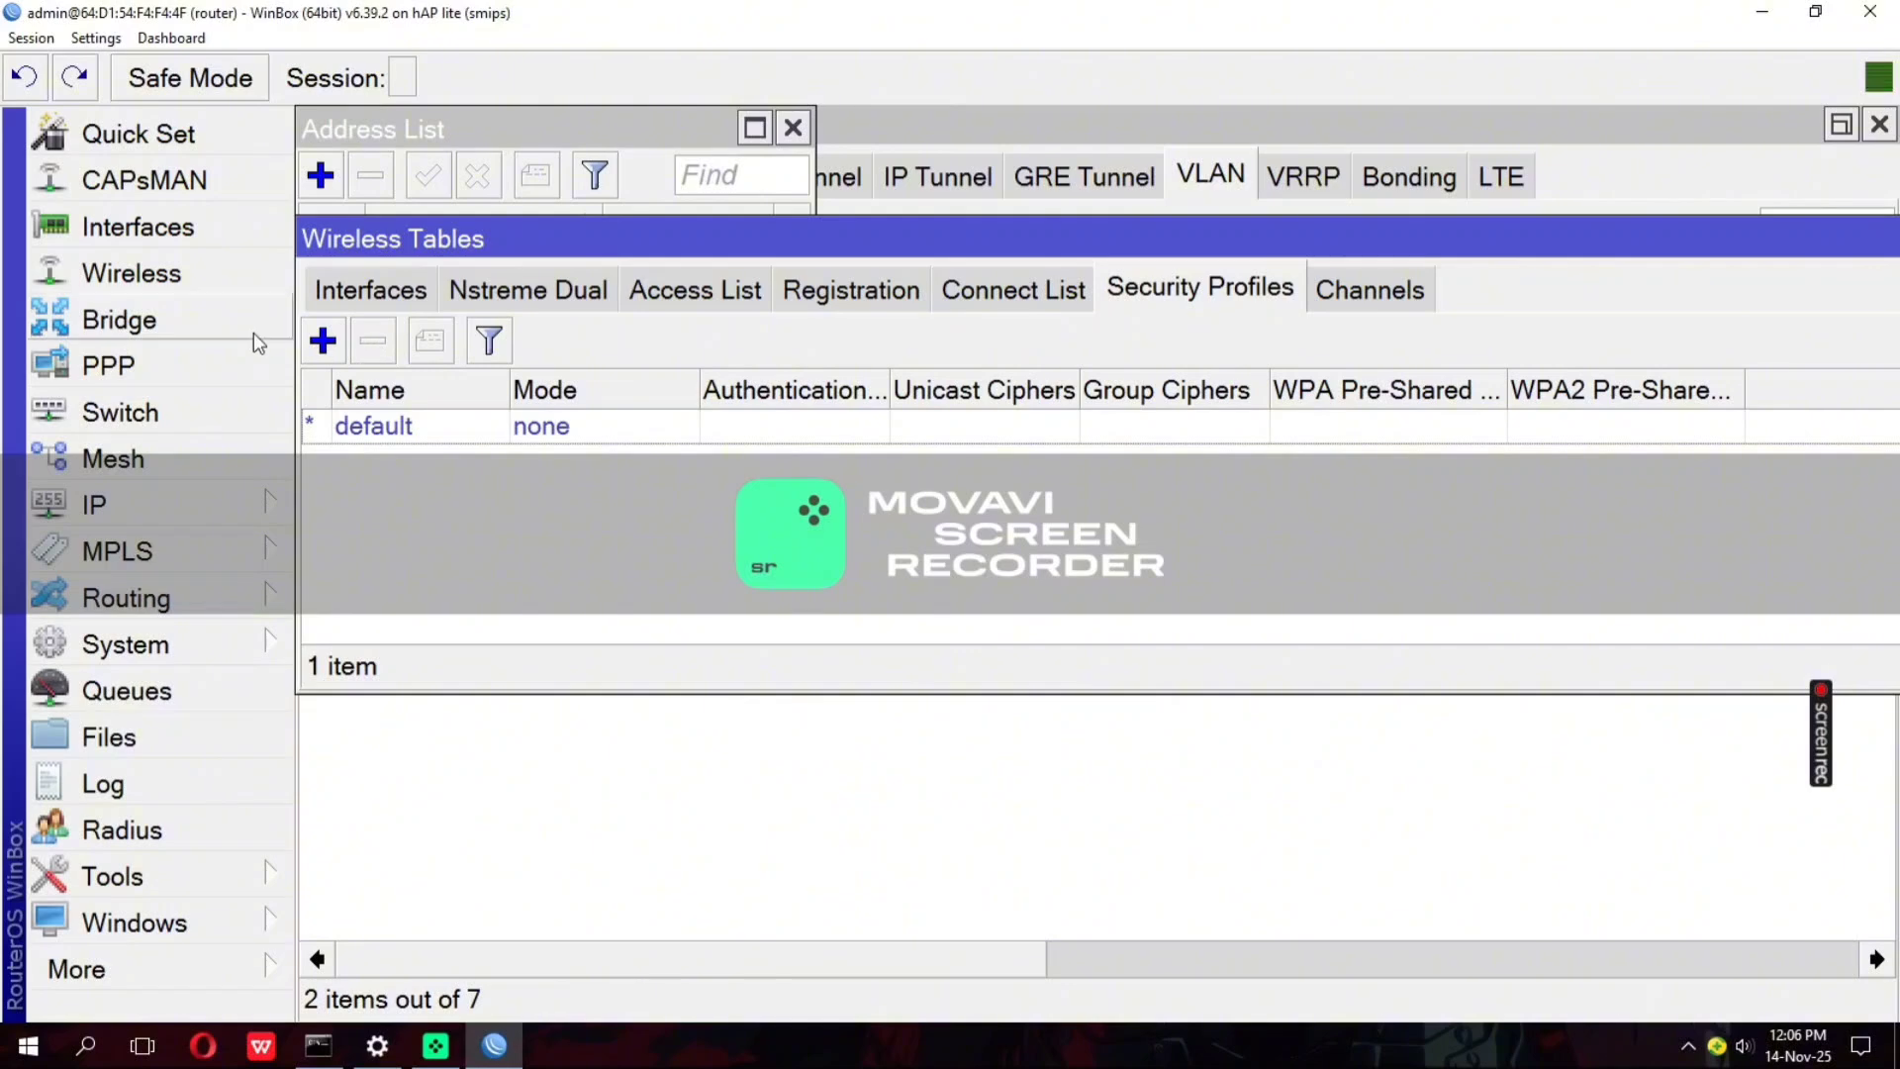
{"action": "left_click", "coordinate": [322, 340]}
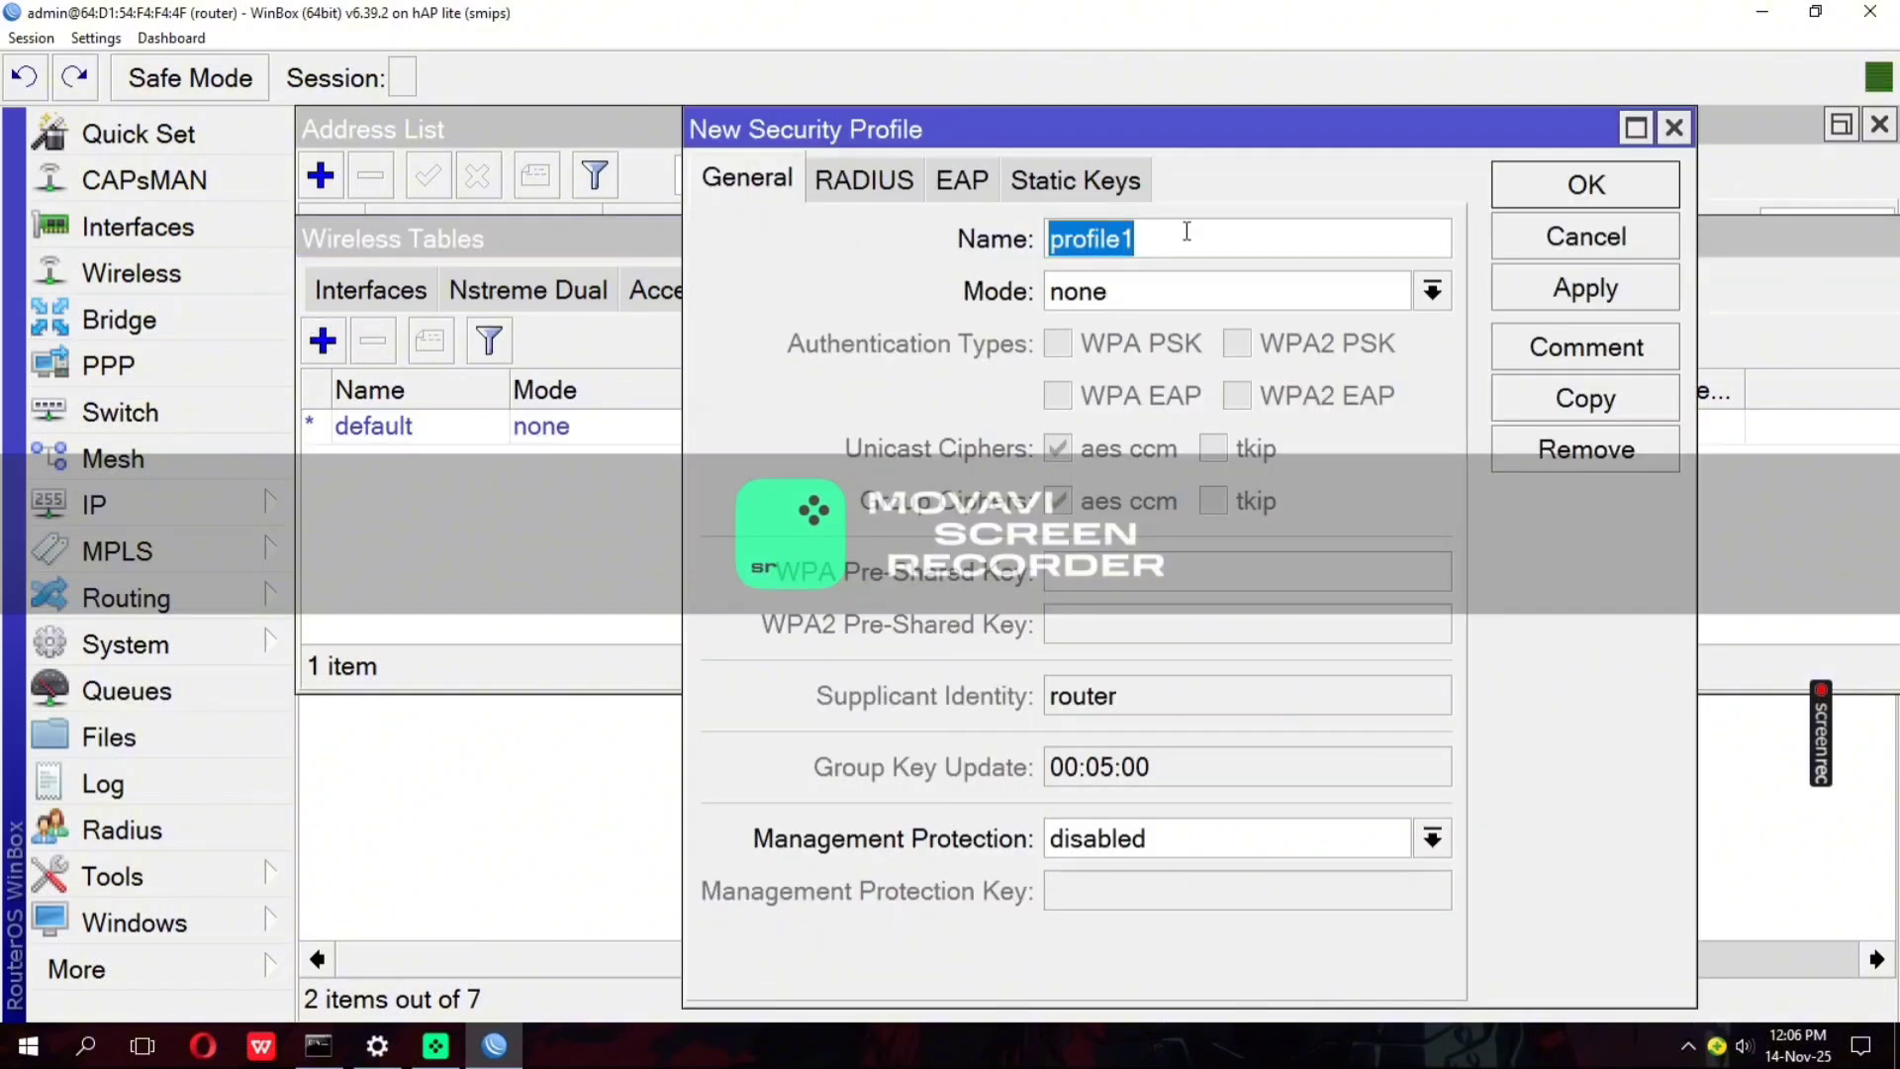
{"action": "type", "text": "password"}
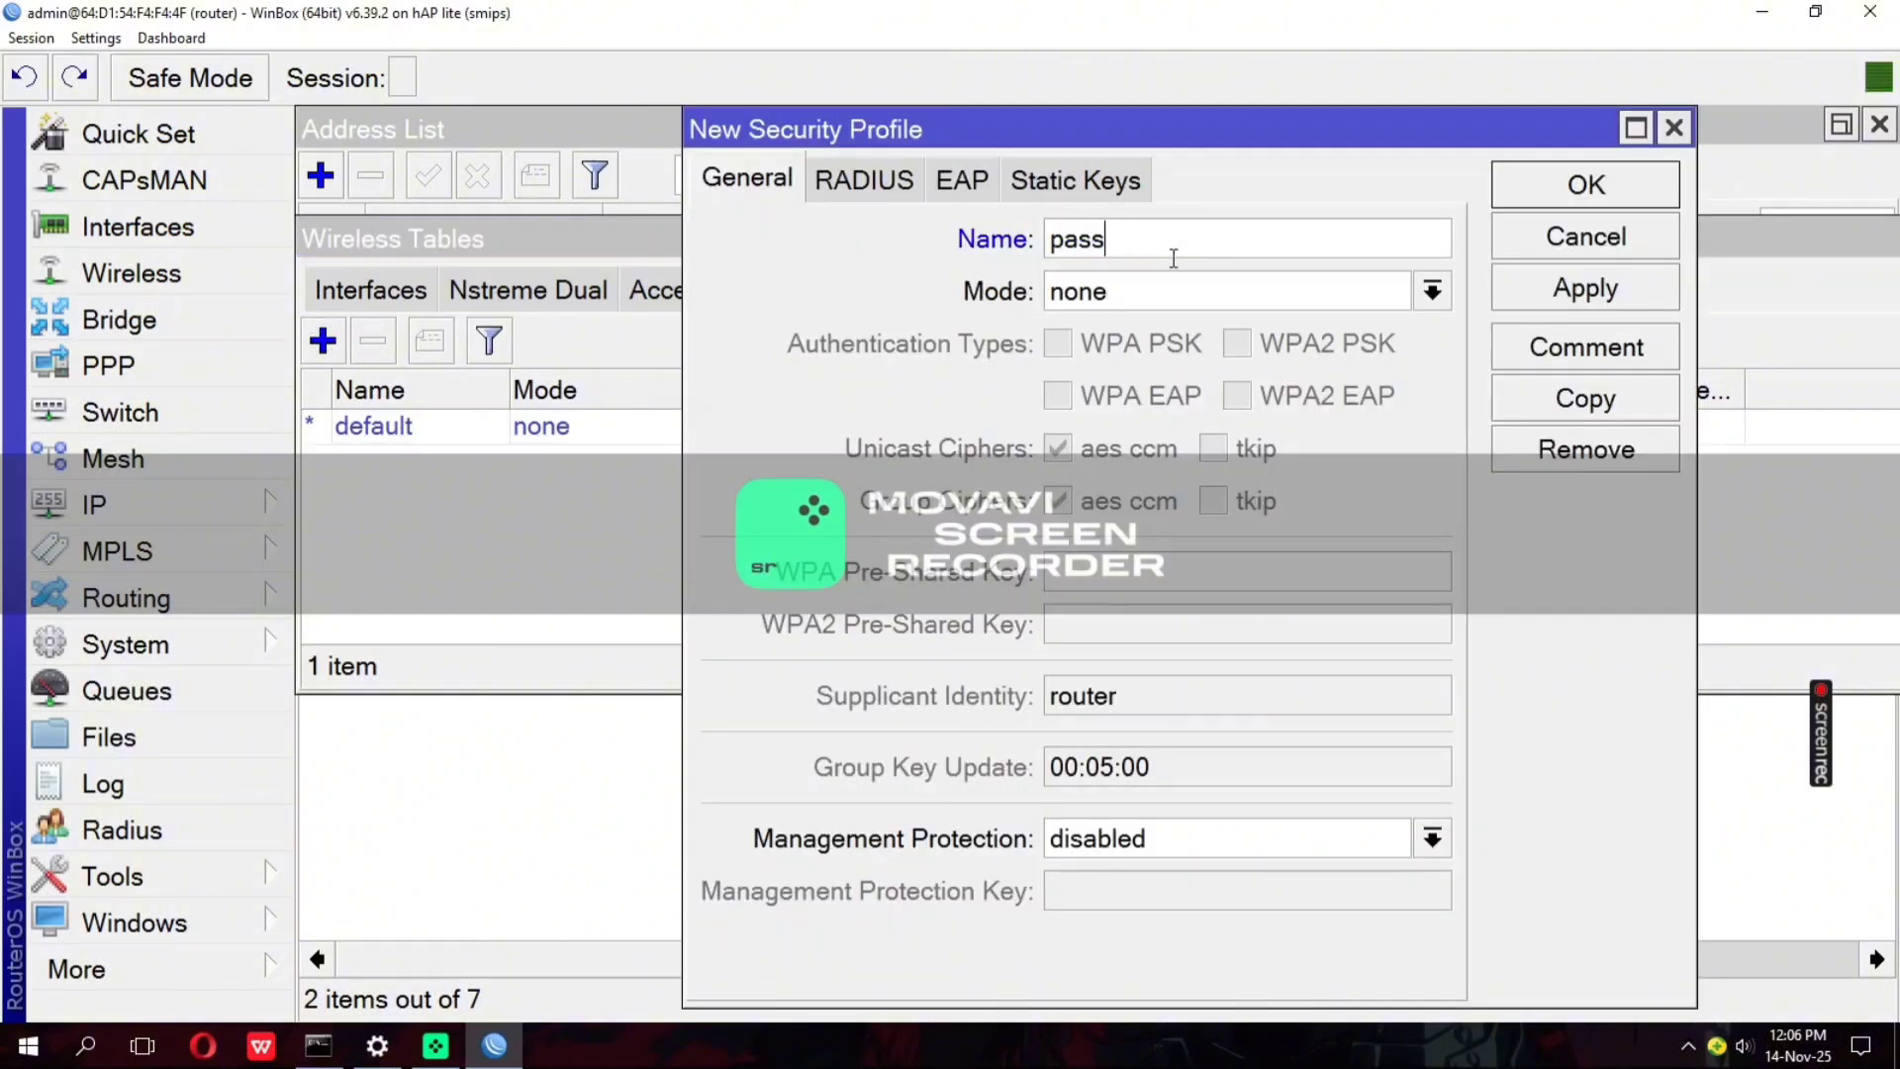
{"action": "left_click", "coordinate": [1173, 290]}
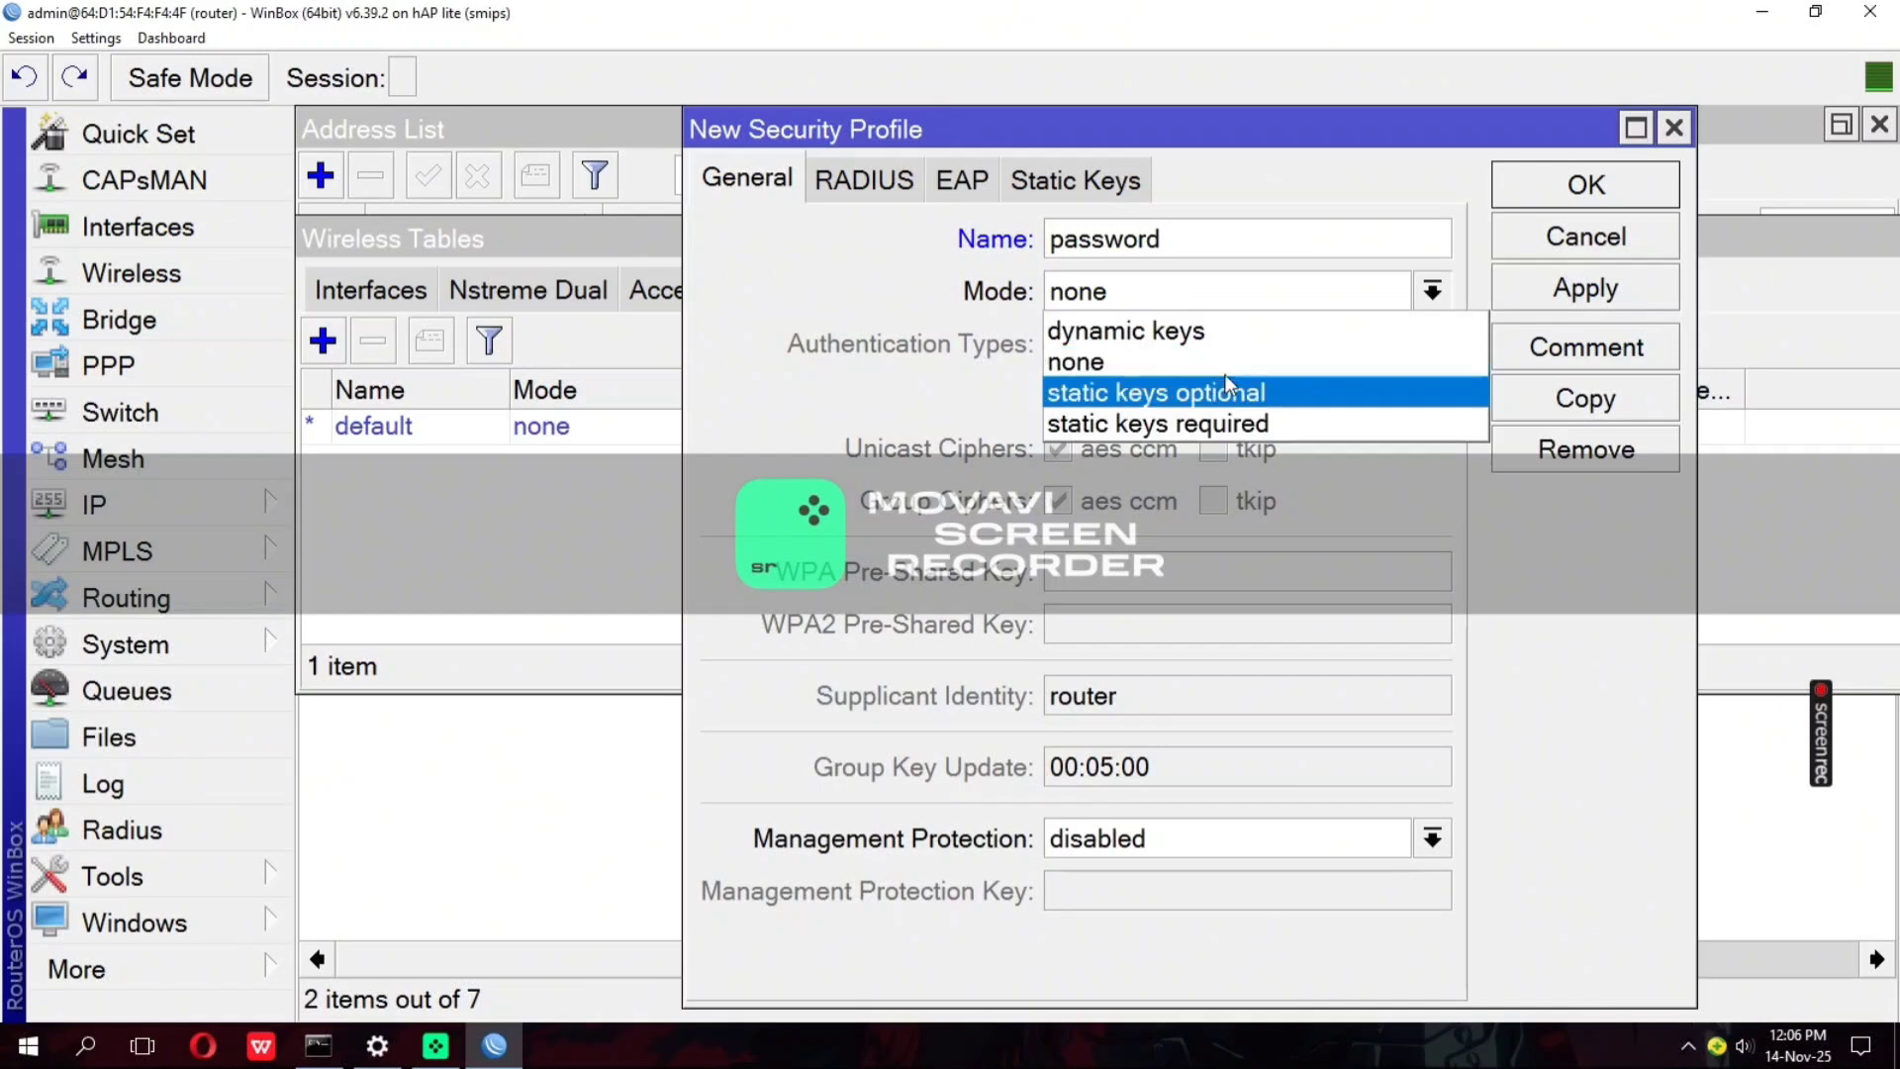
{"action": "left_click", "coordinate": [1215, 326]}
{"action": "left_click", "coordinate": [1252, 342]}
Enter the WPA2 pre-shared key for the new security profile and save the profile
{"action": "left_click", "coordinate": [1158, 621]}
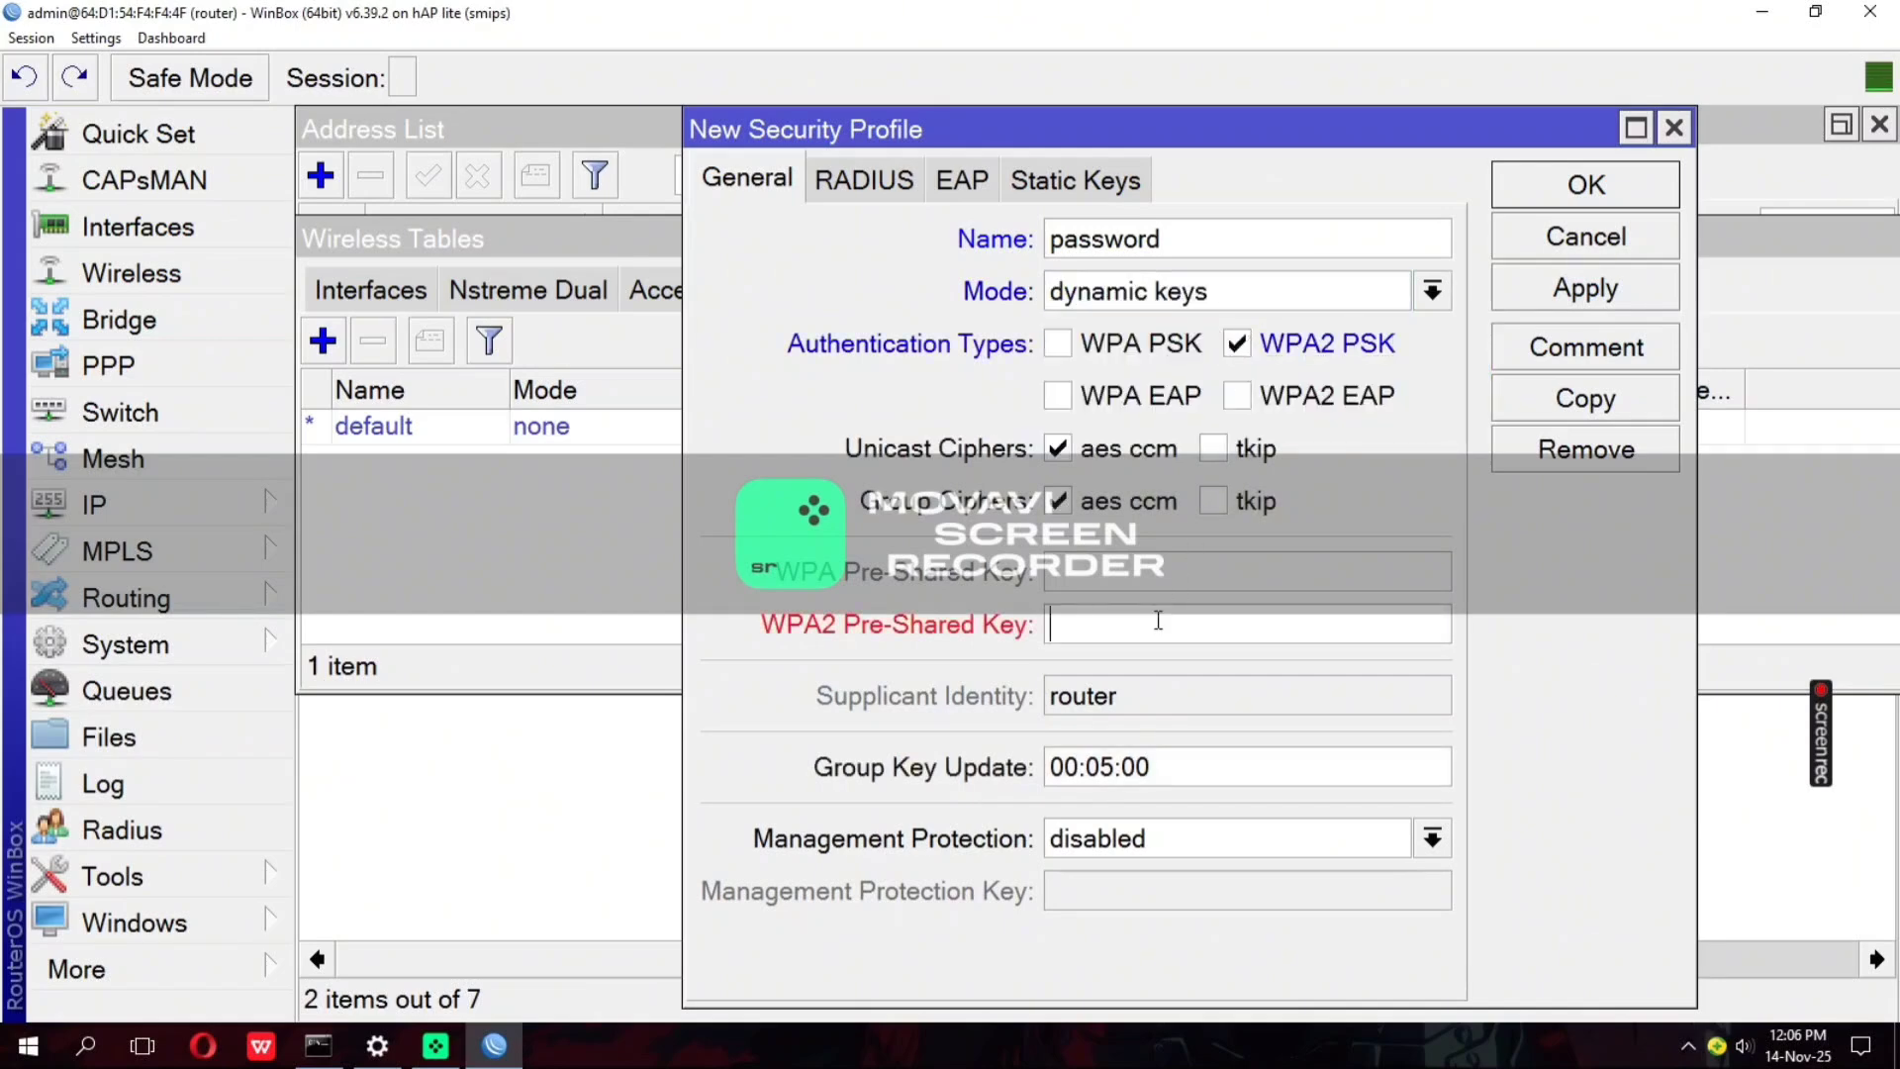
{"action": "type", "text": "qwerty123"}
{"action": "left_click", "coordinate": [1514, 292]}
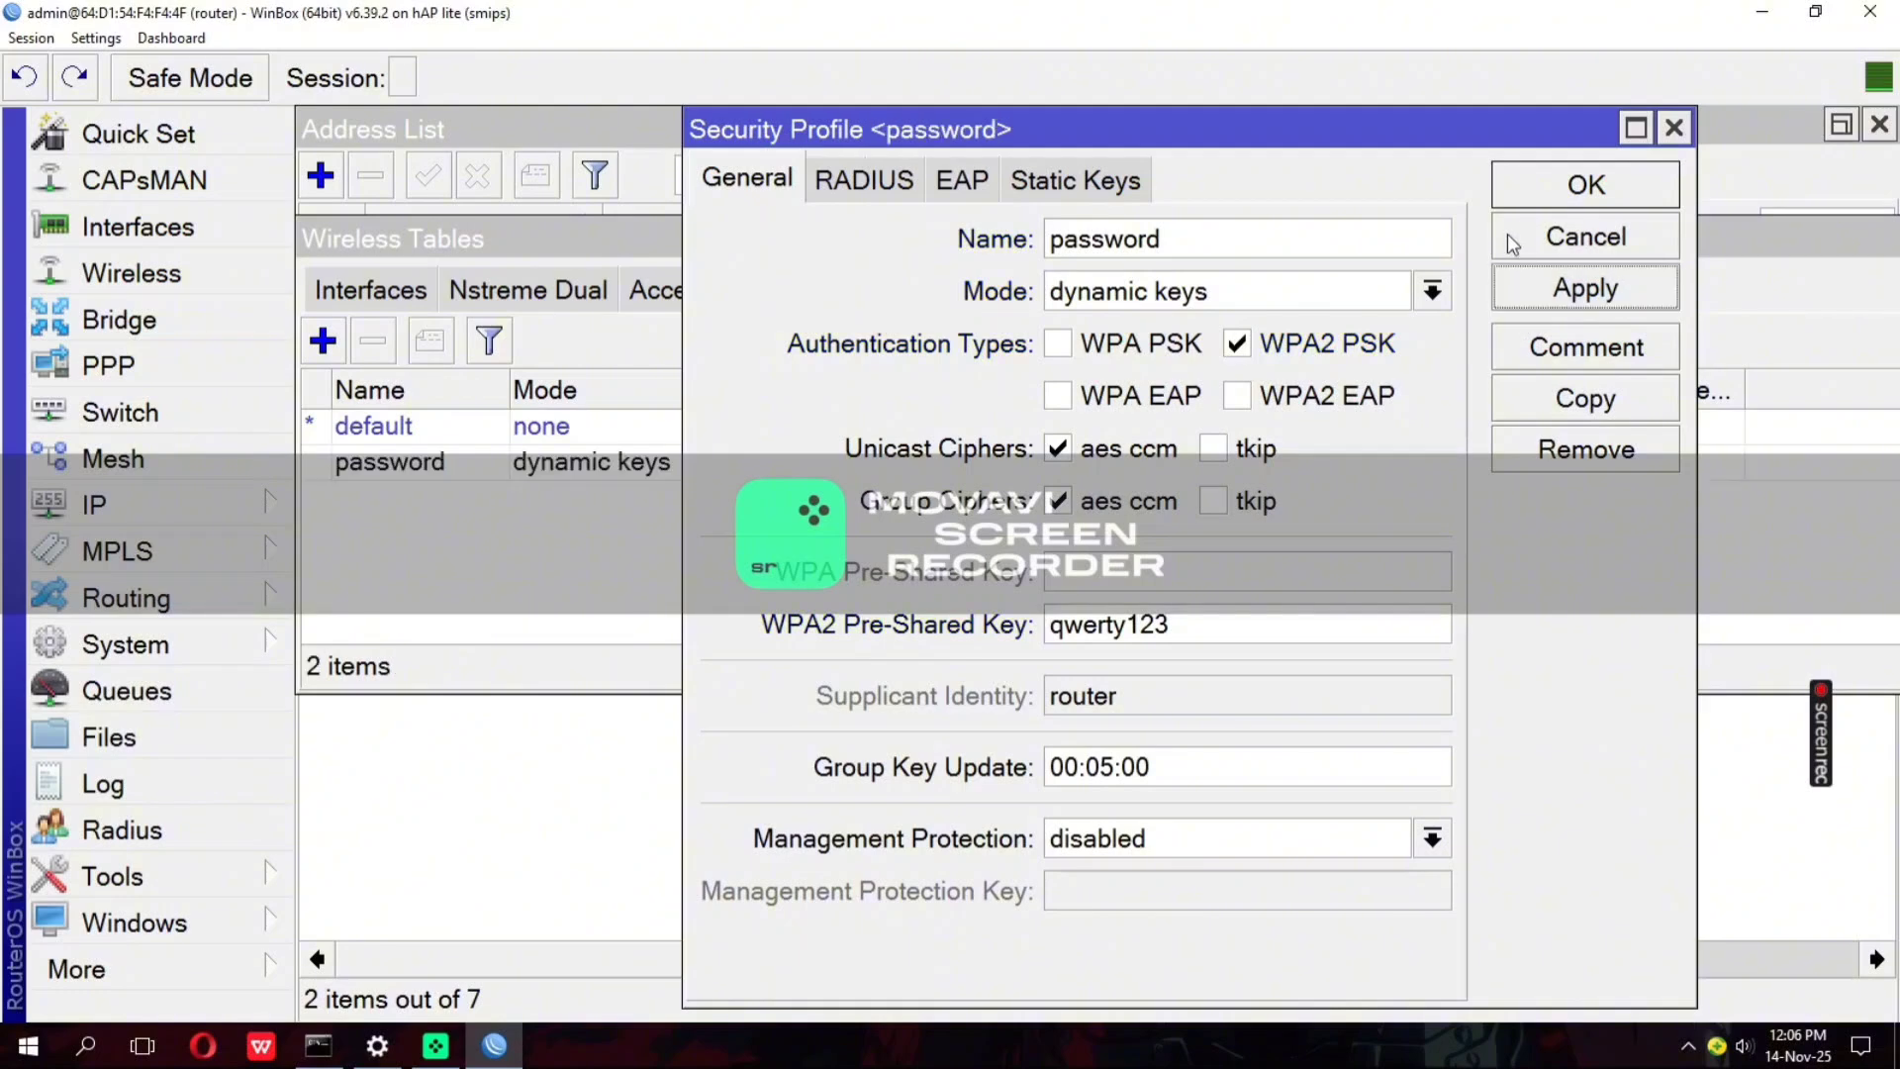
{"action": "left_click", "coordinate": [1496, 188]}
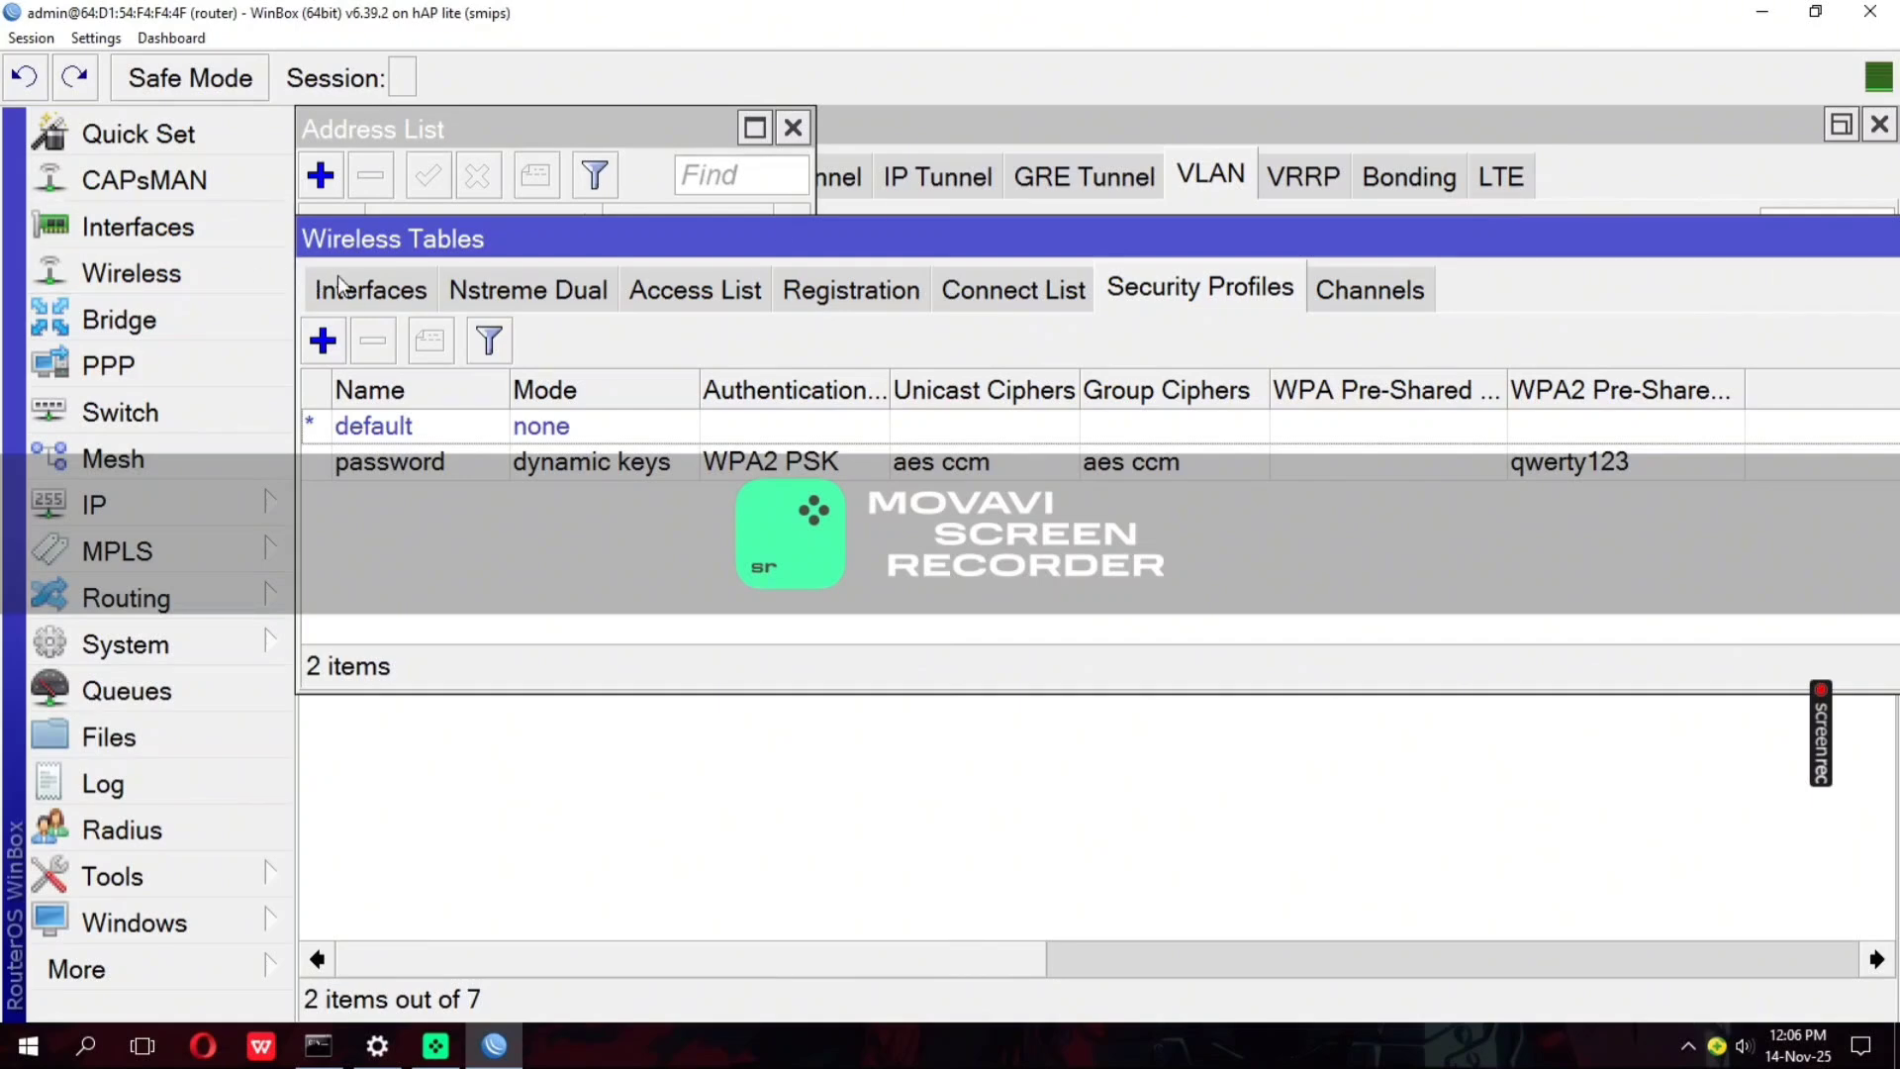
Set the wlan1 wireless interface to ap bridge mode with the 2GHz-B/G/N band
{"action": "left_click", "coordinate": [368, 288]}
{"action": "double_click", "coordinate": [436, 430]}
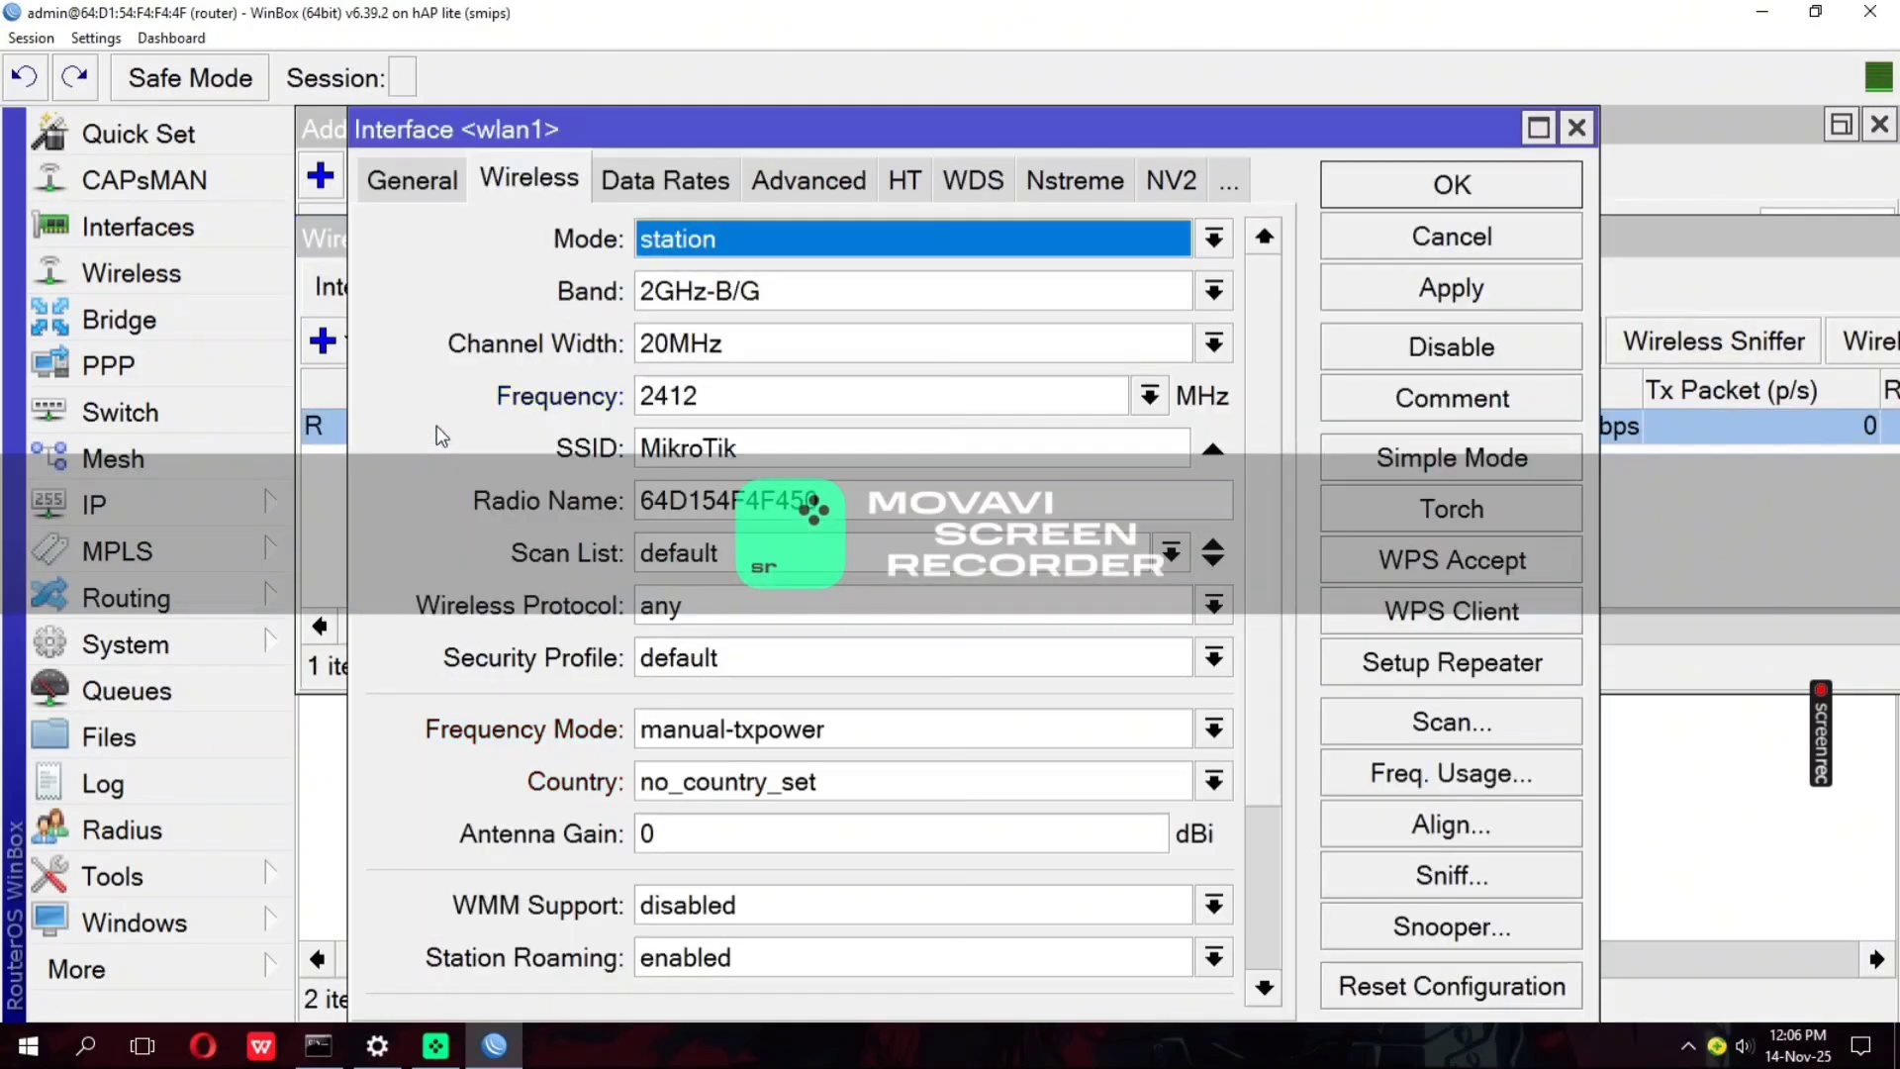
{"action": "left_click", "coordinate": [685, 244]}
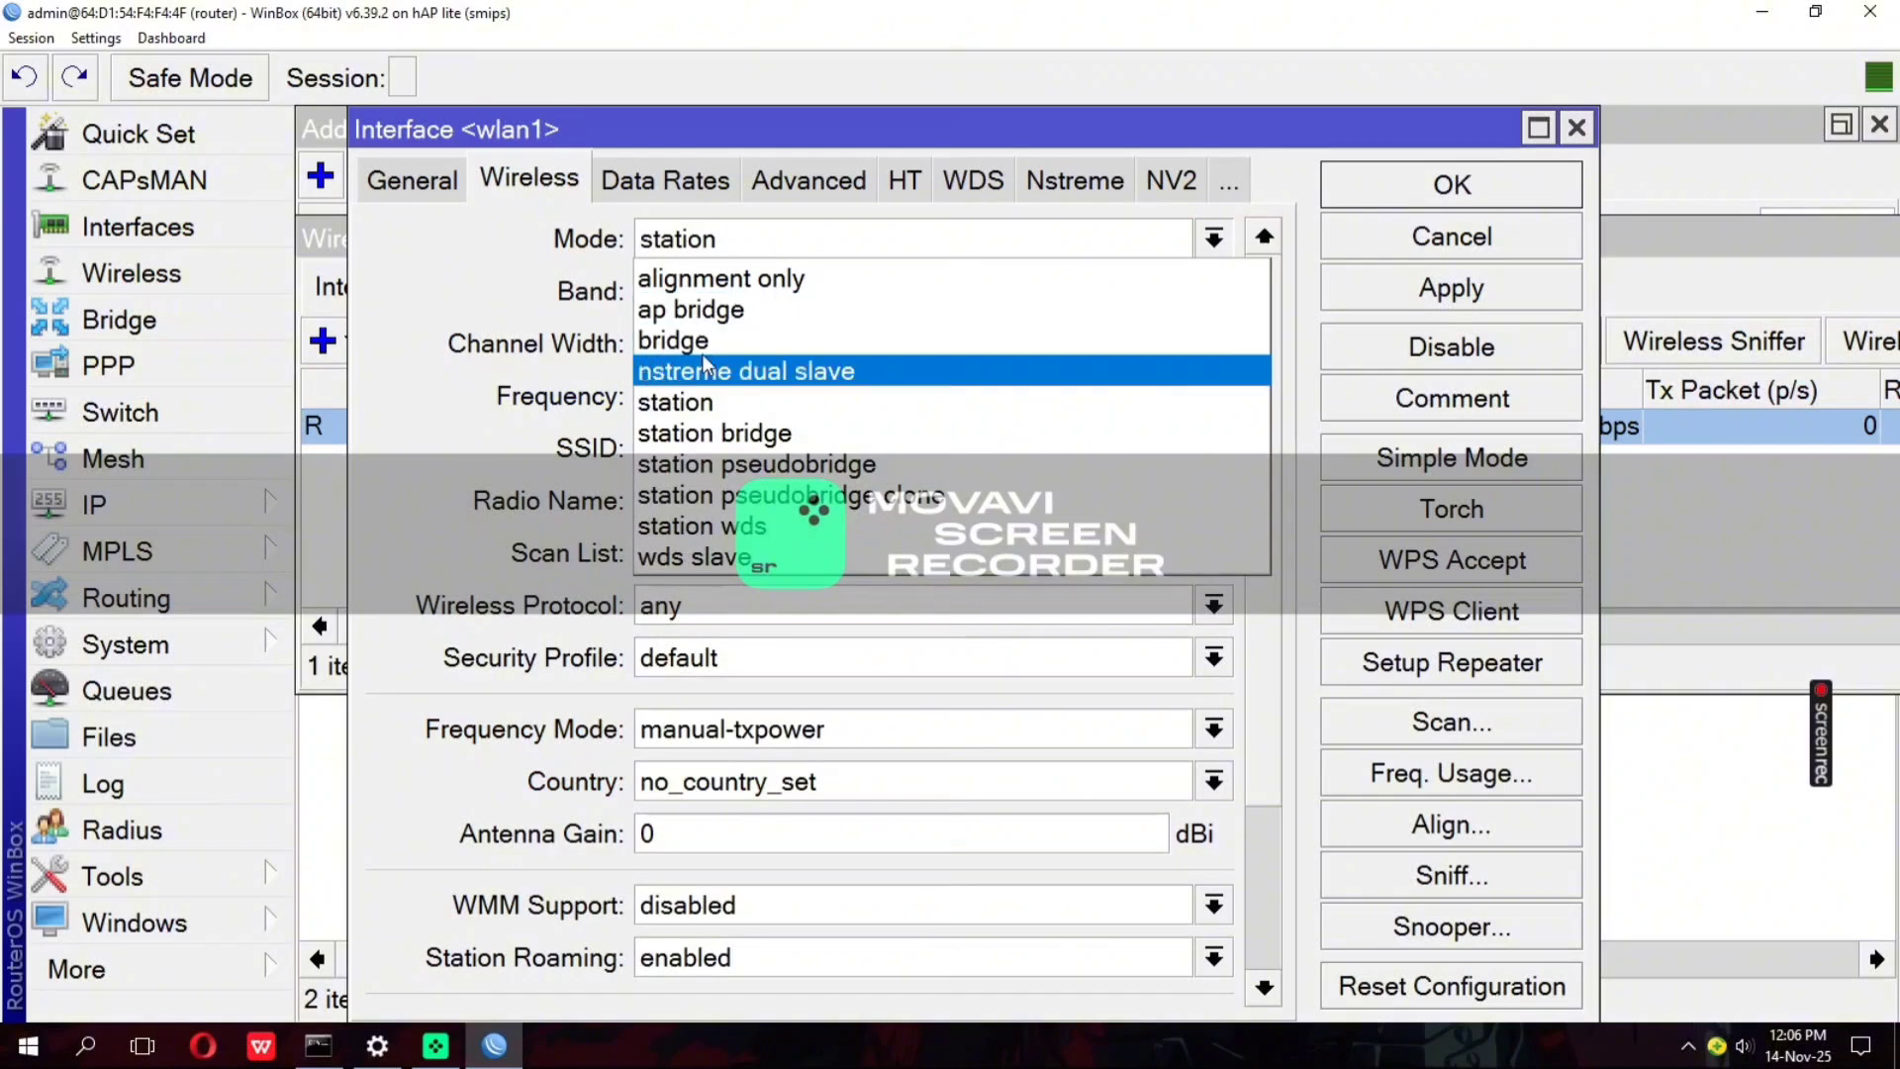
{"action": "left_click", "coordinate": [712, 306]}
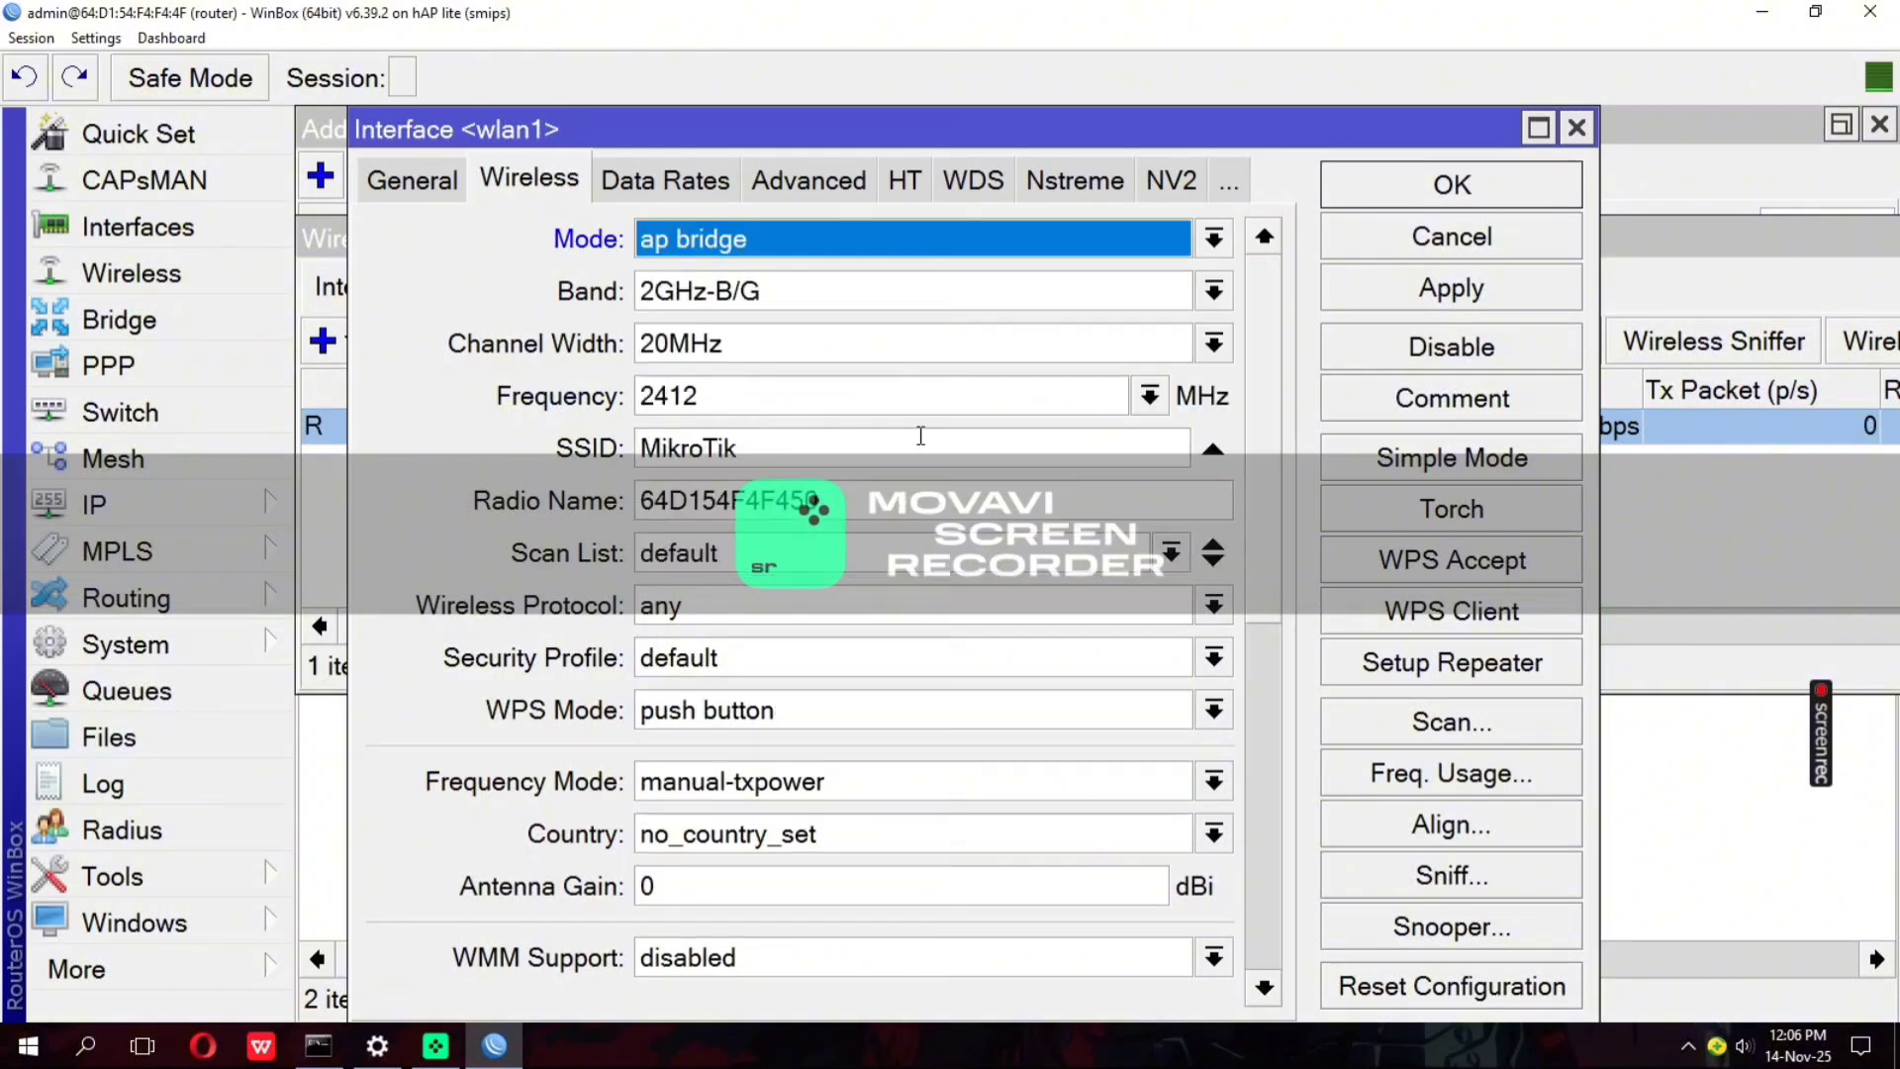
{"action": "left_click", "coordinate": [861, 297]}
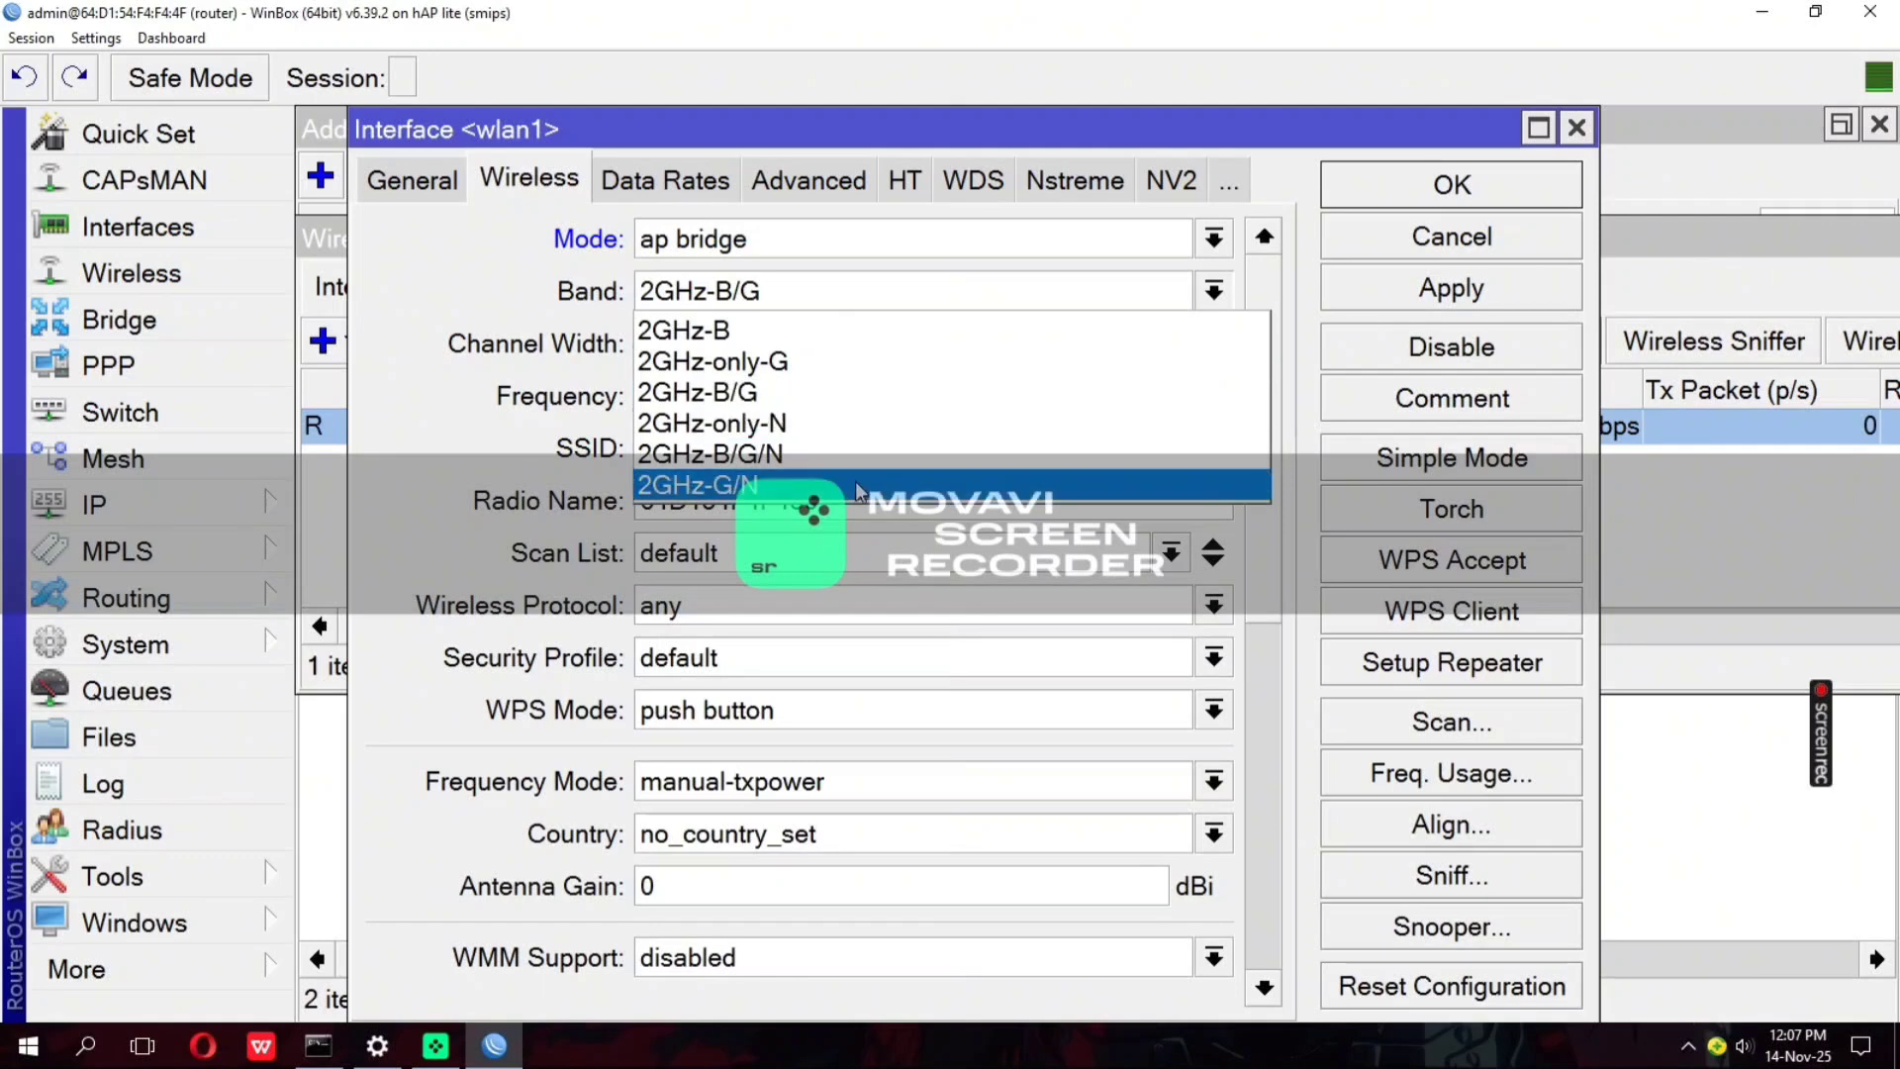
{"action": "left_click", "coordinate": [821, 453]}
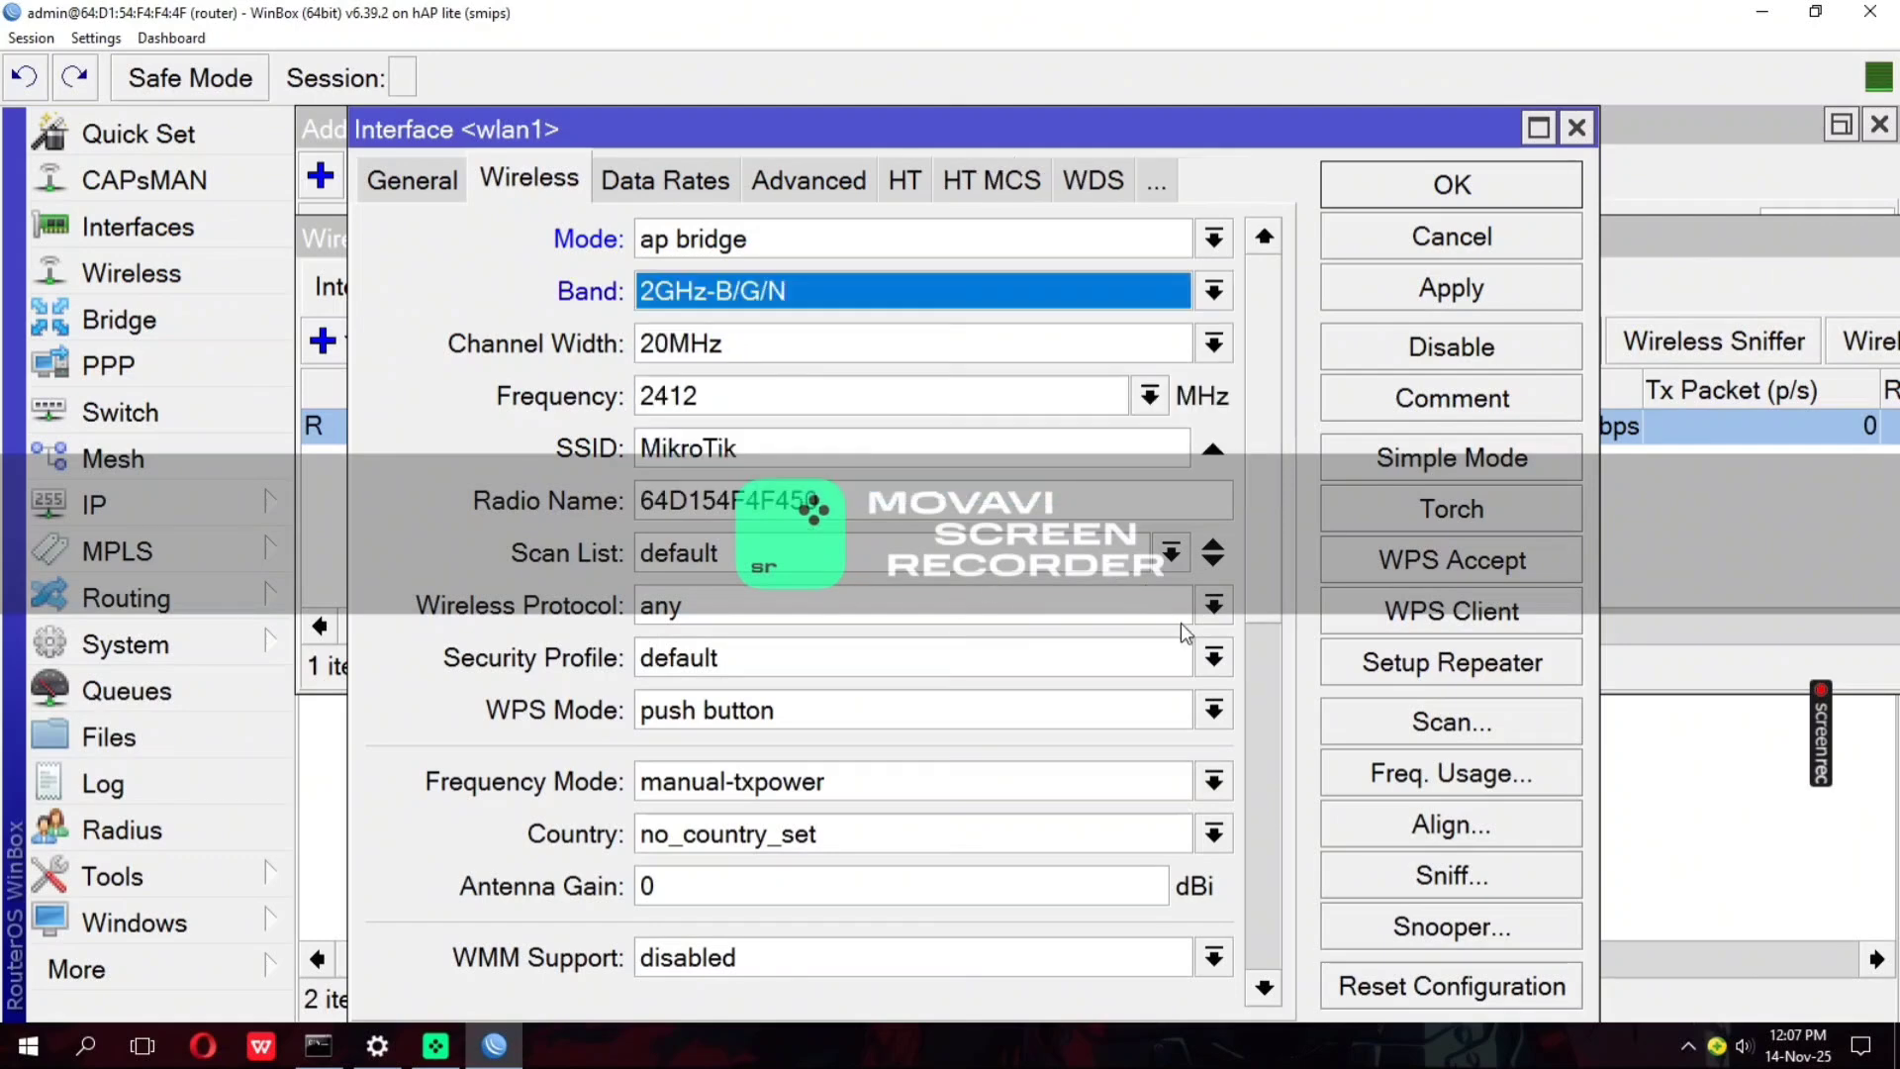
Assign the security profile named password to wlan1 and save the interface settings
{"action": "left_click", "coordinate": [1214, 658]}
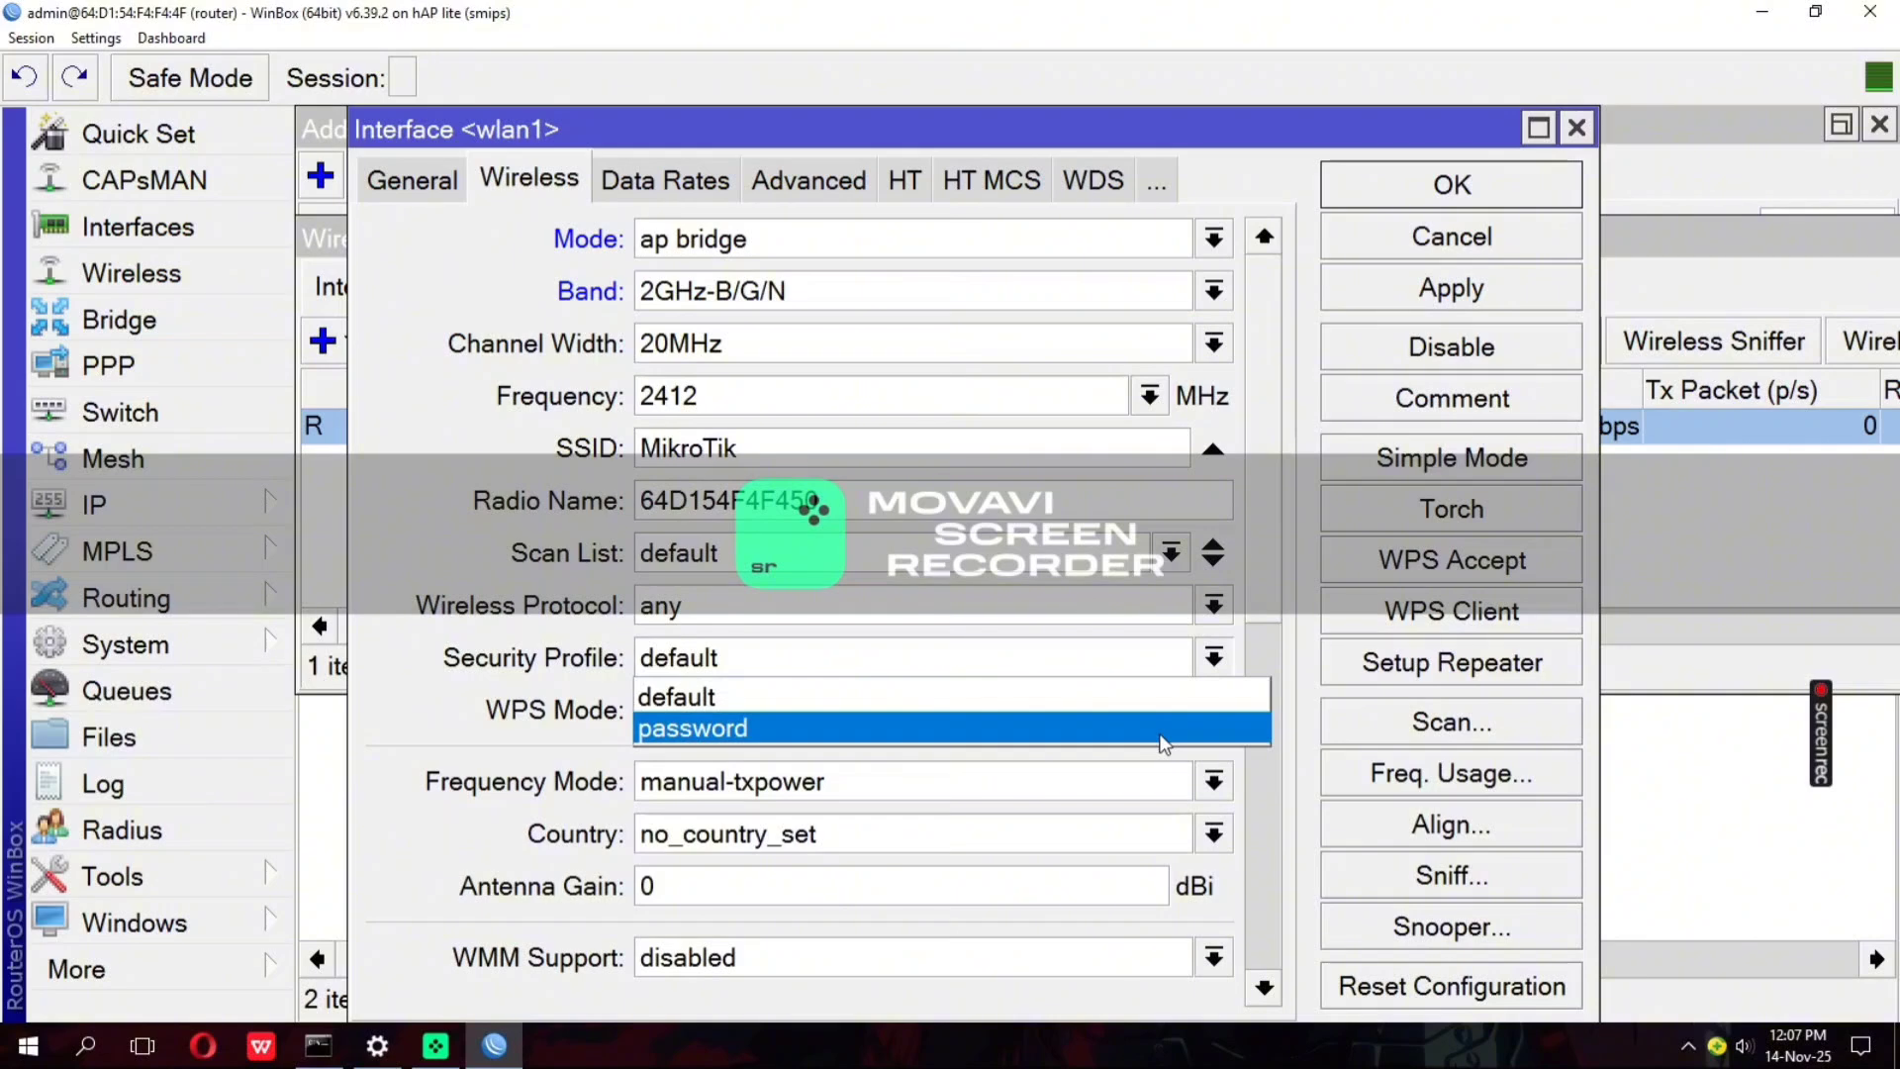
{"action": "left_click", "coordinate": [1163, 743]}
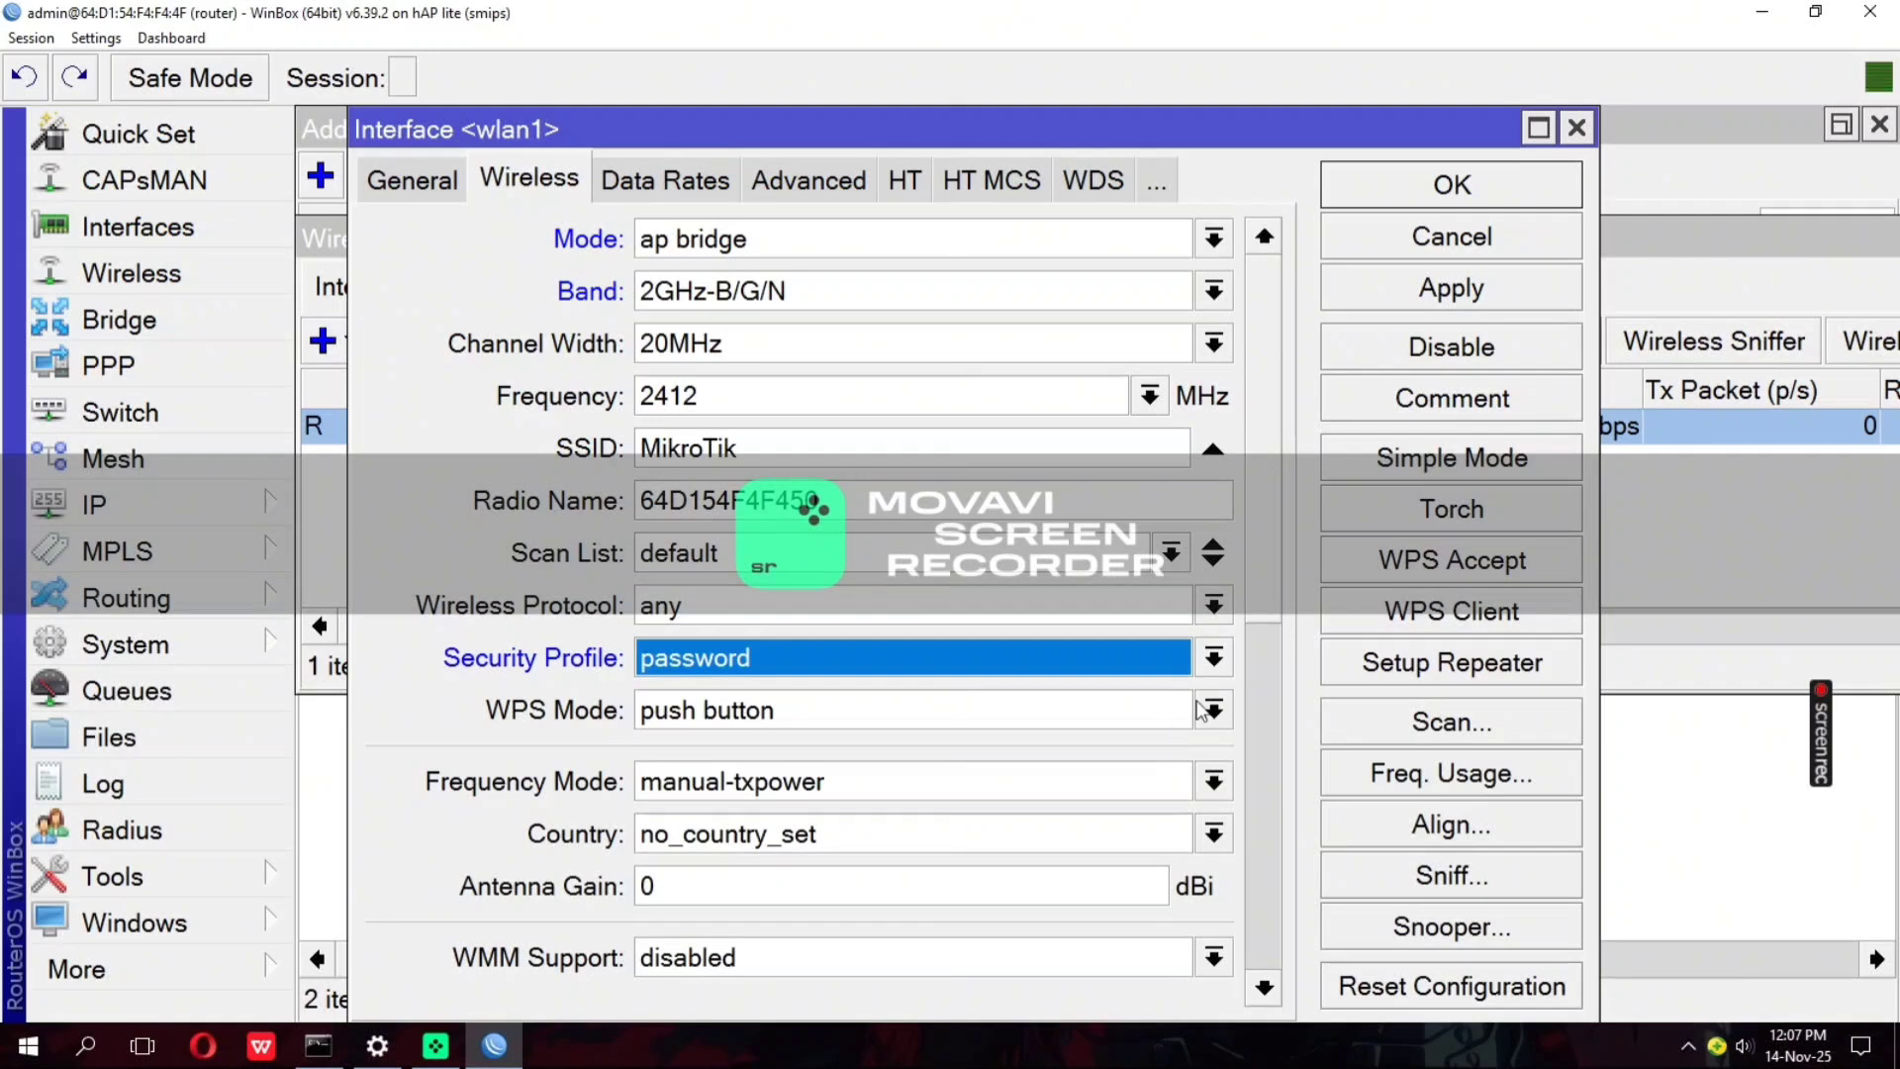
{"action": "left_click", "coordinate": [1416, 307]}
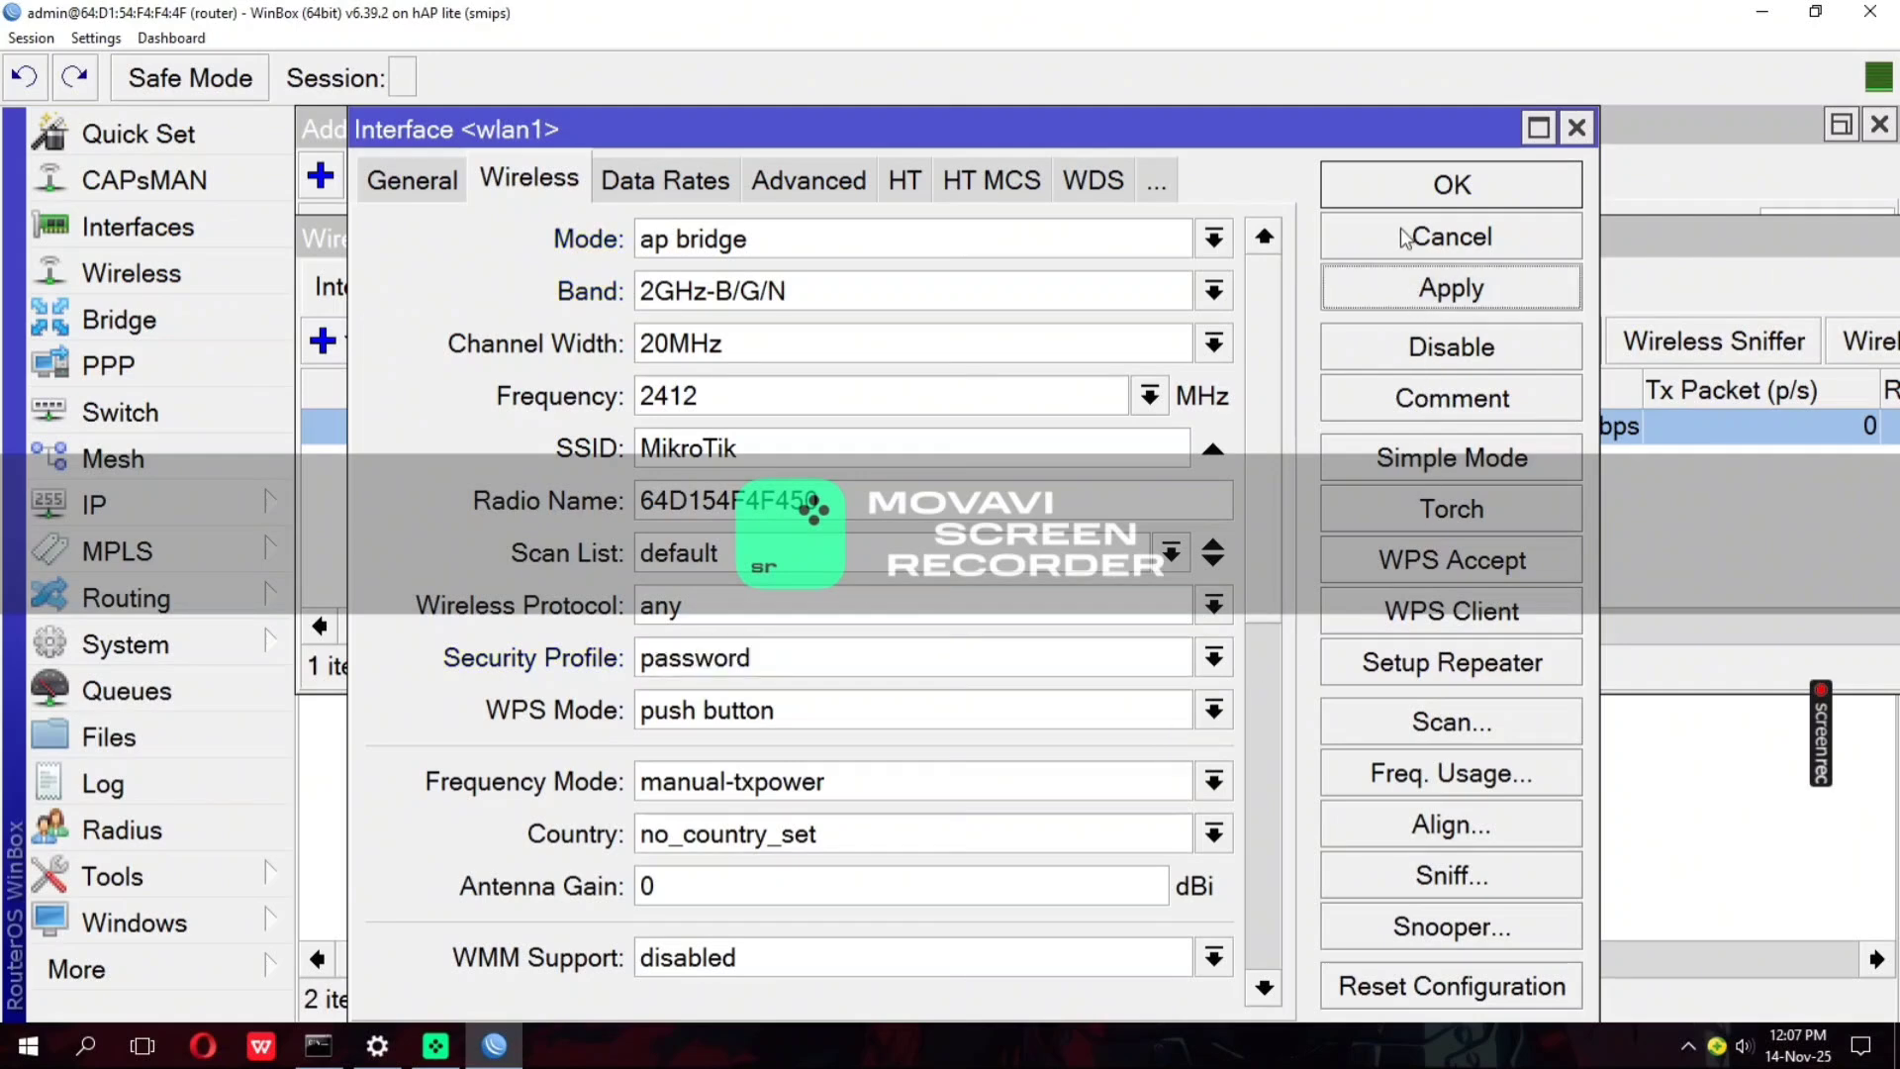
{"action": "left_click", "coordinate": [1395, 190]}
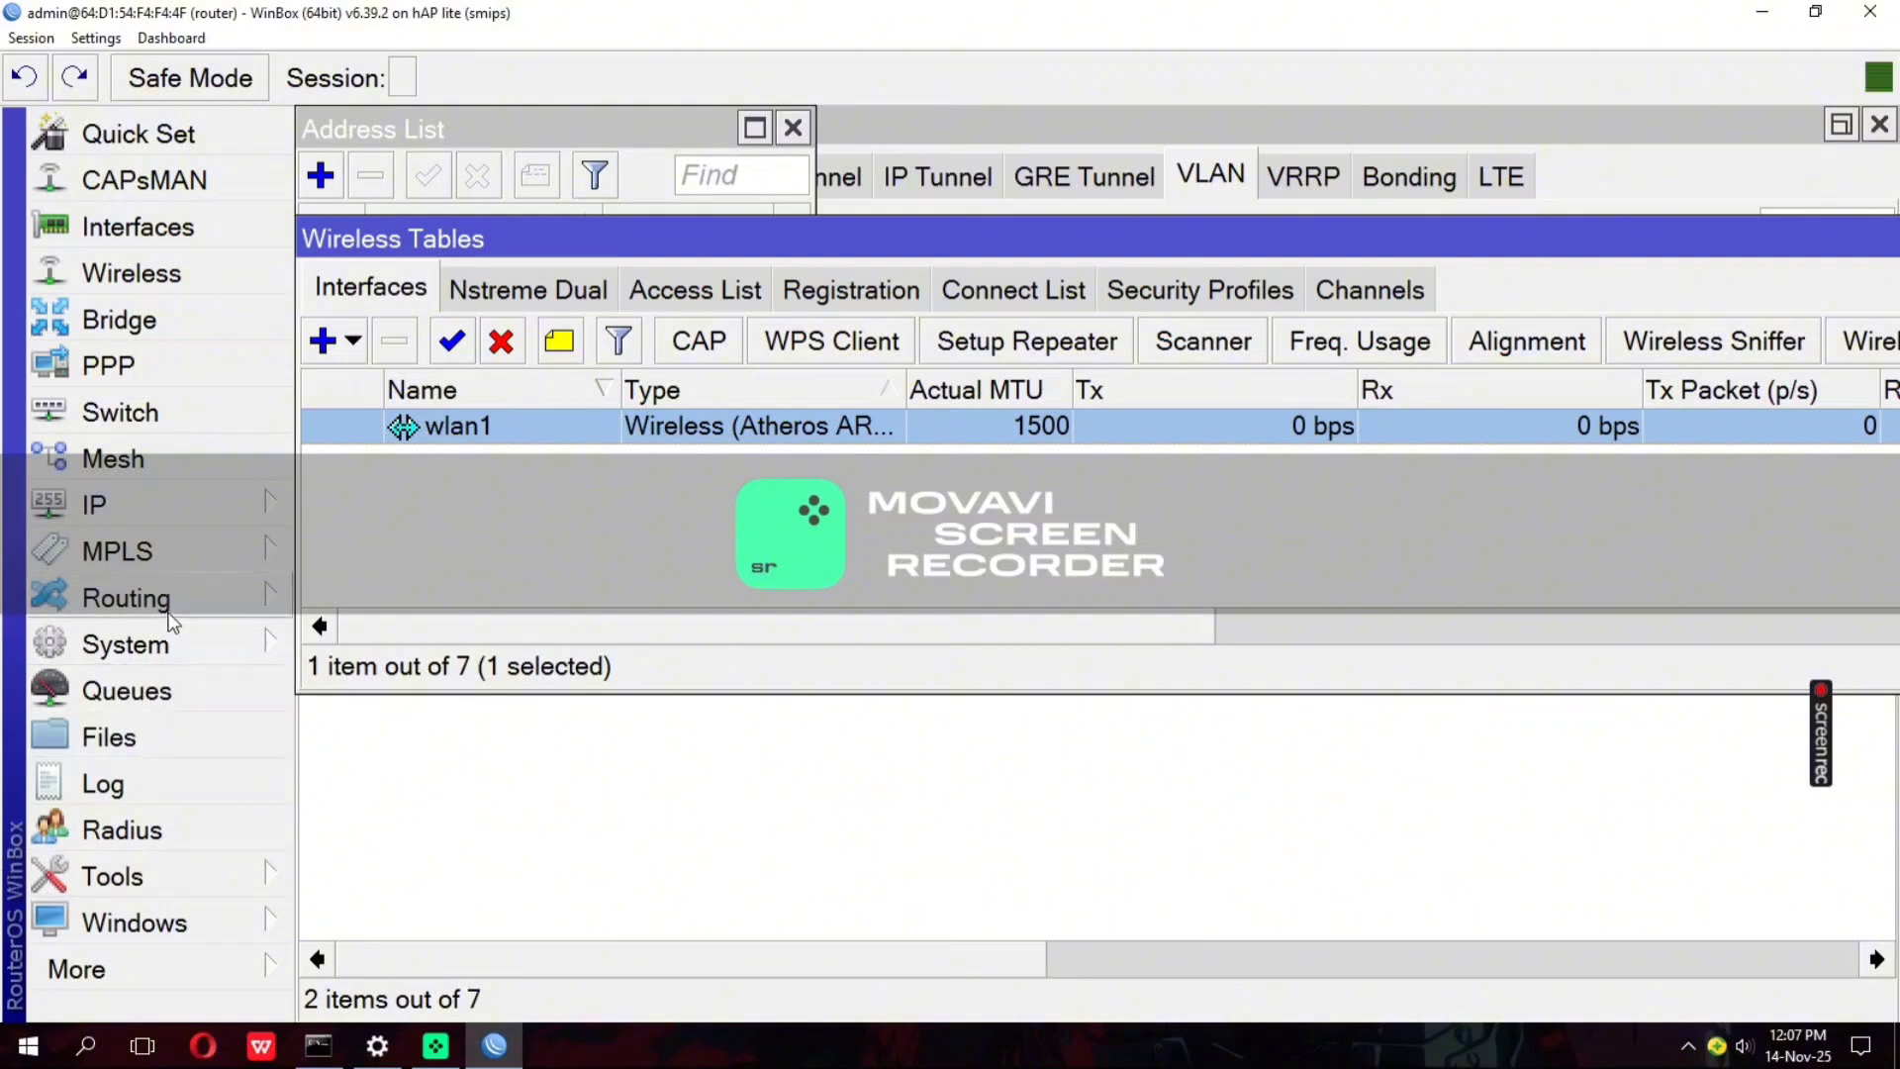
Set up a DHCP server on vlan30guru for network 27.27.27.0/27, accepting the proposed DNS servers 8.8.4.4 and 208.67.222.222
{"action": "left_click", "coordinate": [245, 508]}
{"action": "left_click", "coordinate": [490, 316]}
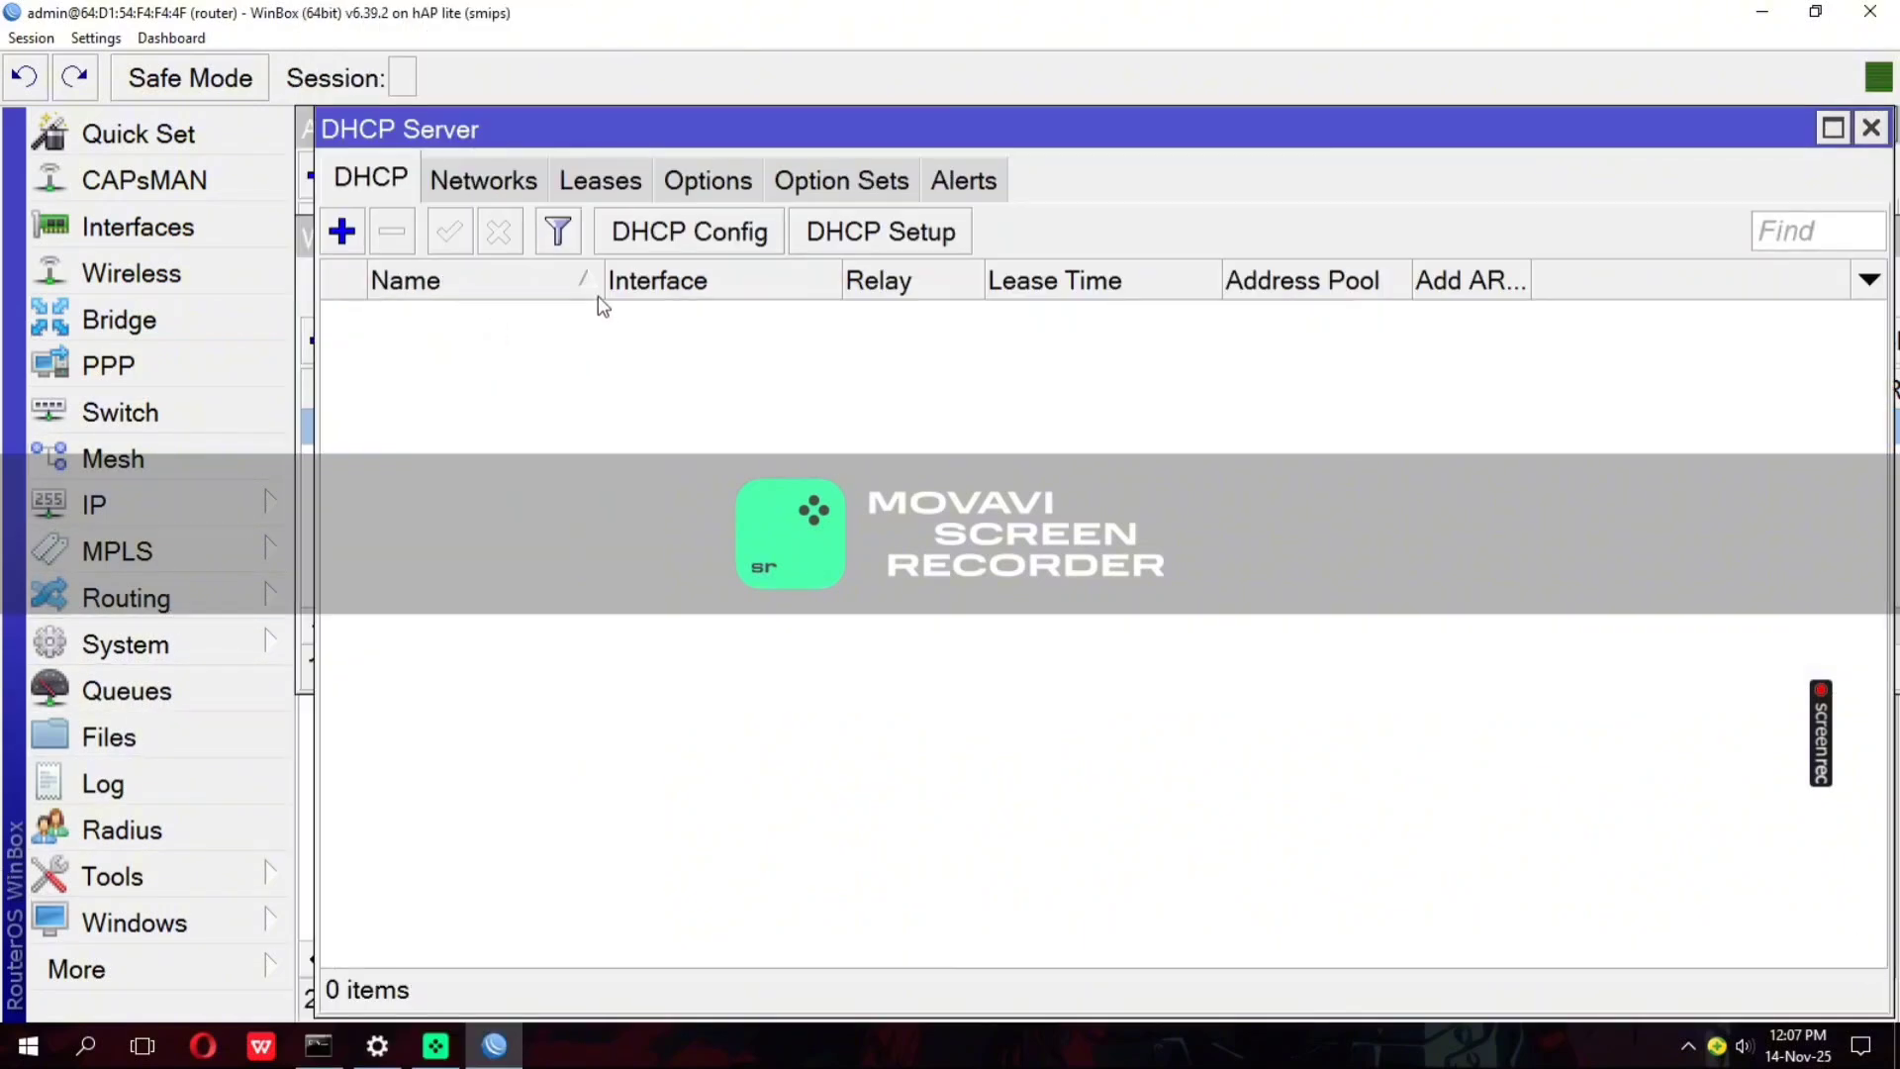
{"action": "left_click", "coordinate": [915, 245]}
{"action": "left_click", "coordinate": [1098, 395]}
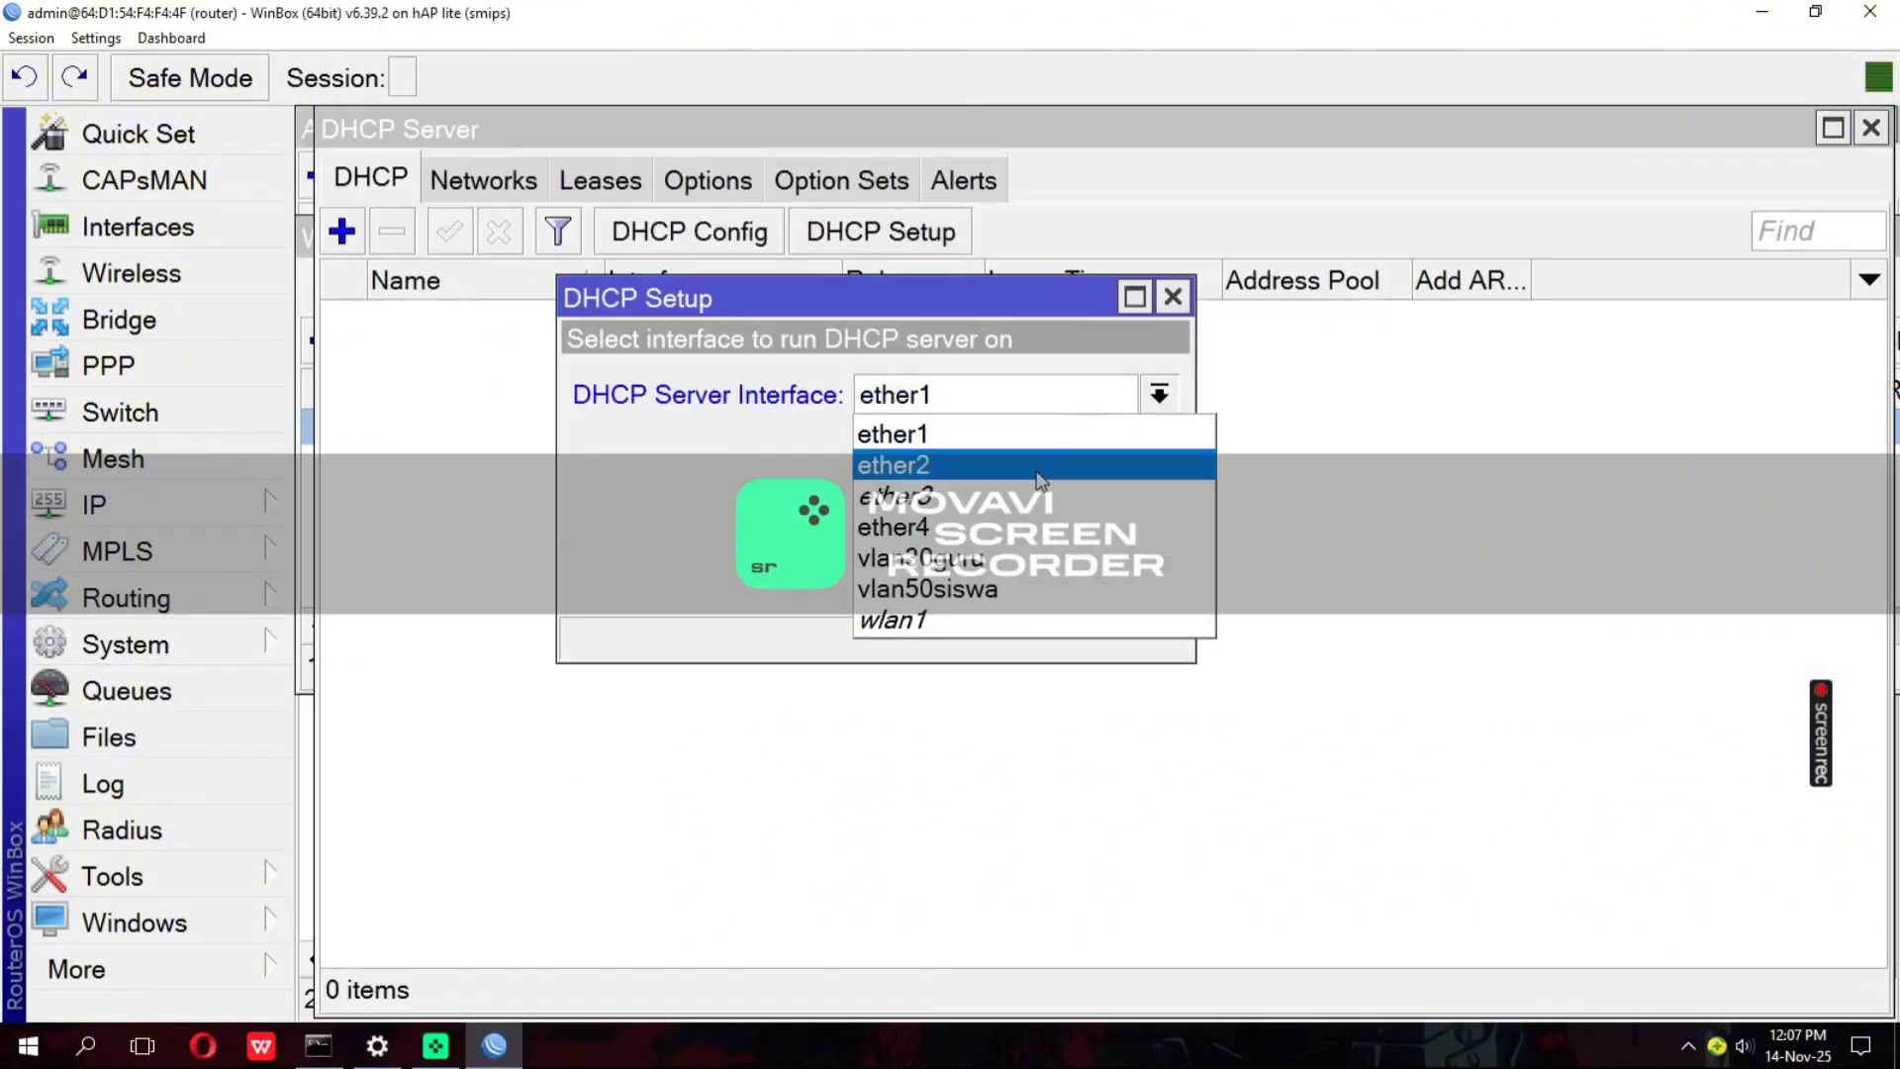
{"action": "left_click", "coordinate": [1019, 551]}
{"action": "left_click", "coordinate": [1011, 581]}
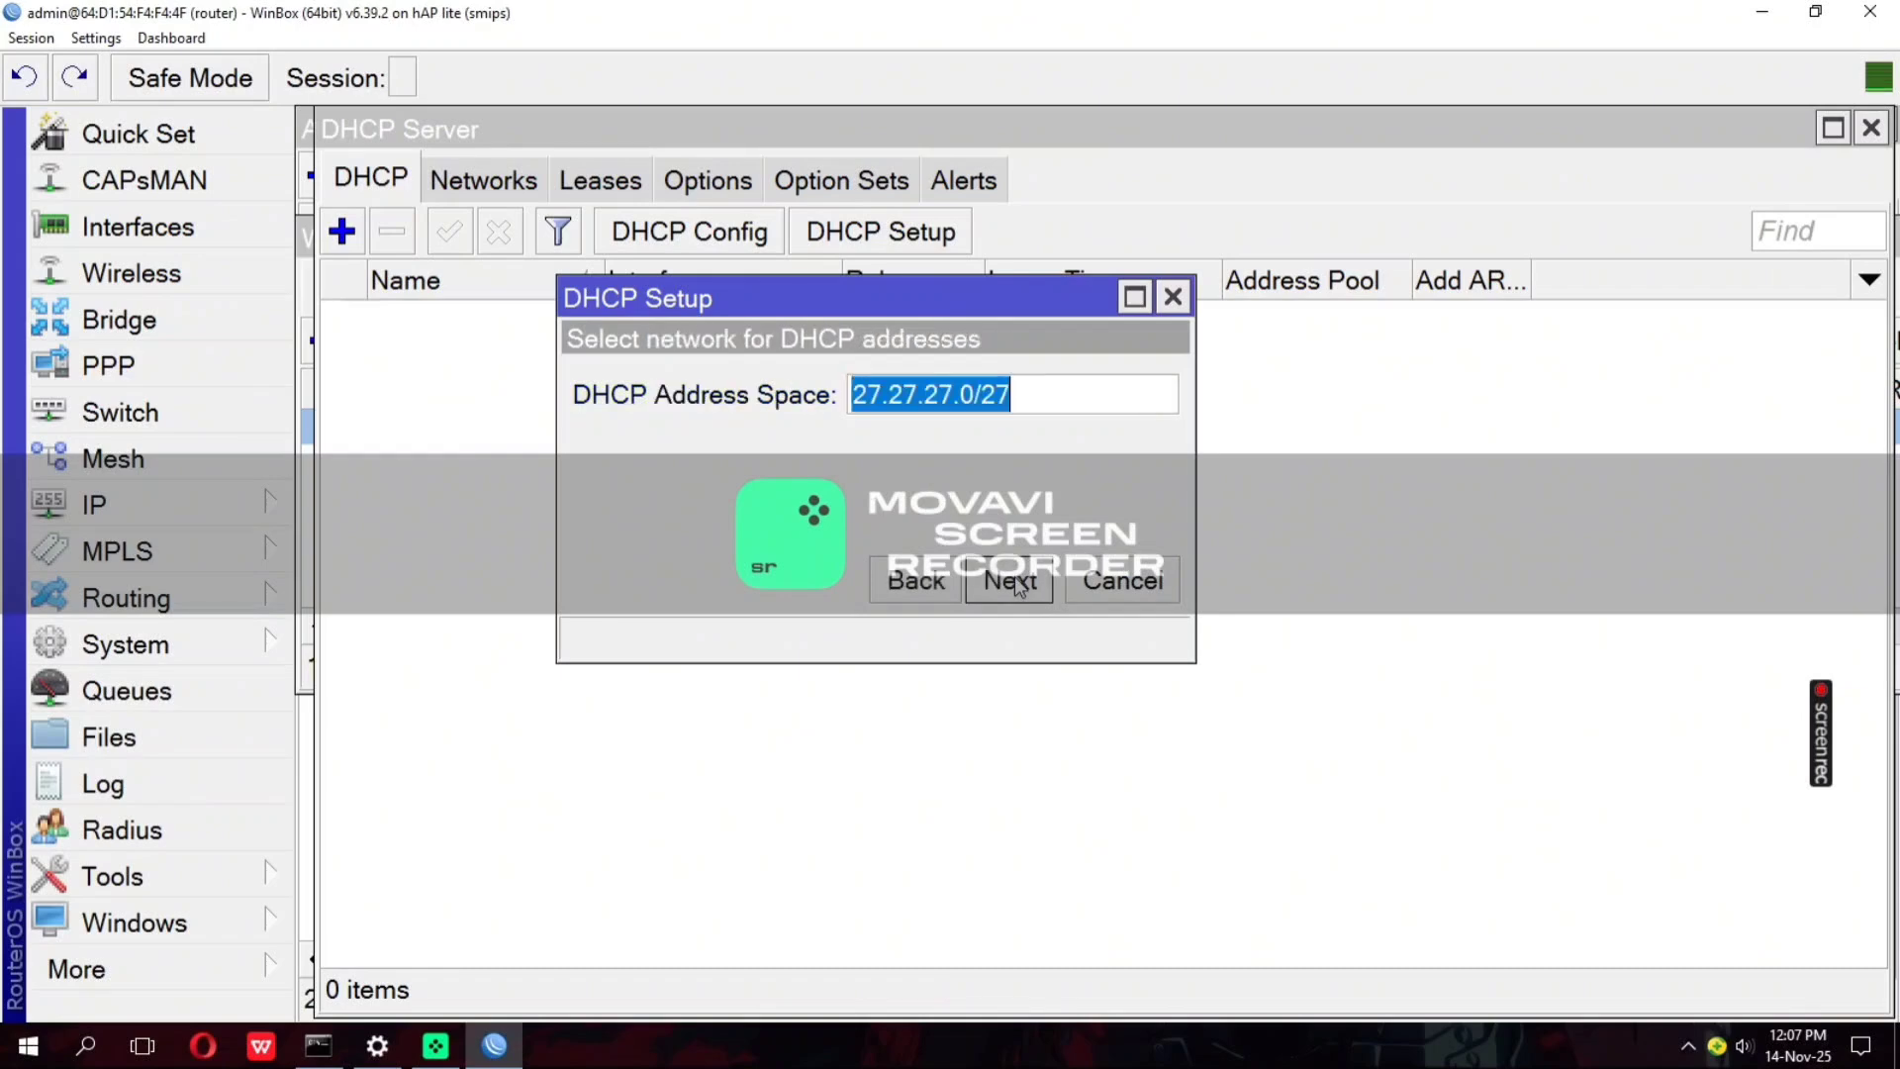
{"action": "left_click", "coordinate": [1013, 580]}
{"action": "left_click", "coordinate": [1014, 580]}
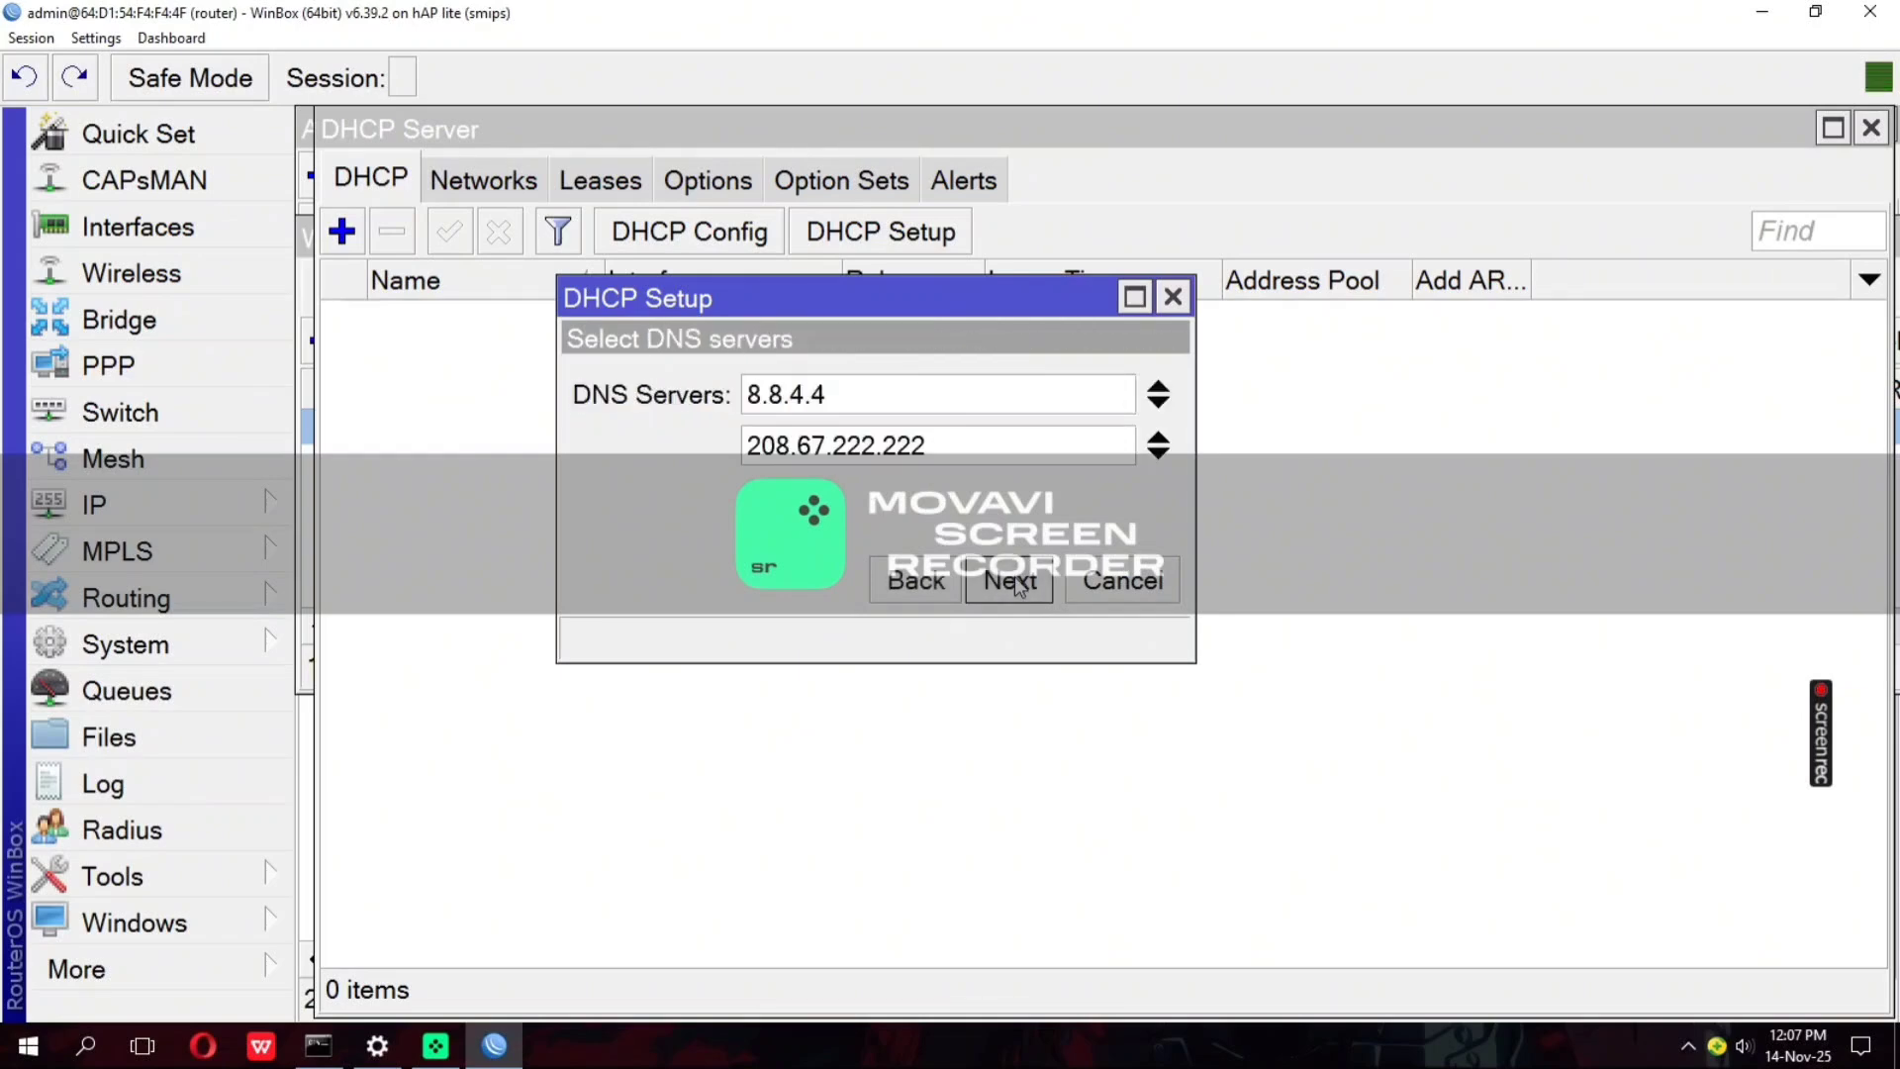
{"action": "left_click", "coordinate": [1013, 580]}
{"action": "left_click", "coordinate": [1013, 578]}
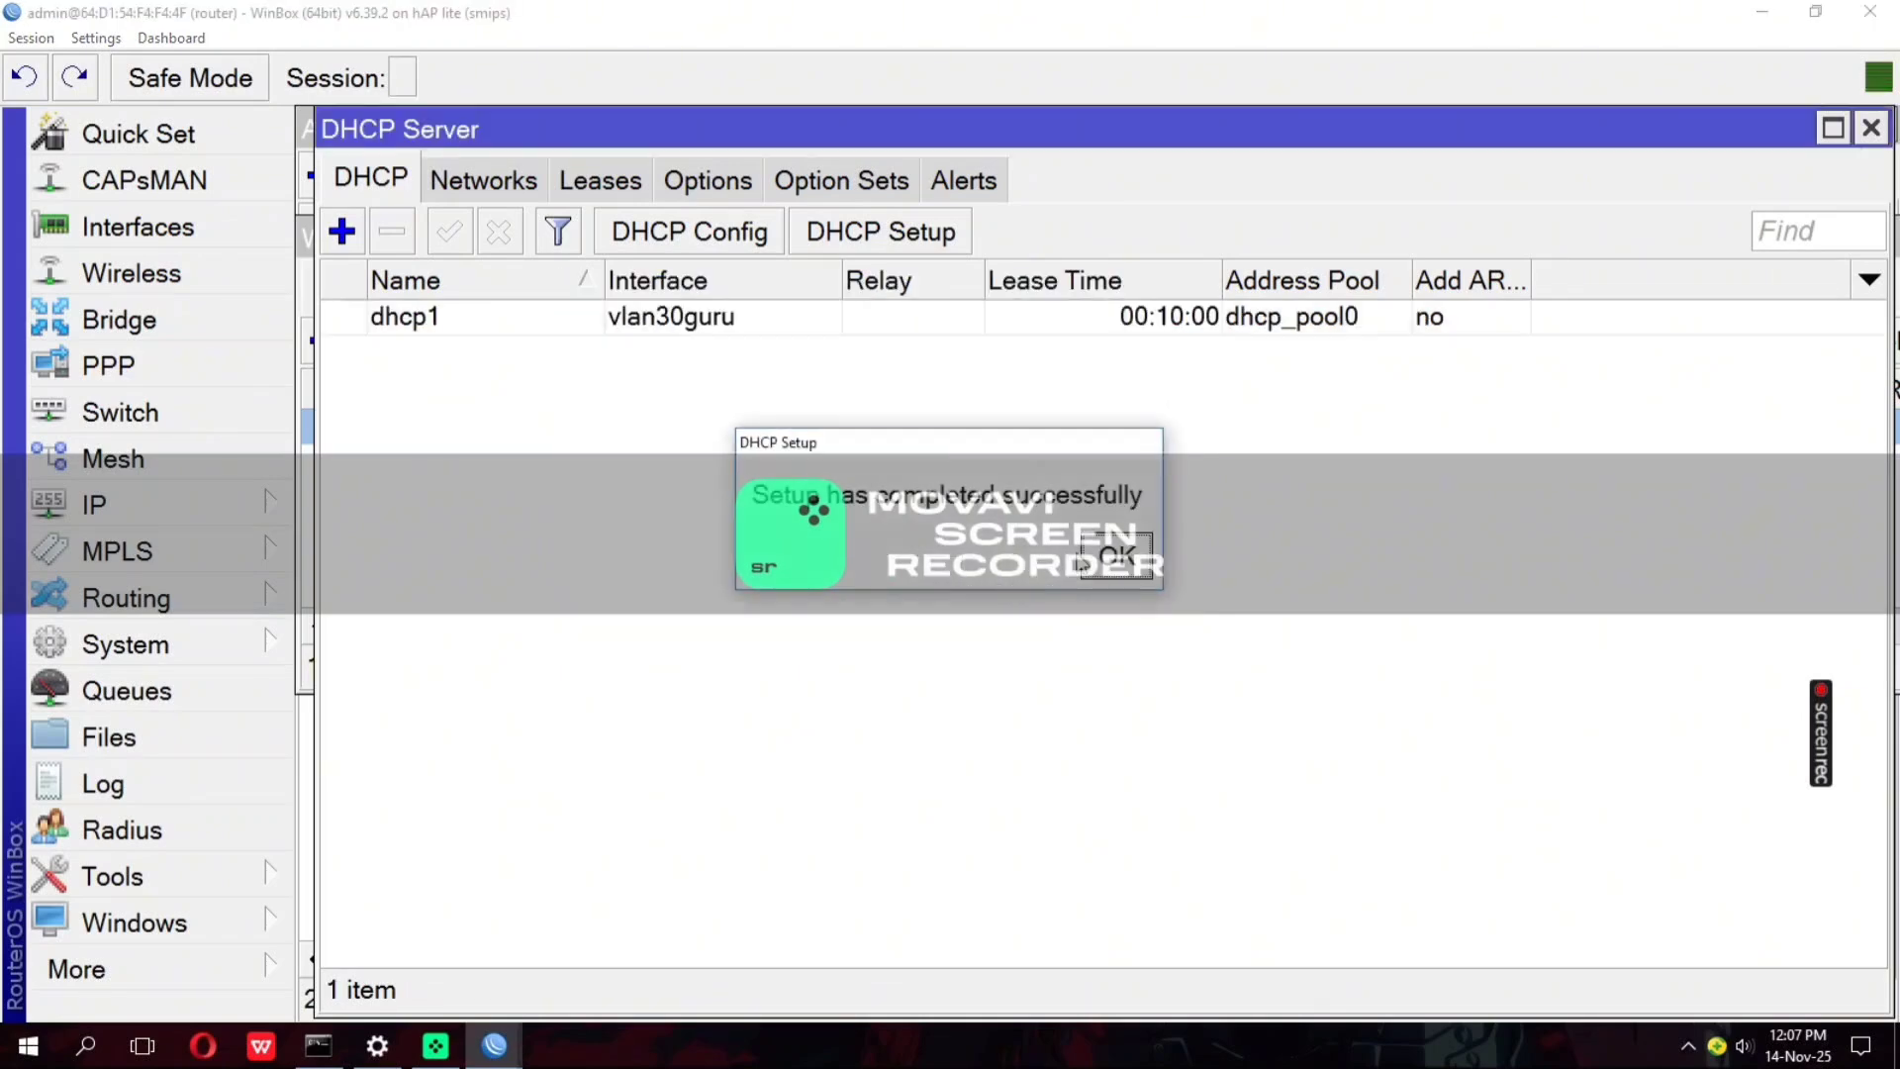
{"action": "left_click", "coordinate": [1085, 566]}
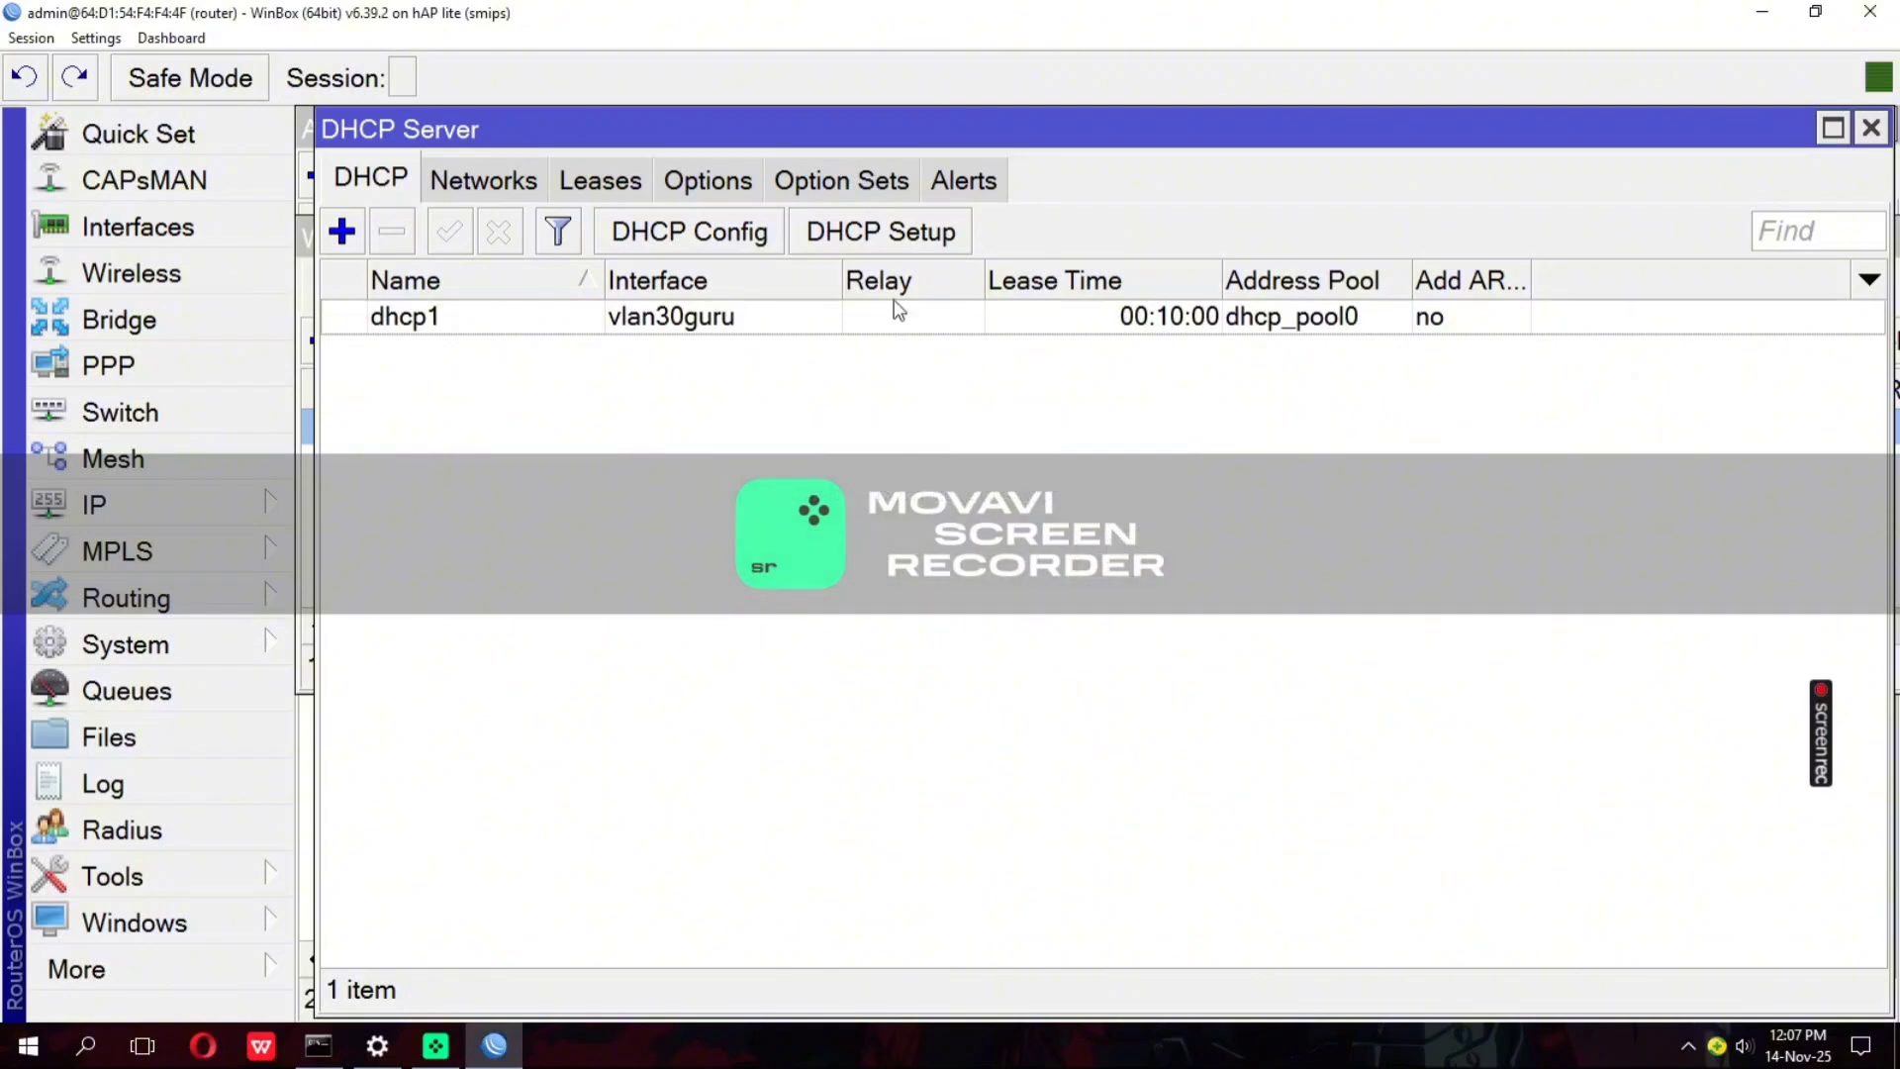
Set up a DHCP server on vlan50siswa, accepting the proposed address settings and DNS servers
{"action": "left_click", "coordinate": [960, 232]}
{"action": "left_click", "coordinate": [956, 398]}
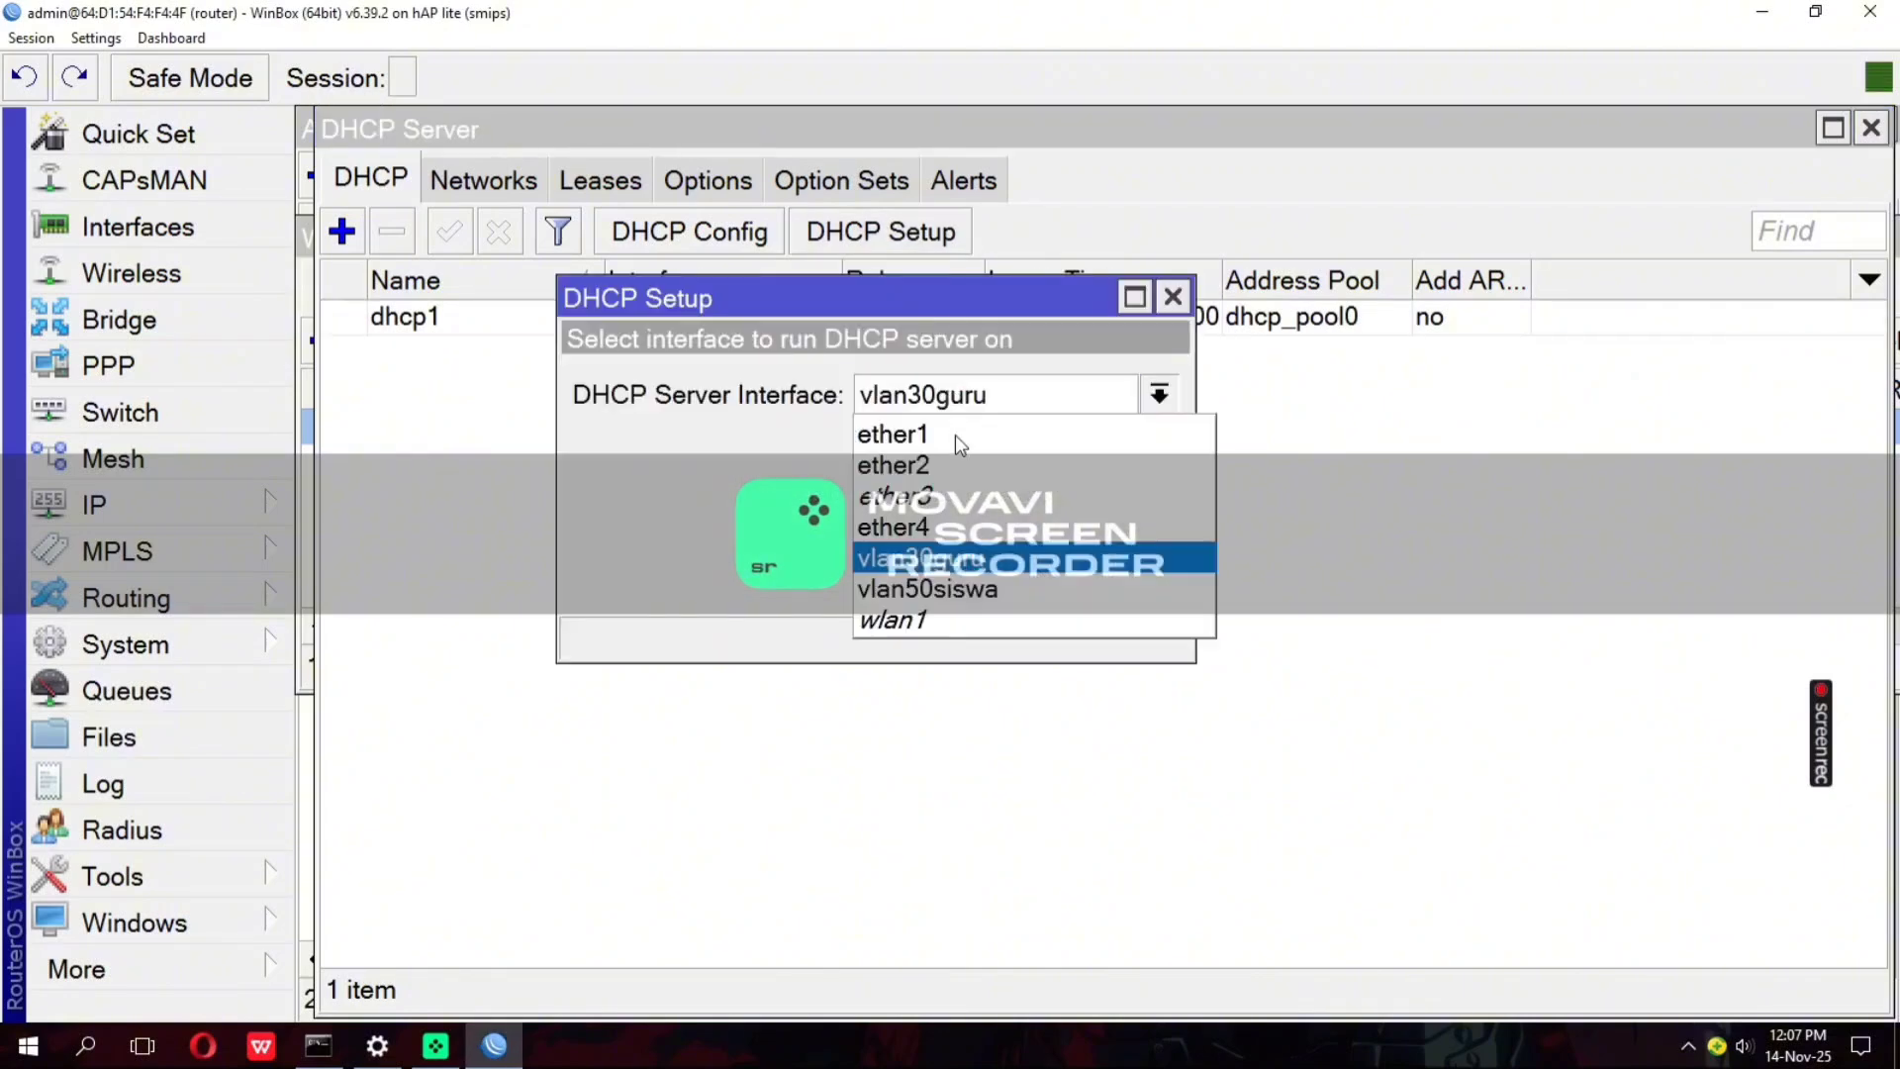
{"action": "left_click", "coordinate": [956, 589]}
{"action": "left_click", "coordinate": [997, 584]}
{"action": "left_click", "coordinate": [1002, 582]}
{"action": "left_click", "coordinate": [1001, 583]}
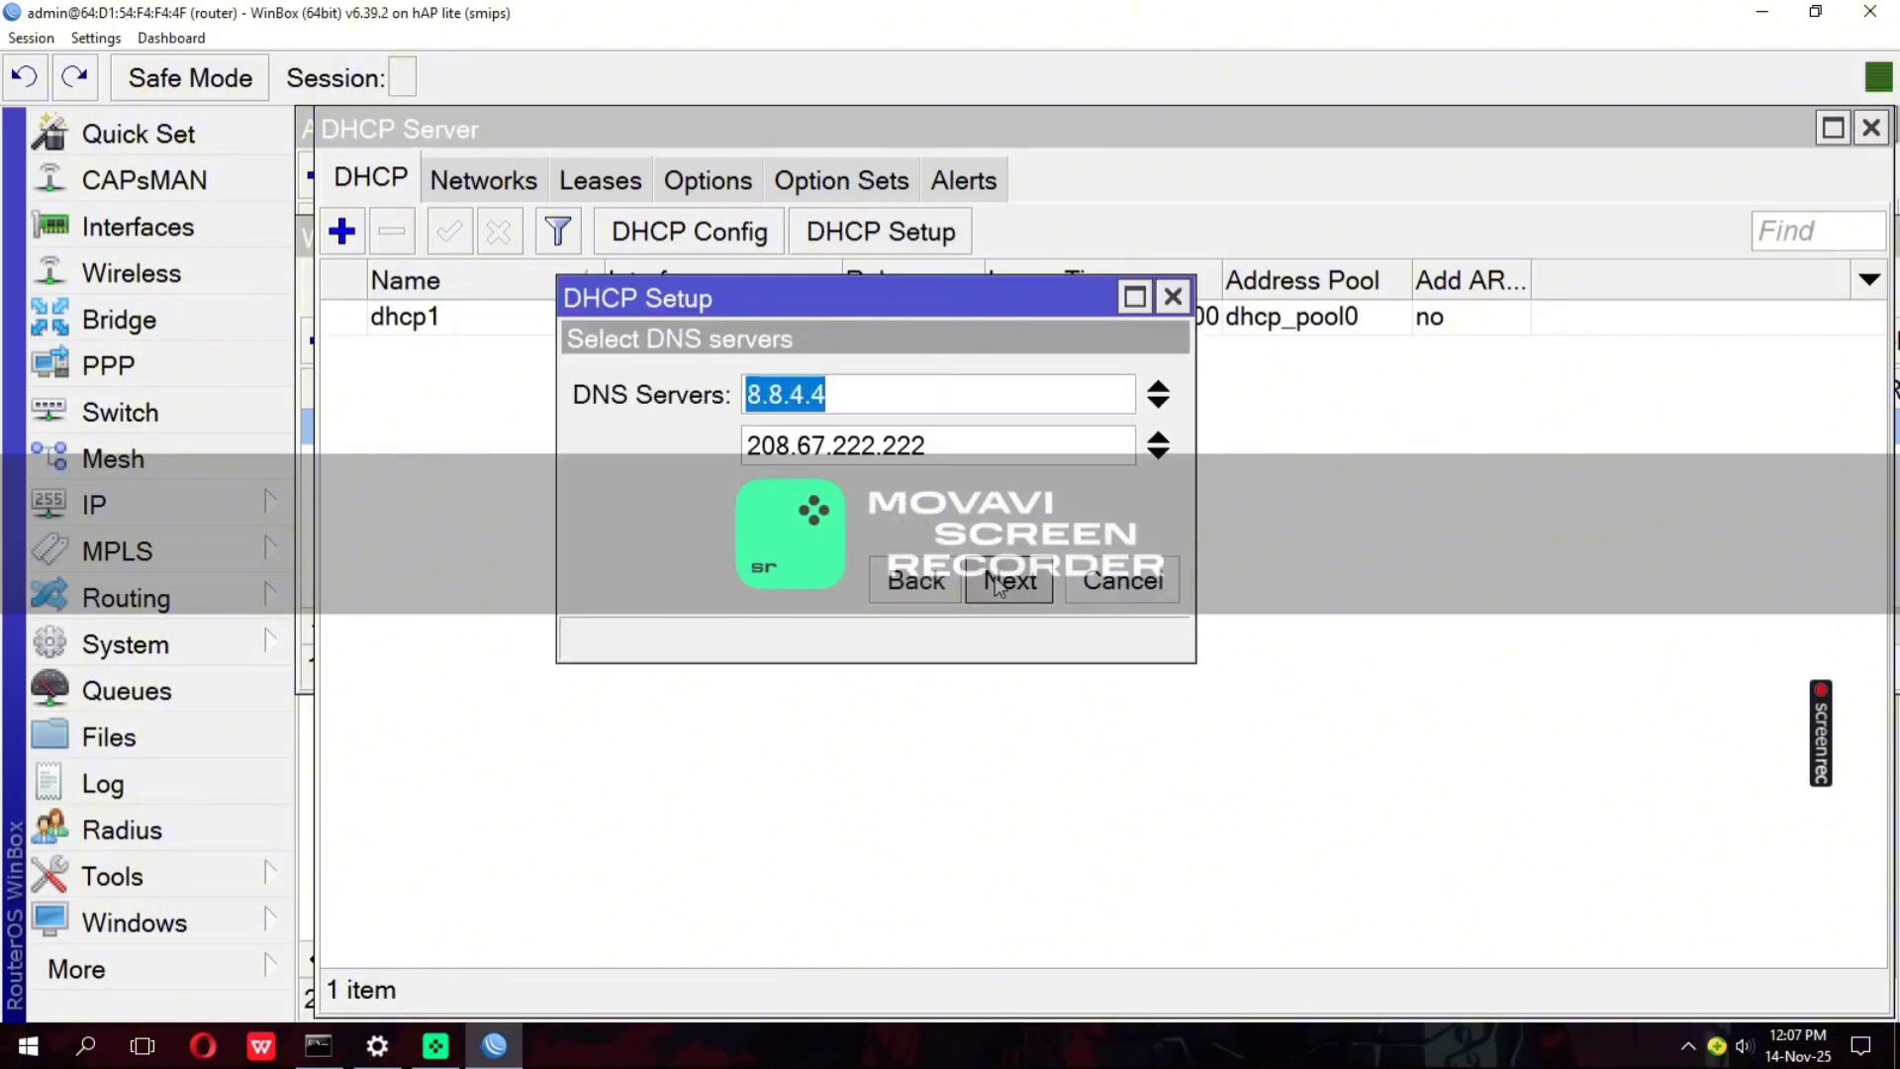
{"action": "left_click", "coordinate": [1001, 583]}
{"action": "left_click", "coordinate": [1002, 583]}
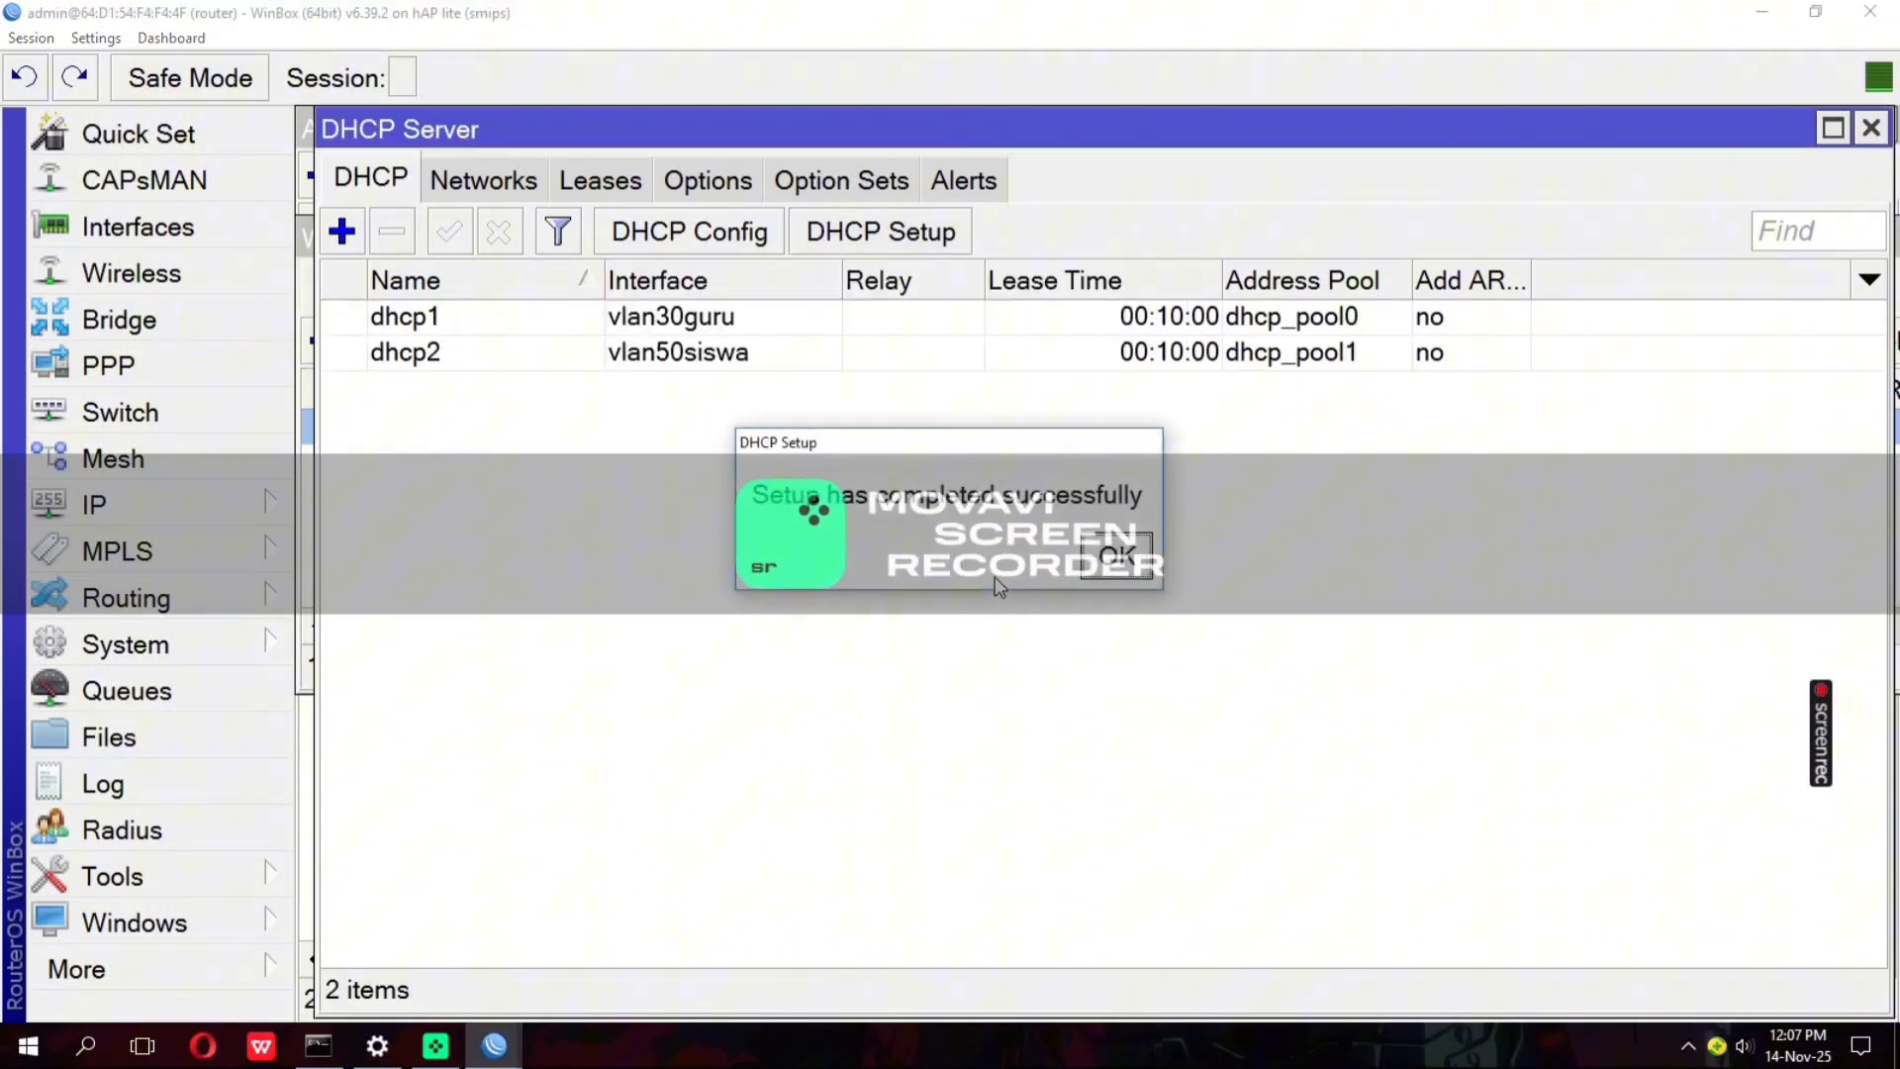
{"action": "left_click", "coordinate": [1085, 562]}
Set up a DHCP server on wlan1, accepting the proposed address settings and DNS servers
{"action": "left_click", "coordinate": [915, 242]}
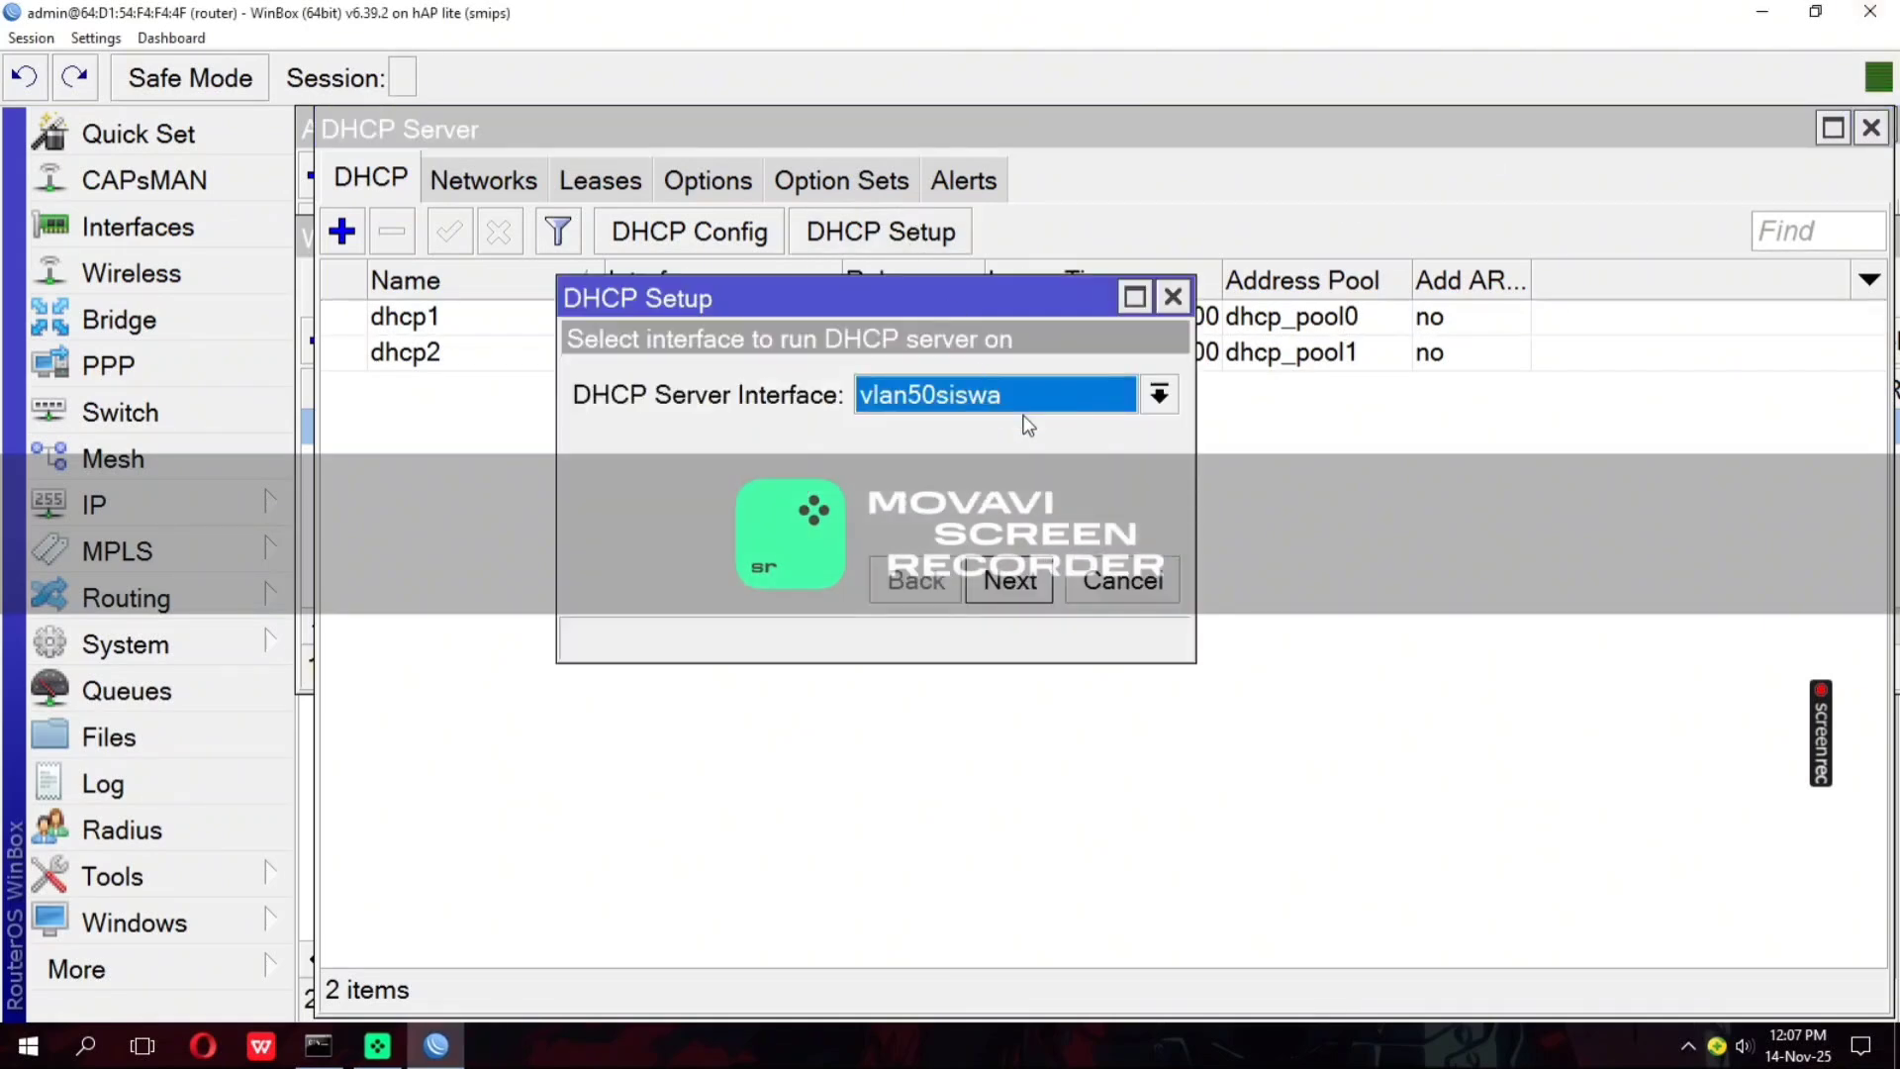
{"action": "left_click", "coordinate": [997, 391]}
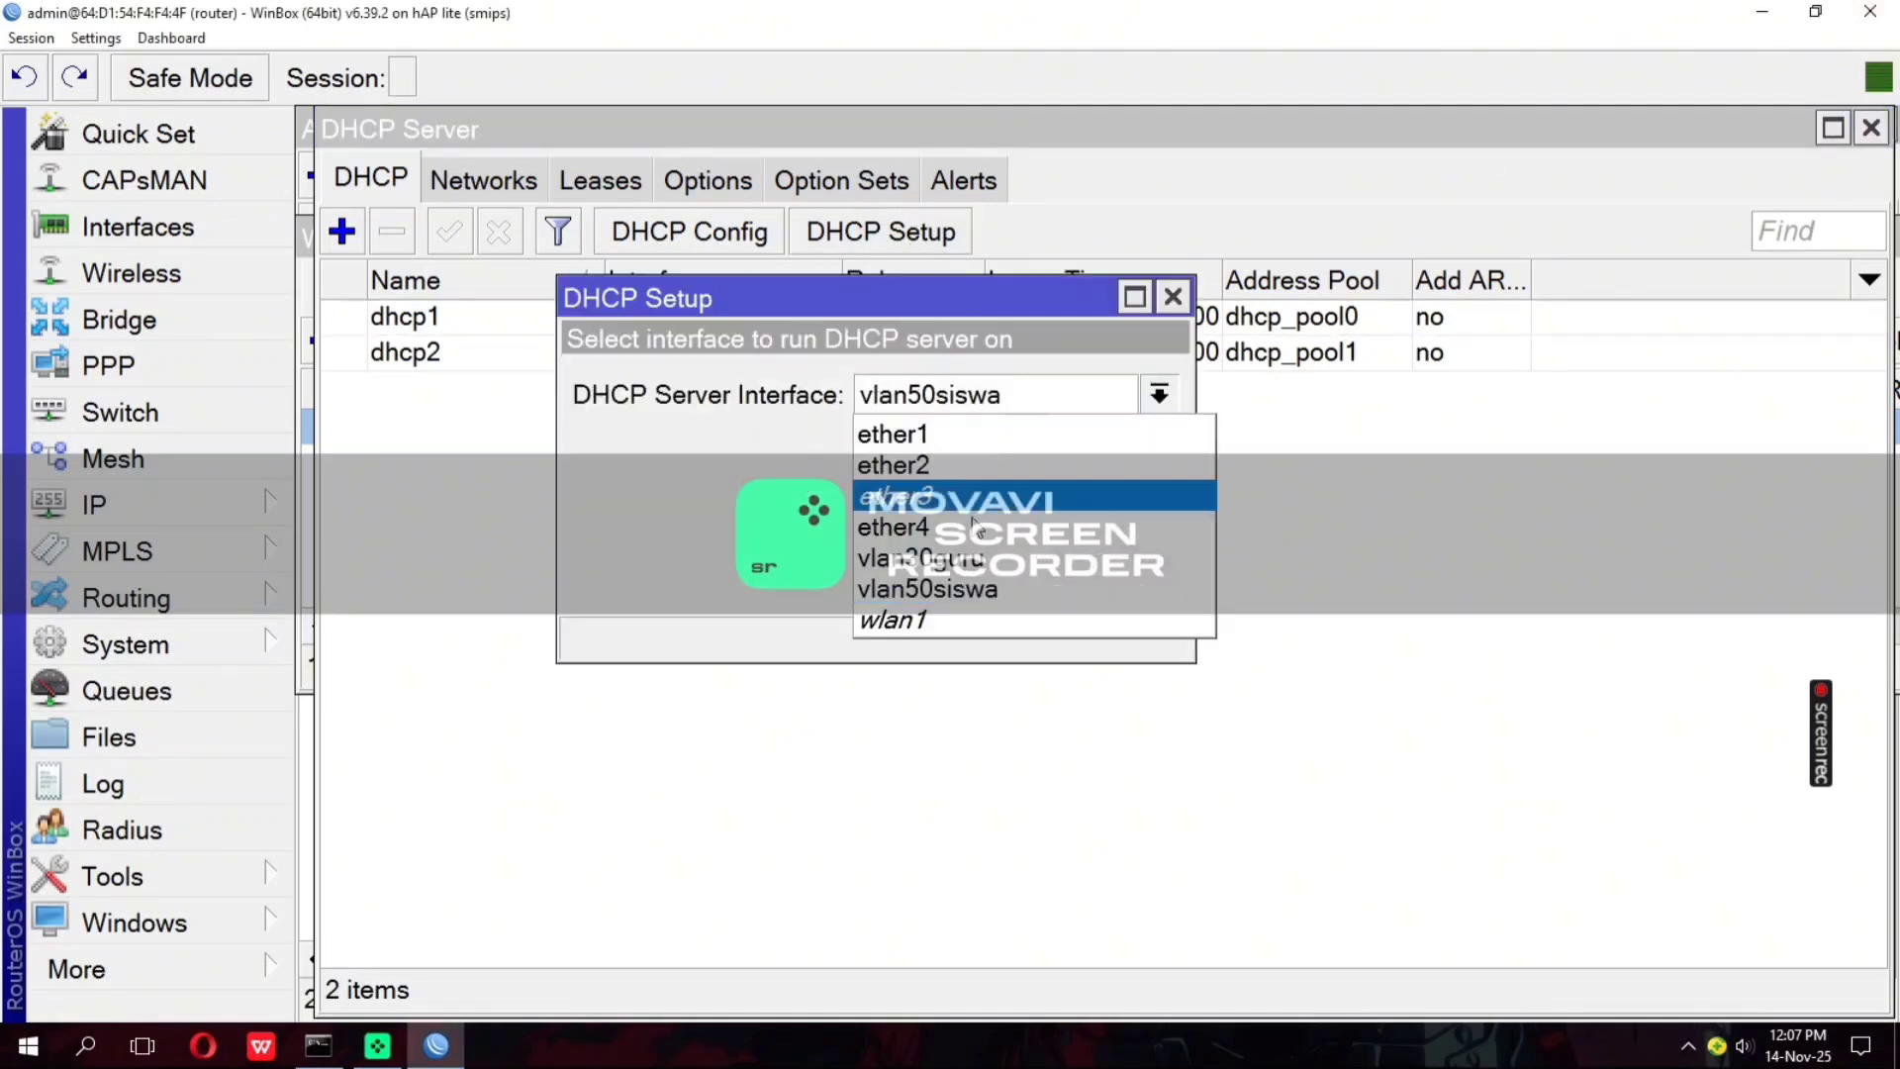
{"action": "left_click", "coordinate": [965, 619]}
{"action": "left_click", "coordinate": [1017, 581]}
{"action": "left_click", "coordinate": [1021, 581]}
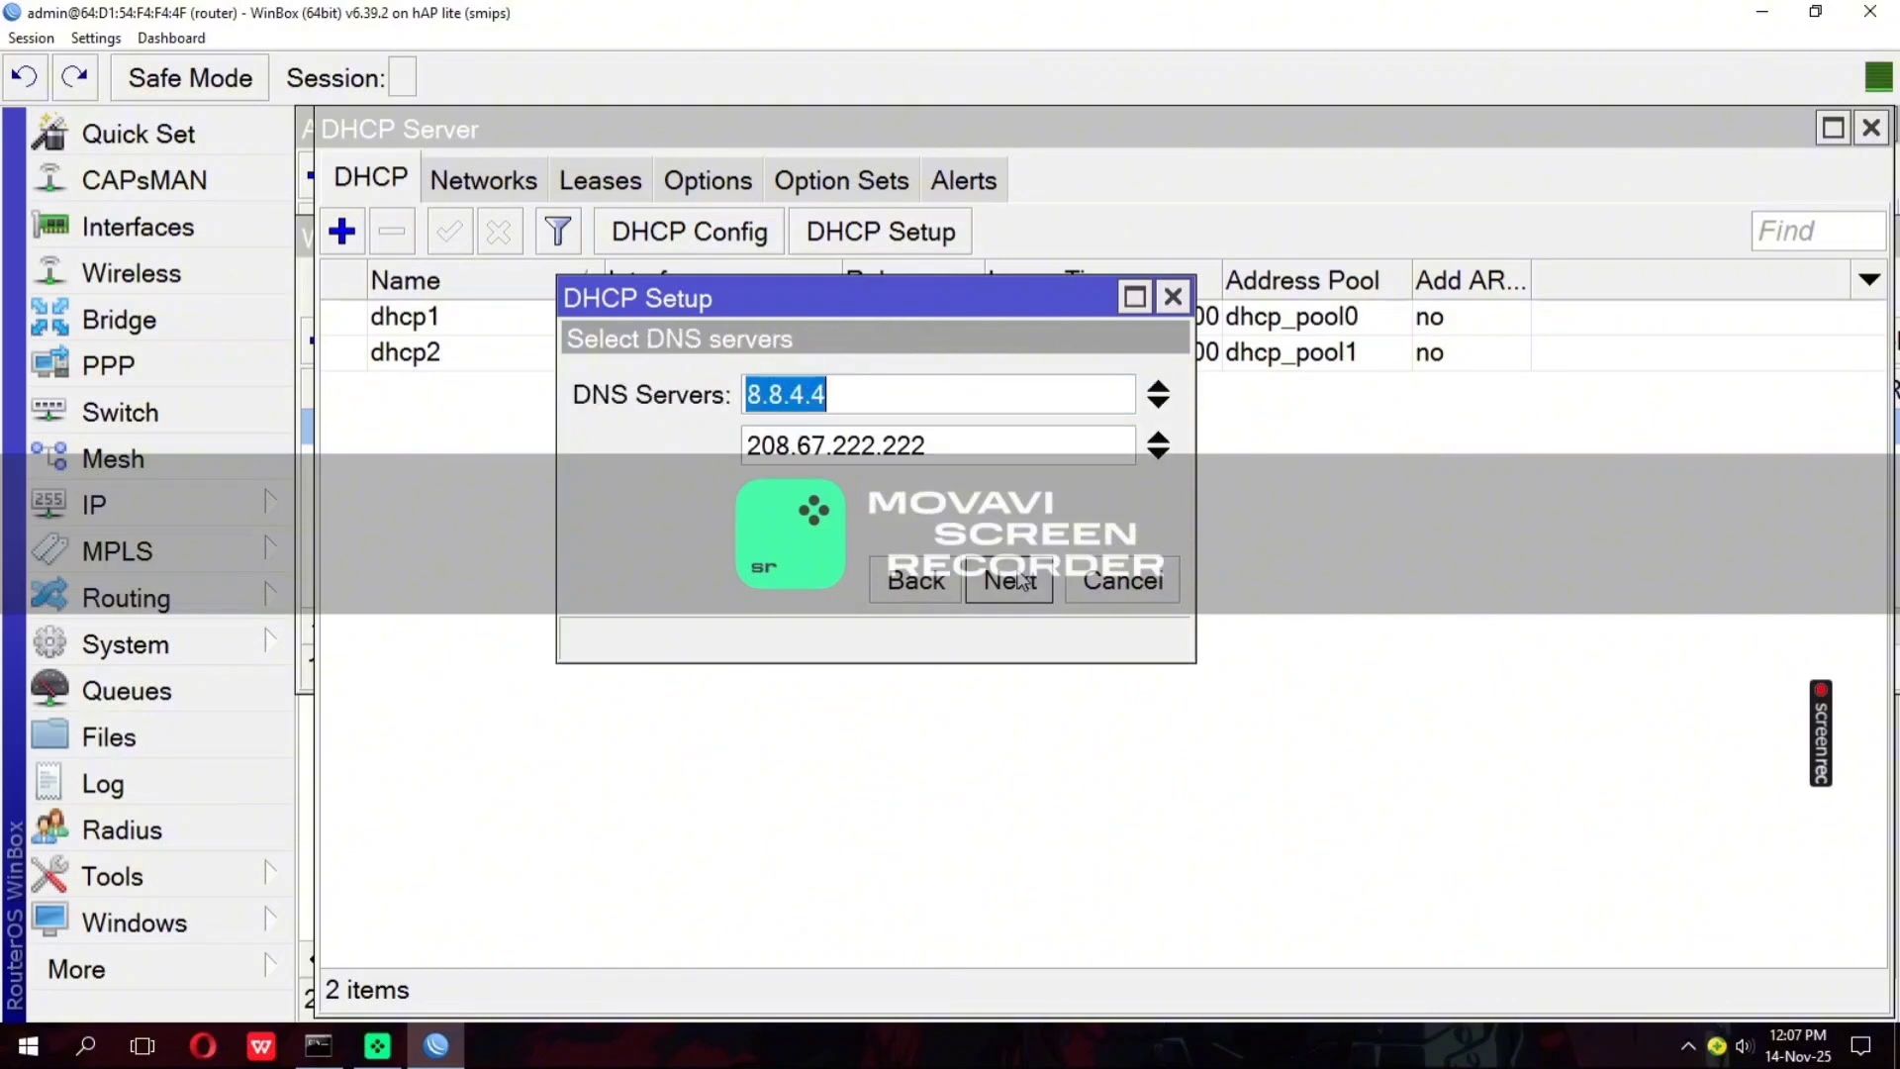
{"action": "left_click", "coordinate": [1021, 581]}
{"action": "left_click", "coordinate": [1021, 581]}
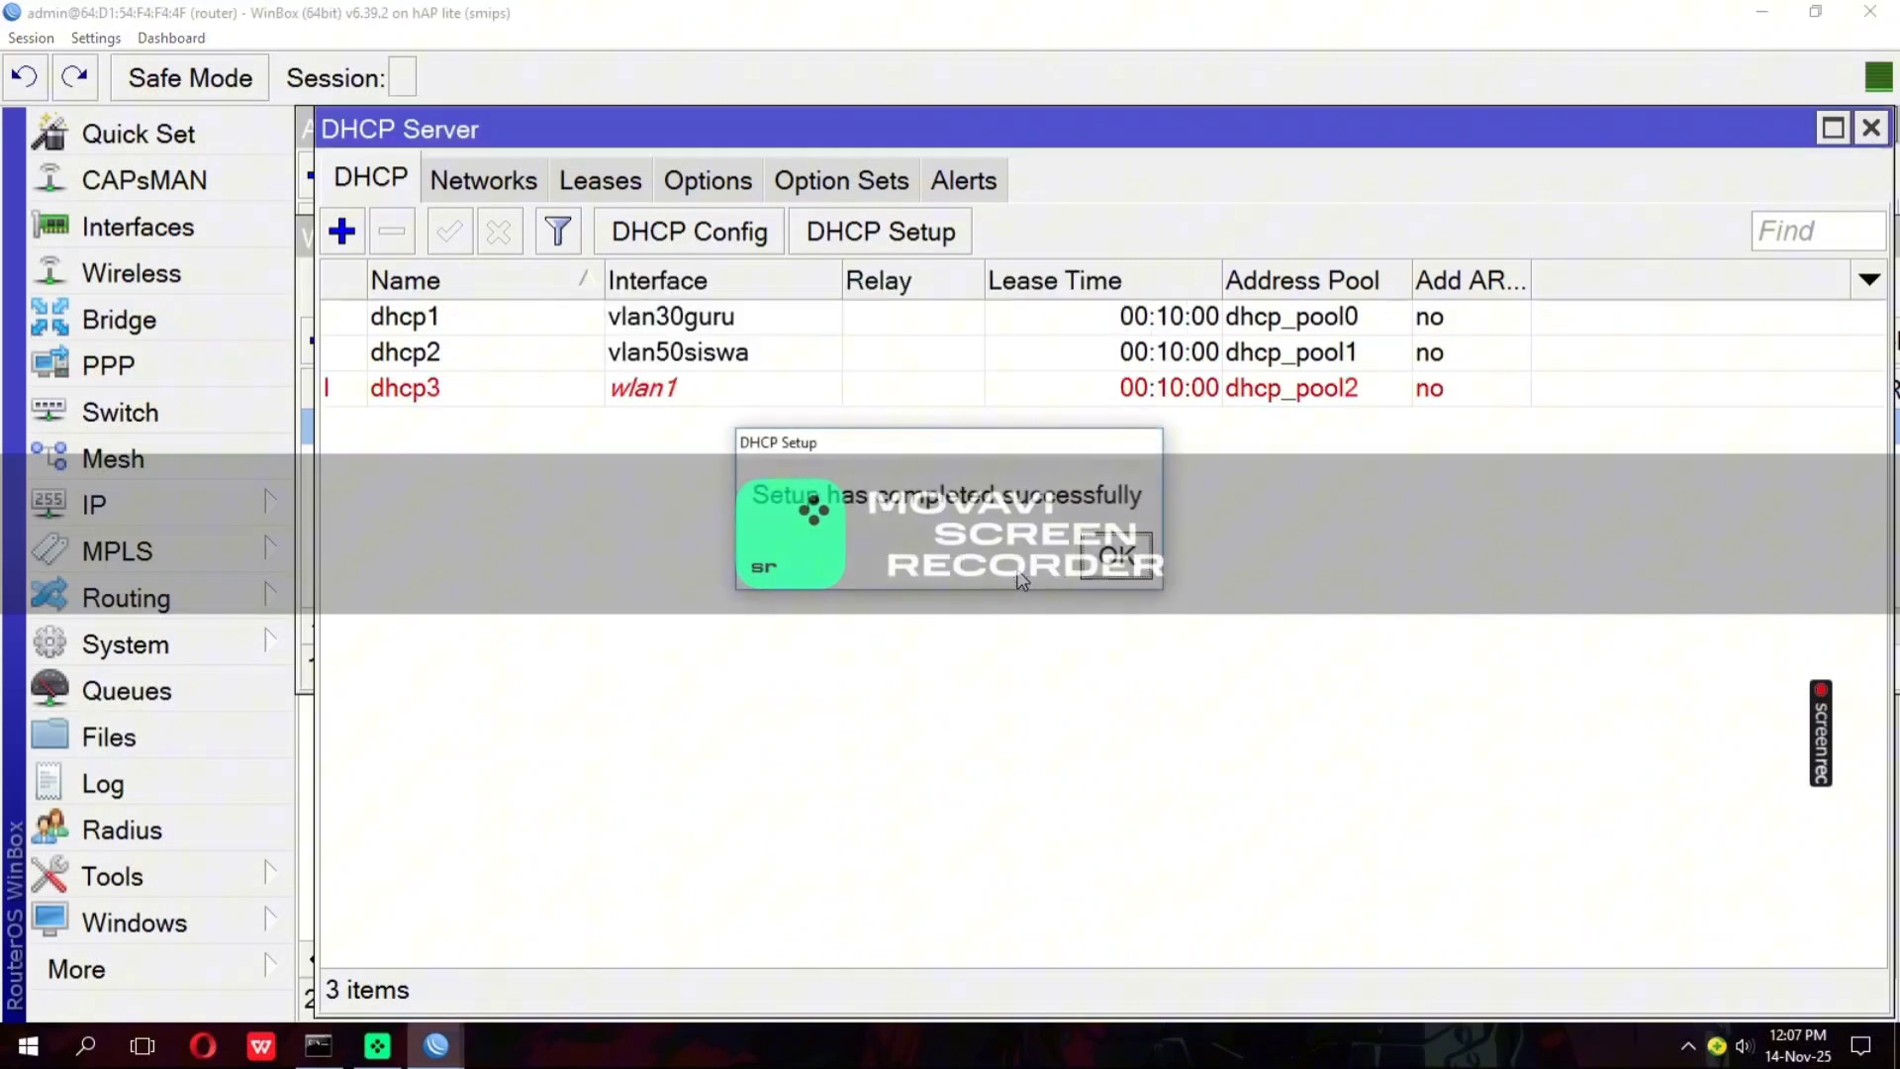
{"action": "left_click", "coordinate": [1128, 562]}
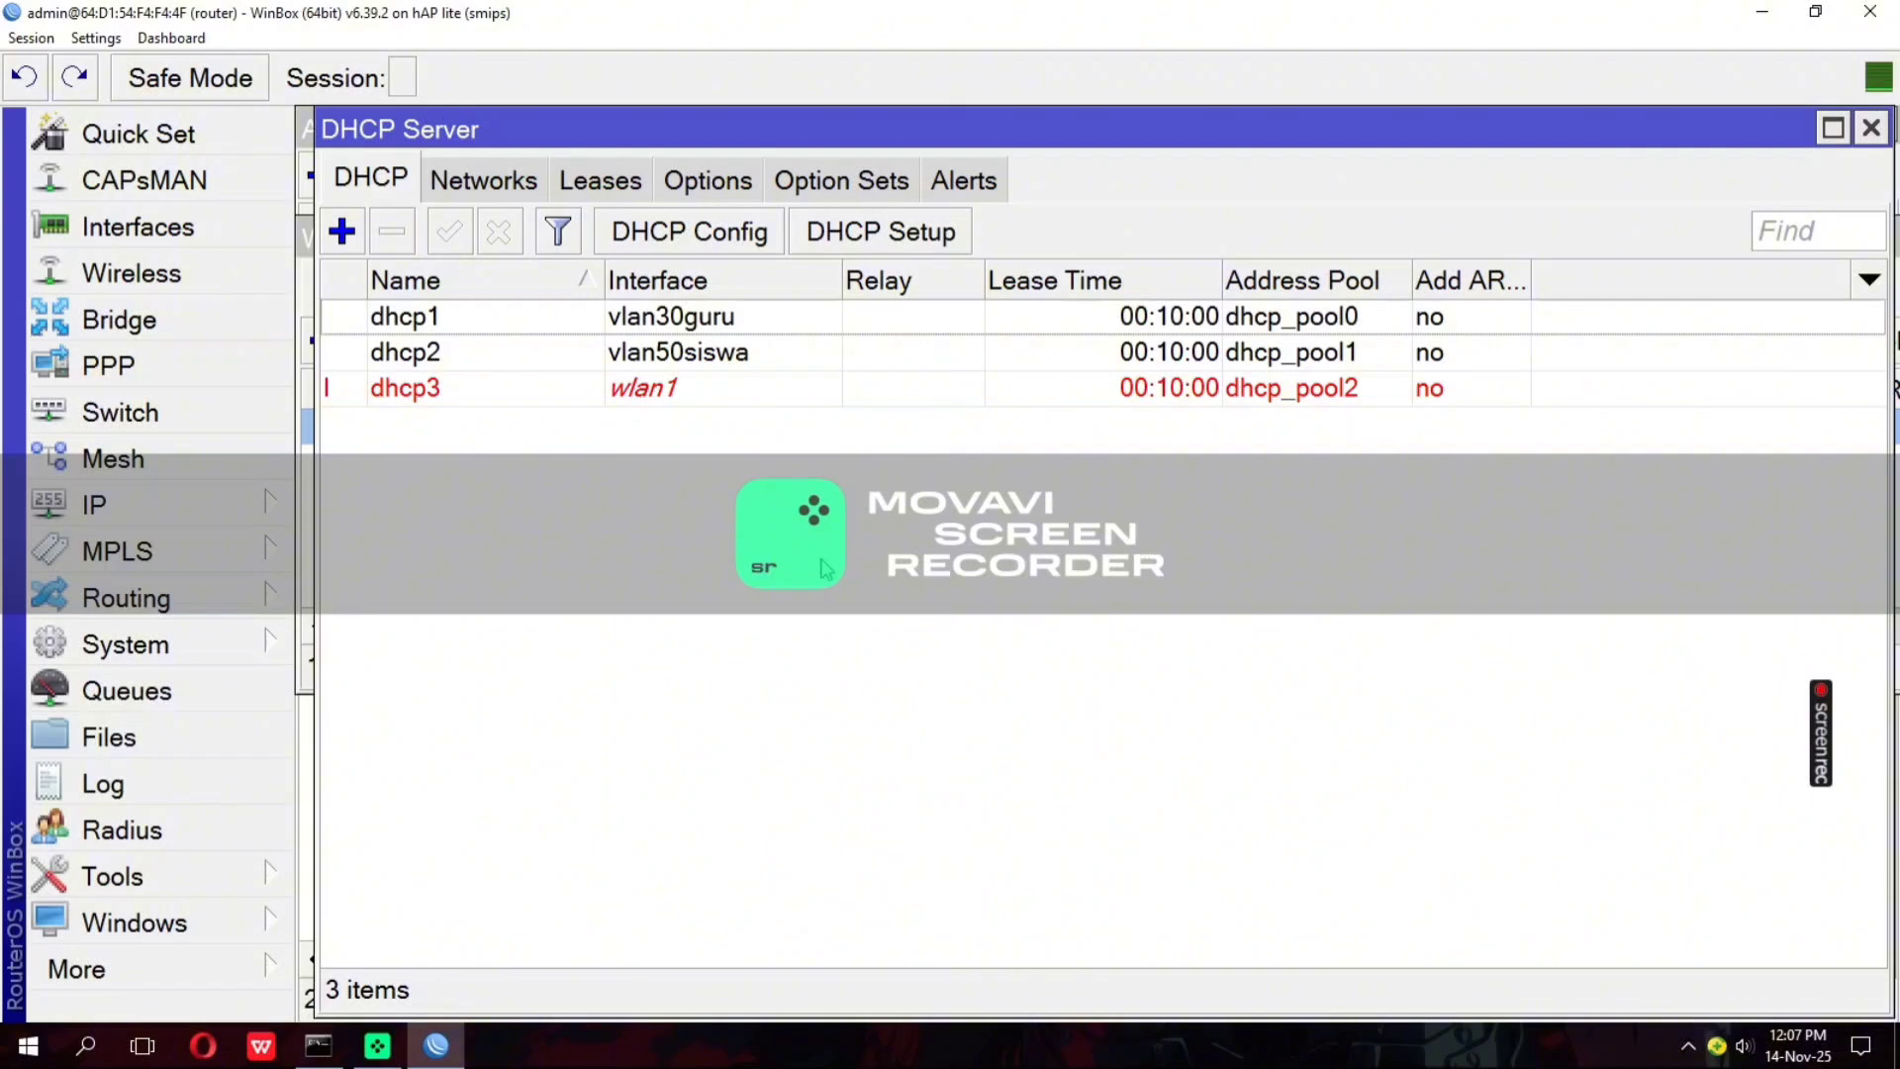
Bring up the queue list alongside the IP address list and start a new simple queue named jaringan30
{"action": "left_click", "coordinate": [193, 707]}
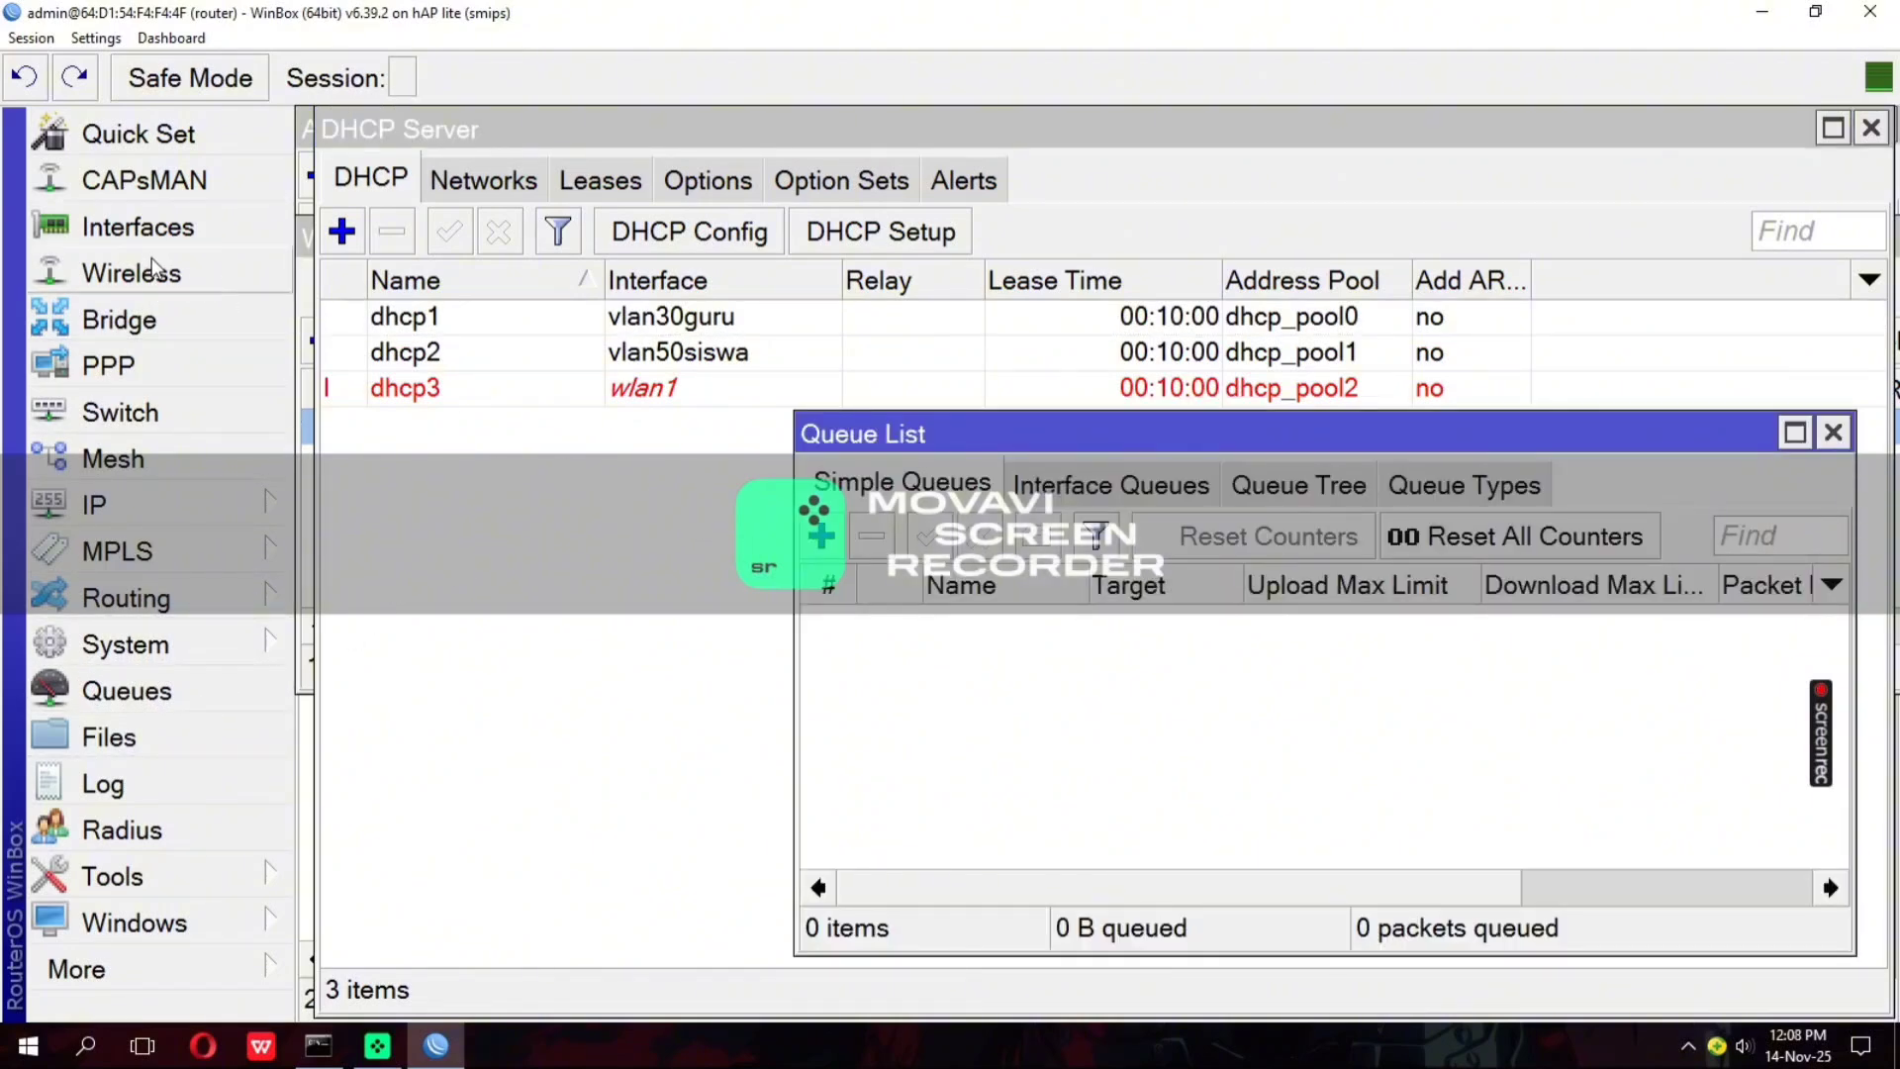
{"action": "left_click", "coordinate": [152, 507]}
{"action": "left_click", "coordinate": [356, 118]}
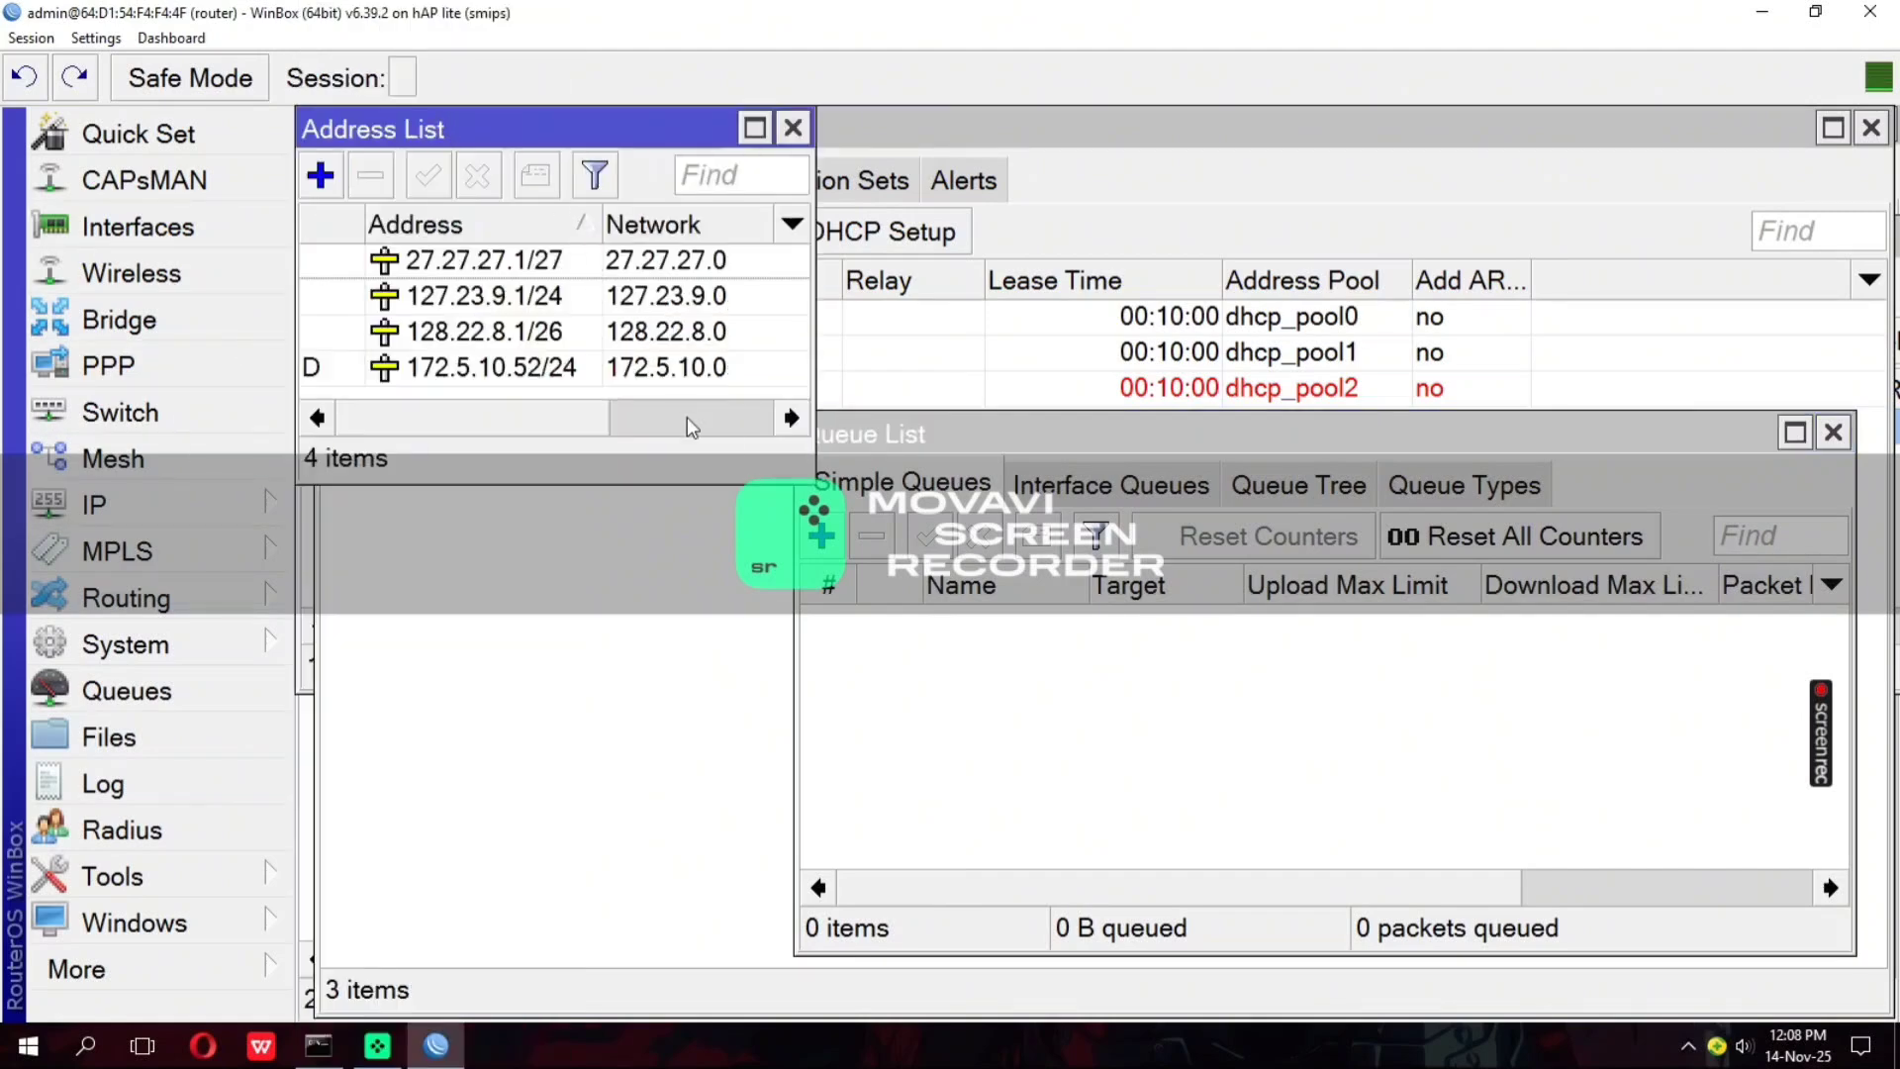
{"action": "left_click", "coordinate": [823, 534]}
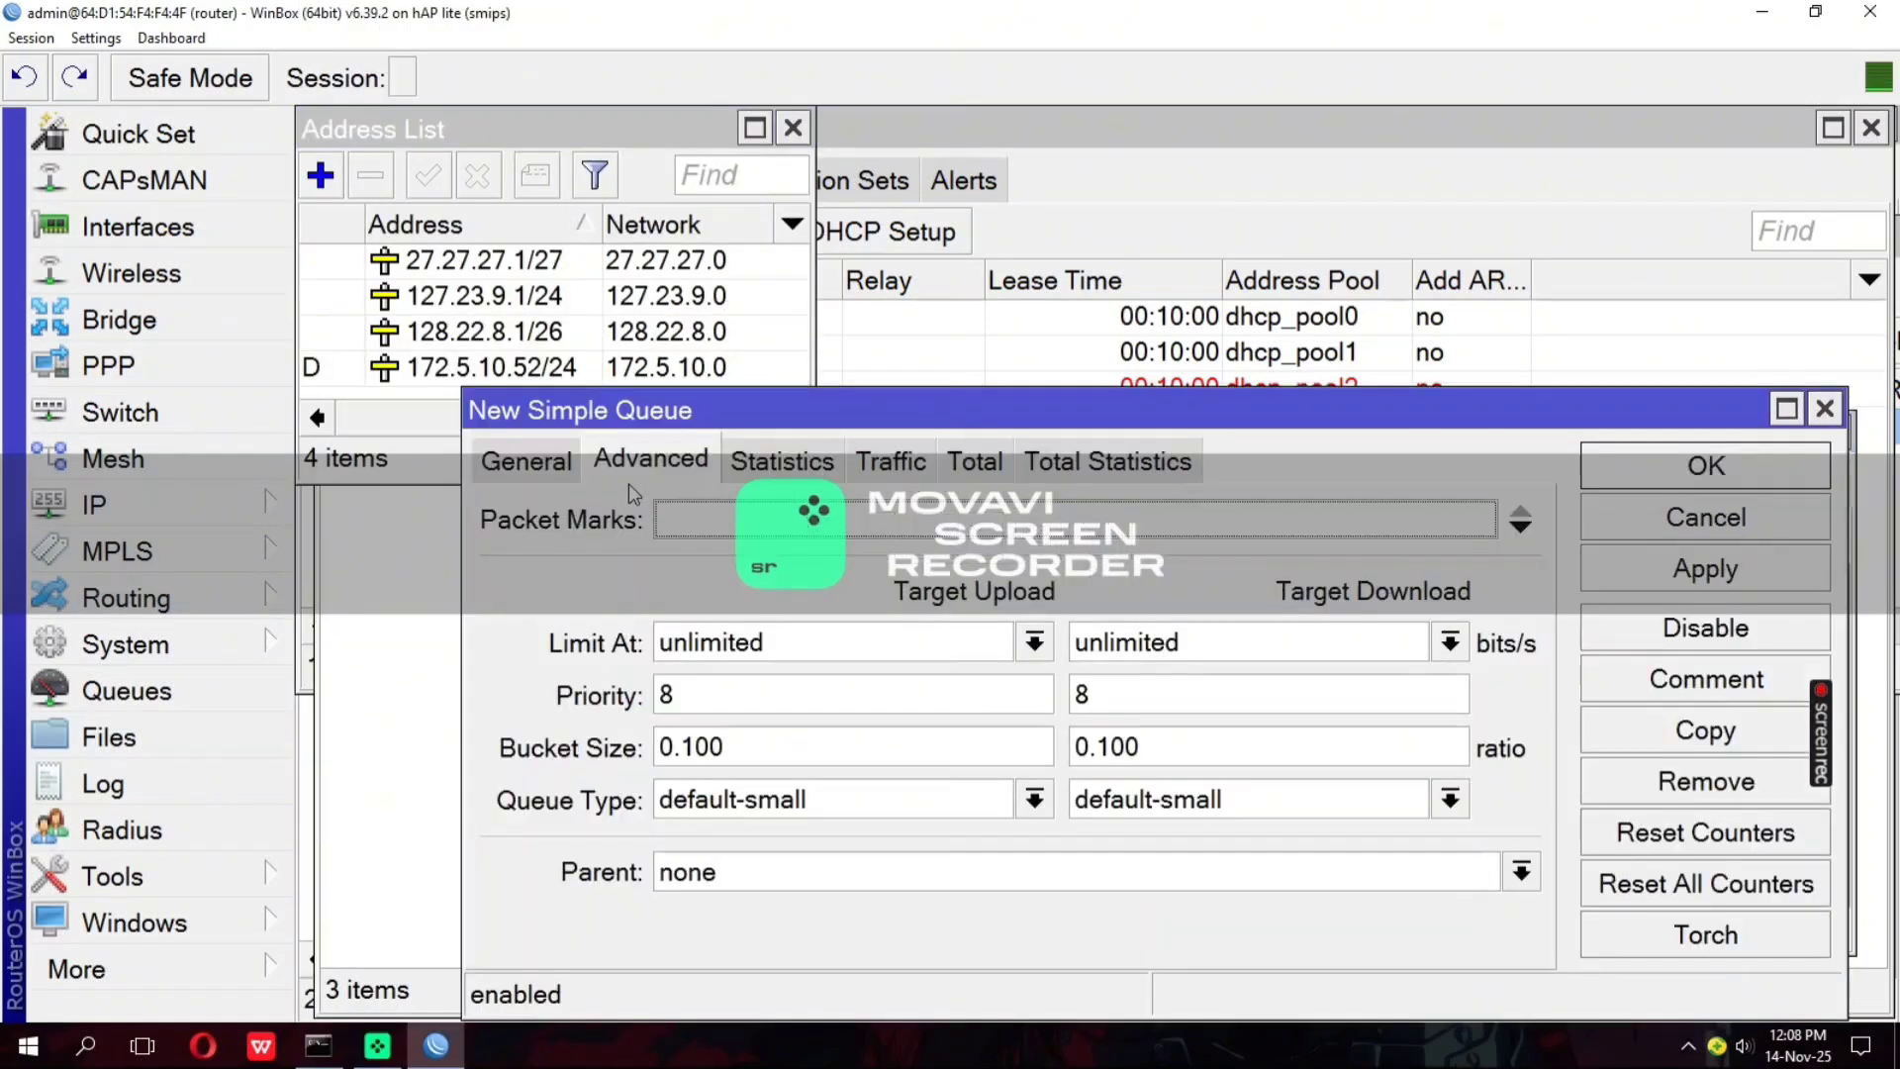
{"action": "left_click", "coordinate": [547, 463]}
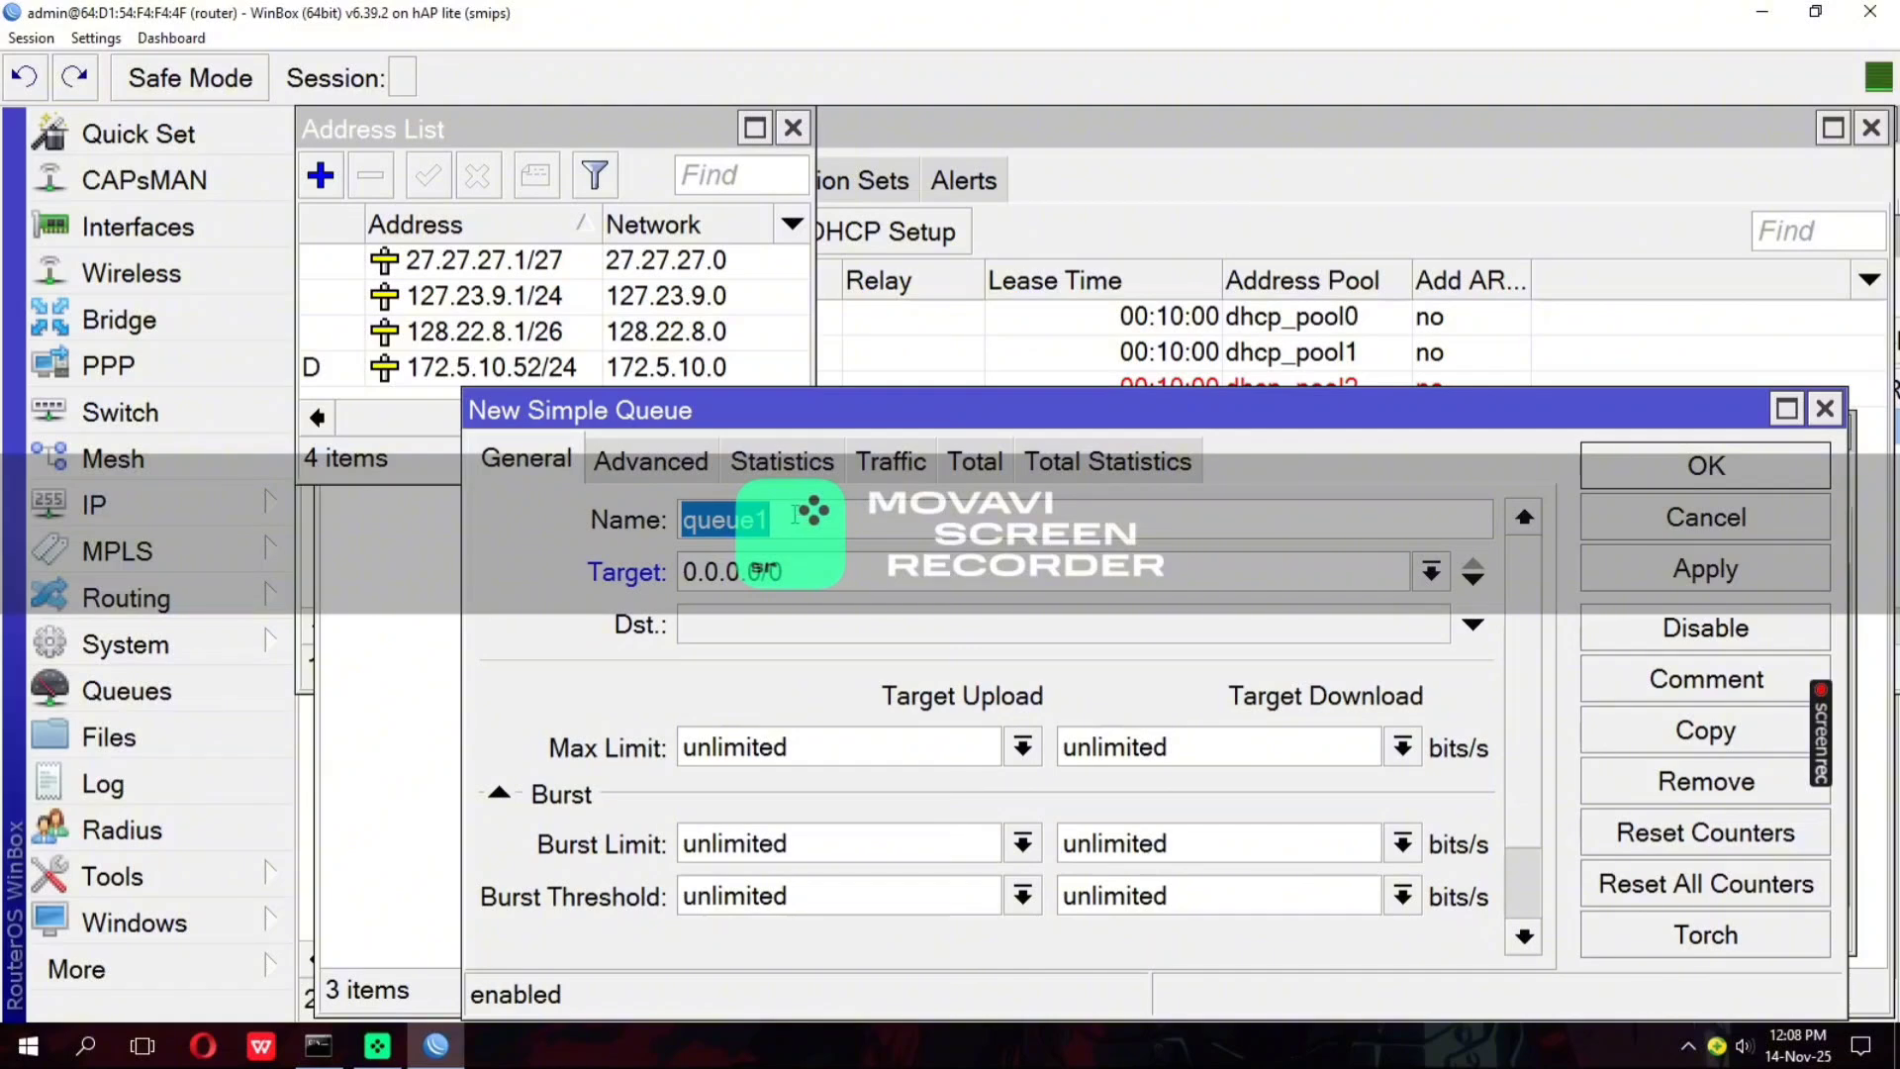
{"action": "type", "text": "jaringan30"}
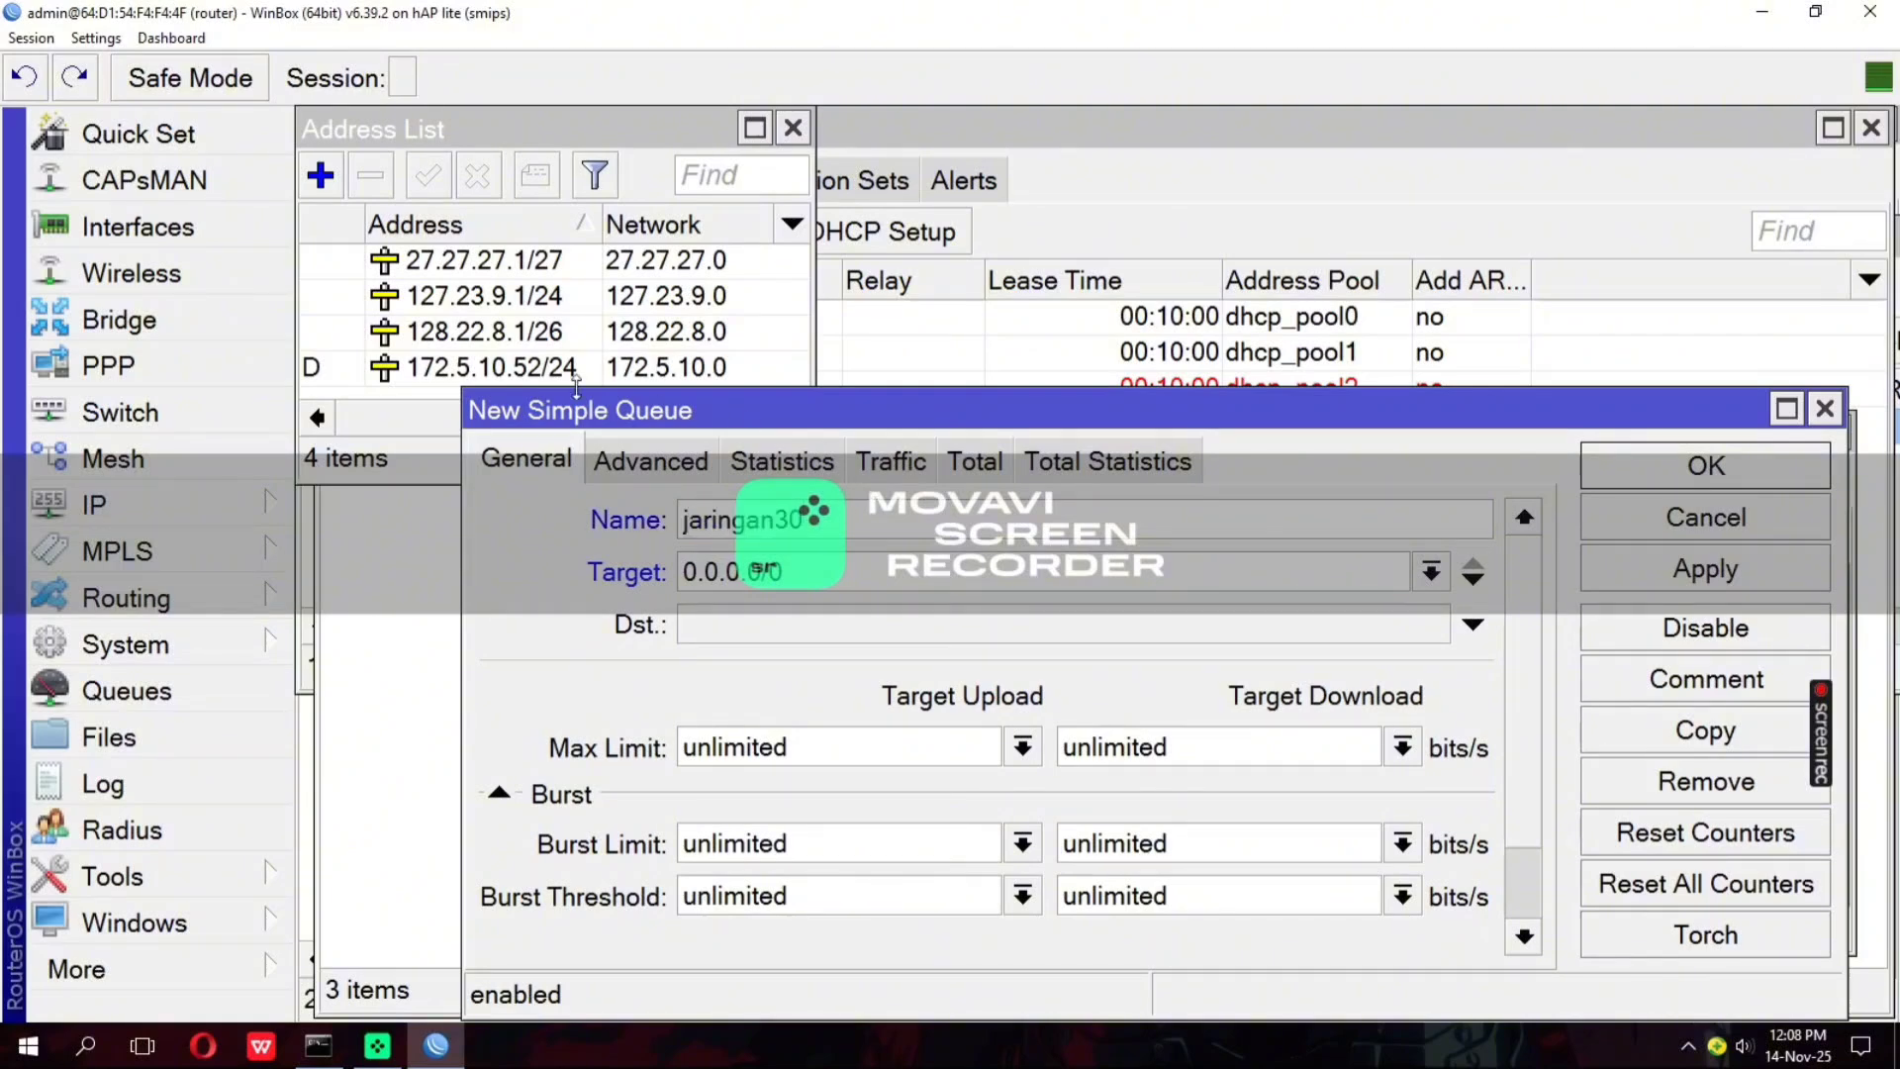
Copy the network address from the vlan30guru address entry and set the jaringan30 queue's target to 27.27.27.0/27
{"action": "left_click", "coordinate": [435, 263]}
{"action": "double_click", "coordinate": [542, 265]}
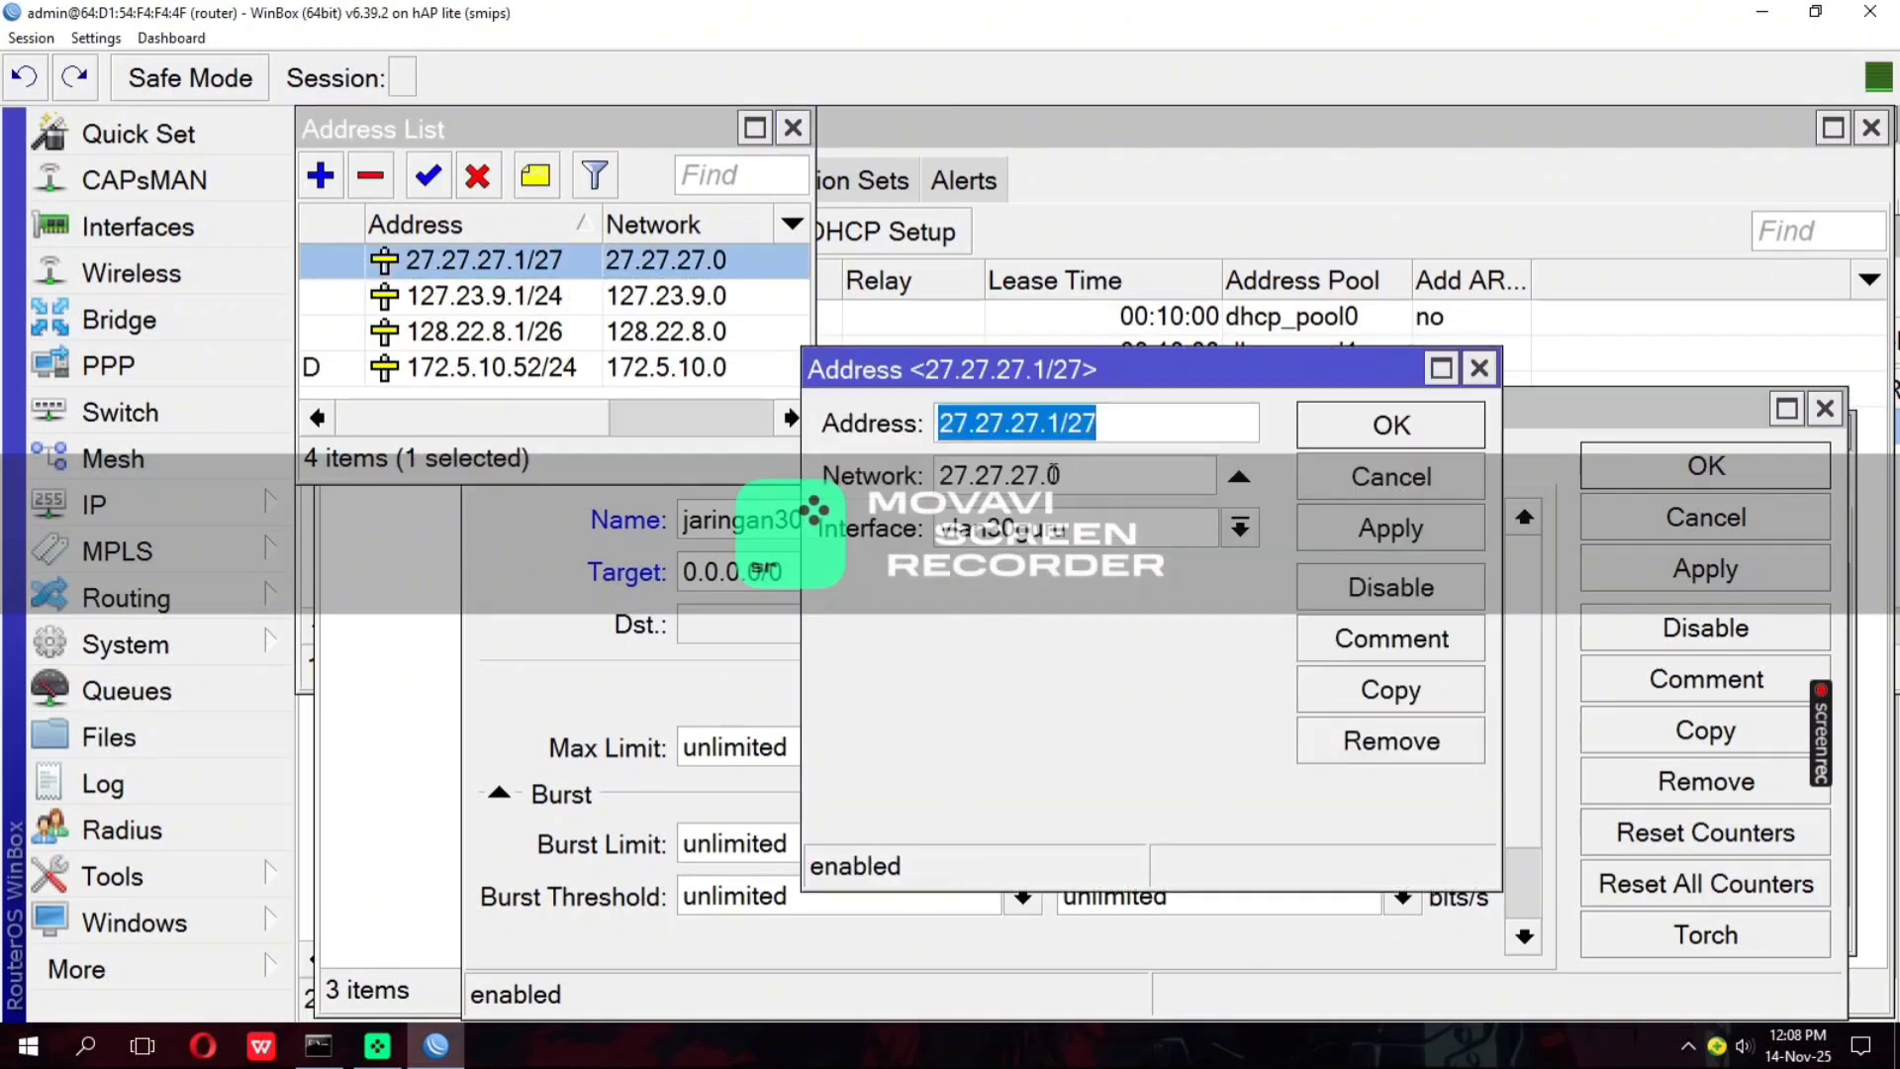
{"action": "left_click_drag", "start_coordinate": [1060, 474], "coordinate": [912, 480]}
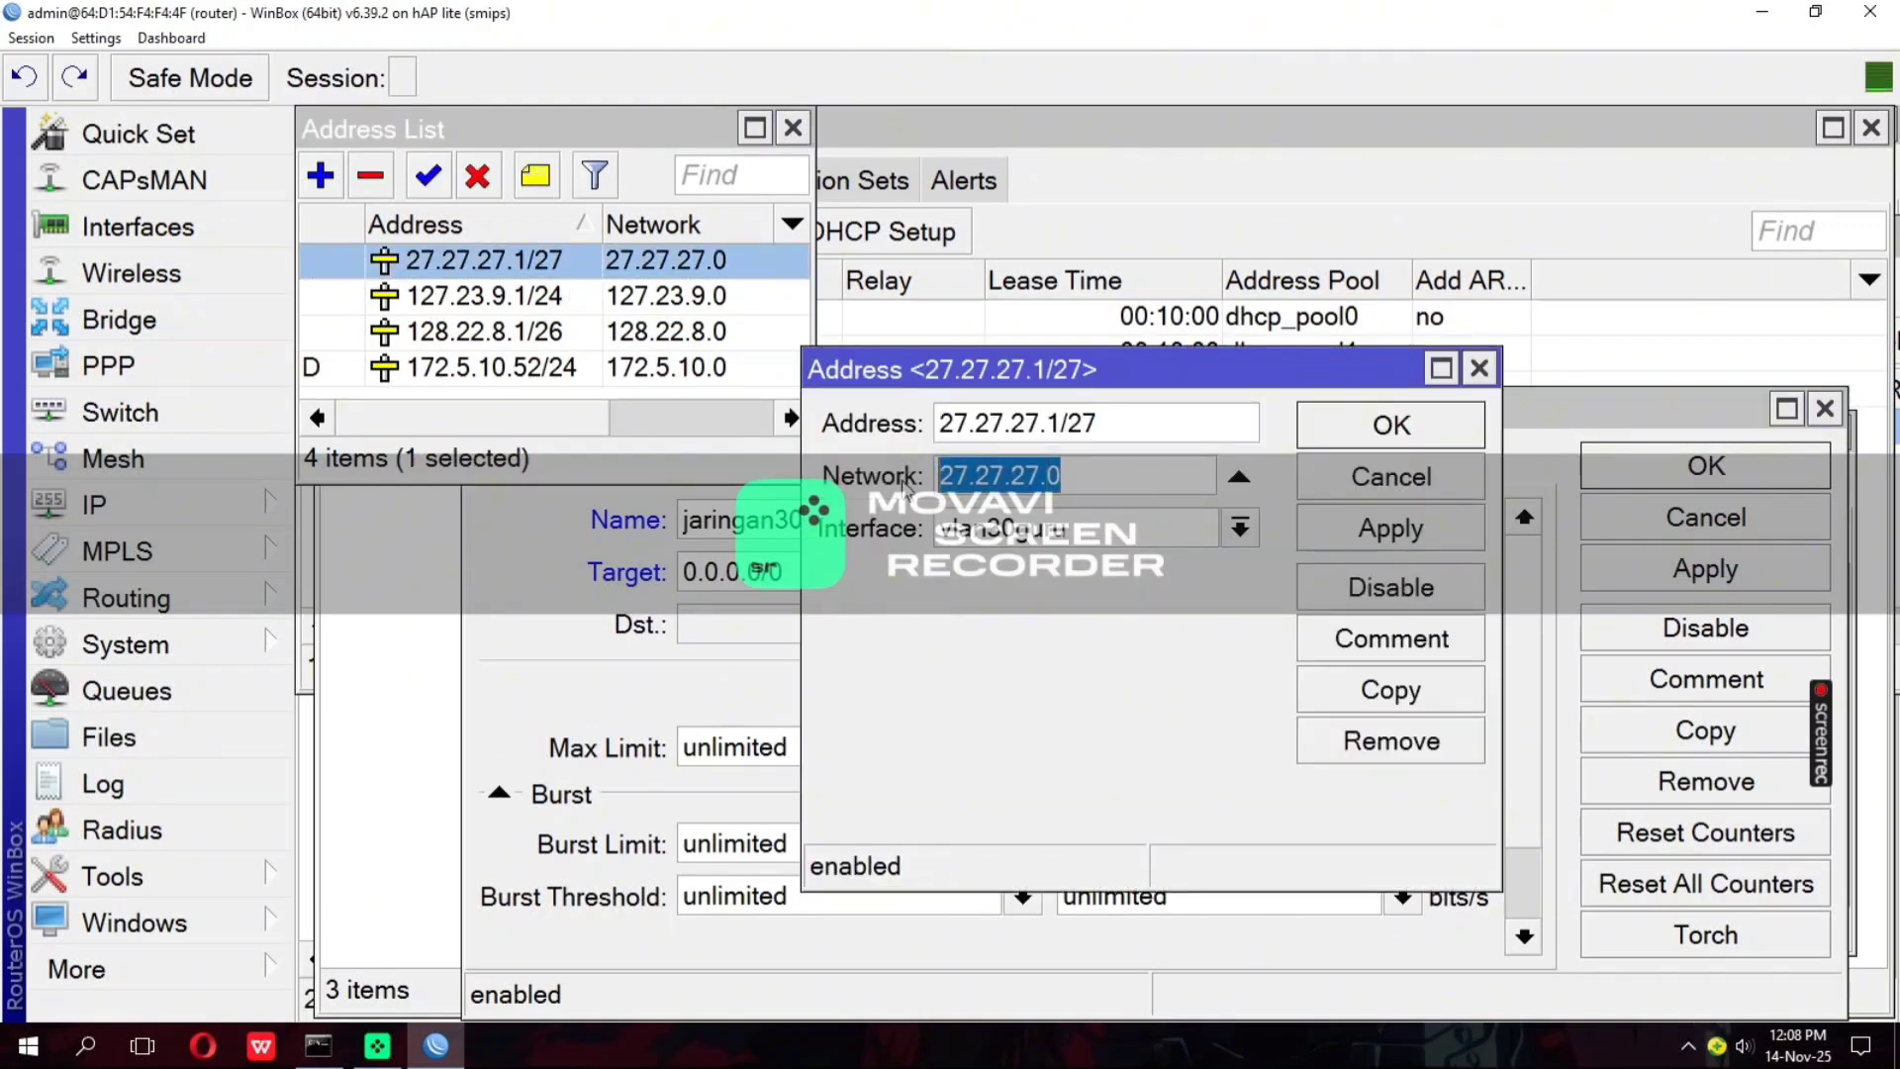
{"action": "right_click", "coordinate": [957, 478]}
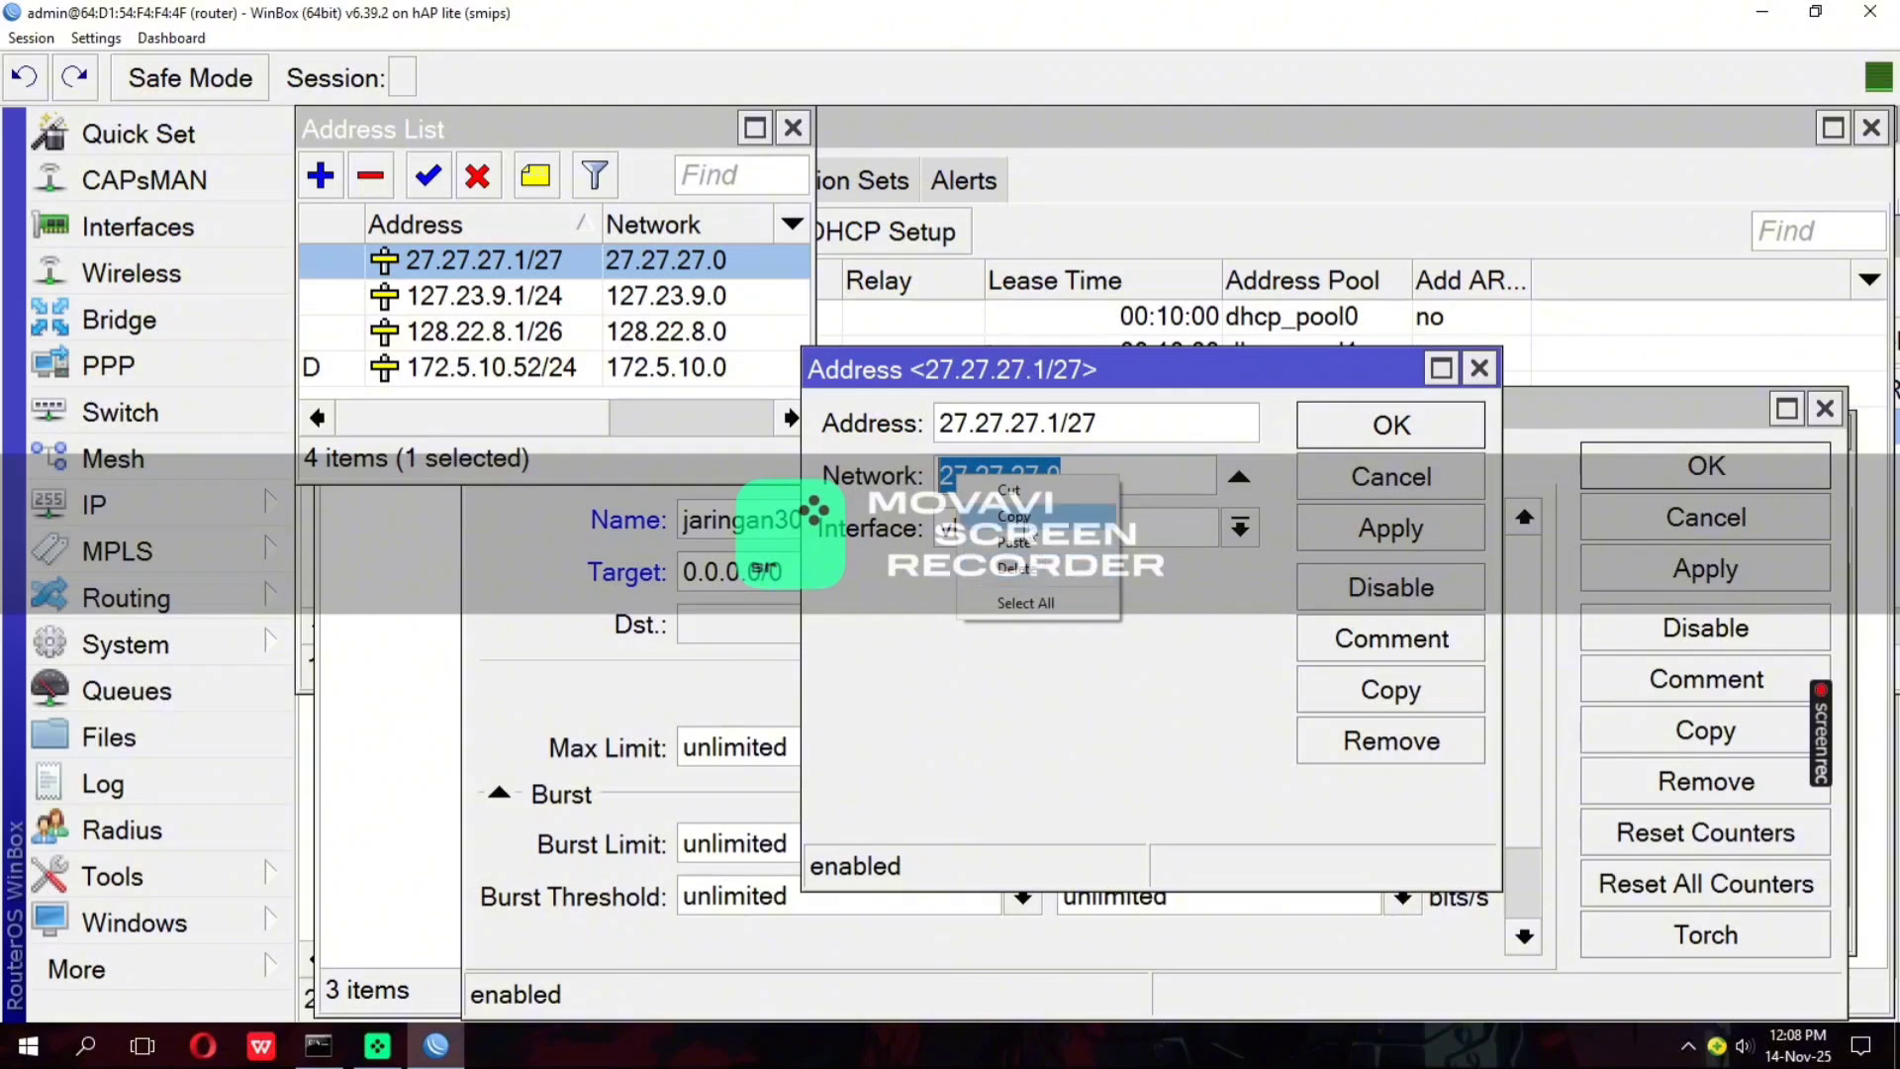
{"action": "left_click", "coordinate": [1019, 516]}
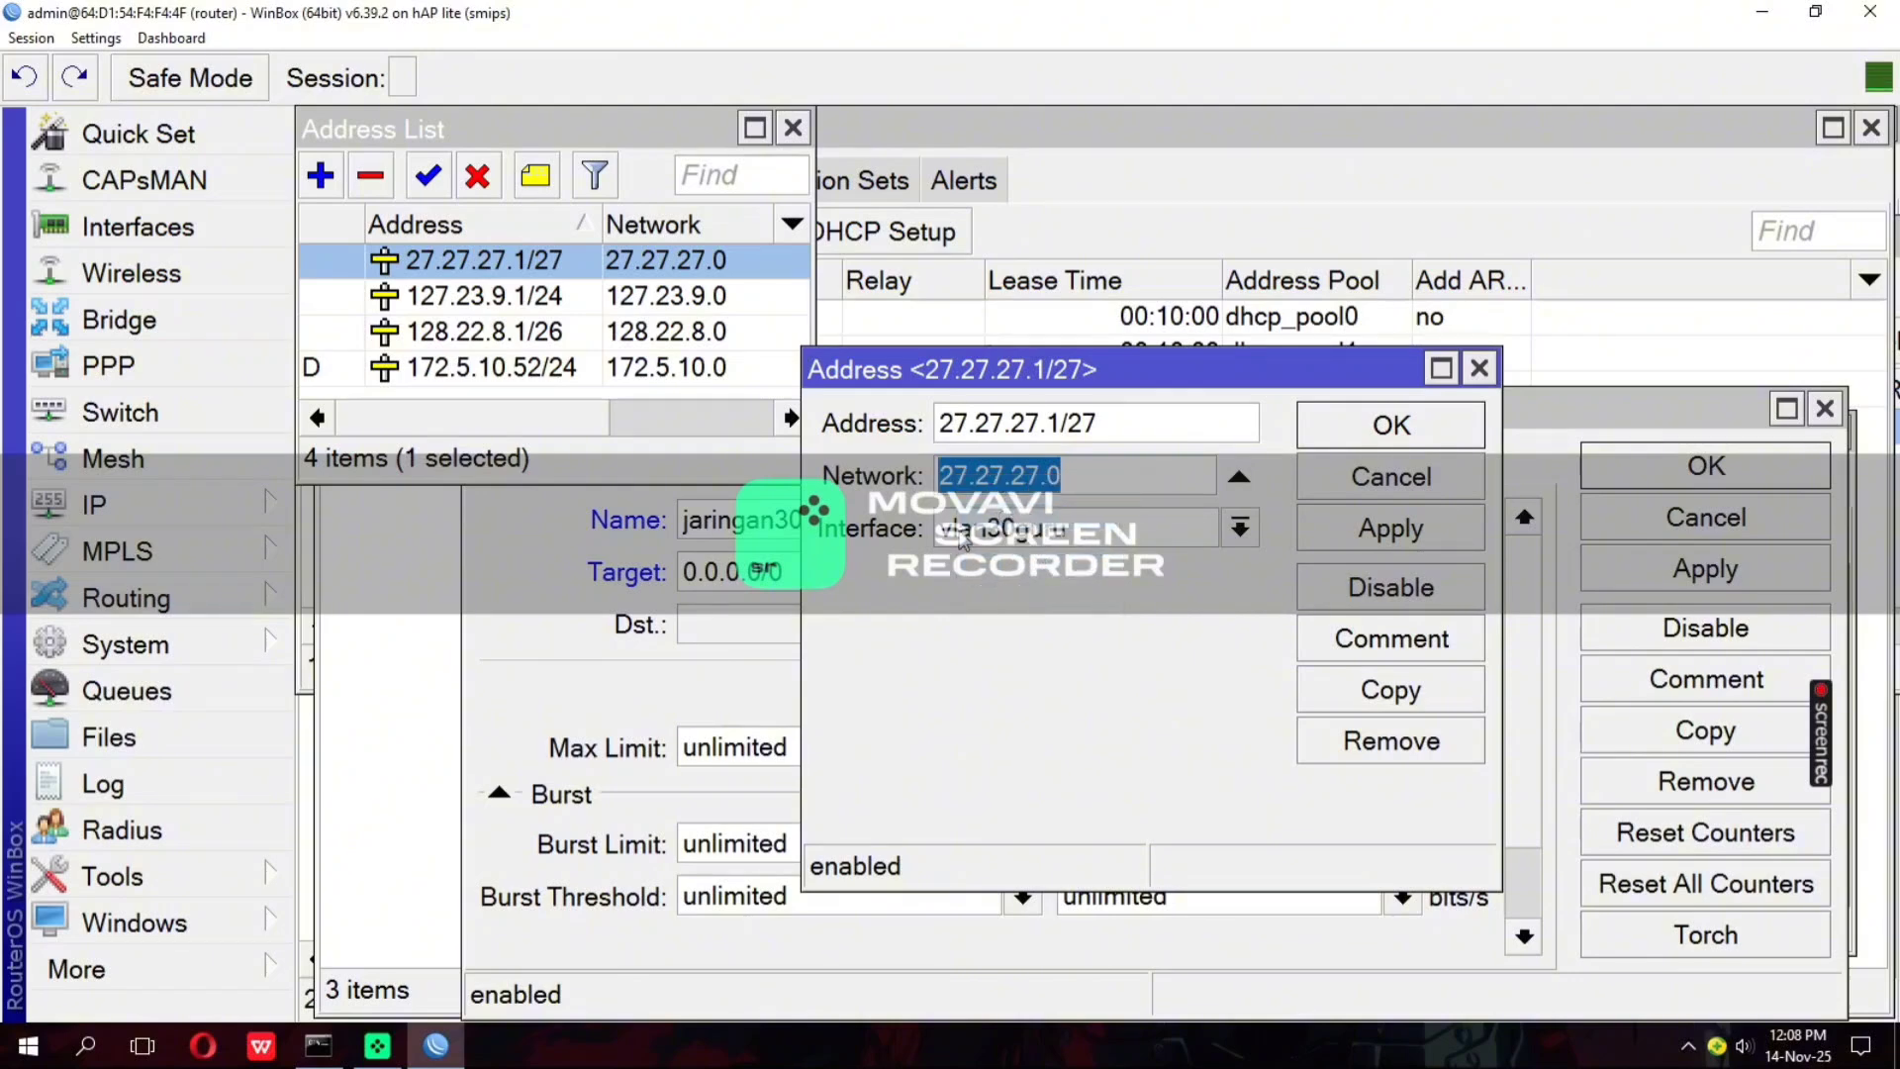
{"action": "left_click", "coordinate": [1479, 369]}
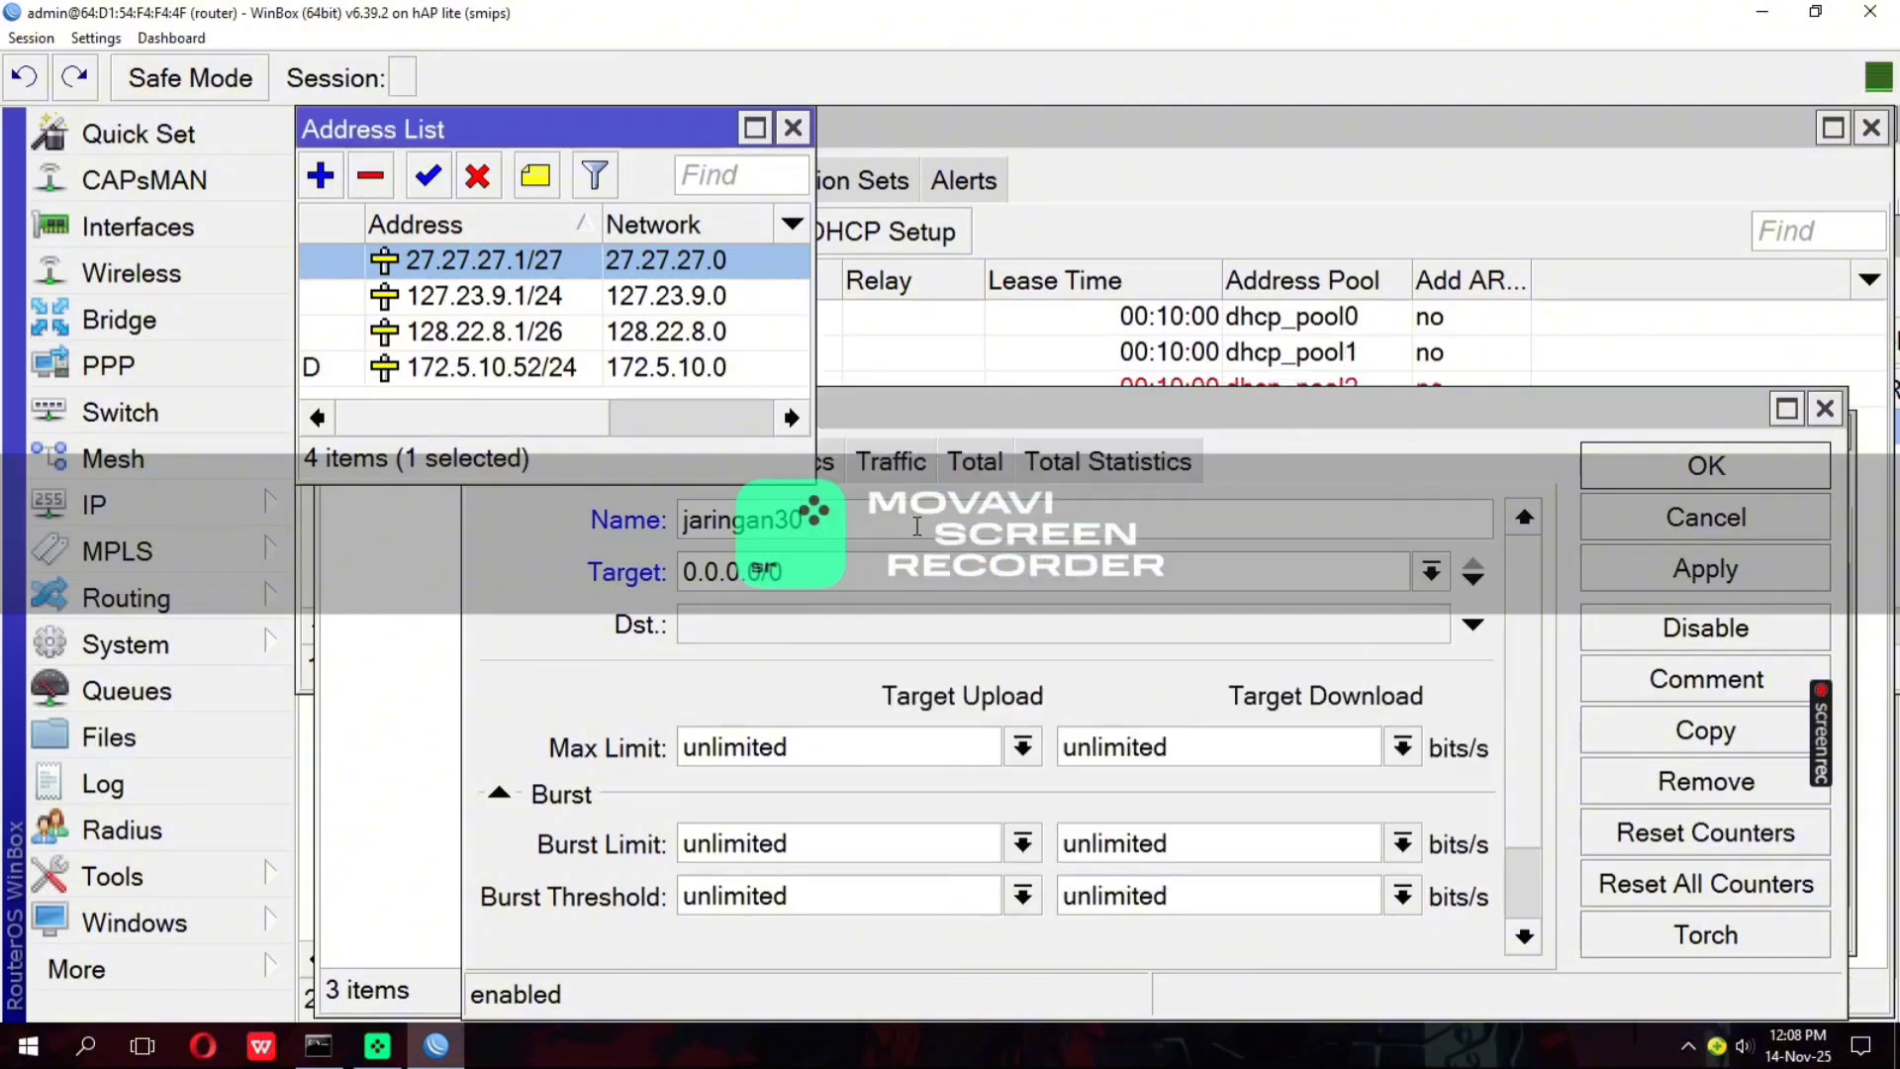
{"action": "left_click_drag", "start_coordinate": [793, 576], "coordinate": [662, 569]}
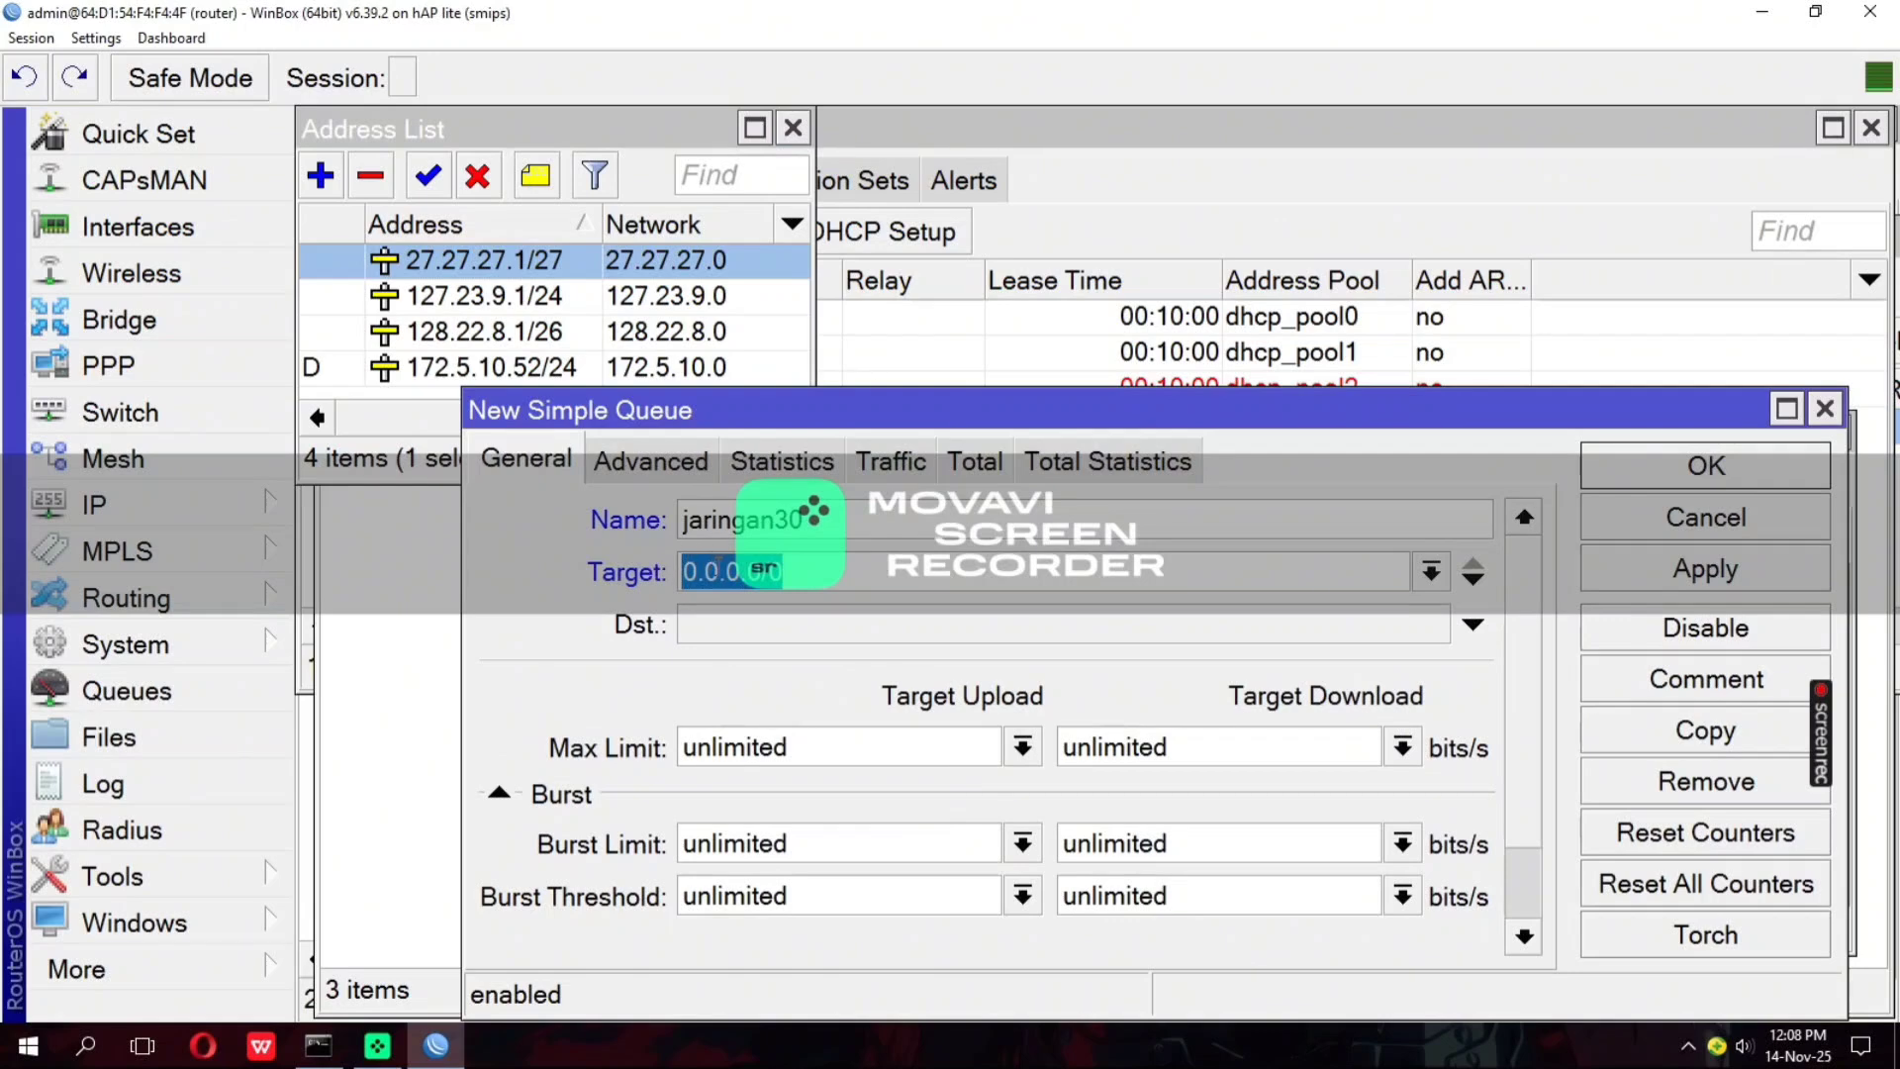
{"action": "right_click", "coordinate": [715, 569]}
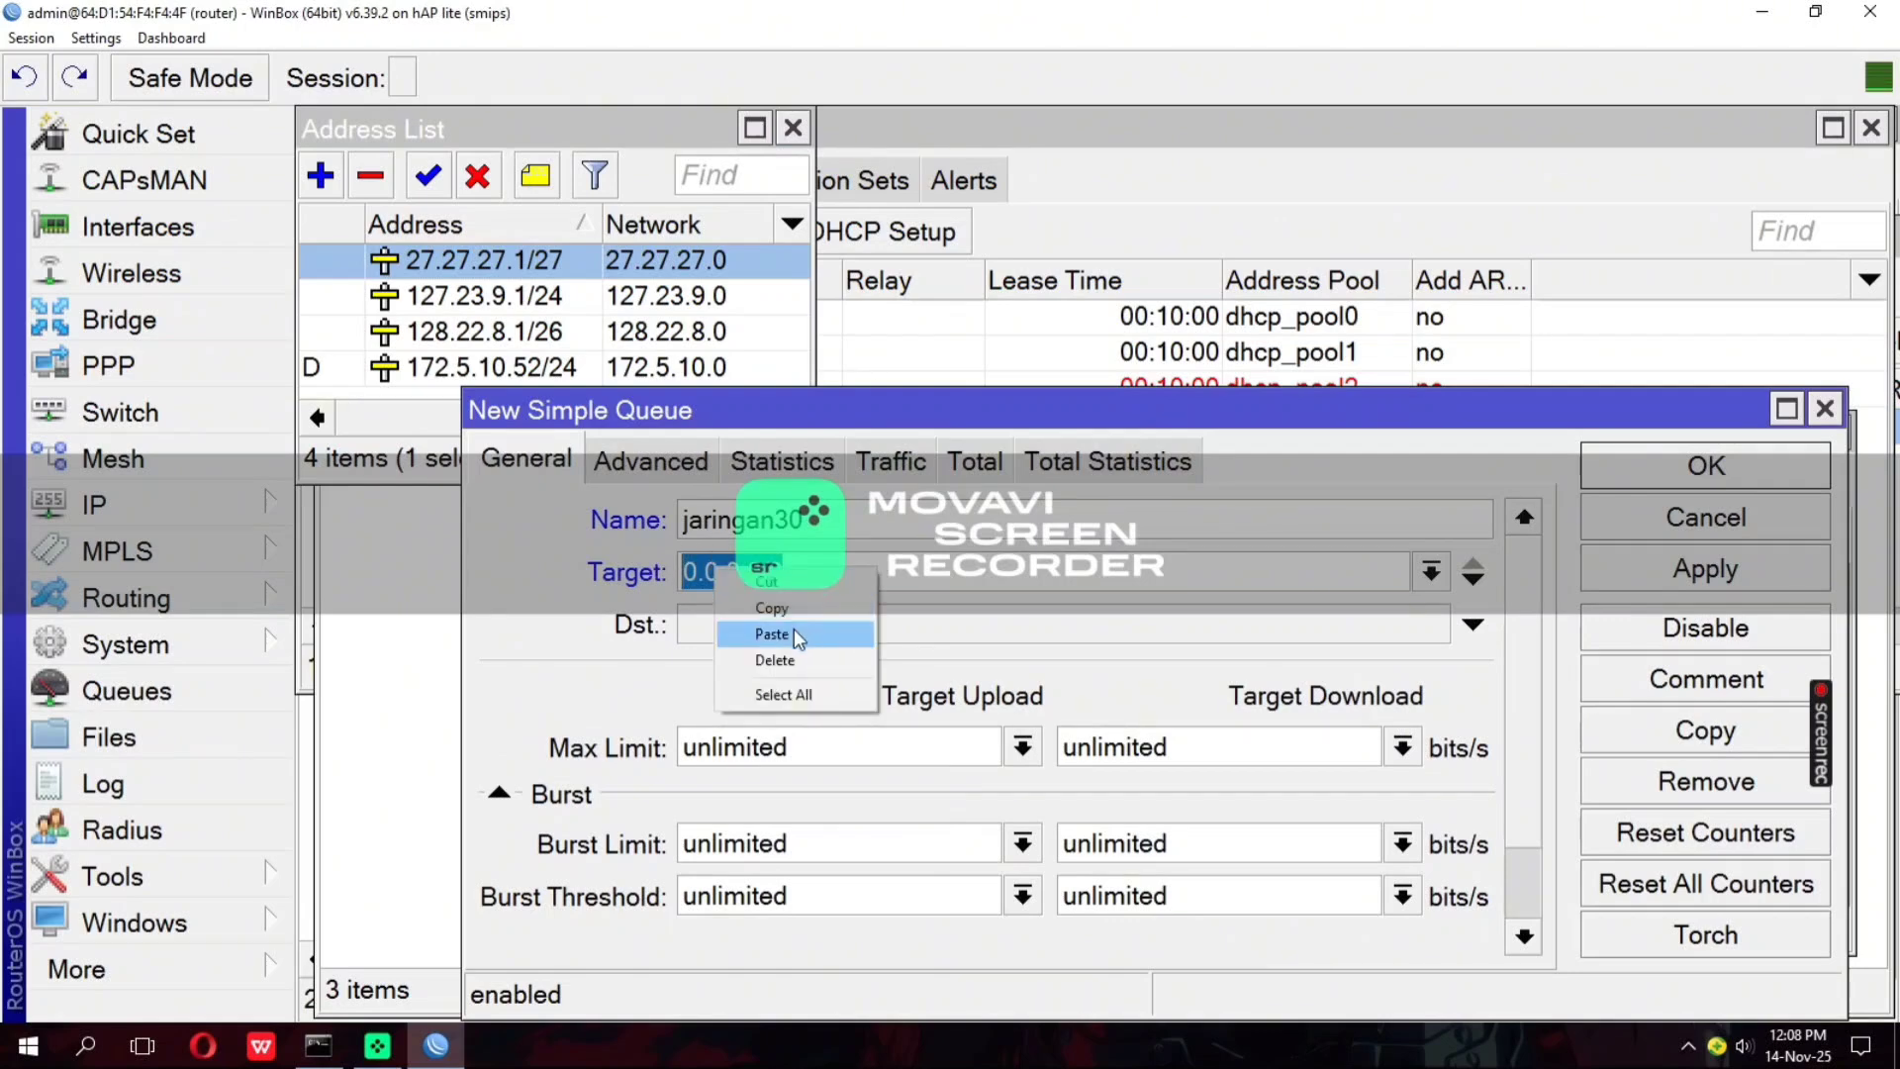
{"action": "left_click", "coordinate": [772, 633]}
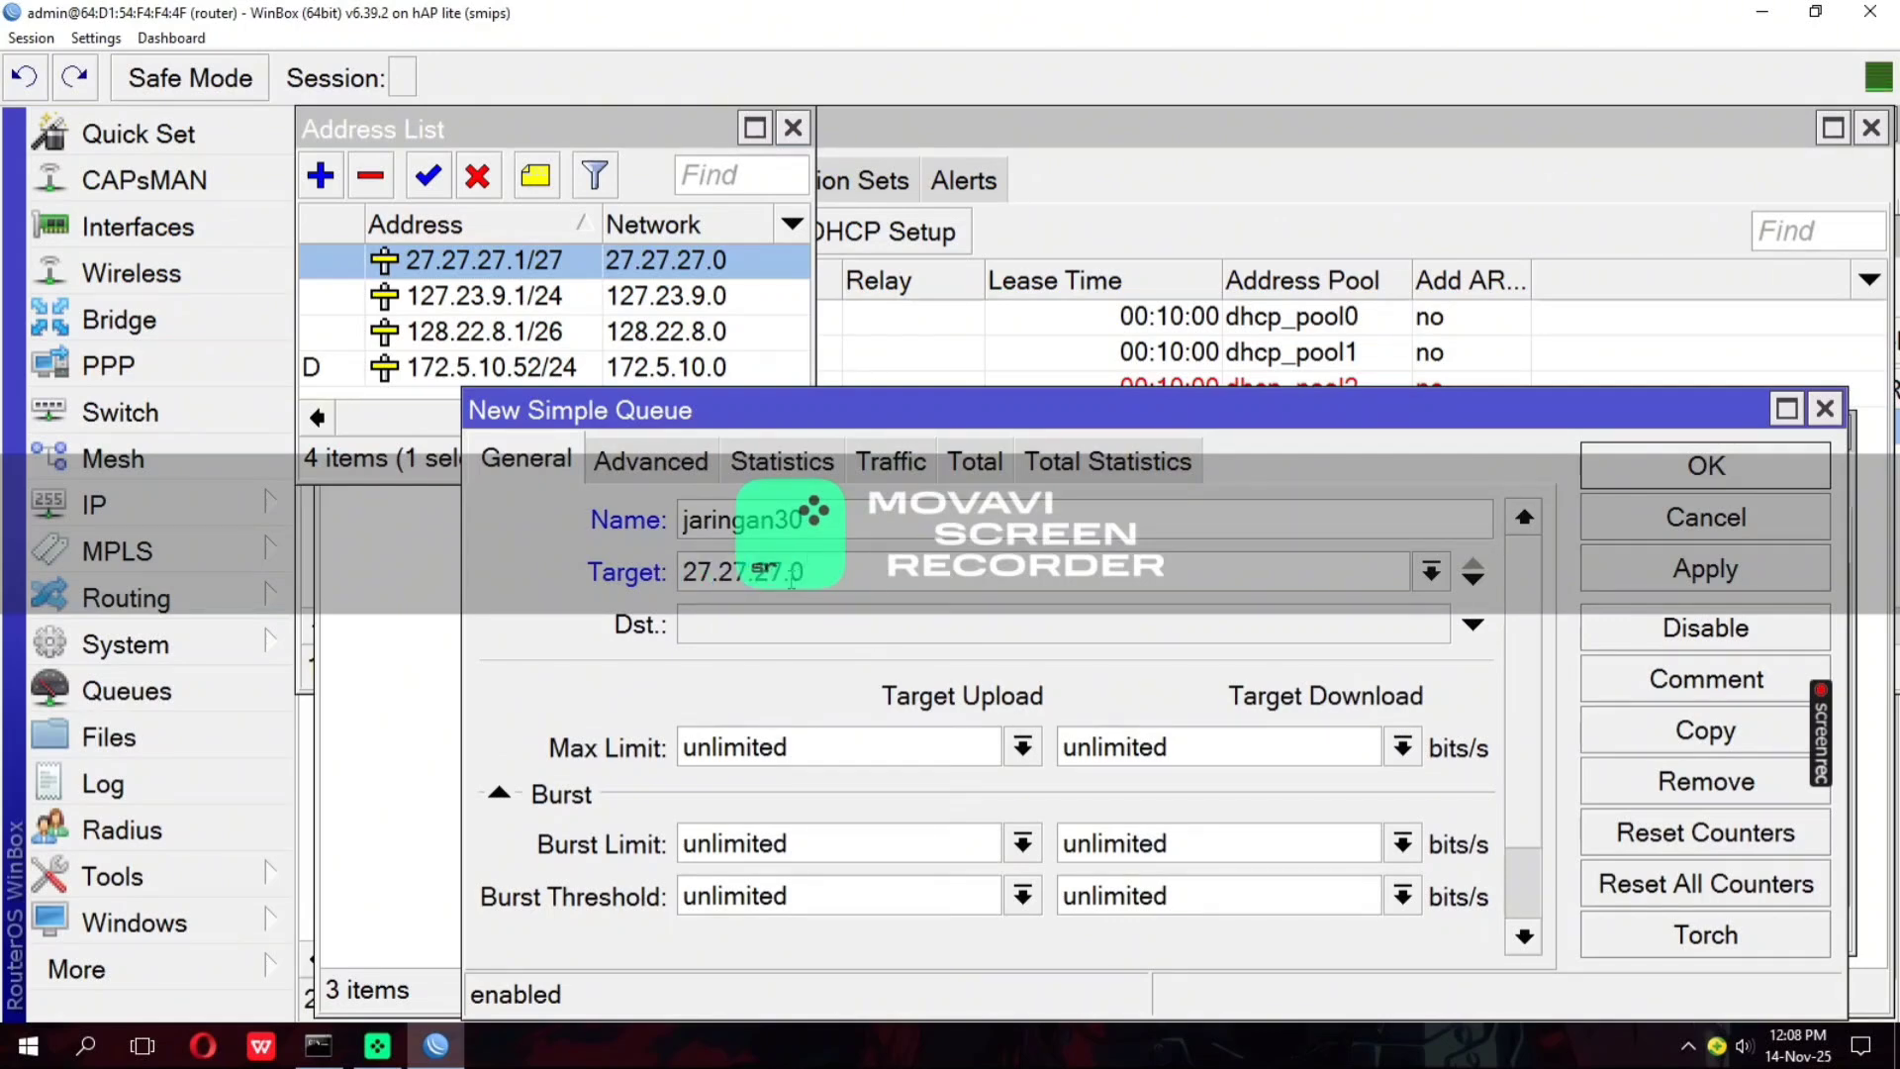
{"action": "type", "text": "/27"}
Set the jaringan30 queue's max limit to 4M for target upload and 2M for target download
{"action": "left_click", "coordinate": [1022, 747]}
{"action": "left_click", "coordinate": [871, 644]}
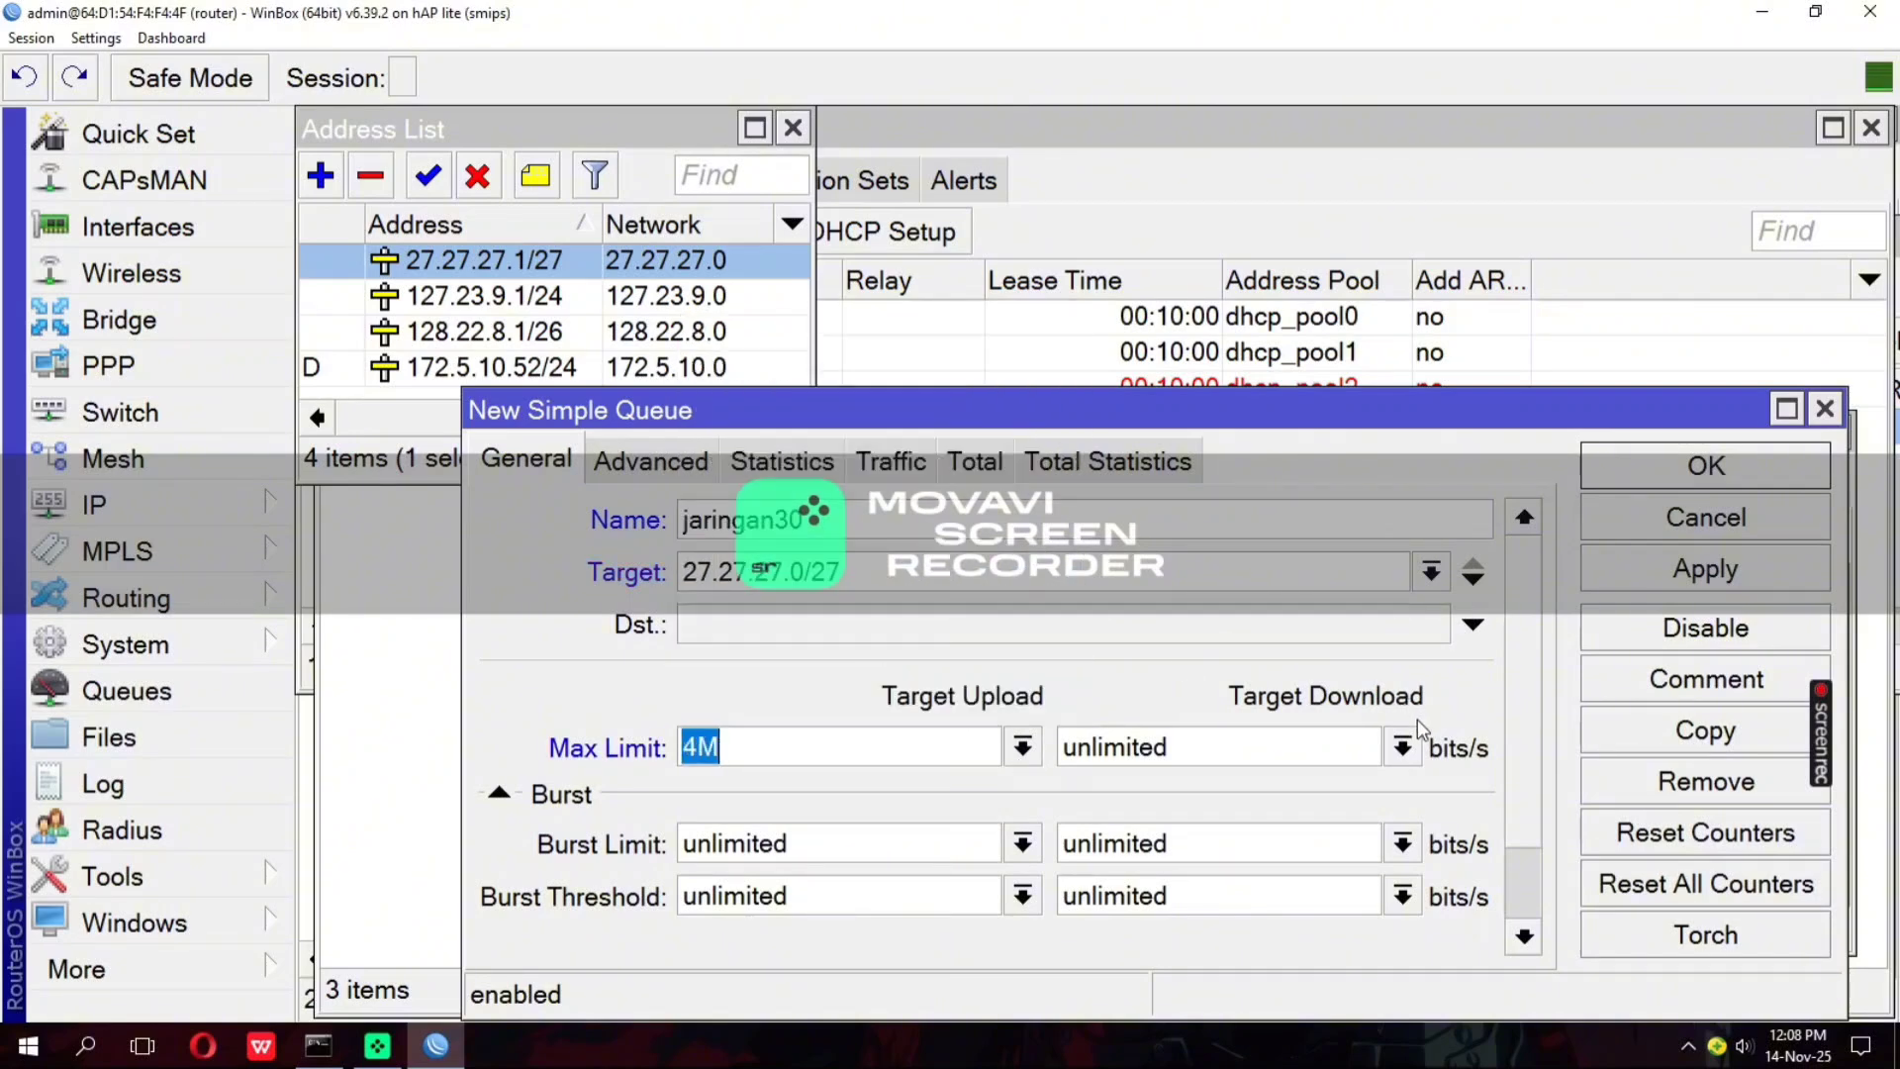
{"action": "left_click", "coordinate": [1402, 747]}
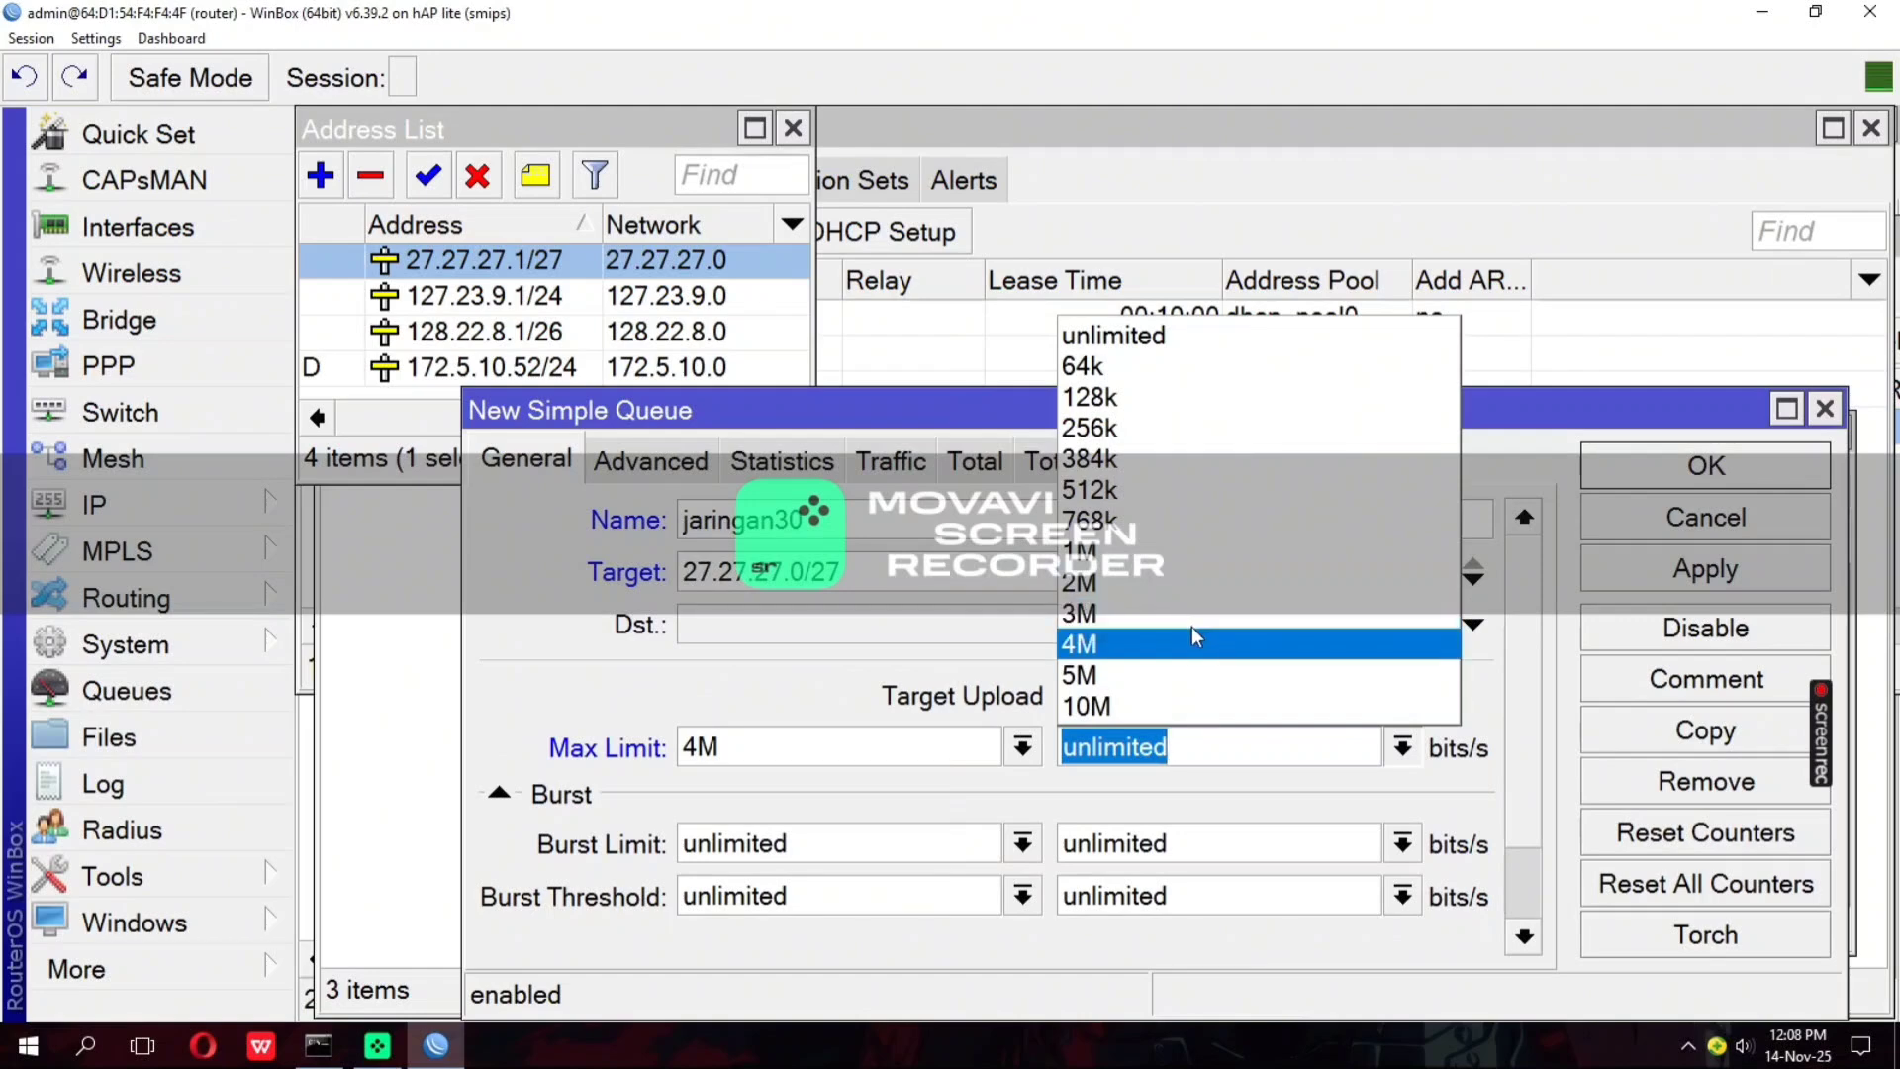
{"action": "left_click", "coordinate": [1158, 581]}
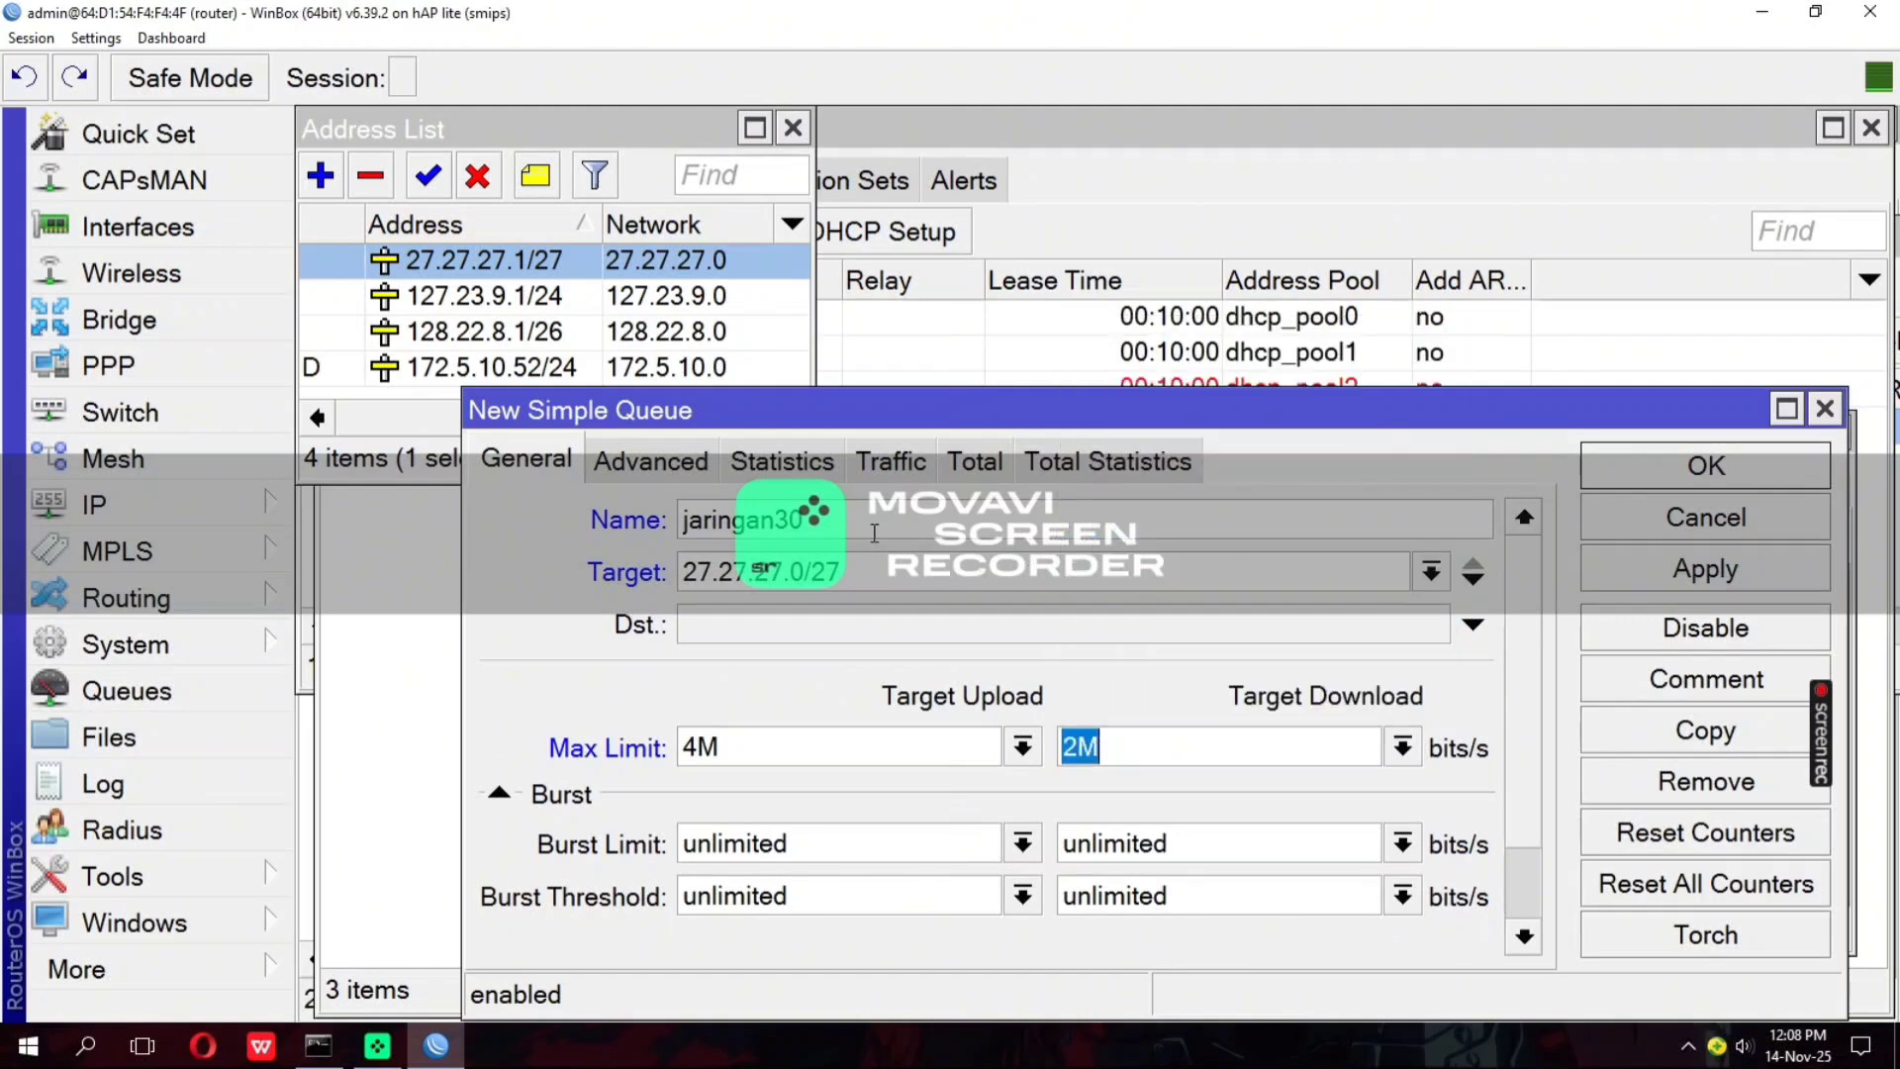
Set the jaringan30 queue's Limit At to 512k upload and 1M download, then save the queue
{"action": "left_click", "coordinate": [634, 473]}
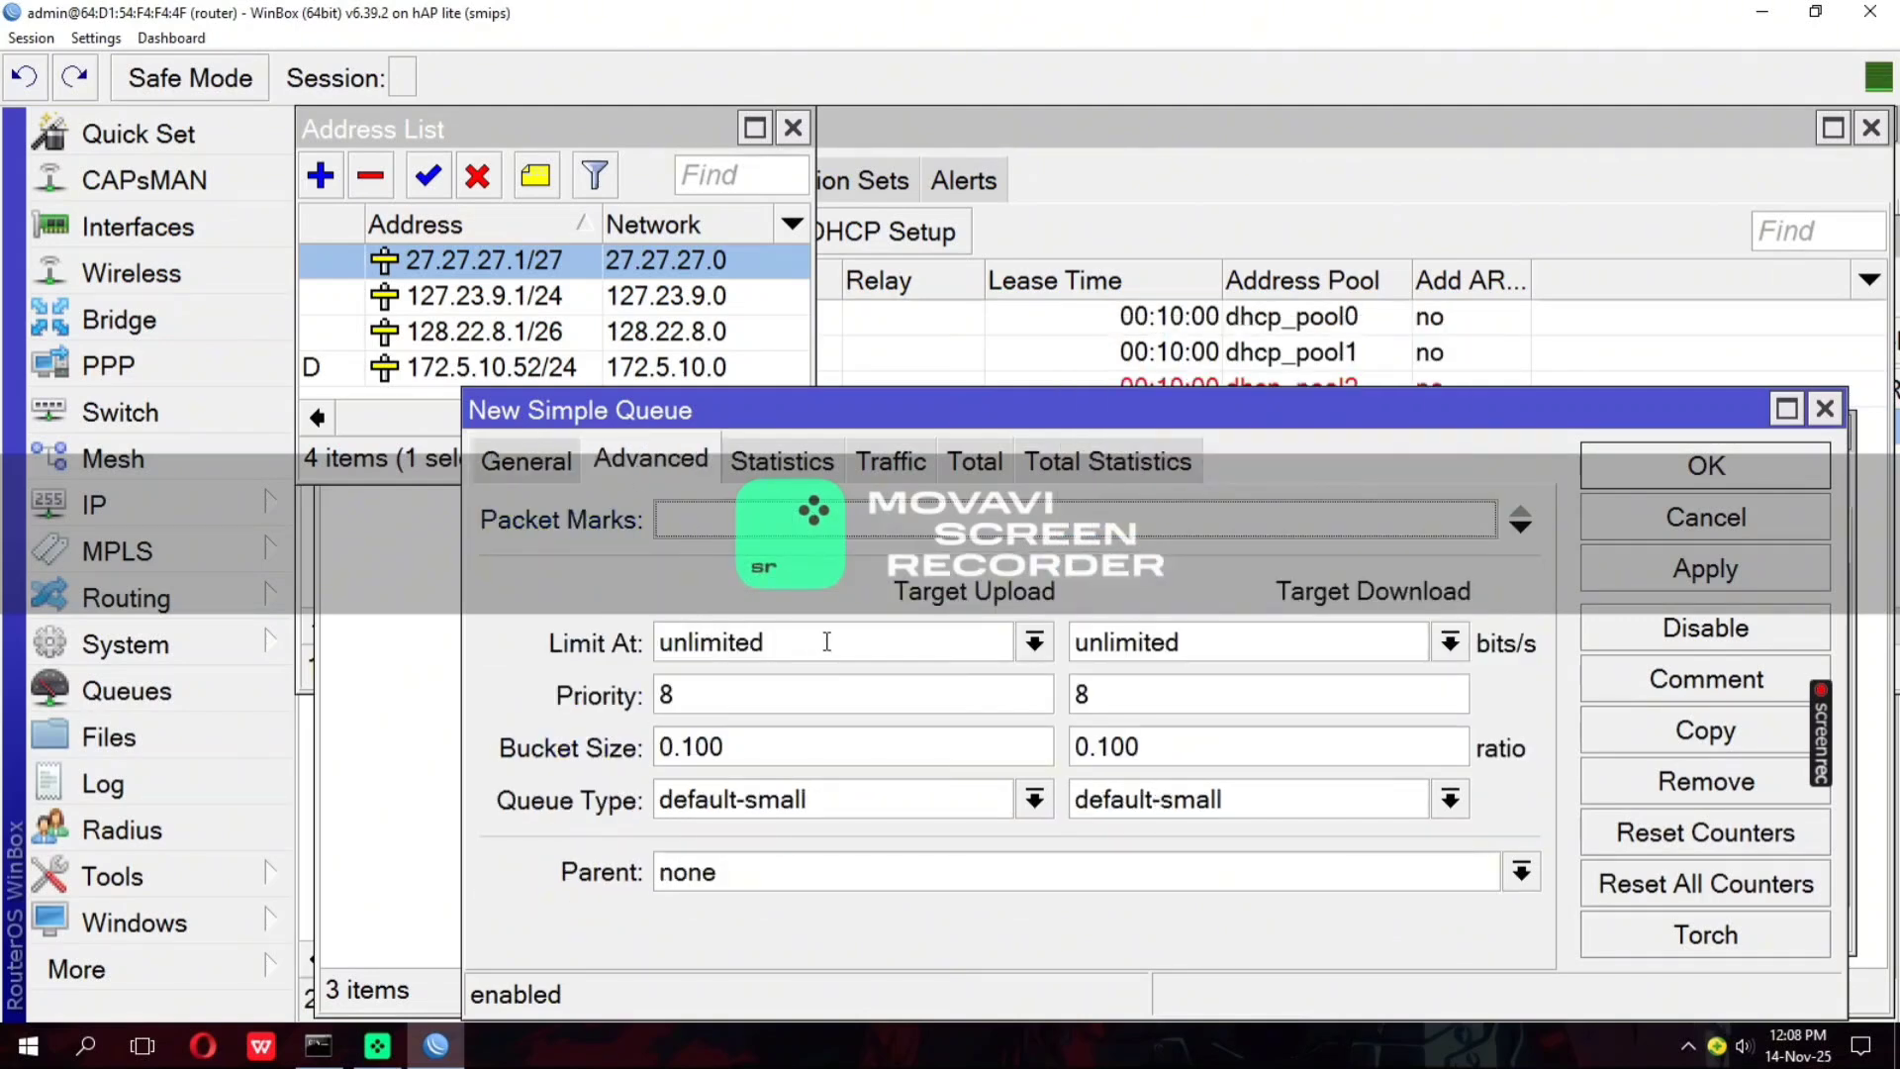
{"action": "left_click", "coordinate": [1035, 643]}
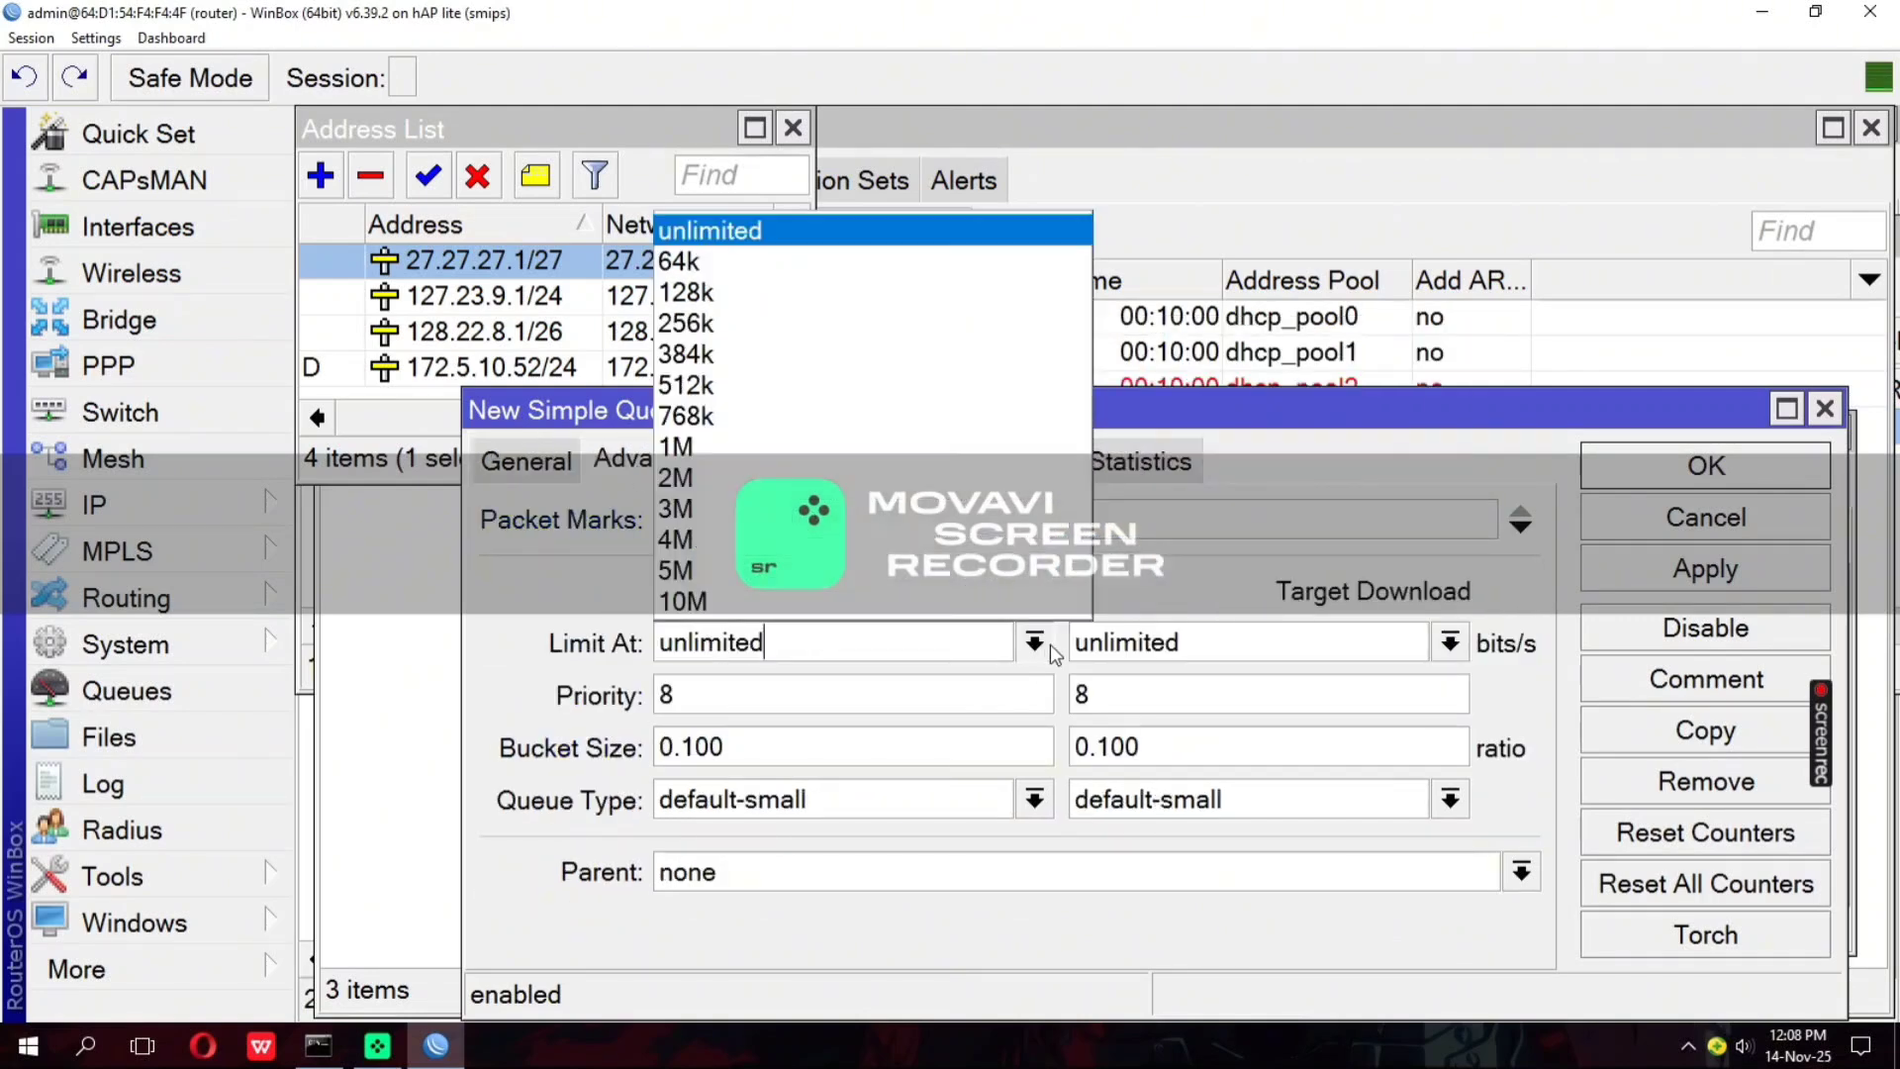
{"action": "left_click", "coordinate": [829, 378]}
{"action": "left_click", "coordinate": [1448, 643]}
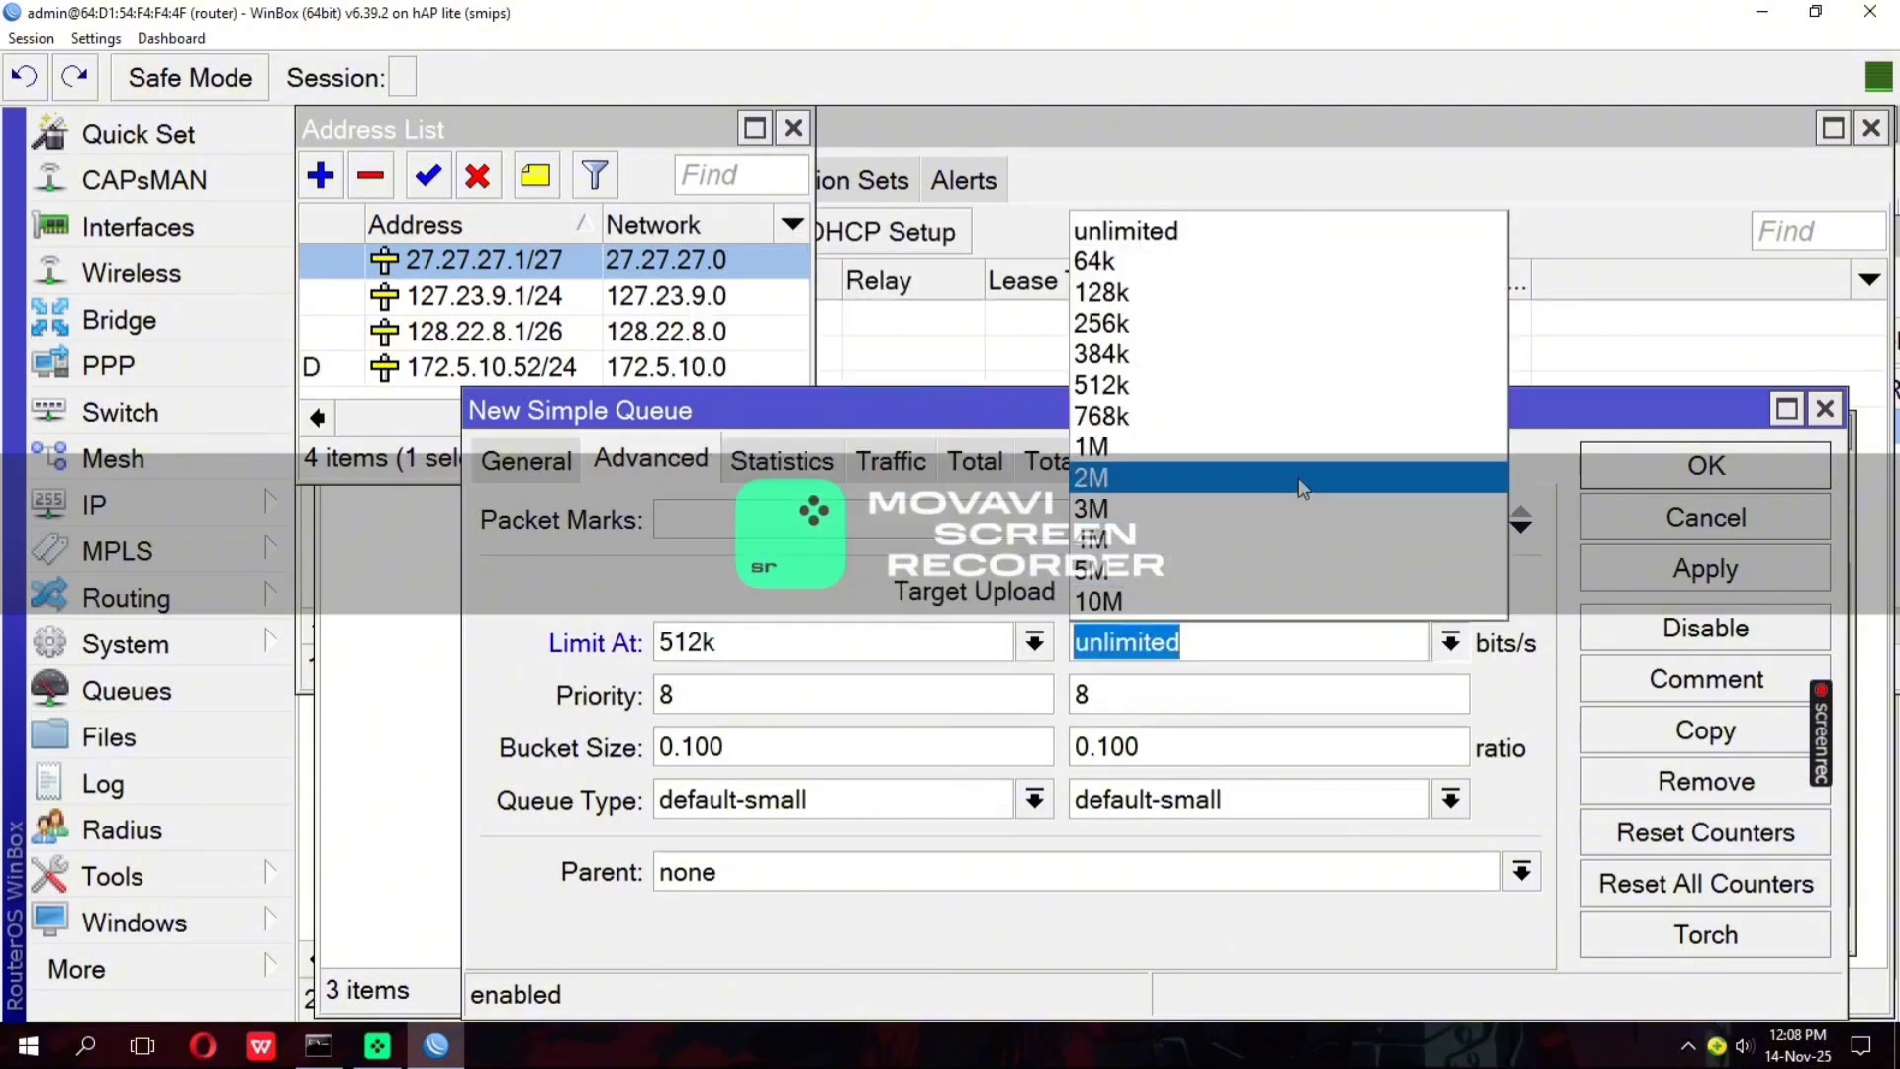
{"action": "left_click", "coordinate": [1296, 447]}
{"action": "left_click", "coordinate": [1641, 584]}
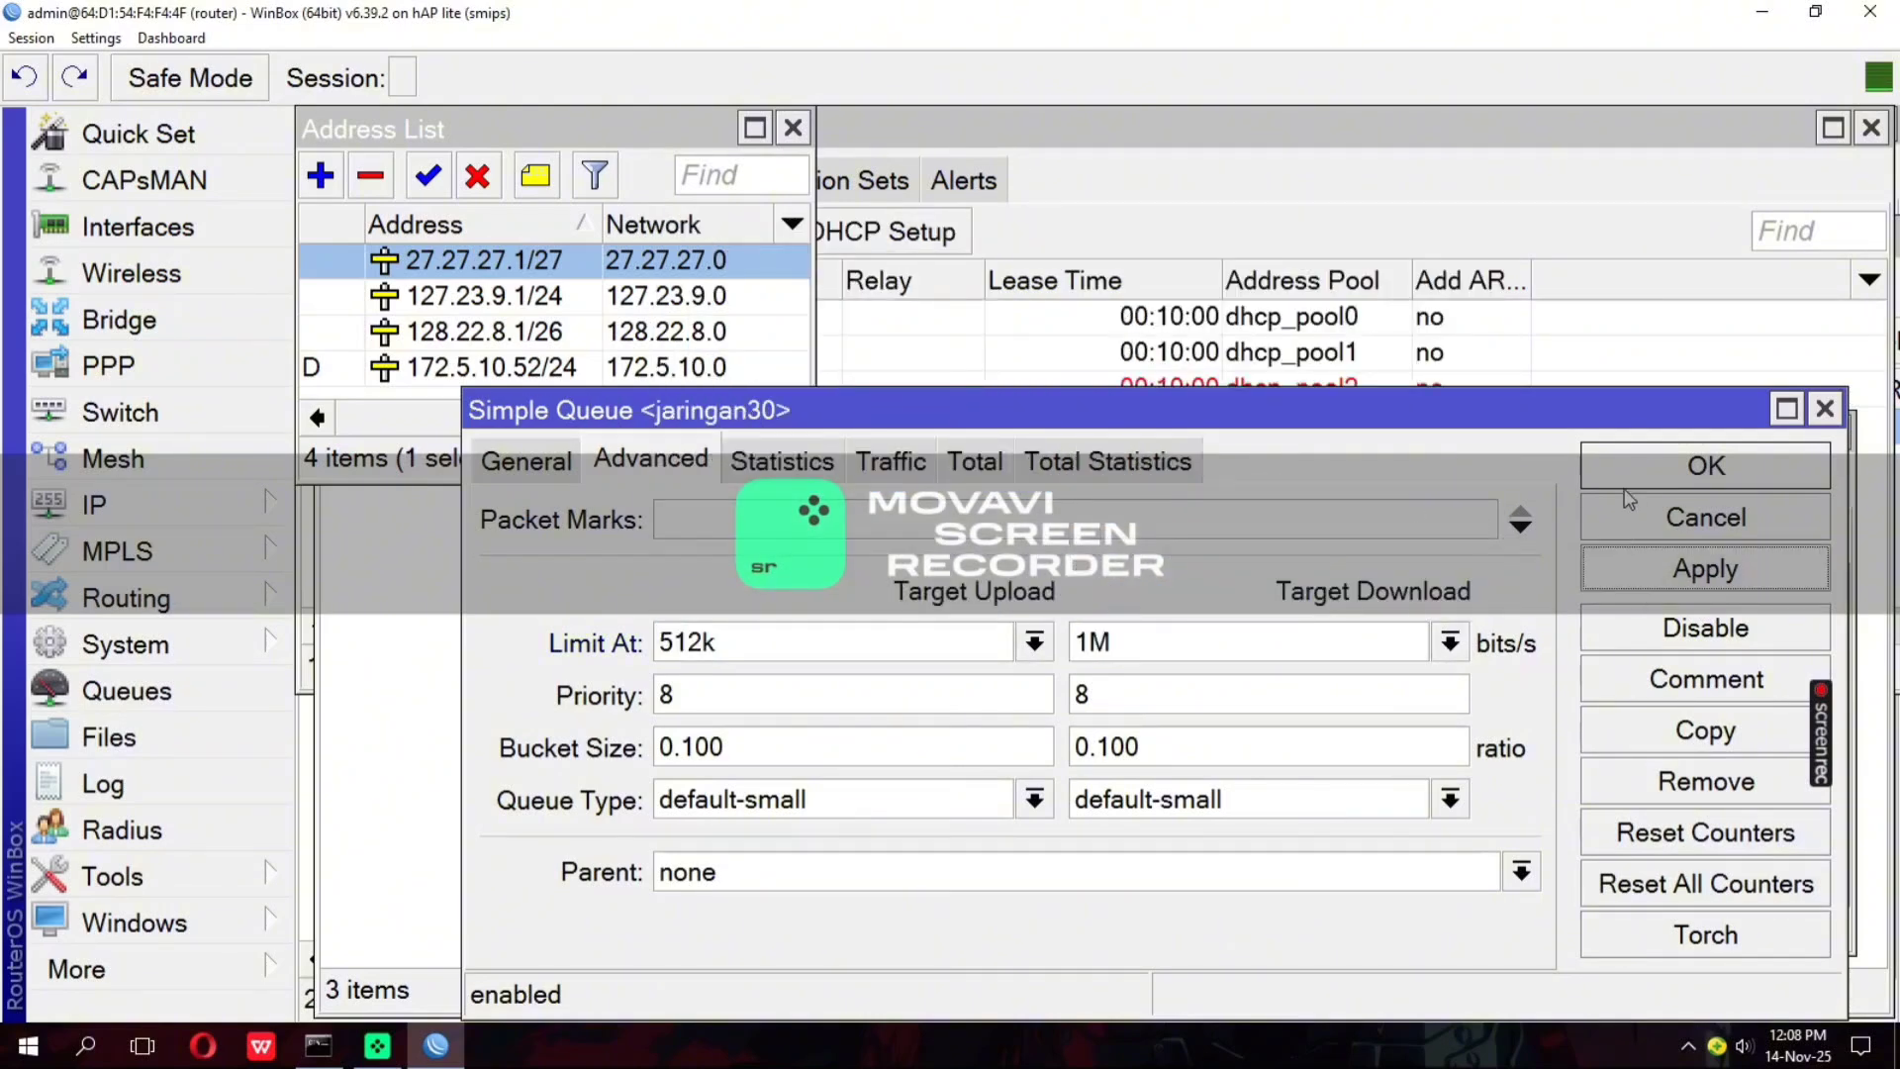
{"action": "left_click", "coordinate": [1628, 473]}
Start another new simple queue and name it jaringan50
{"action": "left_click", "coordinate": [820, 535]}
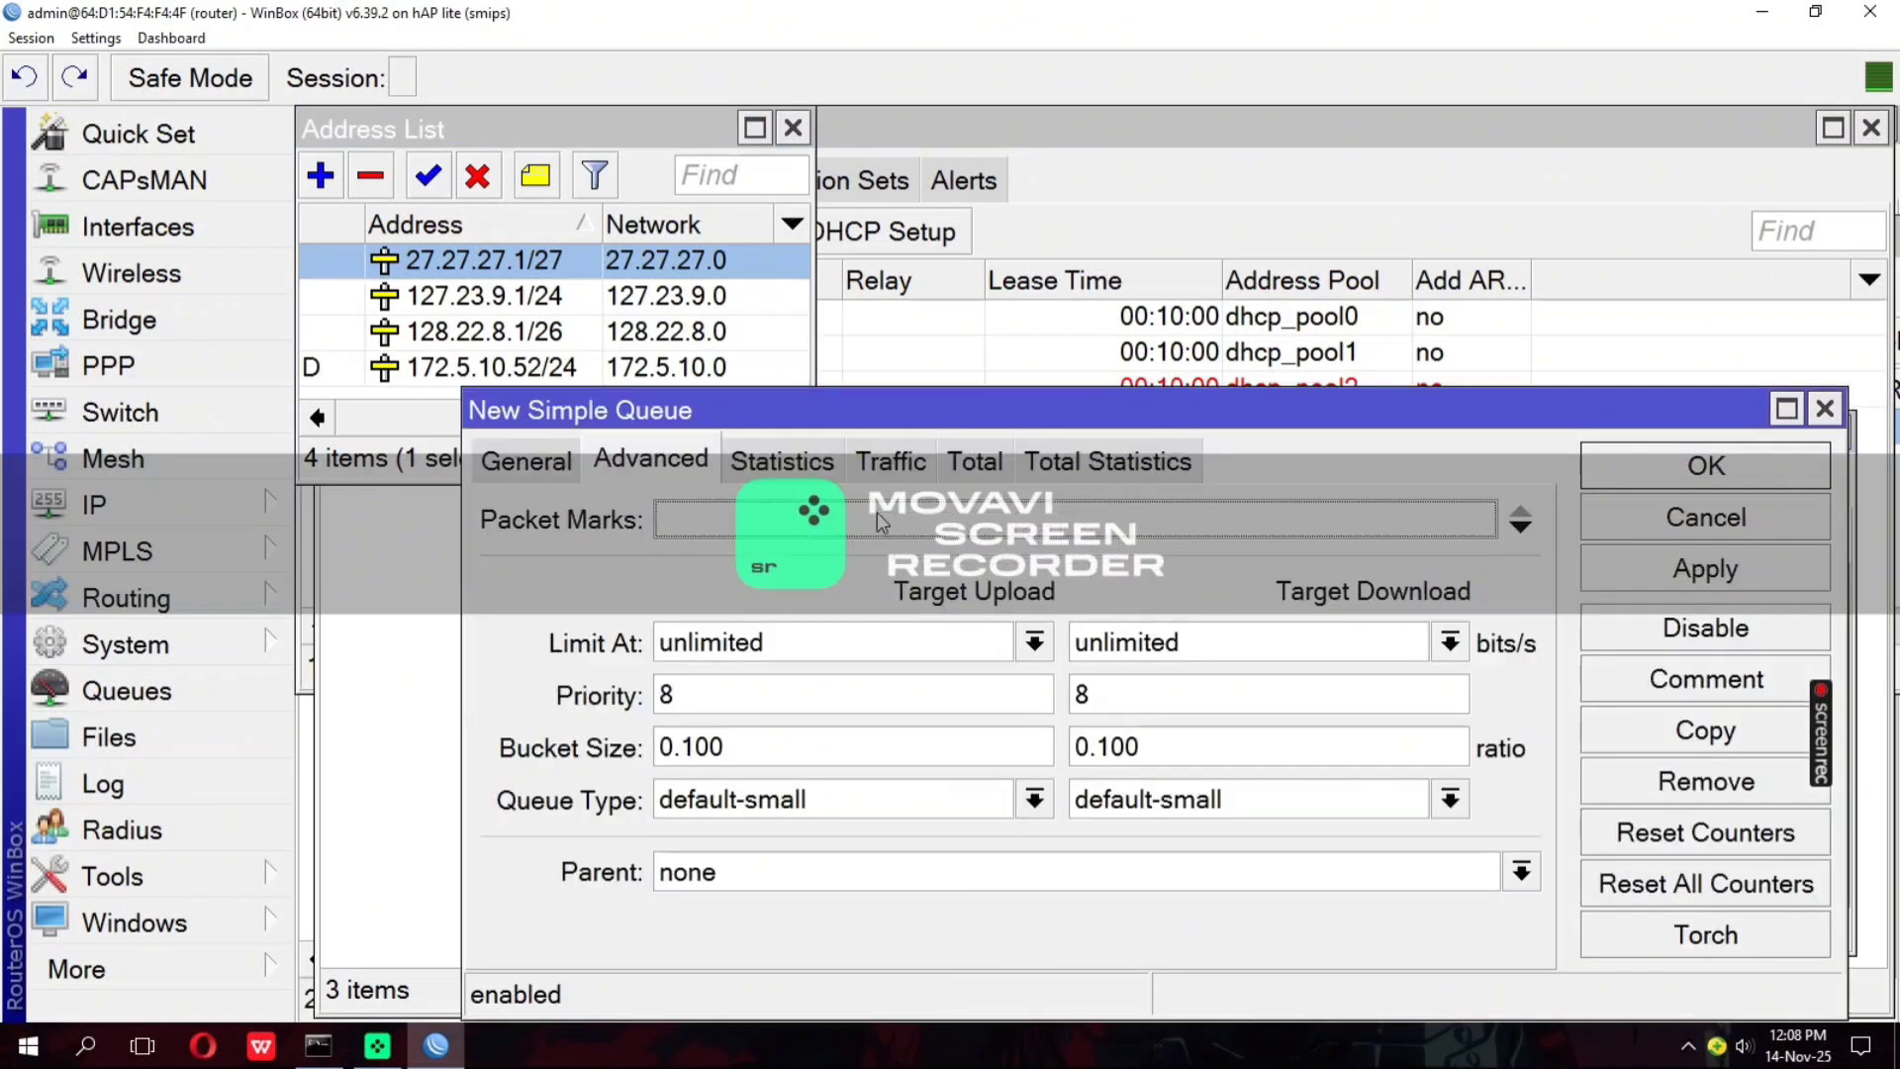
{"action": "left_click", "coordinate": [562, 461]}
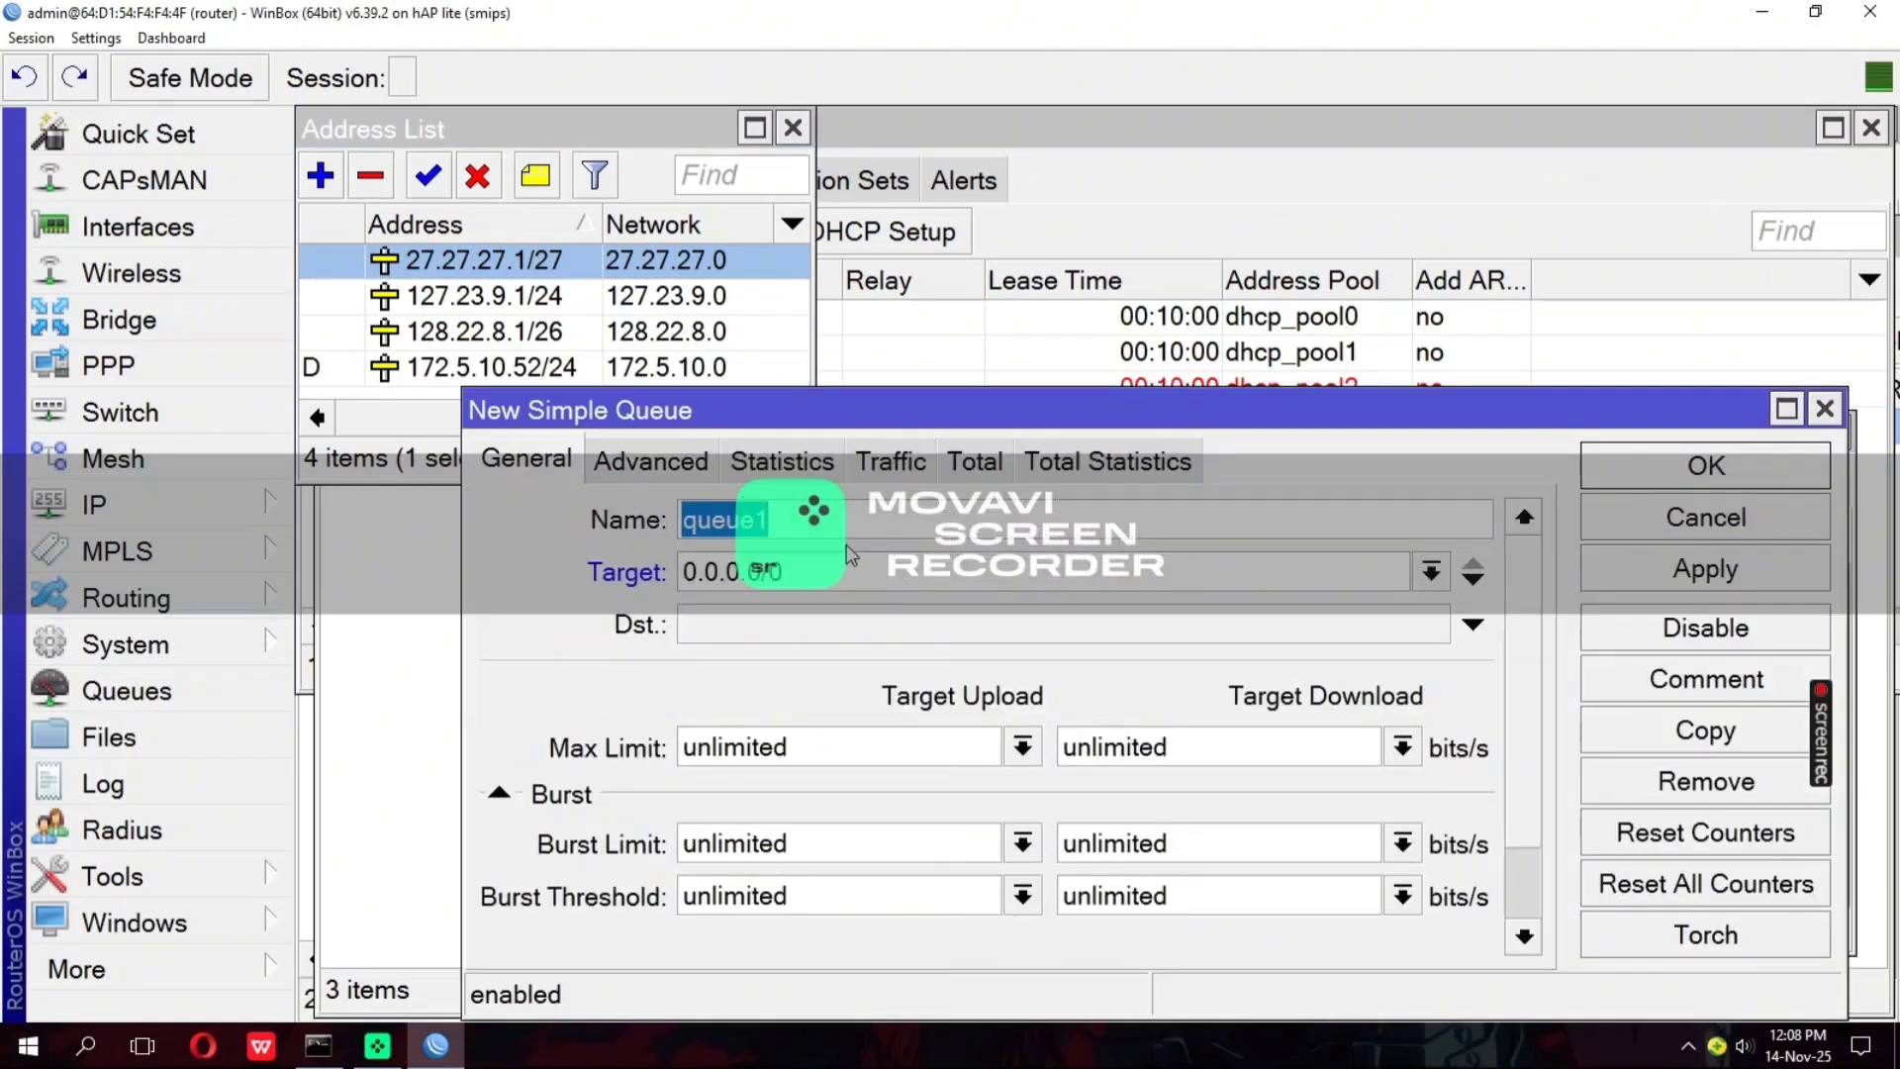
{"action": "type", "text": "jaringan50"}
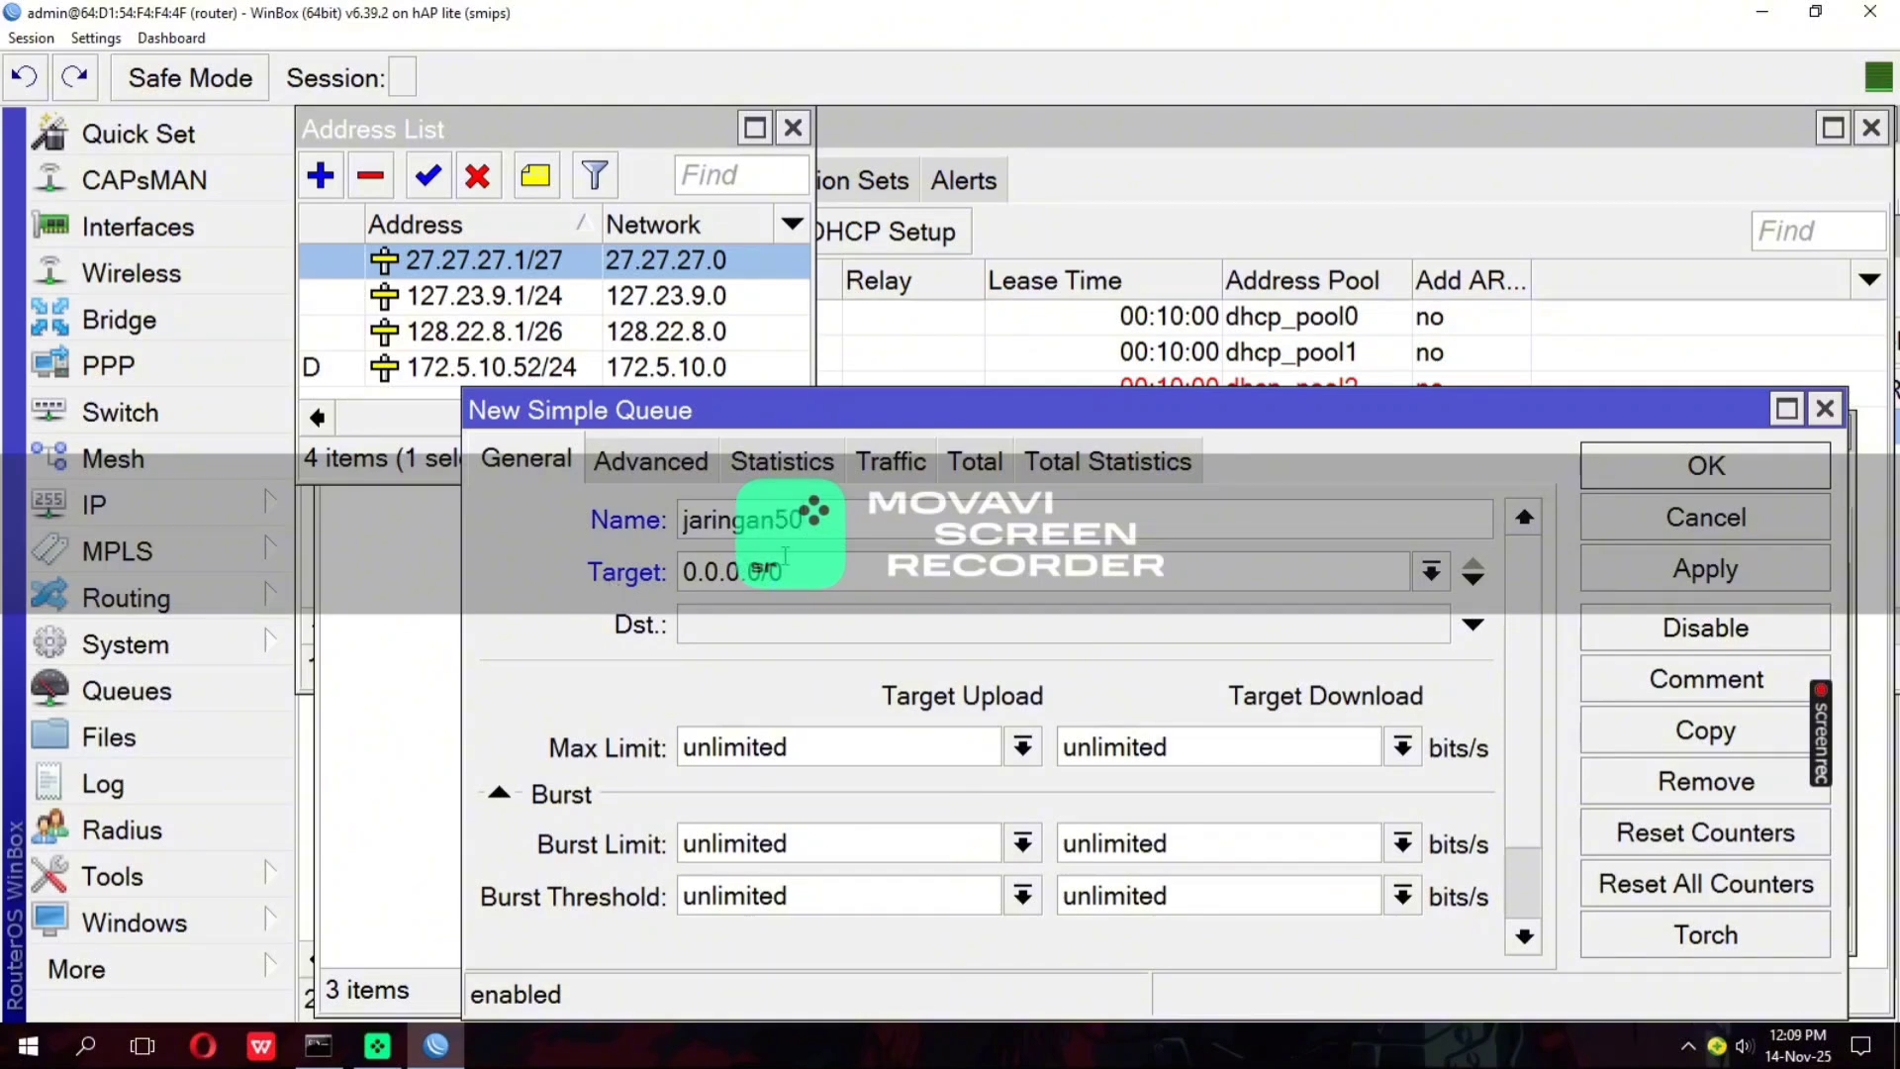
{"action": "left_click_drag", "start_coordinate": [784, 555], "coordinate": [653, 554]}
{"action": "double_click", "coordinate": [550, 296]}
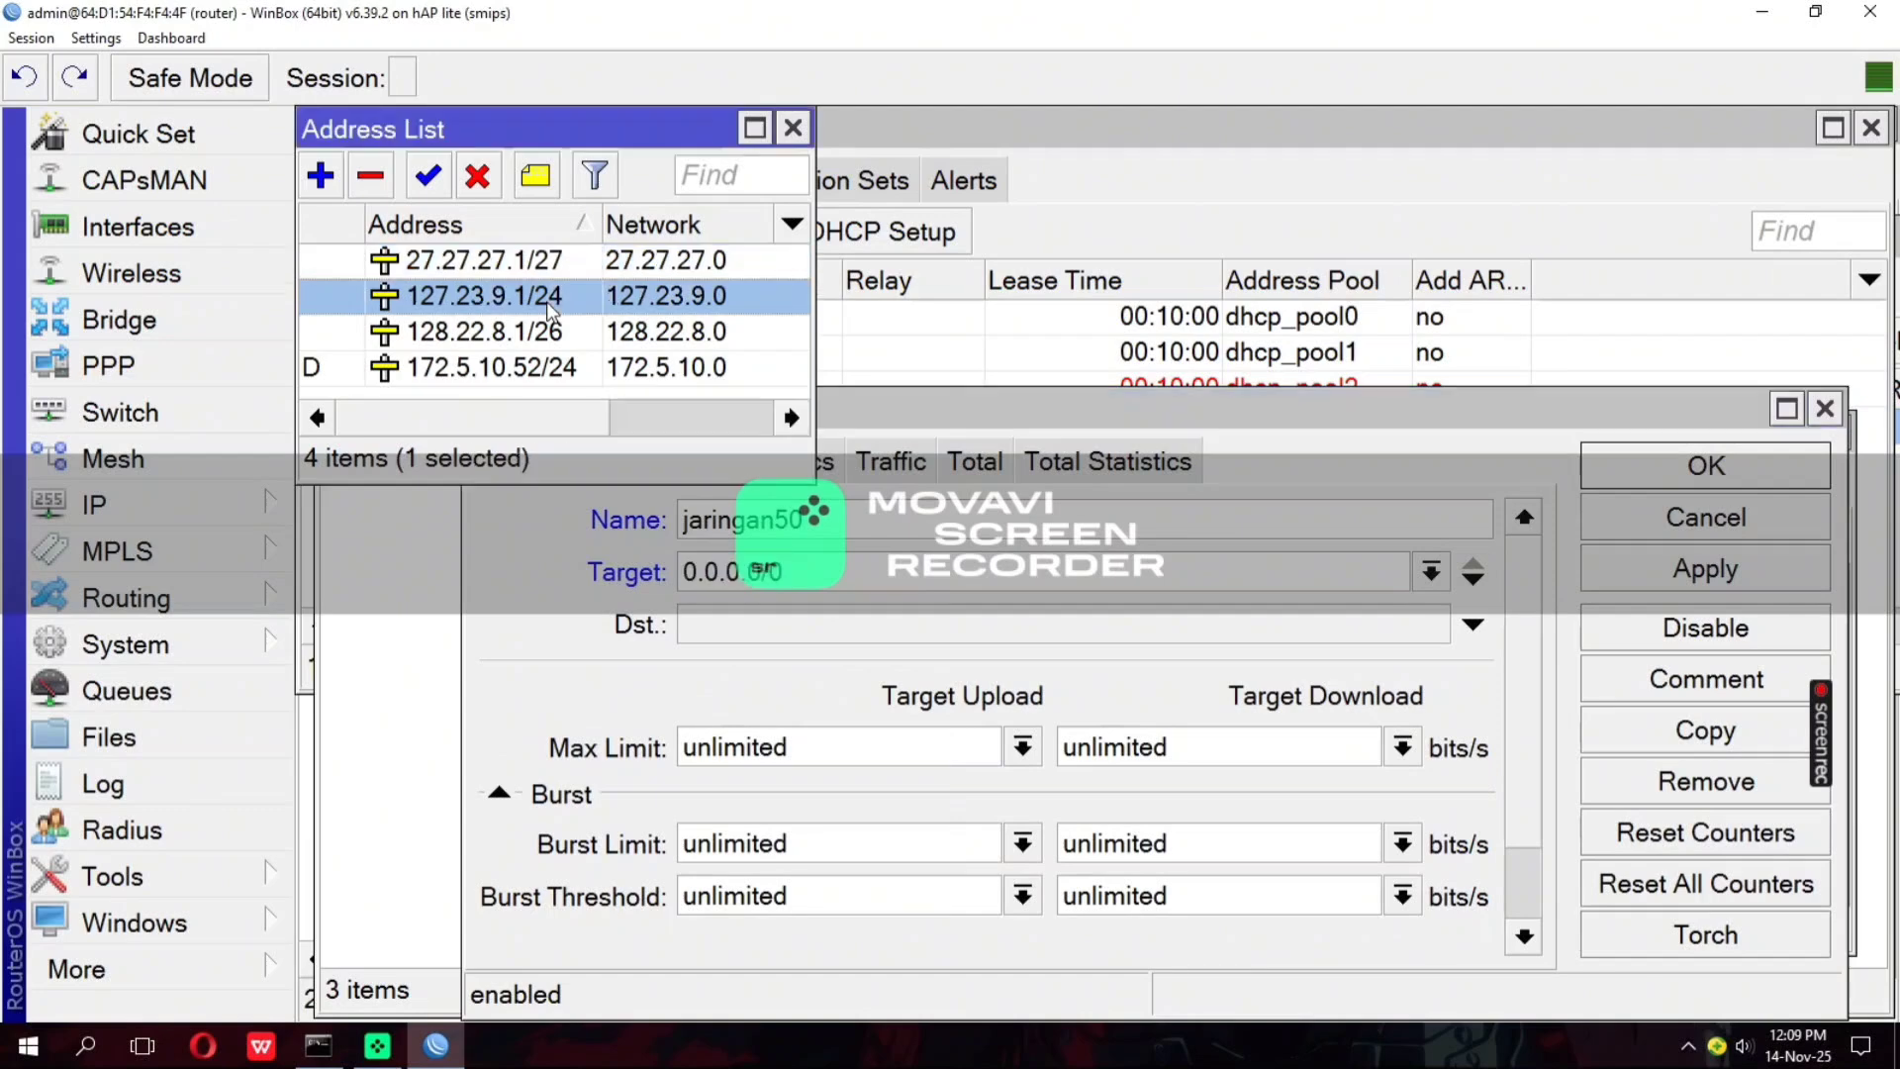
{"action": "left_click_drag", "start_coordinate": [1061, 477], "coordinate": [827, 509]}
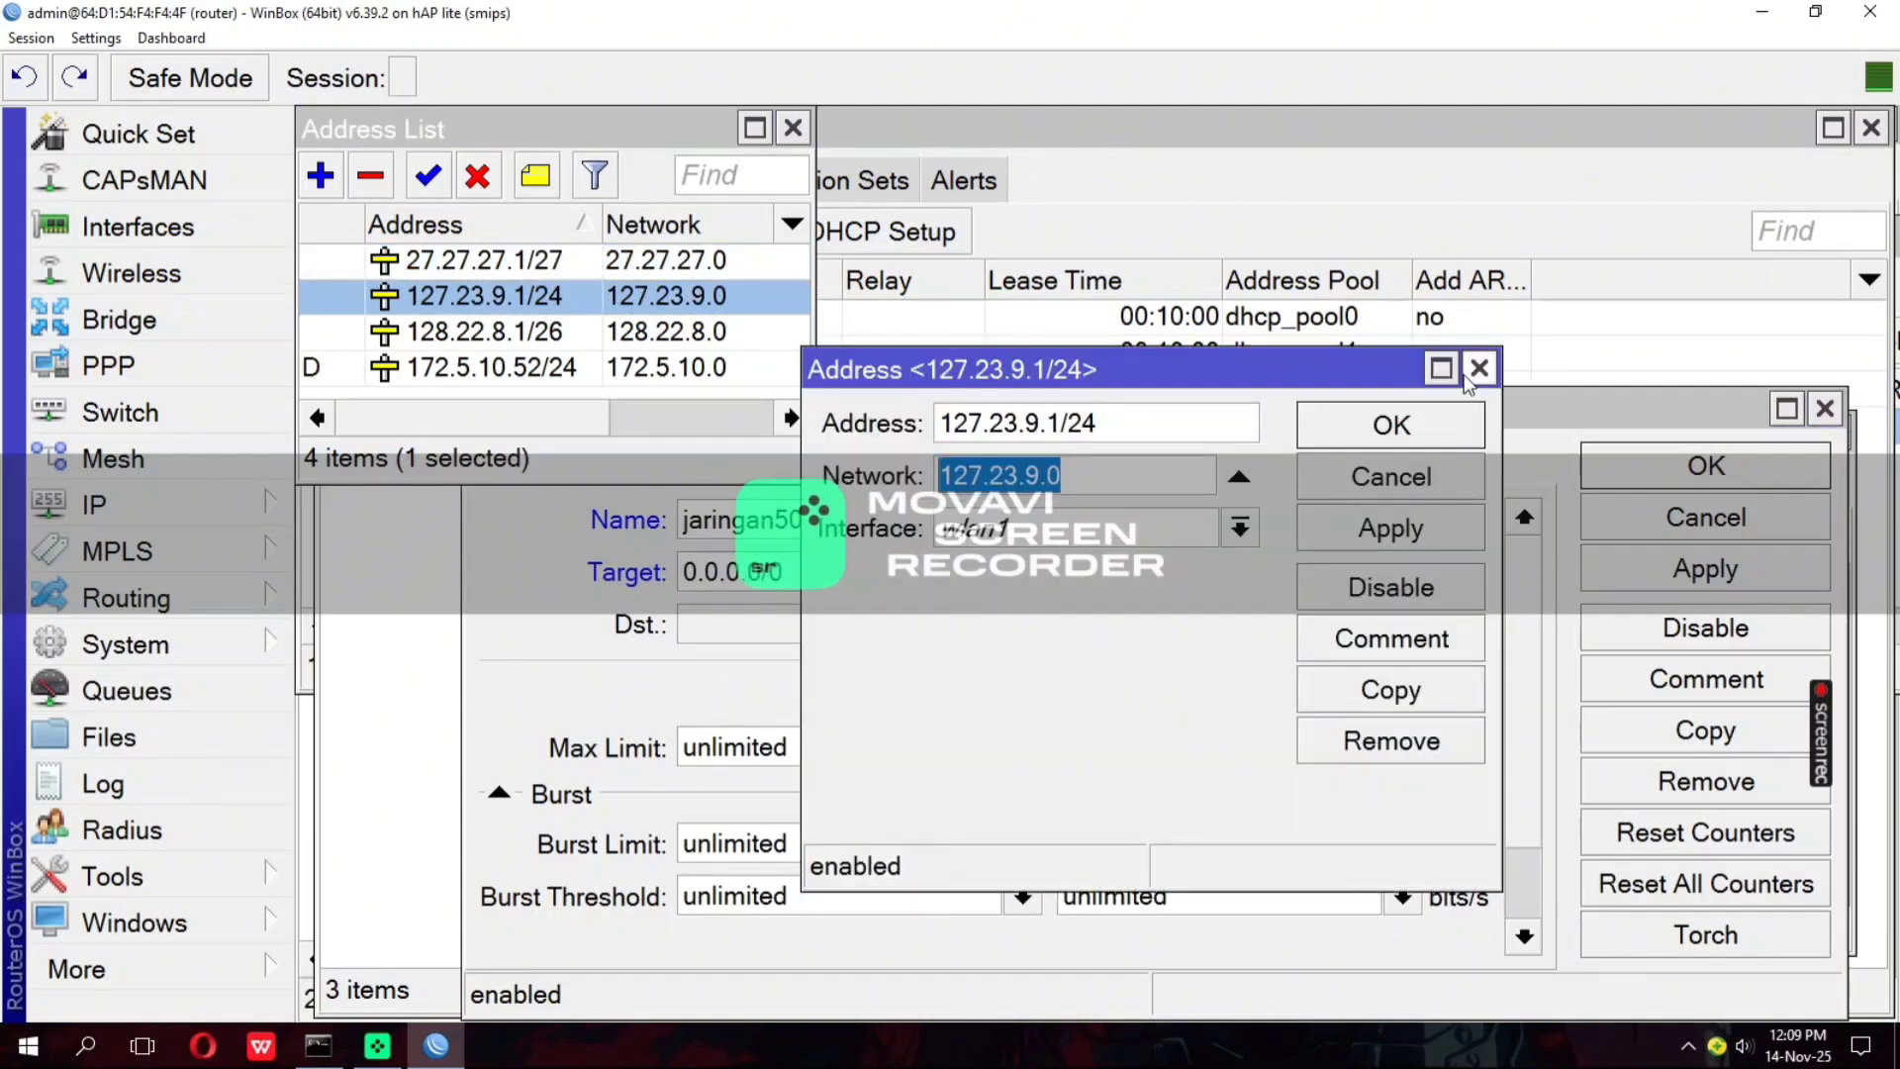
{"action": "left_click", "coordinate": [1478, 369]}
Copy the network address from the vlan50siswa address entry and set the jaringan50 queue's target to 128.22.8.0/26
{"action": "left_click", "coordinate": [636, 338]}
{"action": "double_click", "coordinate": [636, 338]}
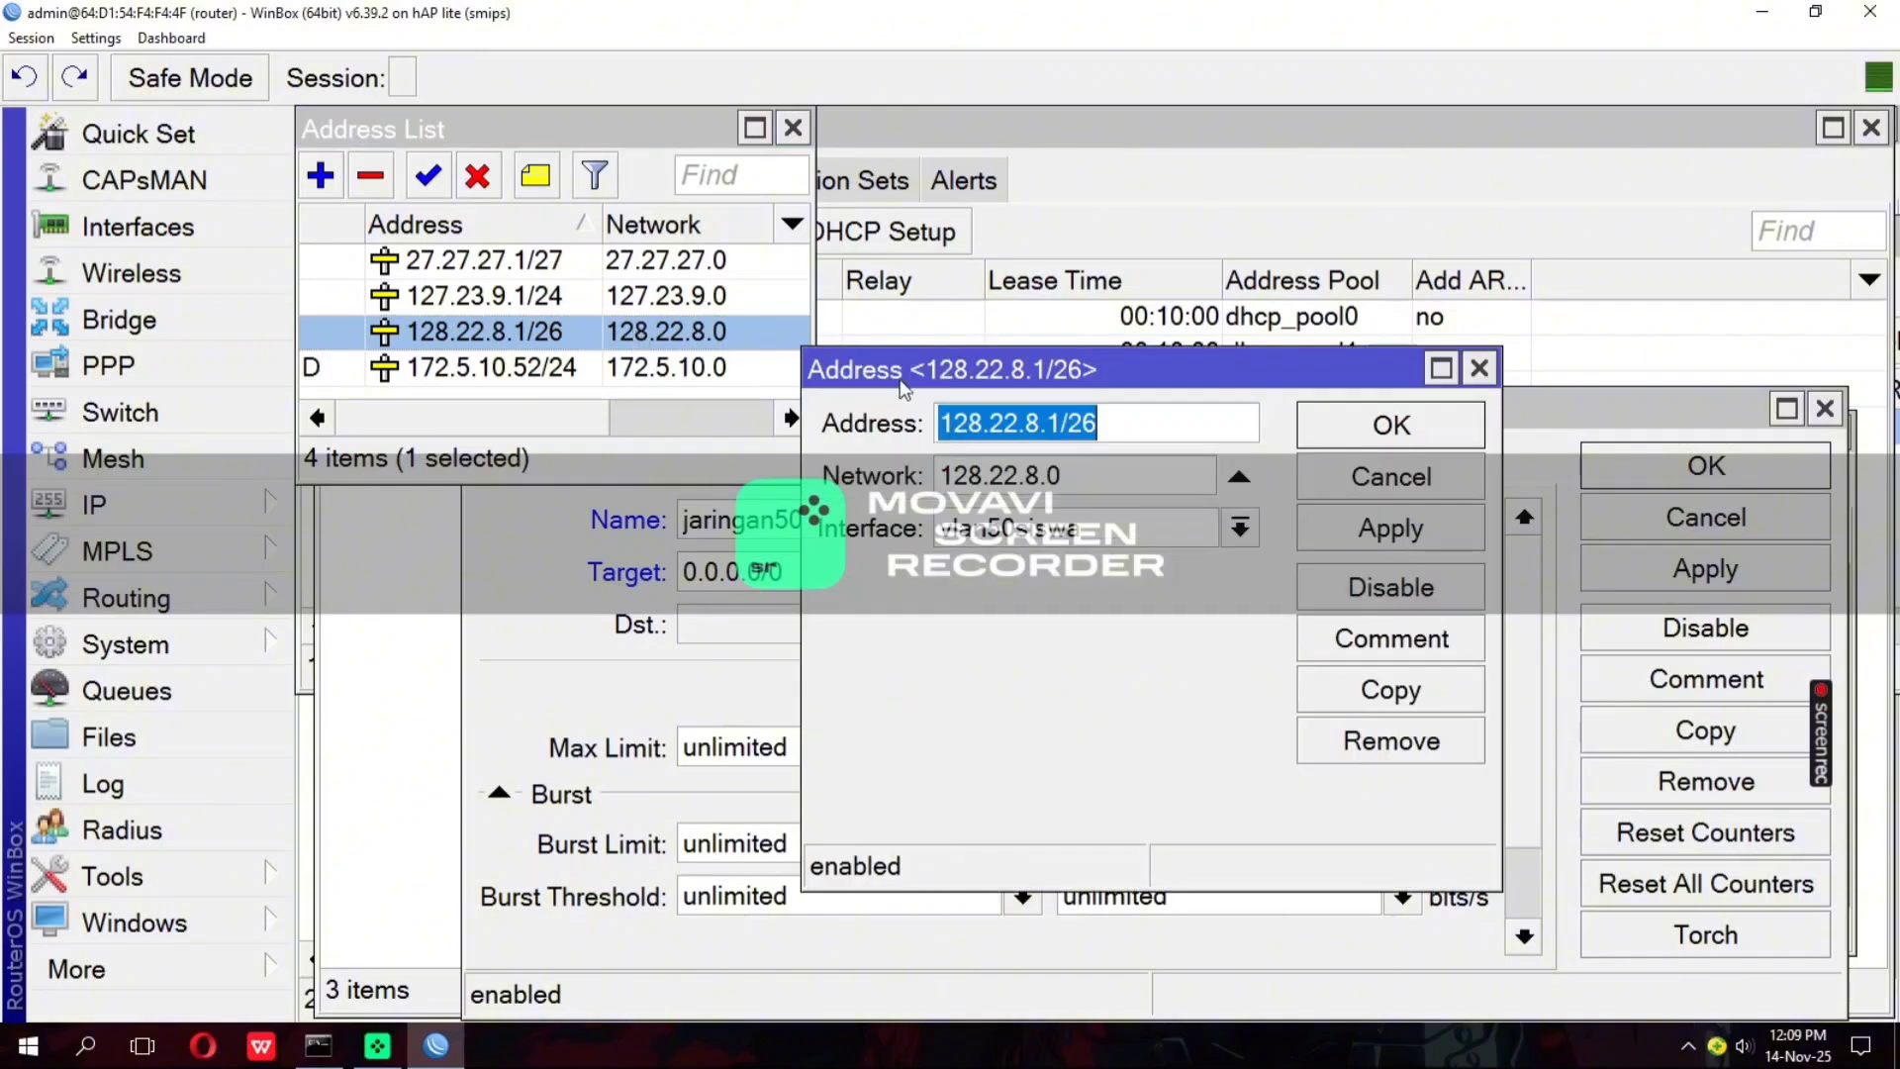
{"action": "left_click_drag", "start_coordinate": [1071, 475], "coordinate": [941, 476]}
{"action": "right_click", "coordinate": [941, 476]}
{"action": "left_click", "coordinate": [1032, 516]}
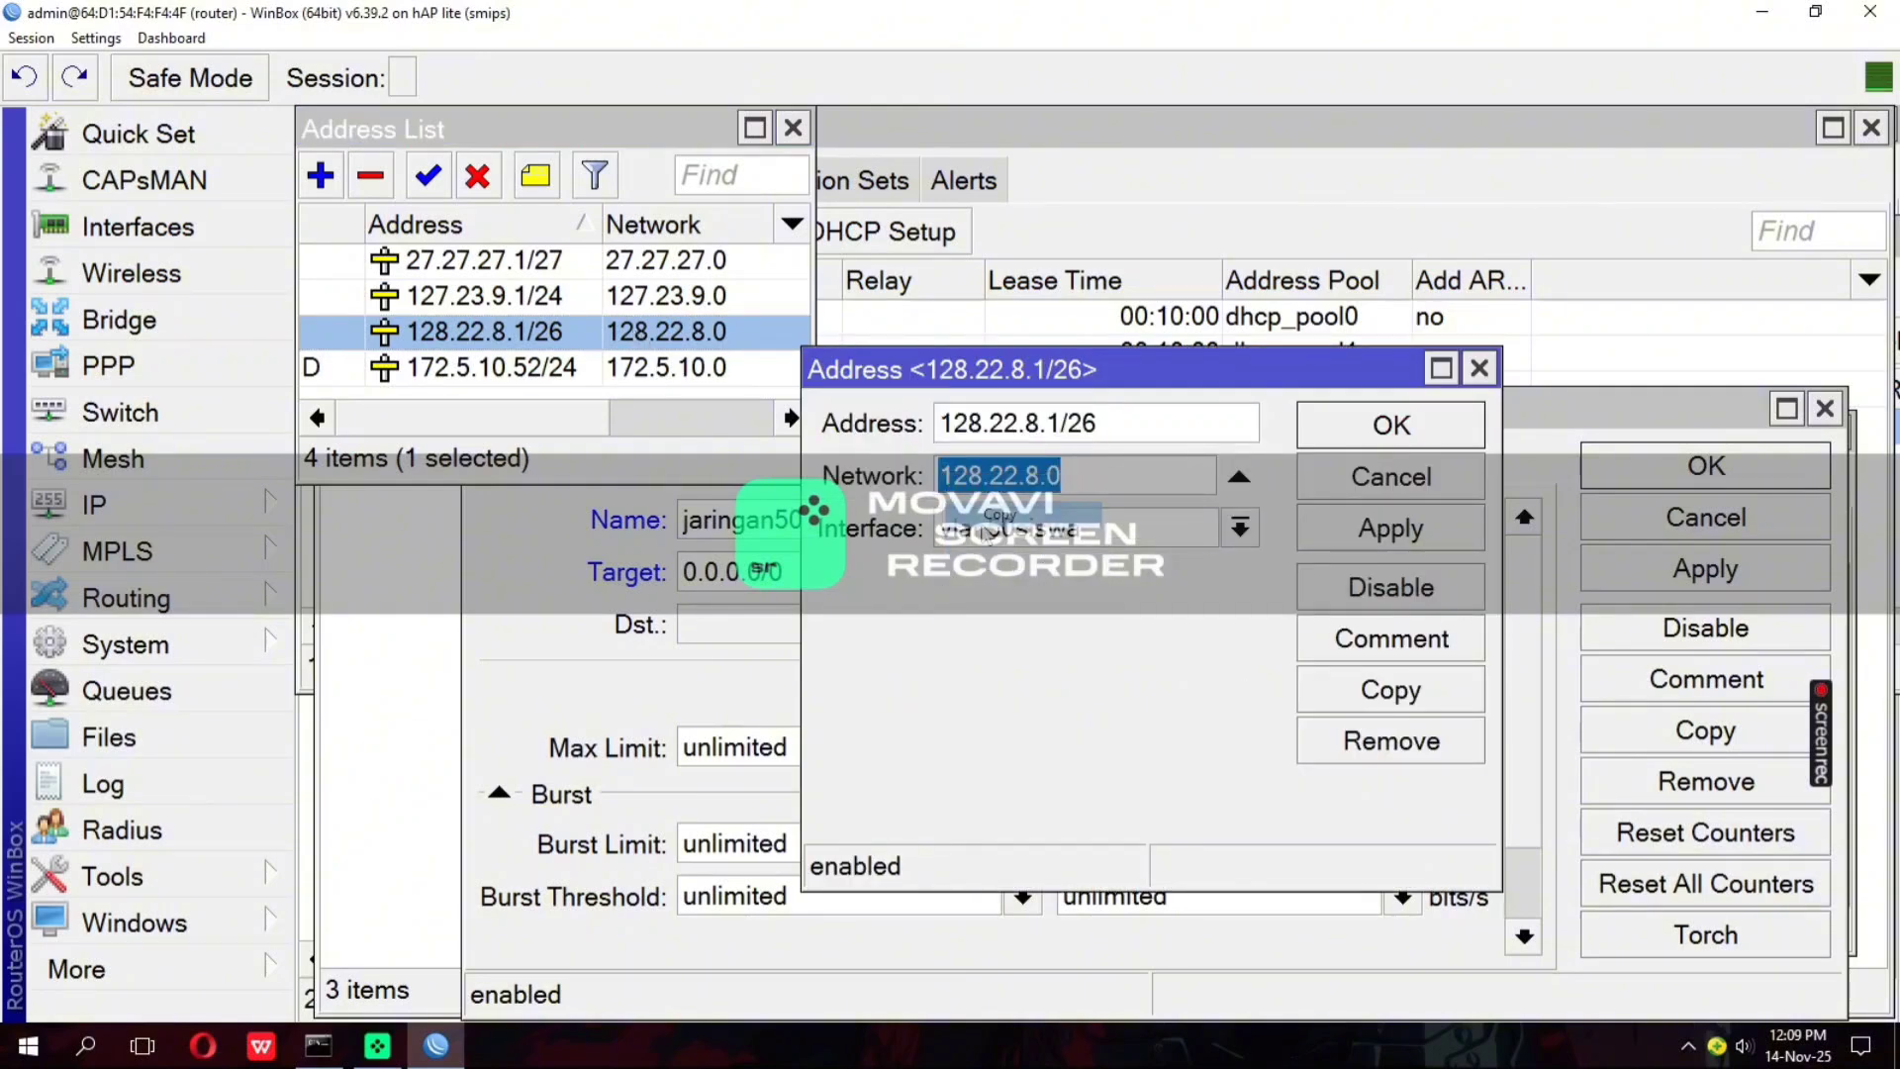
{"action": "left_click", "coordinate": [703, 627]}
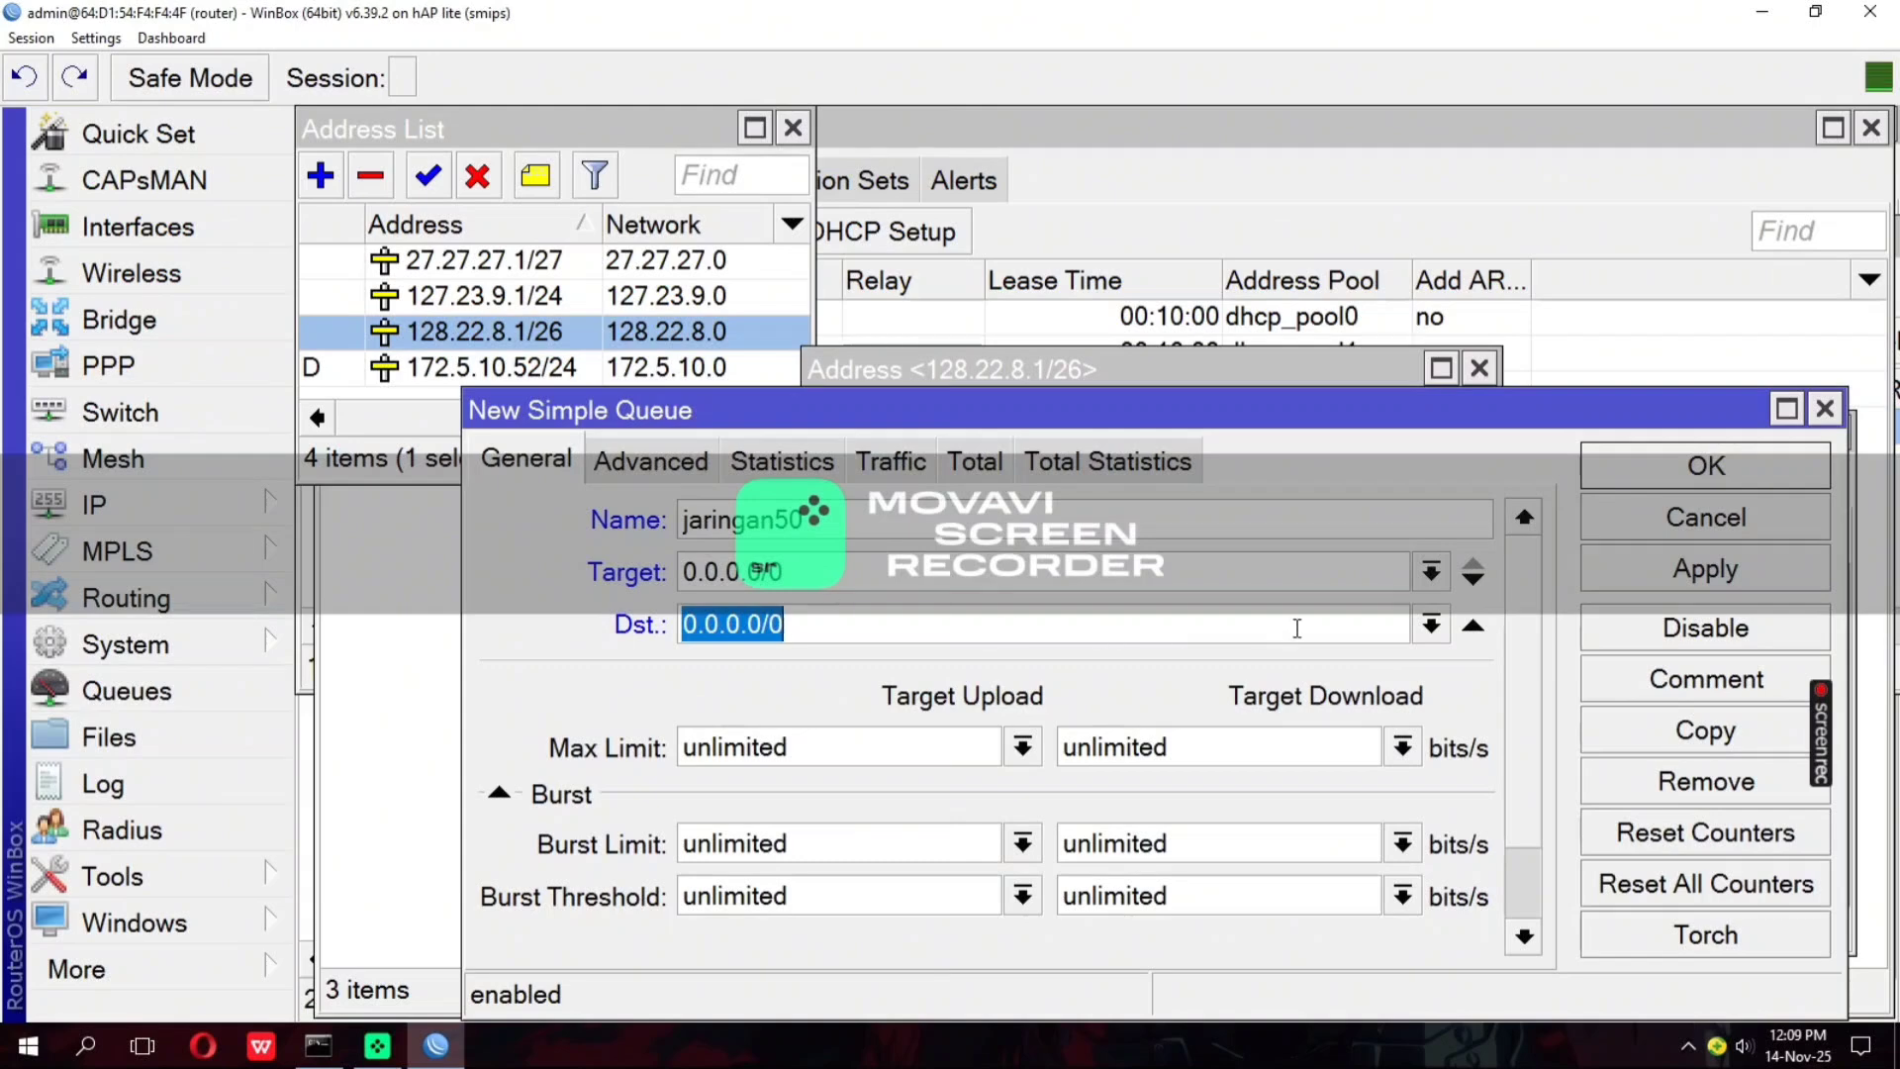
{"action": "left_click", "coordinate": [1472, 626]}
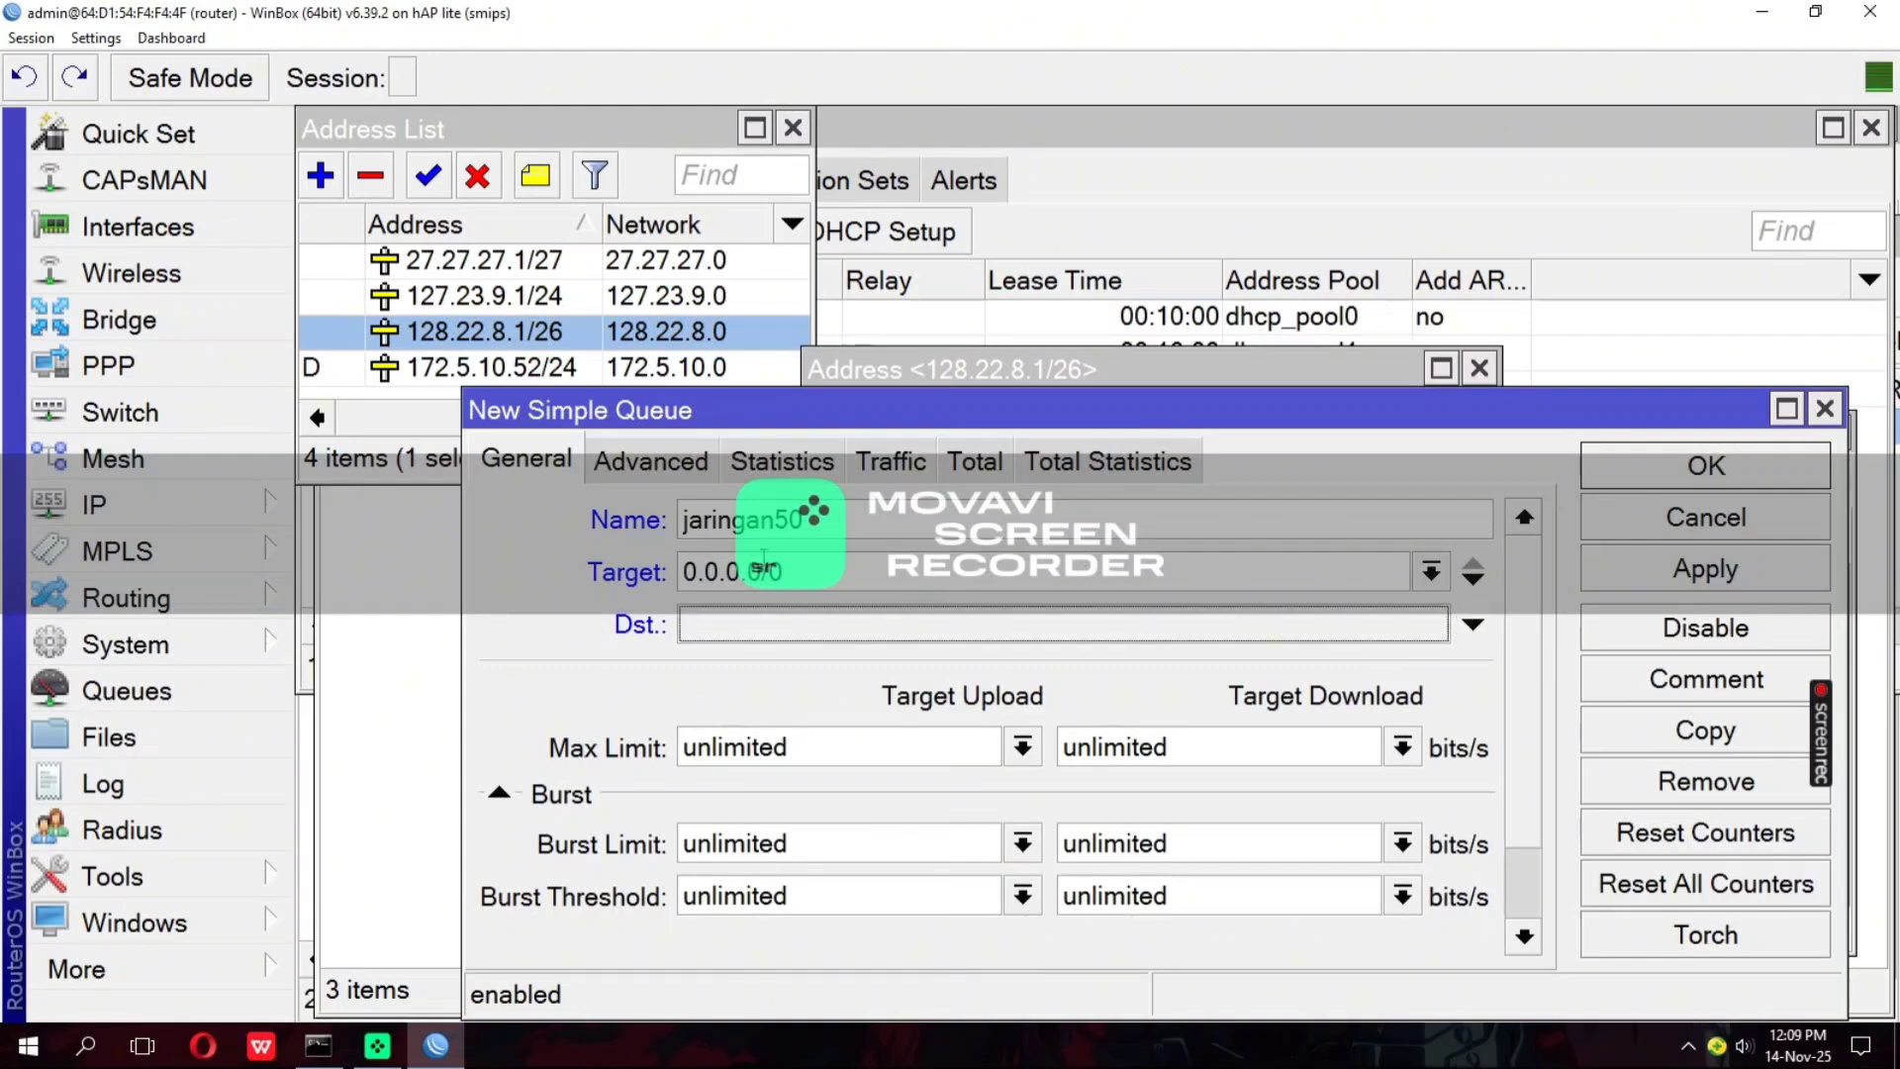
{"action": "left_click_drag", "start_coordinate": [787, 571], "coordinate": [656, 584]}
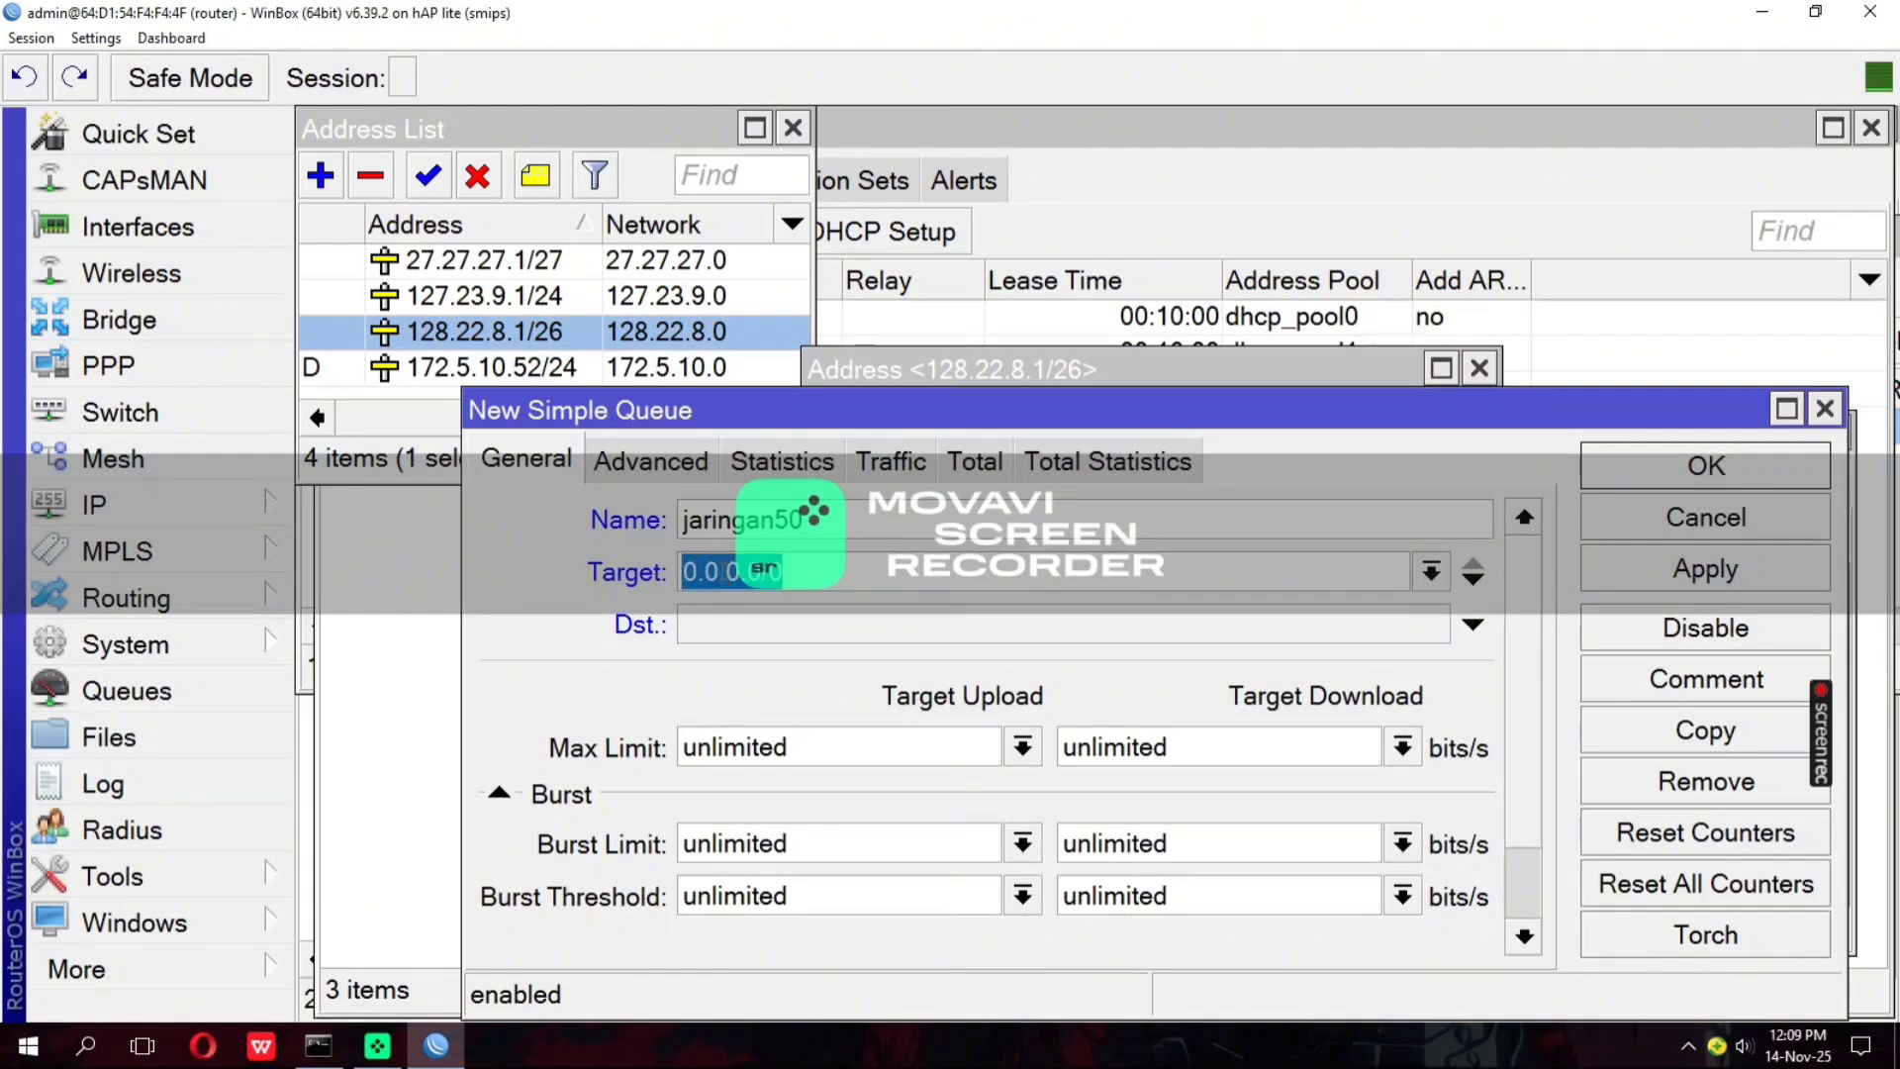
{"action": "right_click", "coordinate": [723, 572]}
{"action": "left_click", "coordinate": [782, 636]}
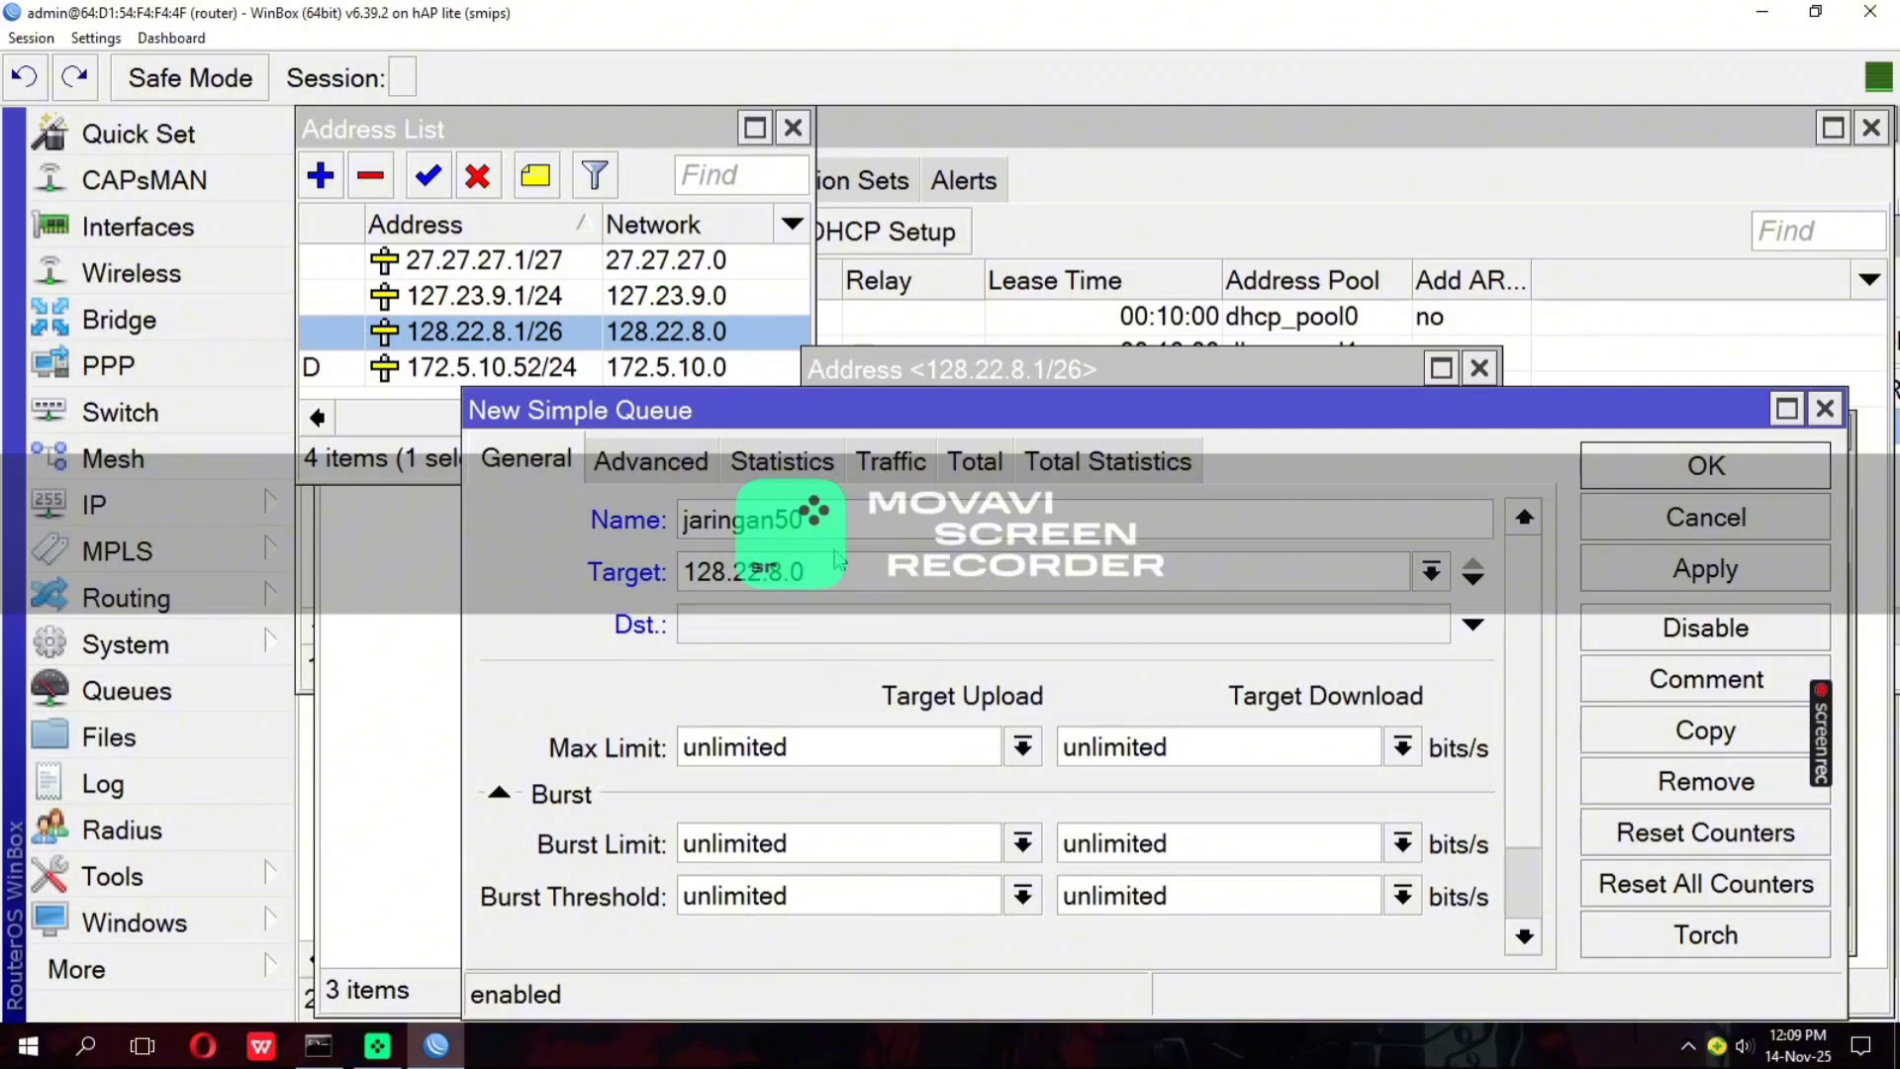
{"action": "type", "text": "/26"}
Set the jaringan50 queue's max limit to 4M for target upload and 1M for target download
{"action": "left_click", "coordinate": [1029, 750]}
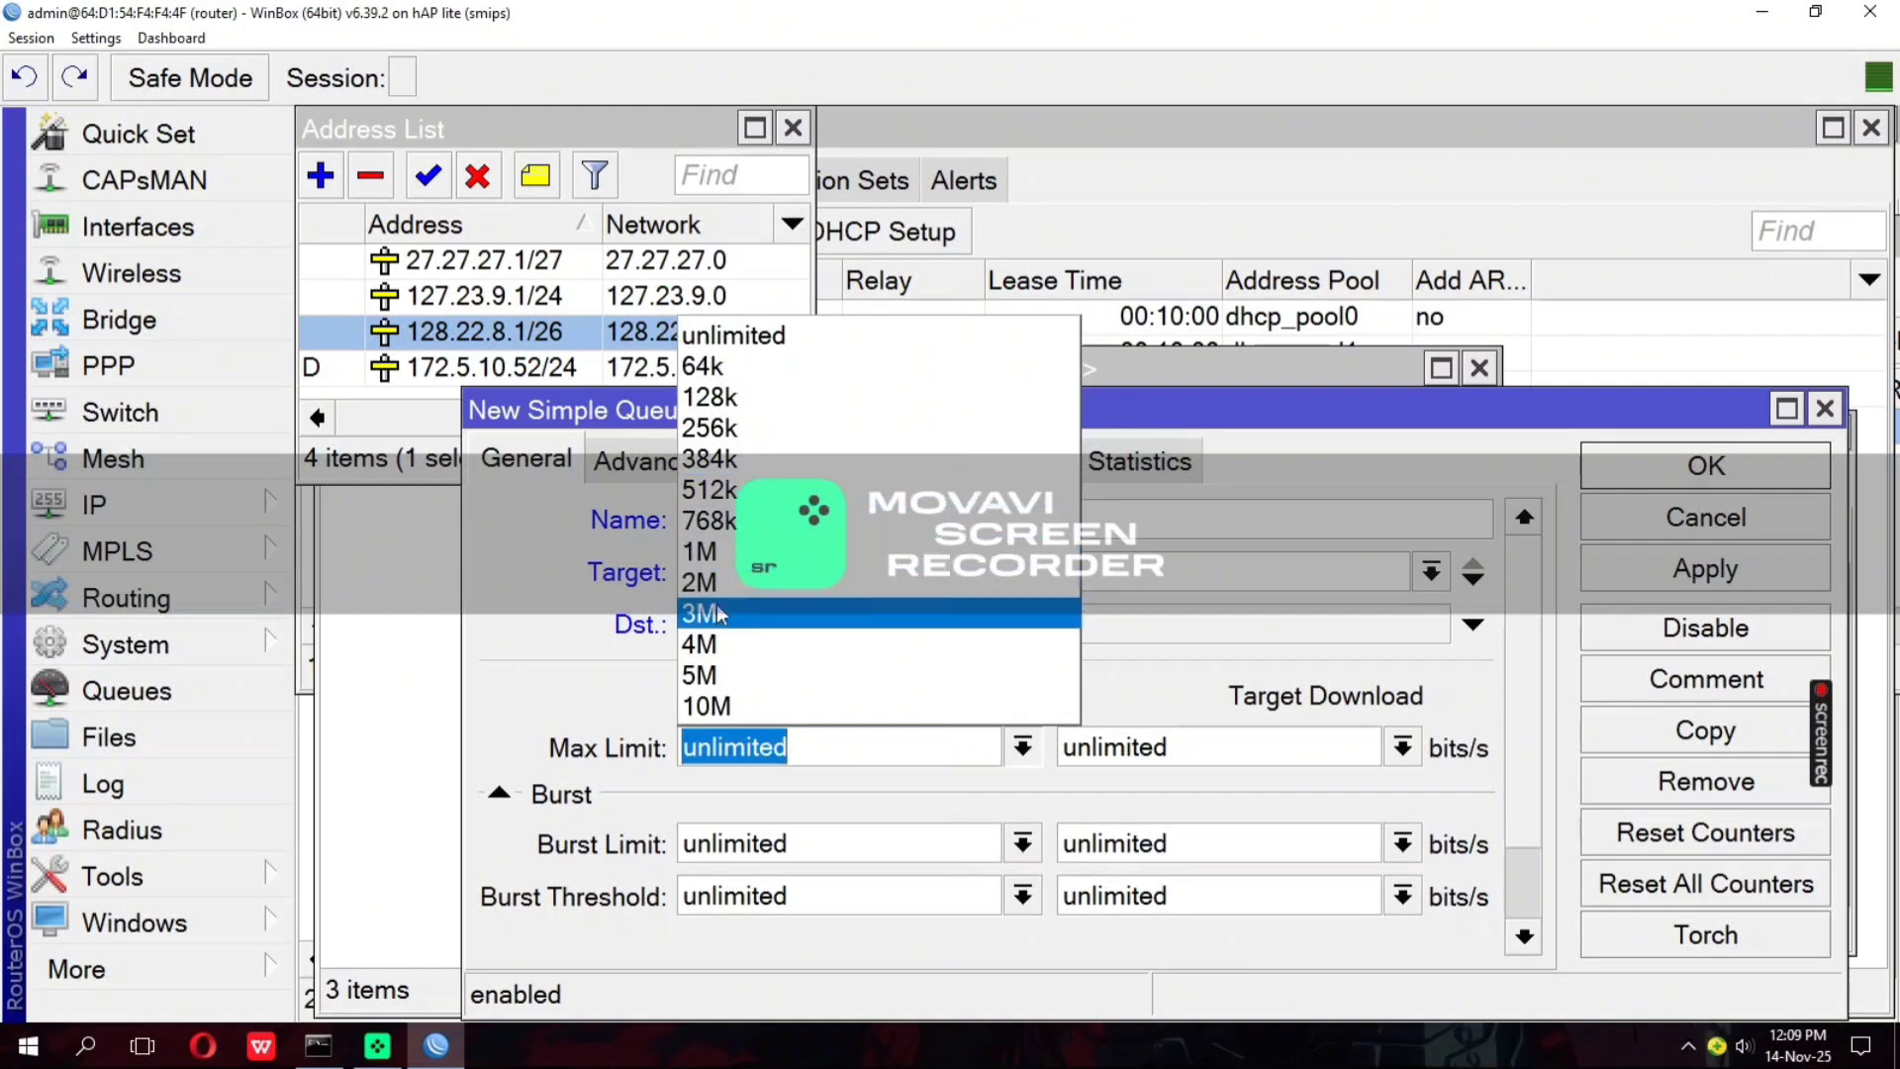
{"action": "left_click", "coordinate": [717, 644]}
{"action": "left_click", "coordinate": [1401, 747]}
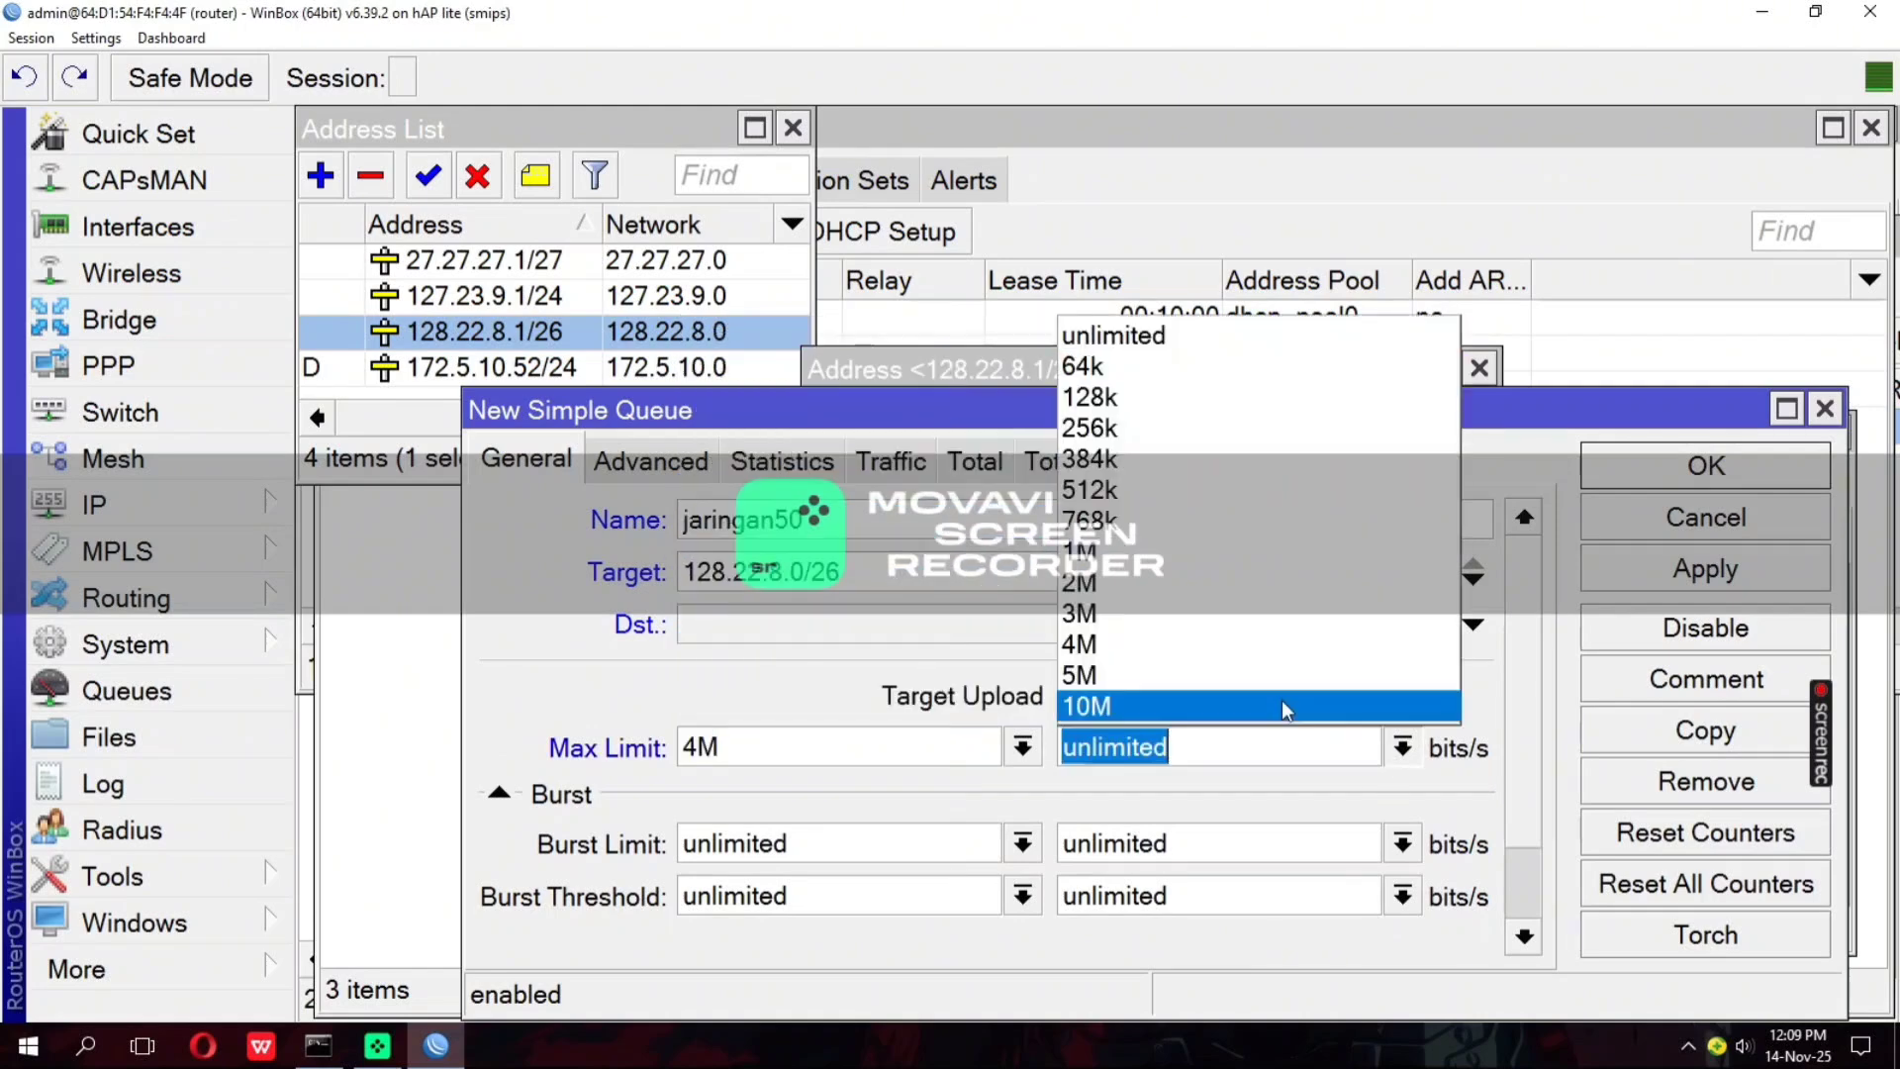
{"action": "left_click", "coordinate": [1180, 553]}
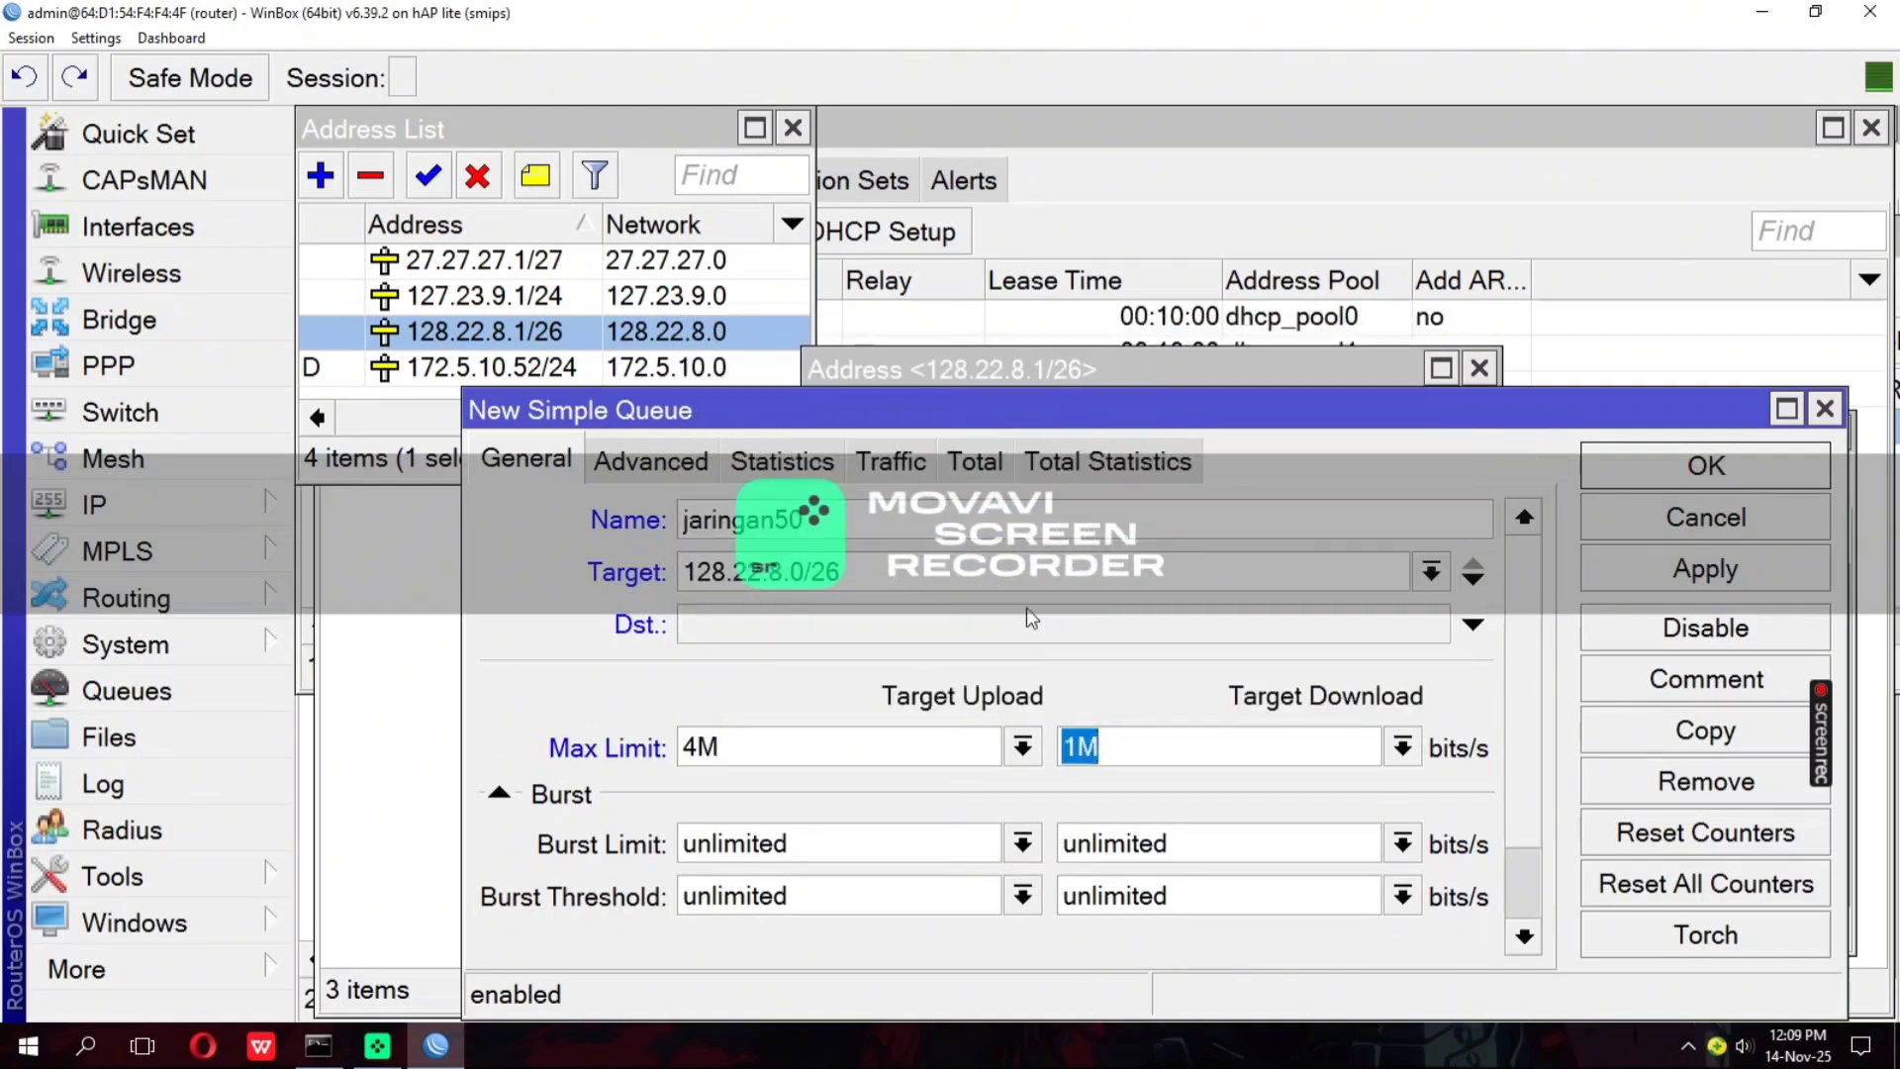
Change the jaringan50 queue's target download max limit to 2M
{"action": "left_click", "coordinate": [653, 455]}
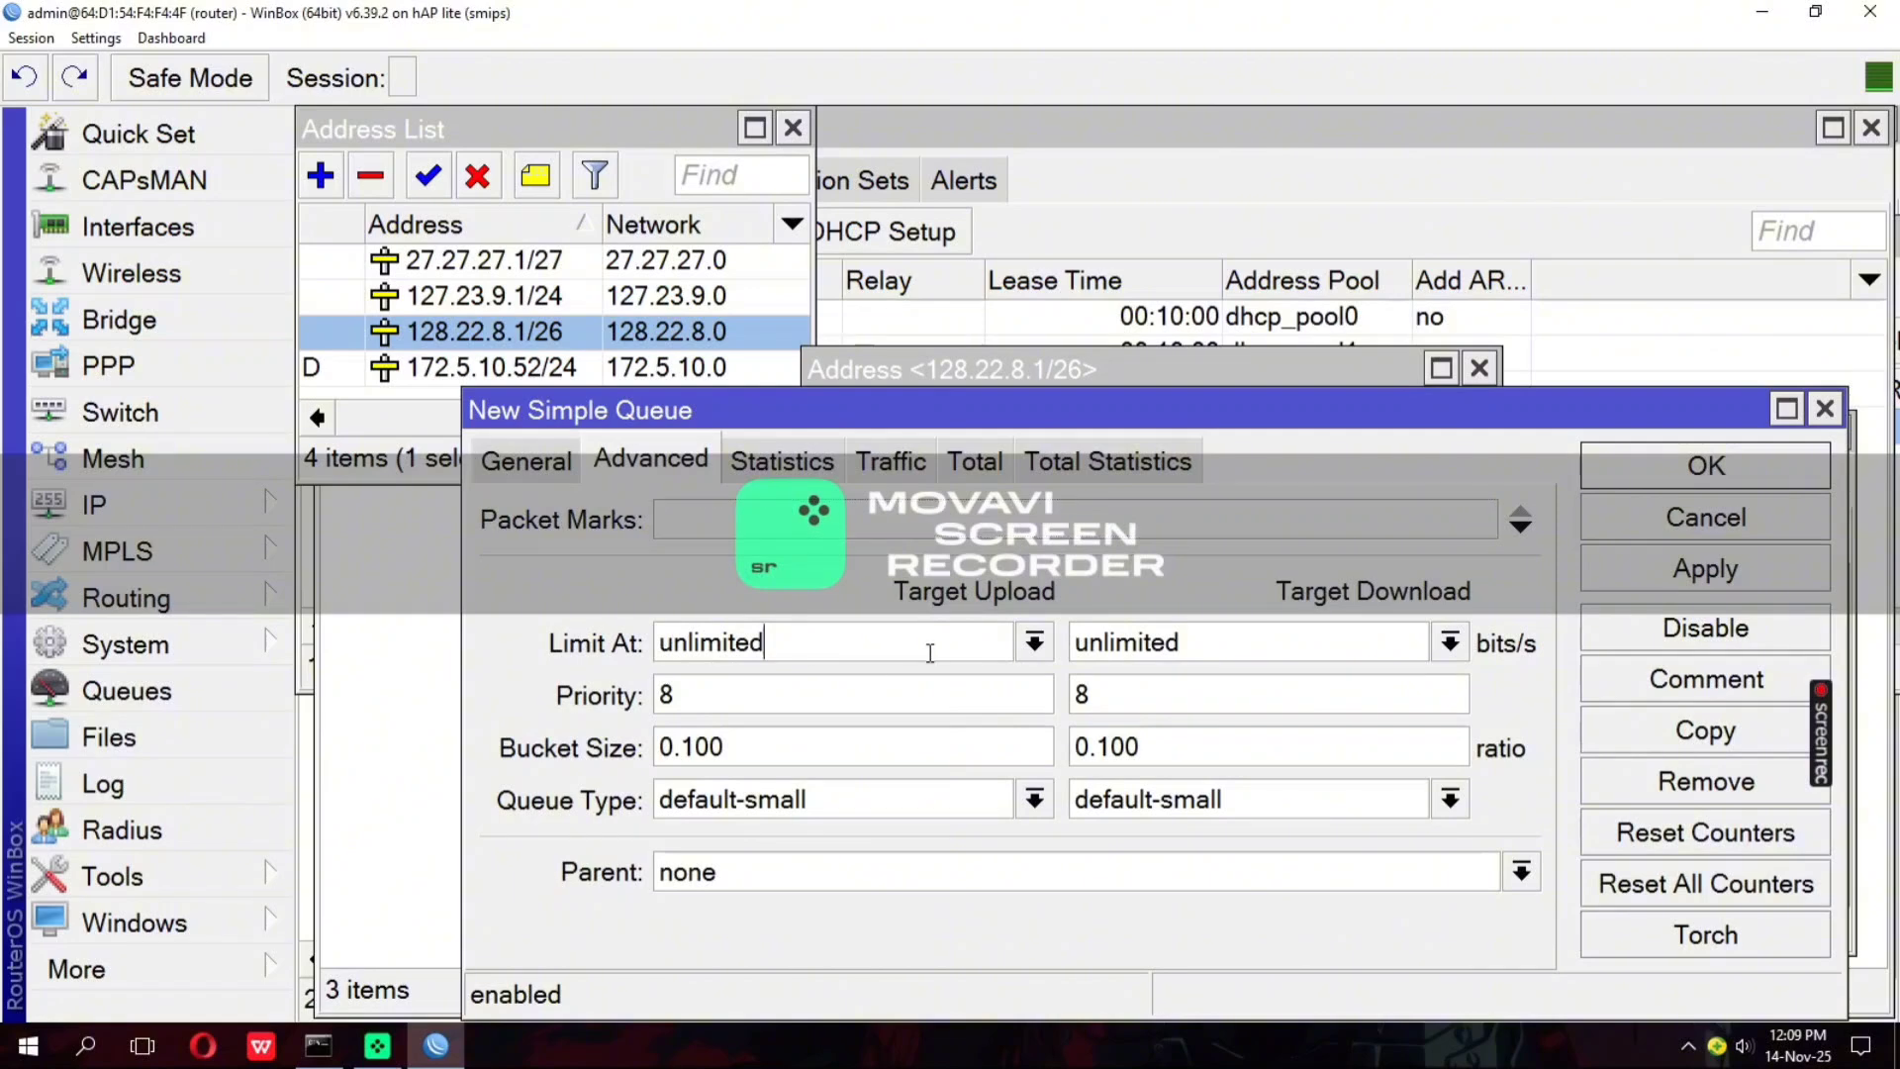
{"action": "left_click", "coordinate": [501, 455]}
{"action": "left_click", "coordinate": [1402, 747]}
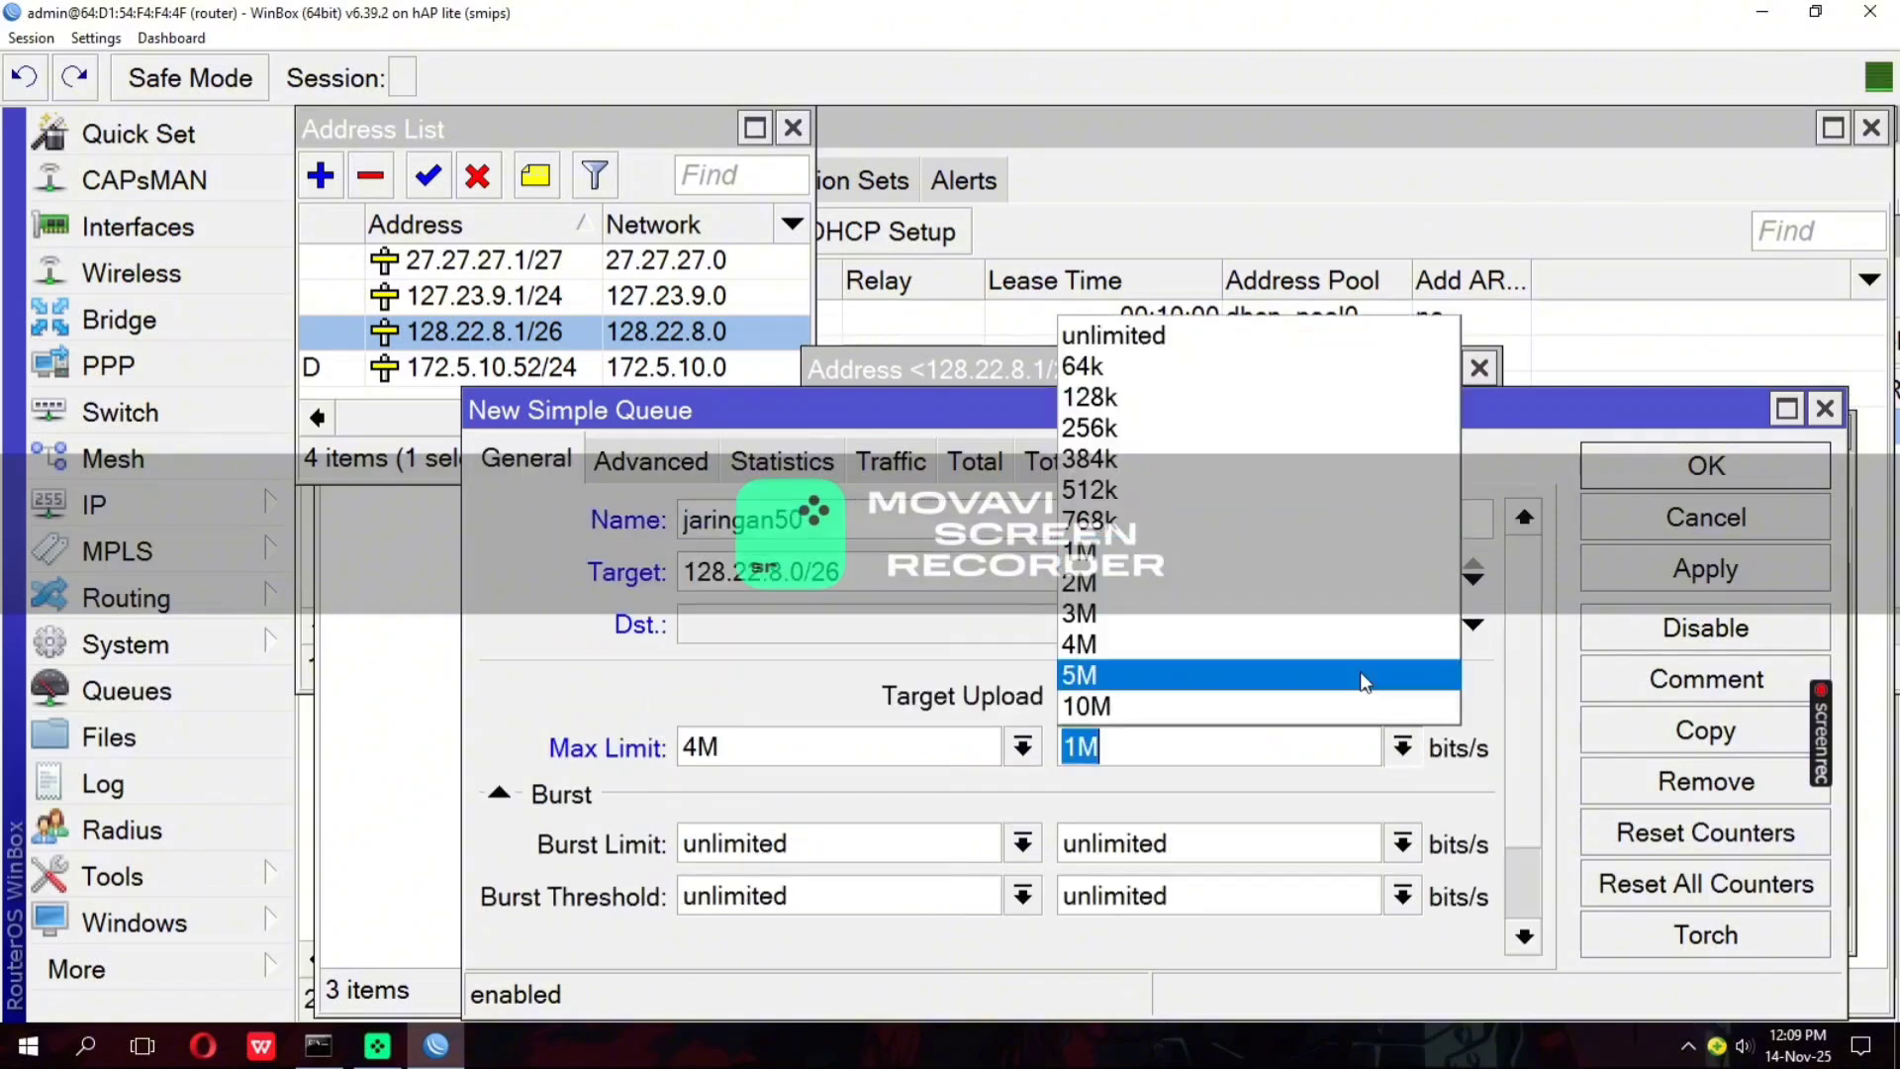
{"action": "left_click", "coordinate": [1299, 591]}
Set the jaringan50 queue's Limit At to 512k upload and 1M download, save it, and close the vlan50siswa address entry
{"action": "left_click", "coordinate": [657, 460]}
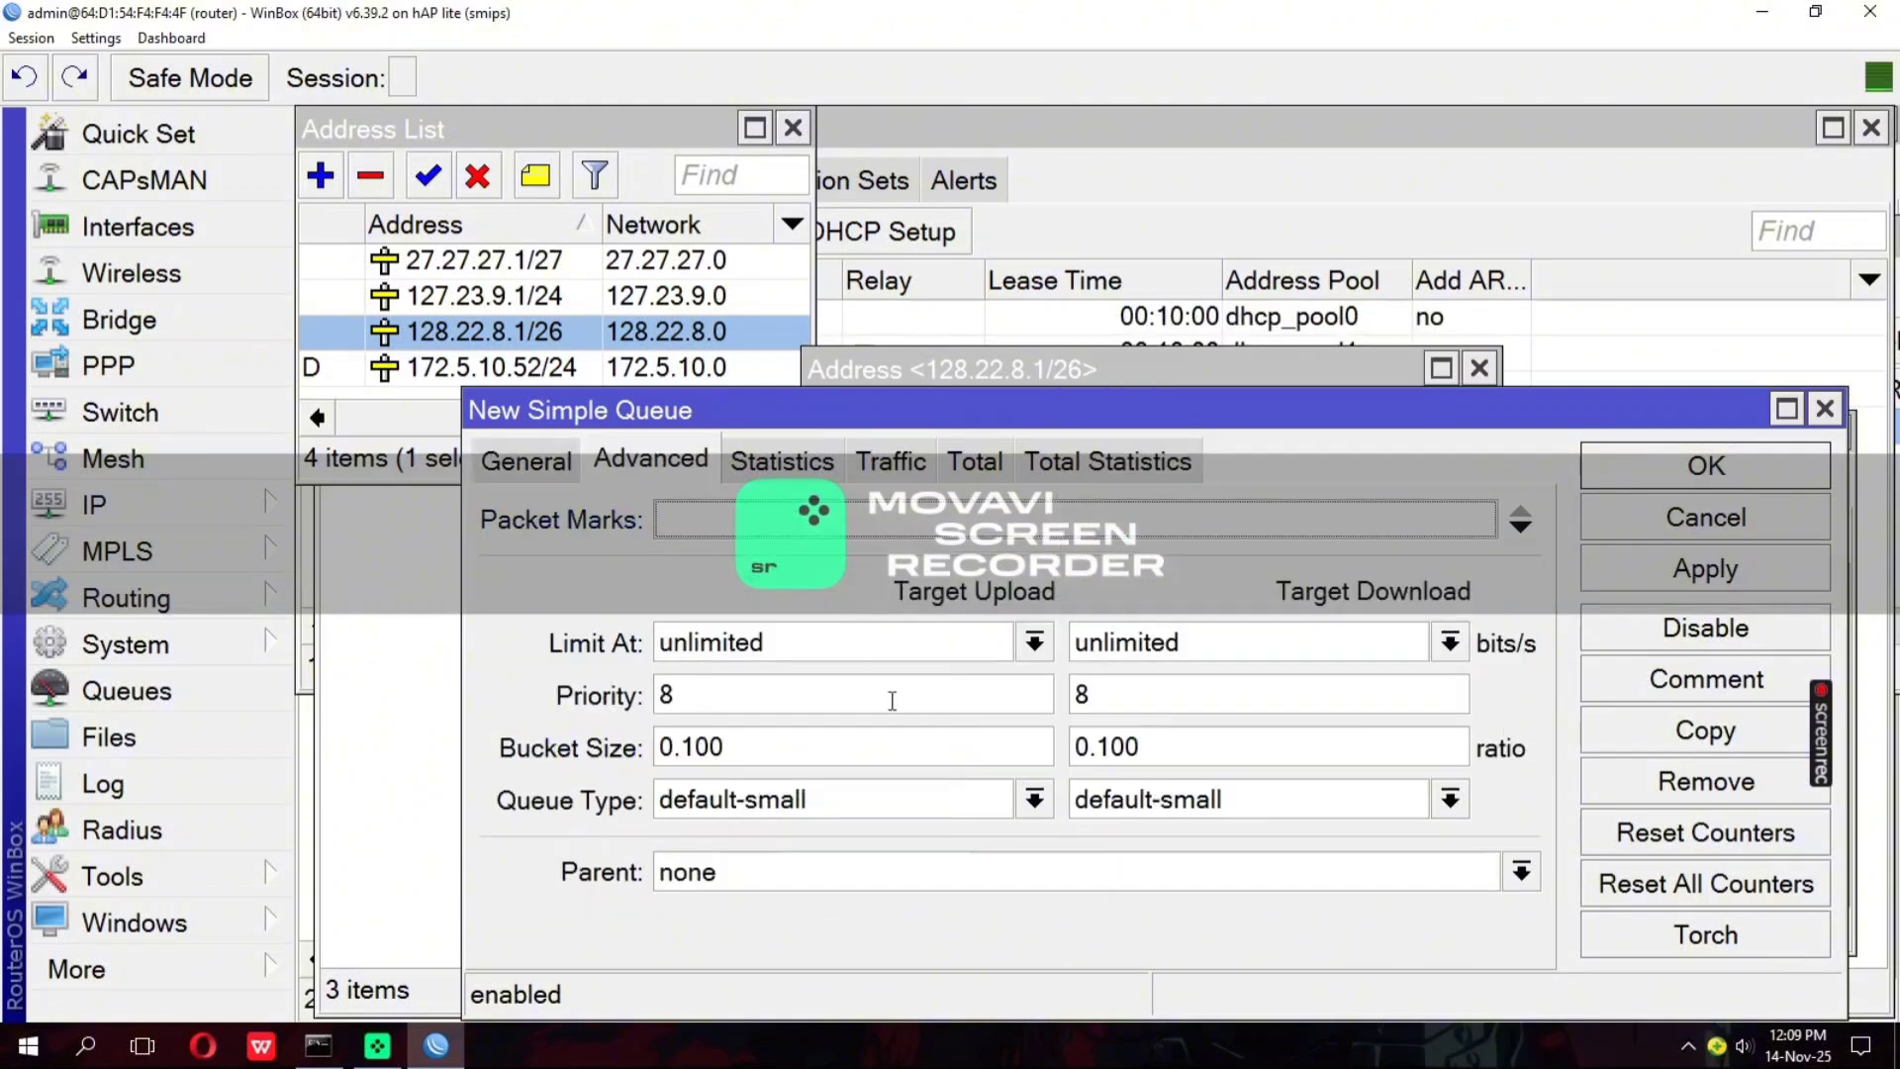
{"action": "left_click", "coordinate": [1034, 642]}
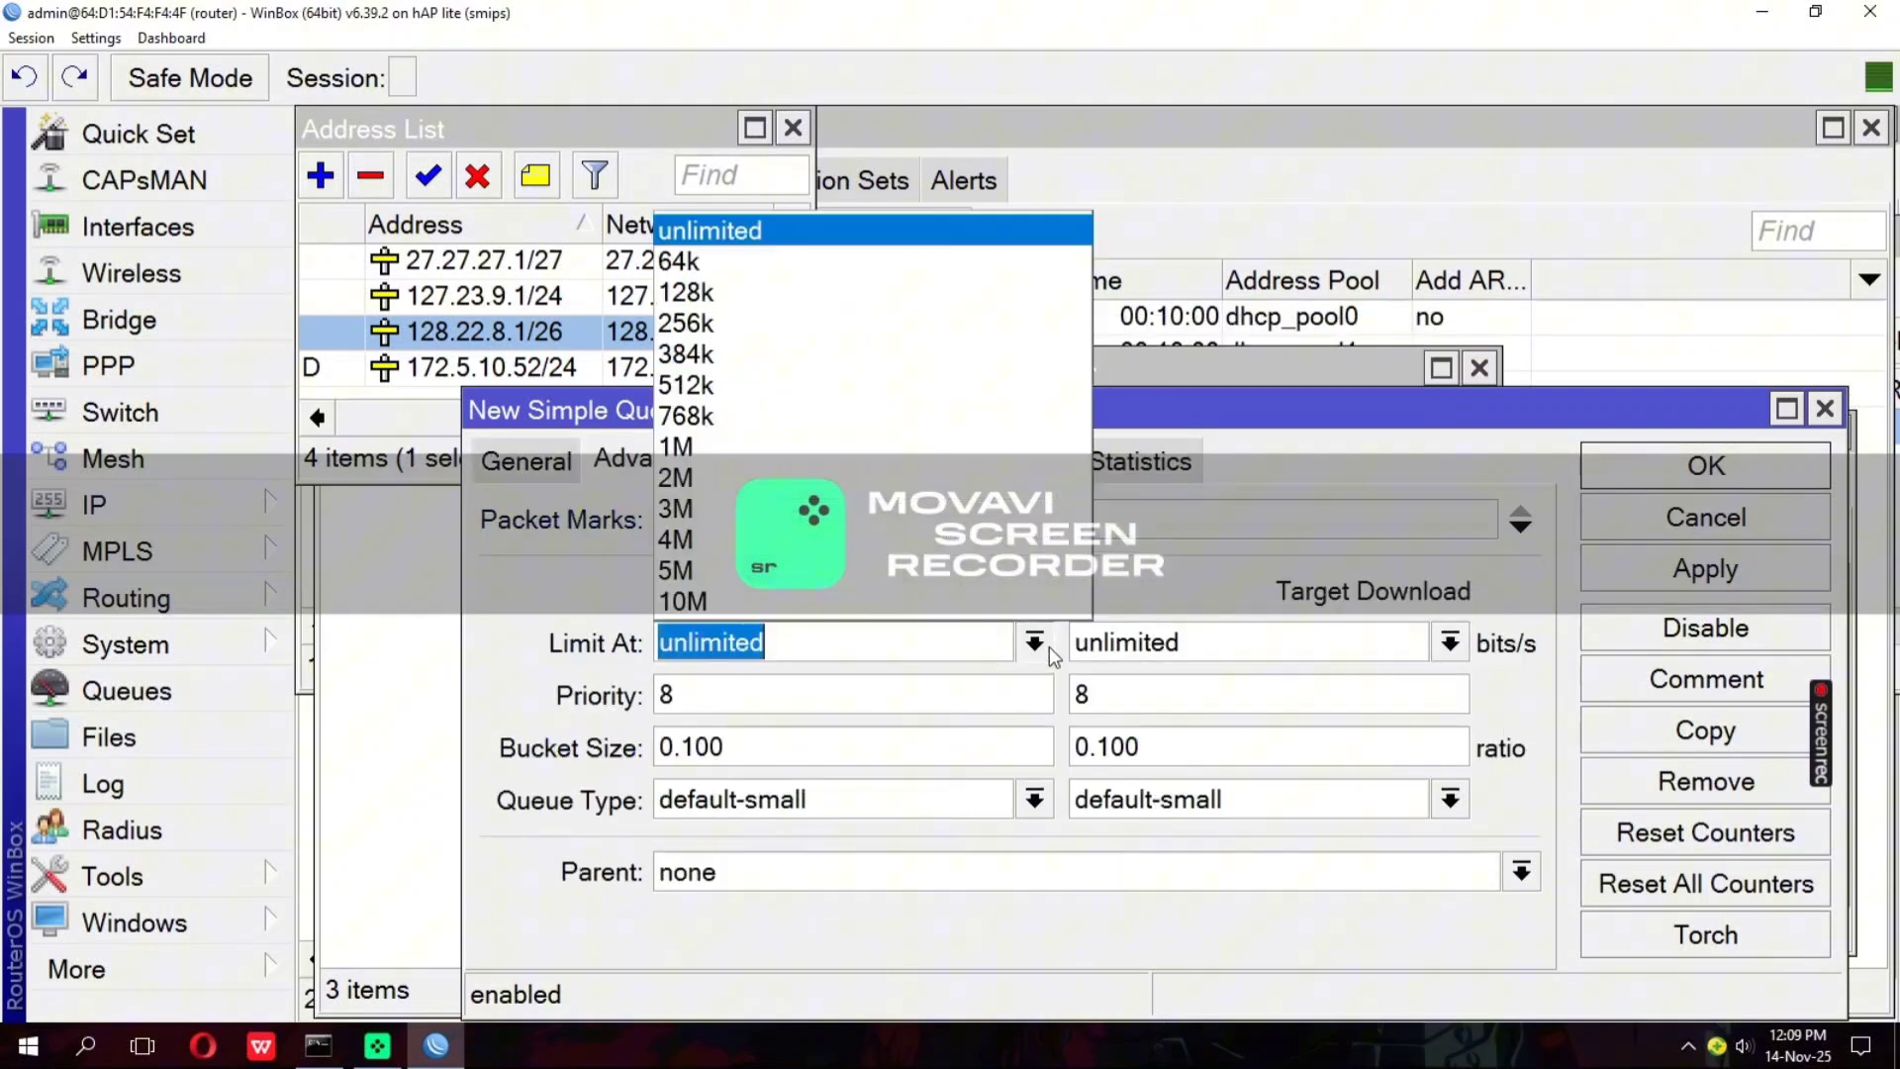
{"action": "left_click", "coordinate": [715, 388]}
{"action": "left_click", "coordinate": [1450, 643]}
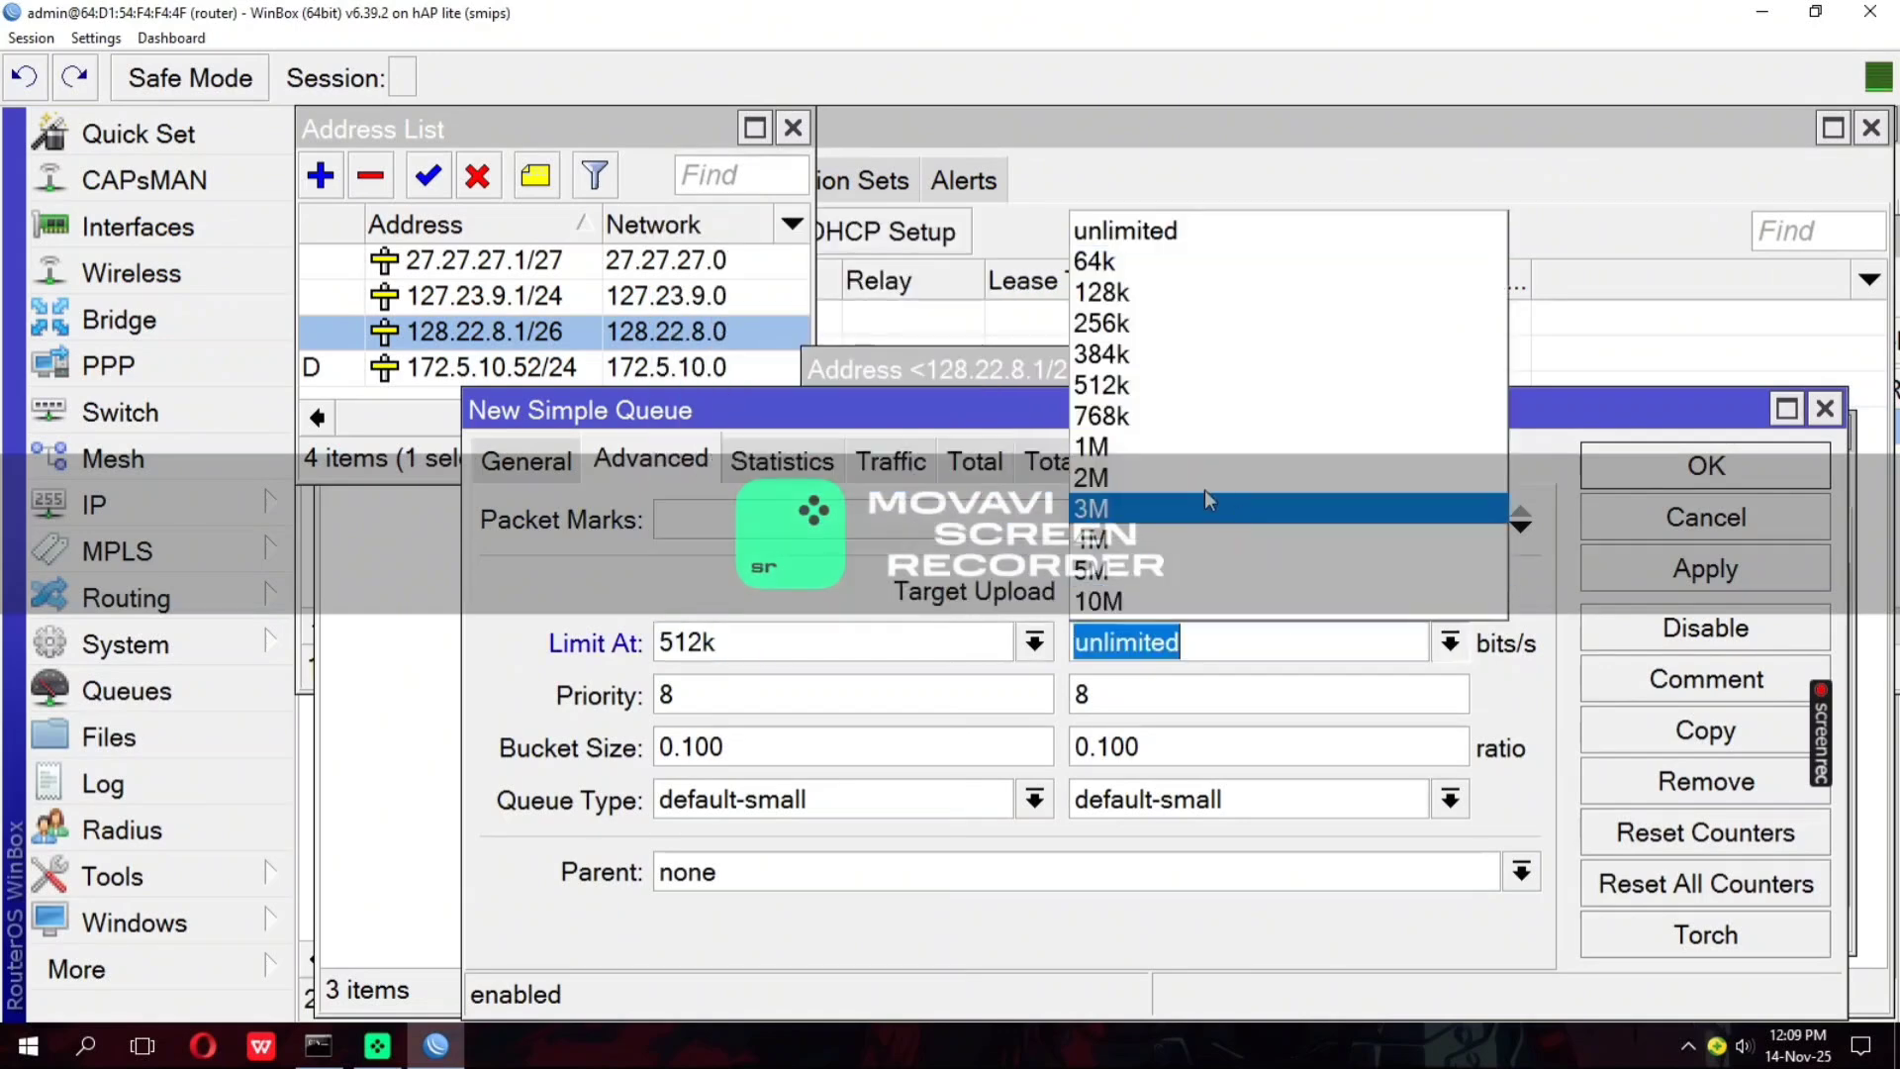
{"action": "left_click", "coordinate": [1160, 465]}
{"action": "left_click", "coordinate": [1705, 566]}
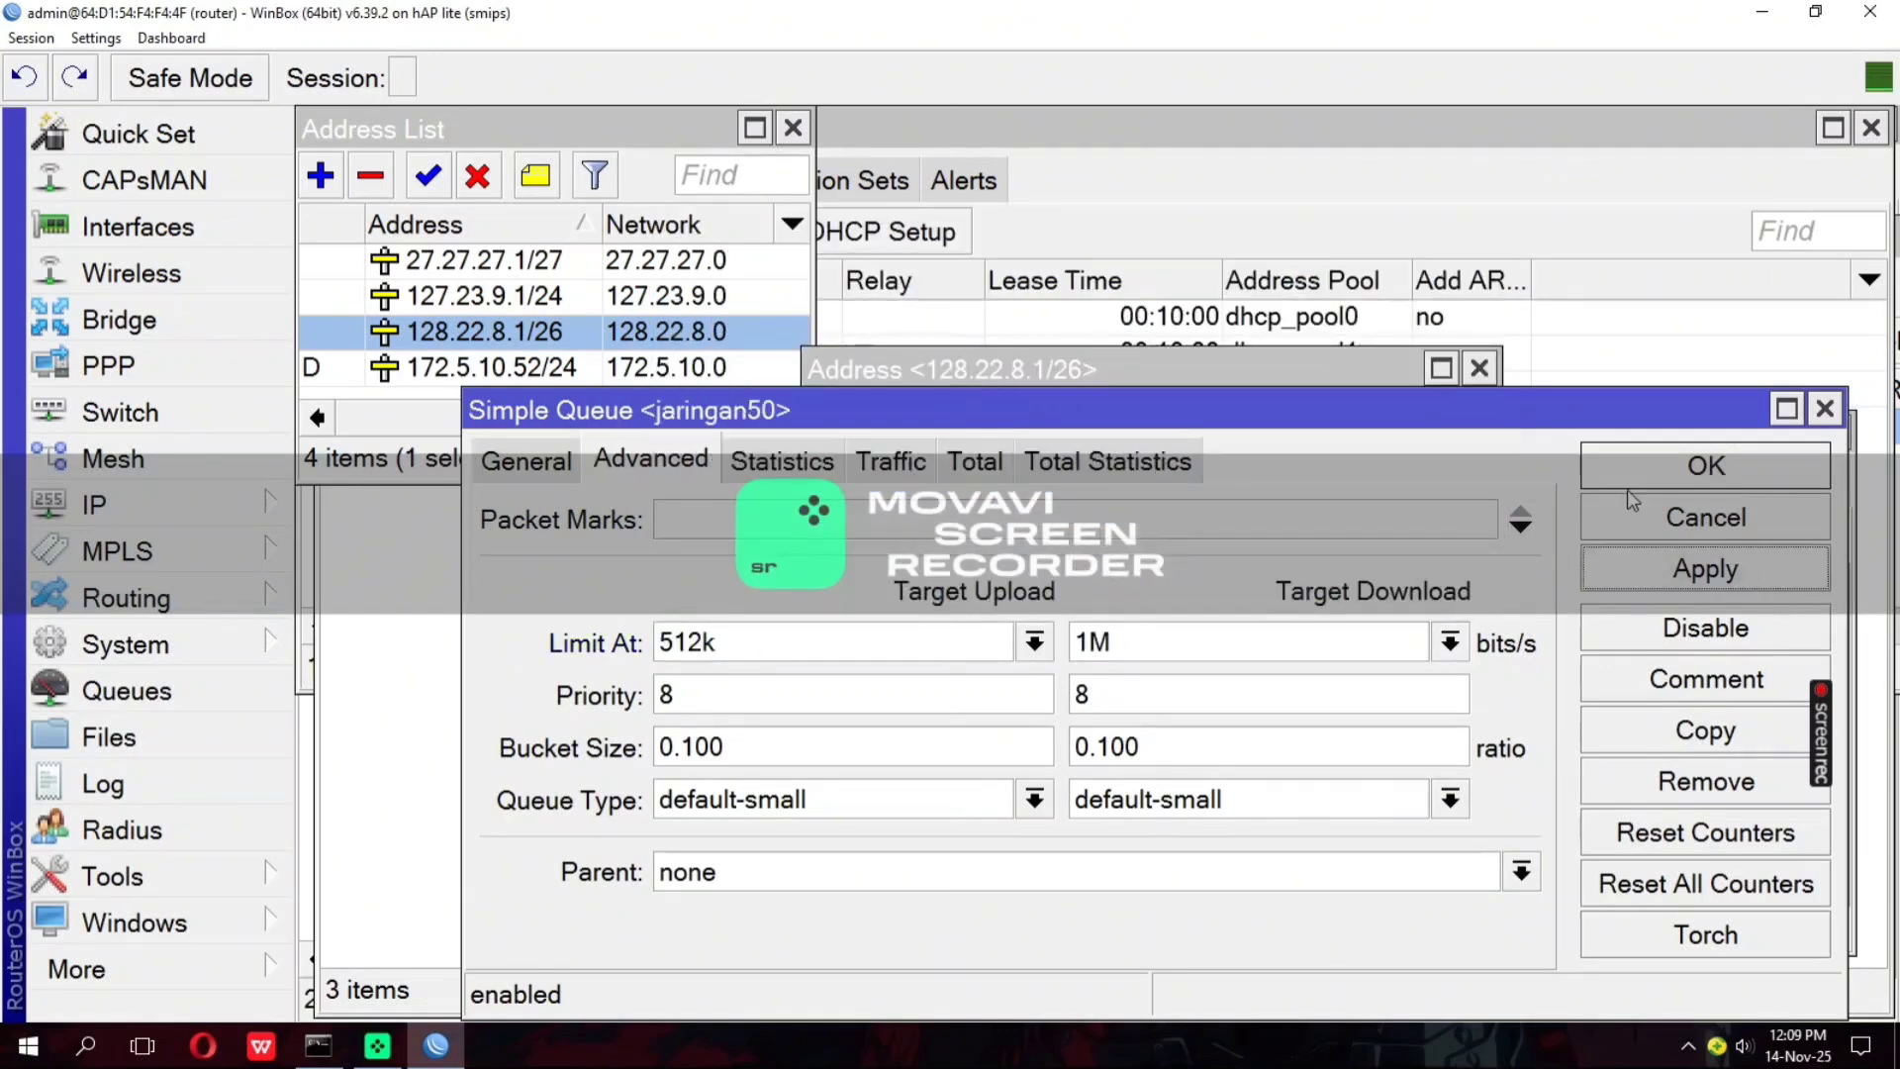
{"action": "left_click", "coordinate": [1619, 473]}
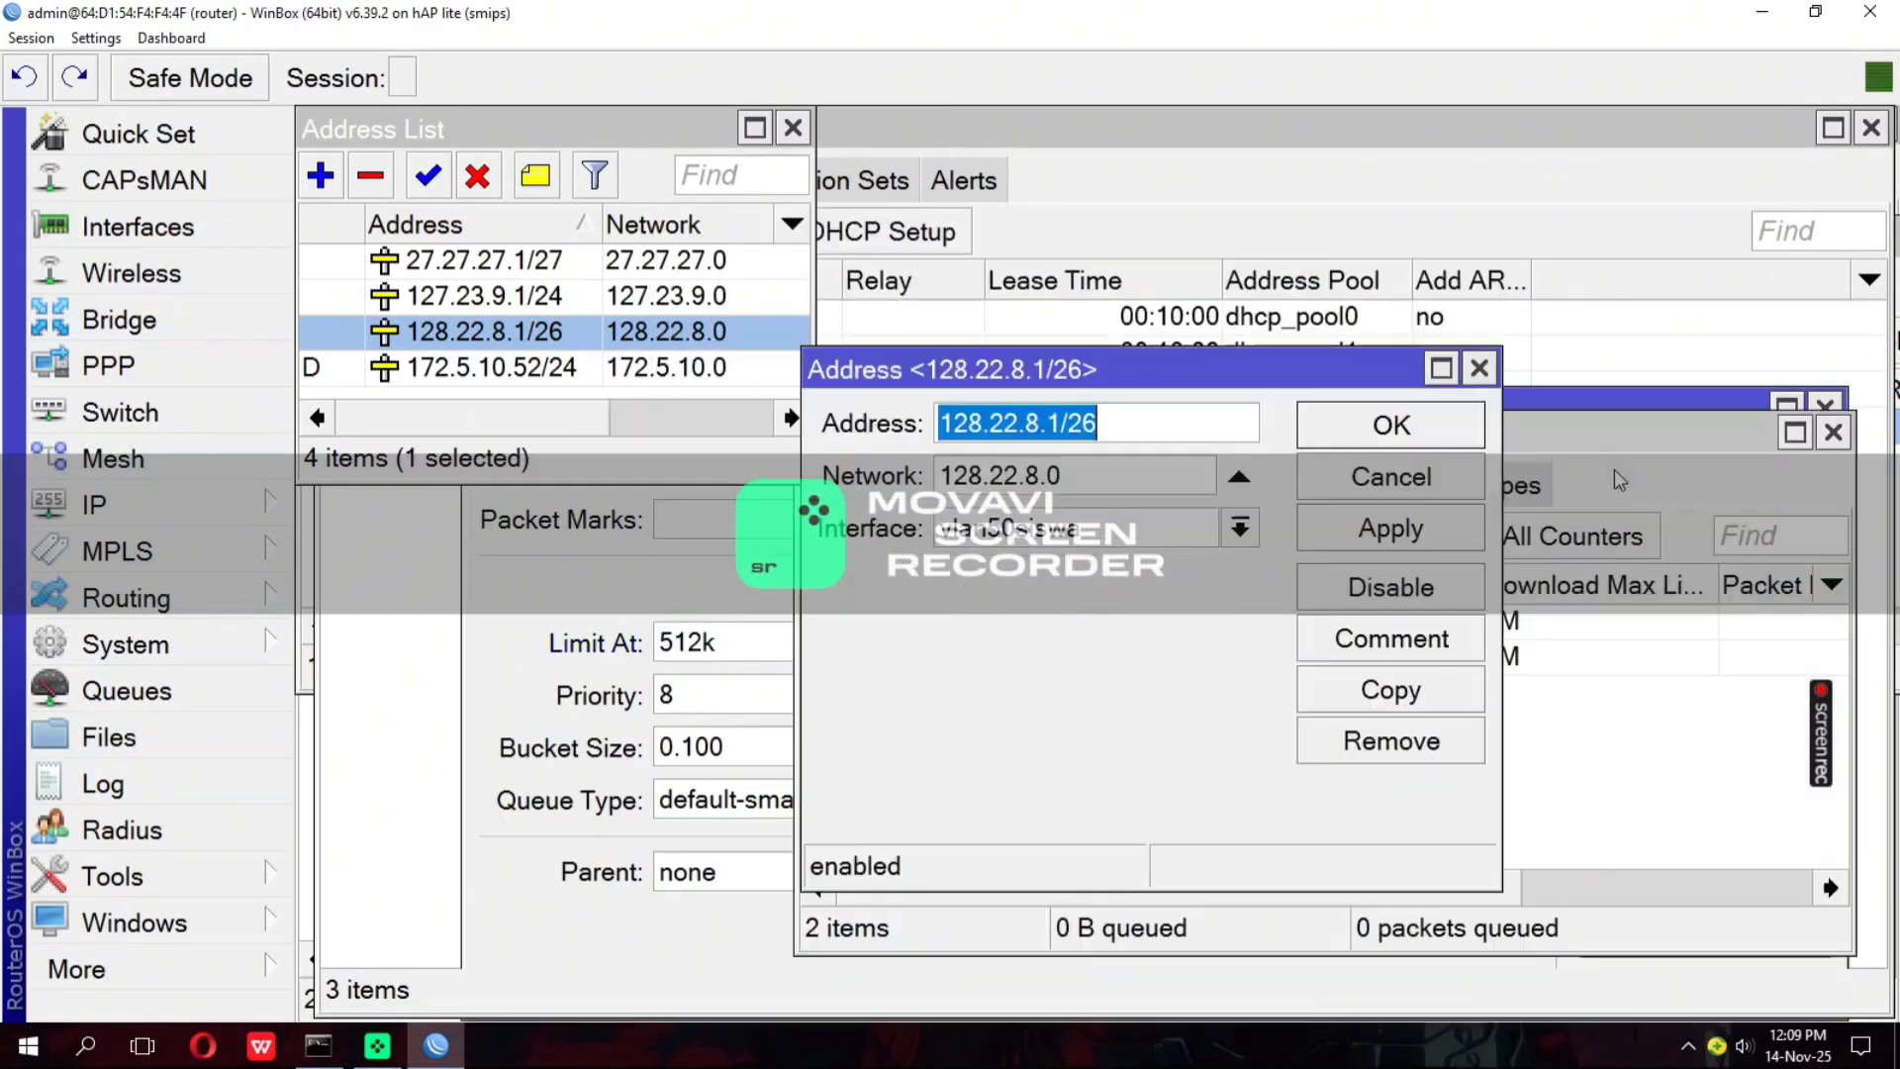
{"action": "left_click", "coordinate": [1481, 370]}
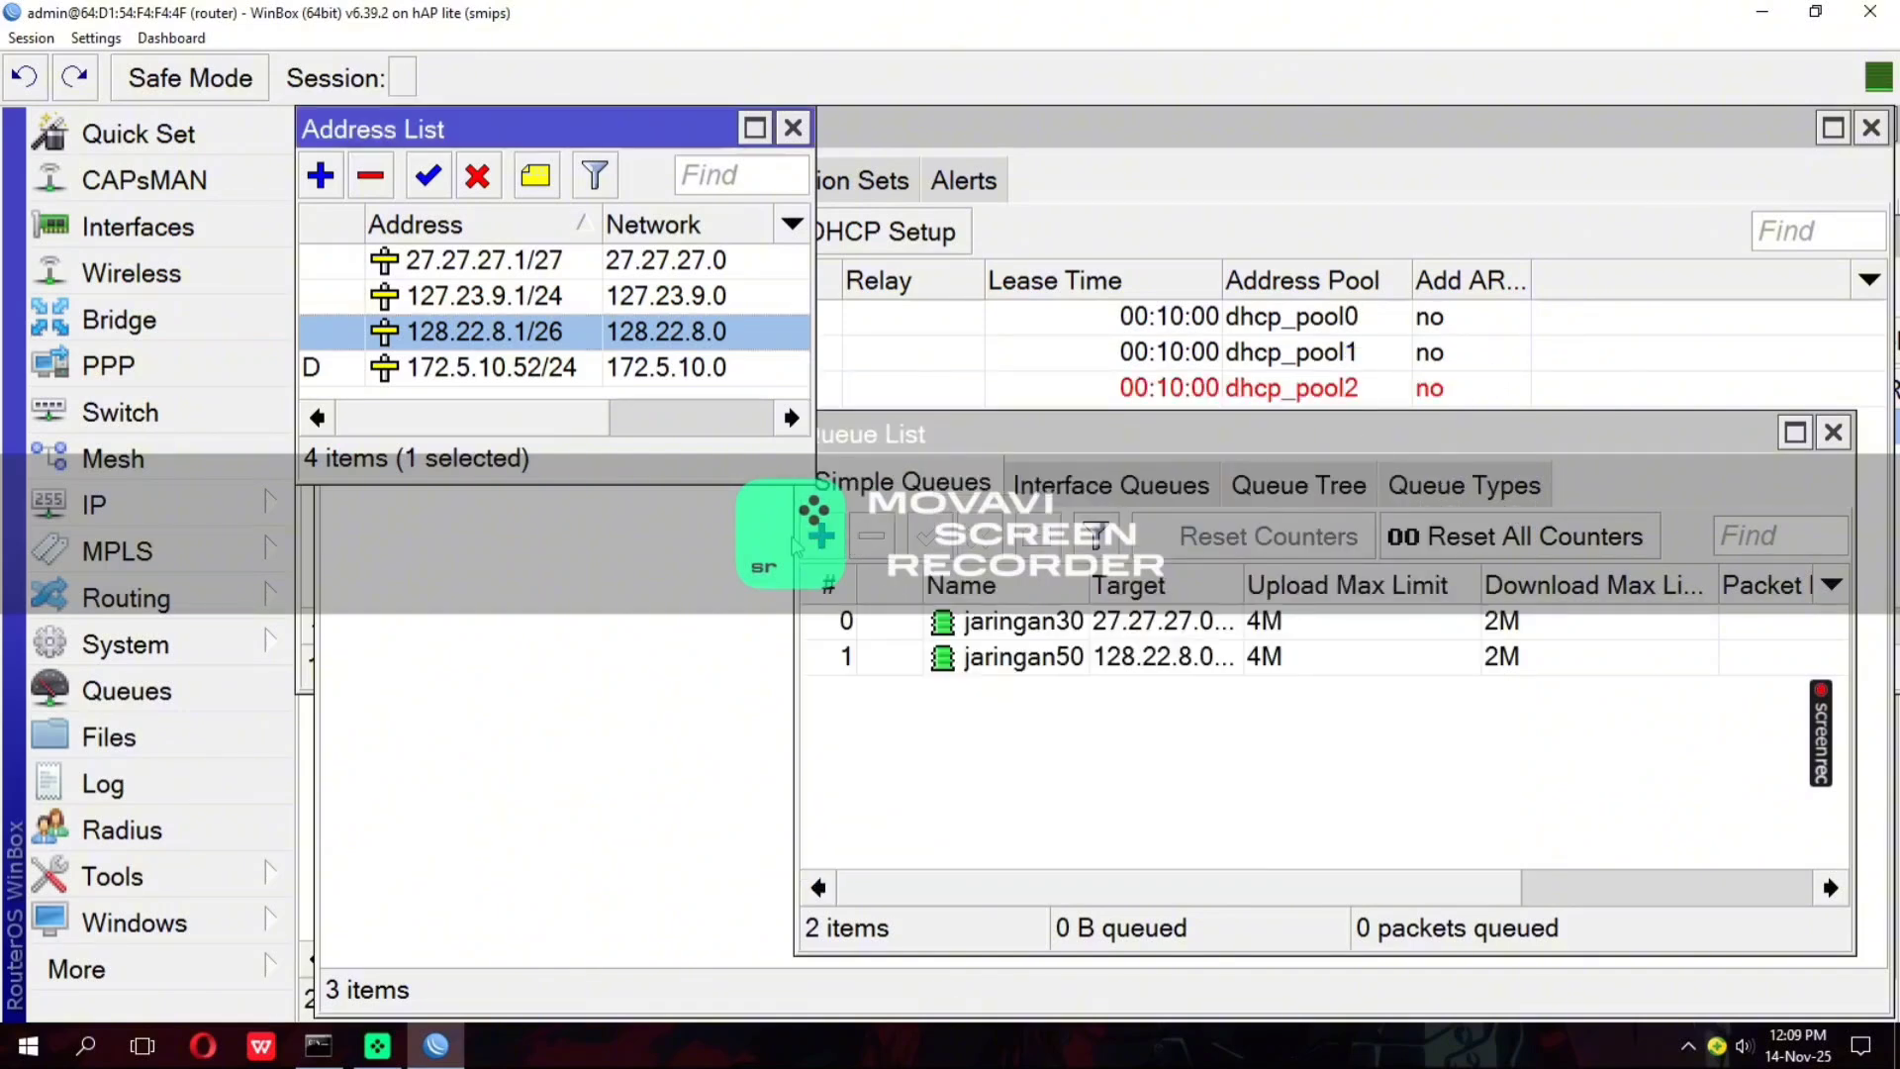
Start a third simple queue for the wireless network and name it jaringan wifi
{"action": "left_click", "coordinate": [821, 535]}
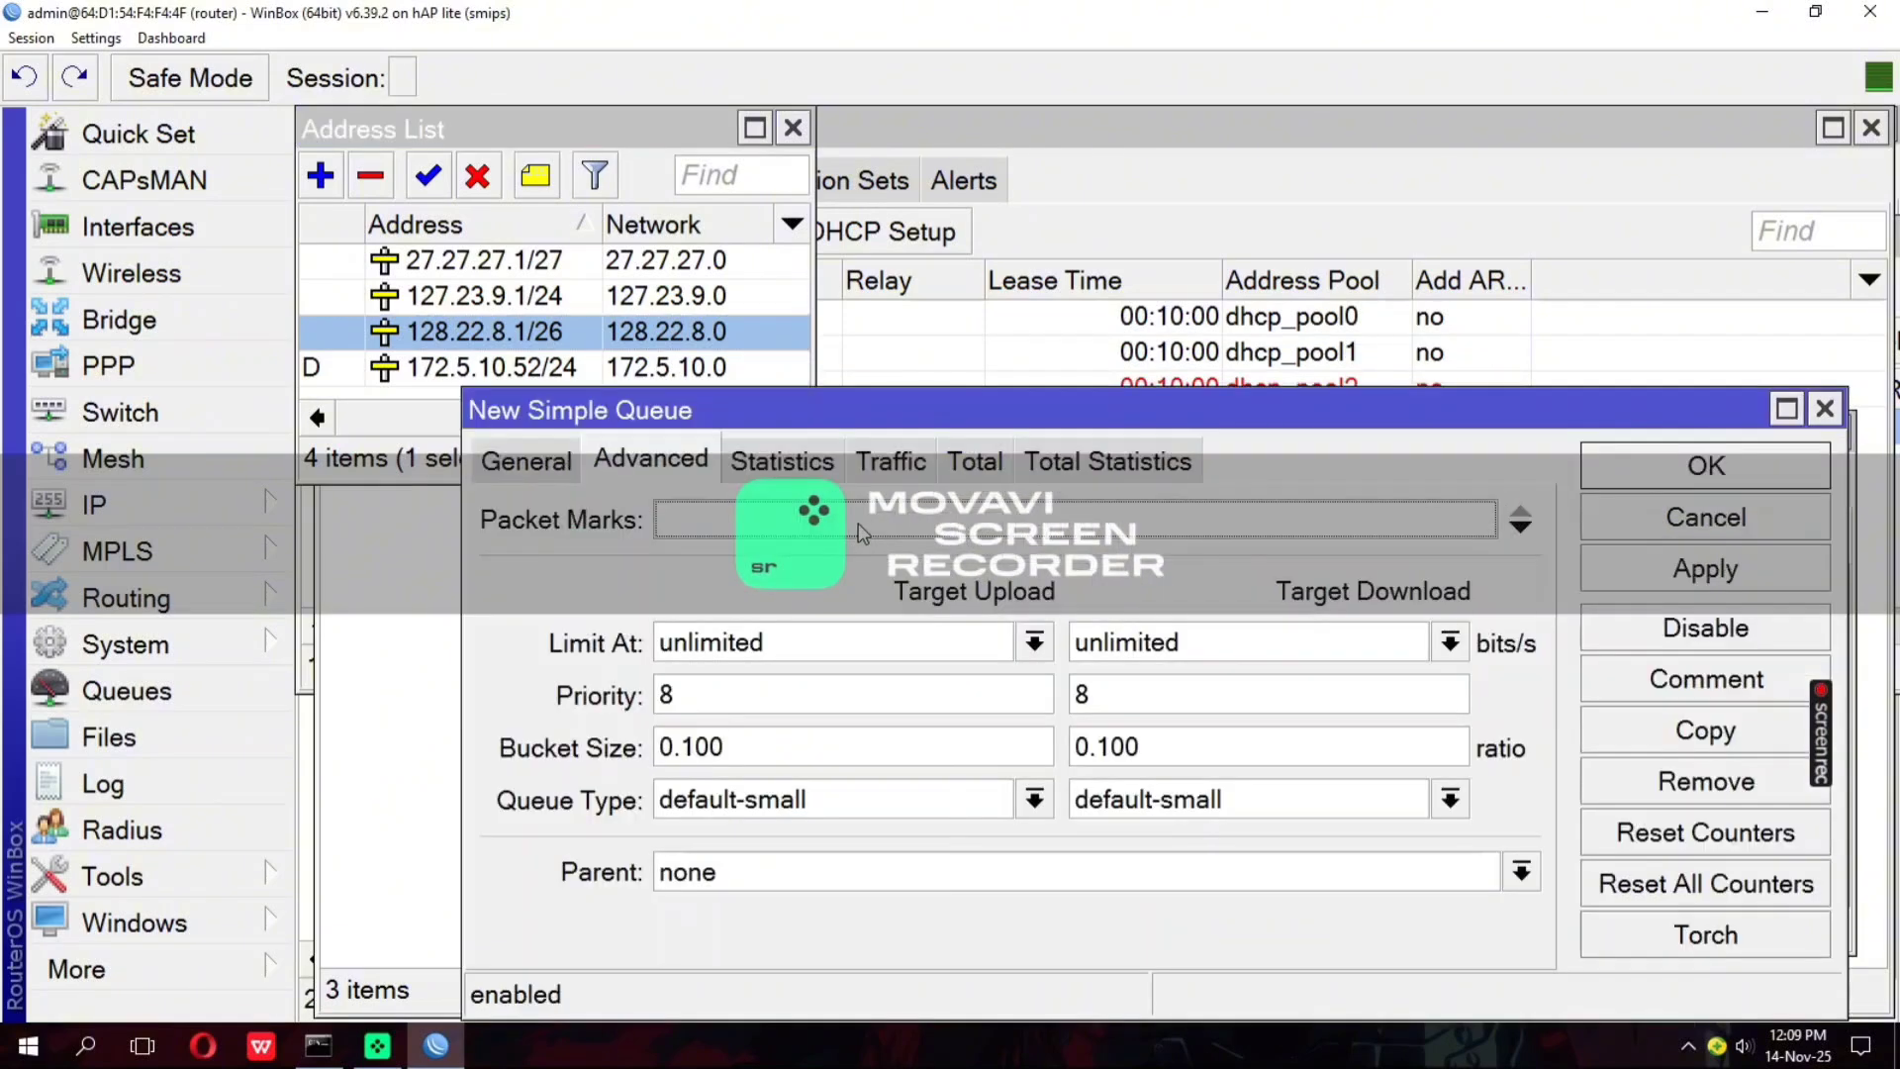
{"action": "left_click", "coordinate": [493, 469]}
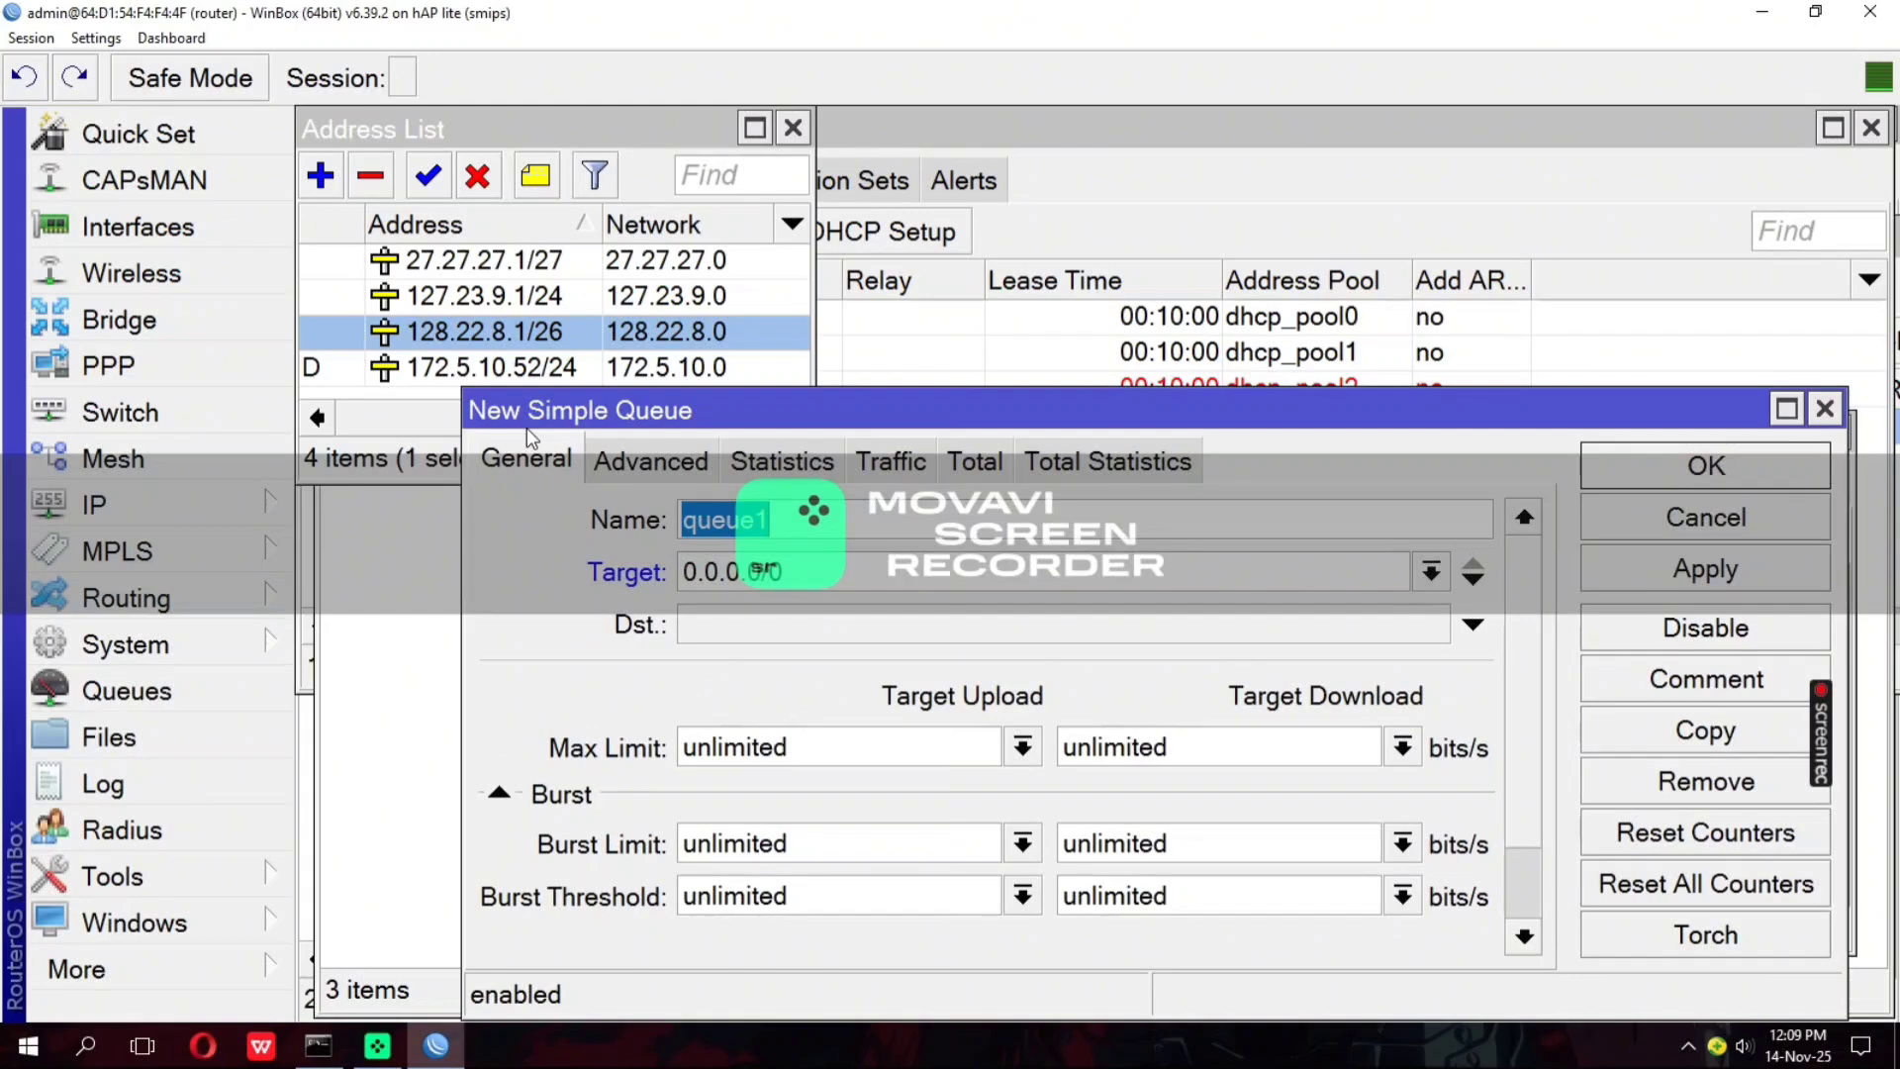
{"action": "key", "text": "BackSpace"}
{"action": "type", "text": "jari"}
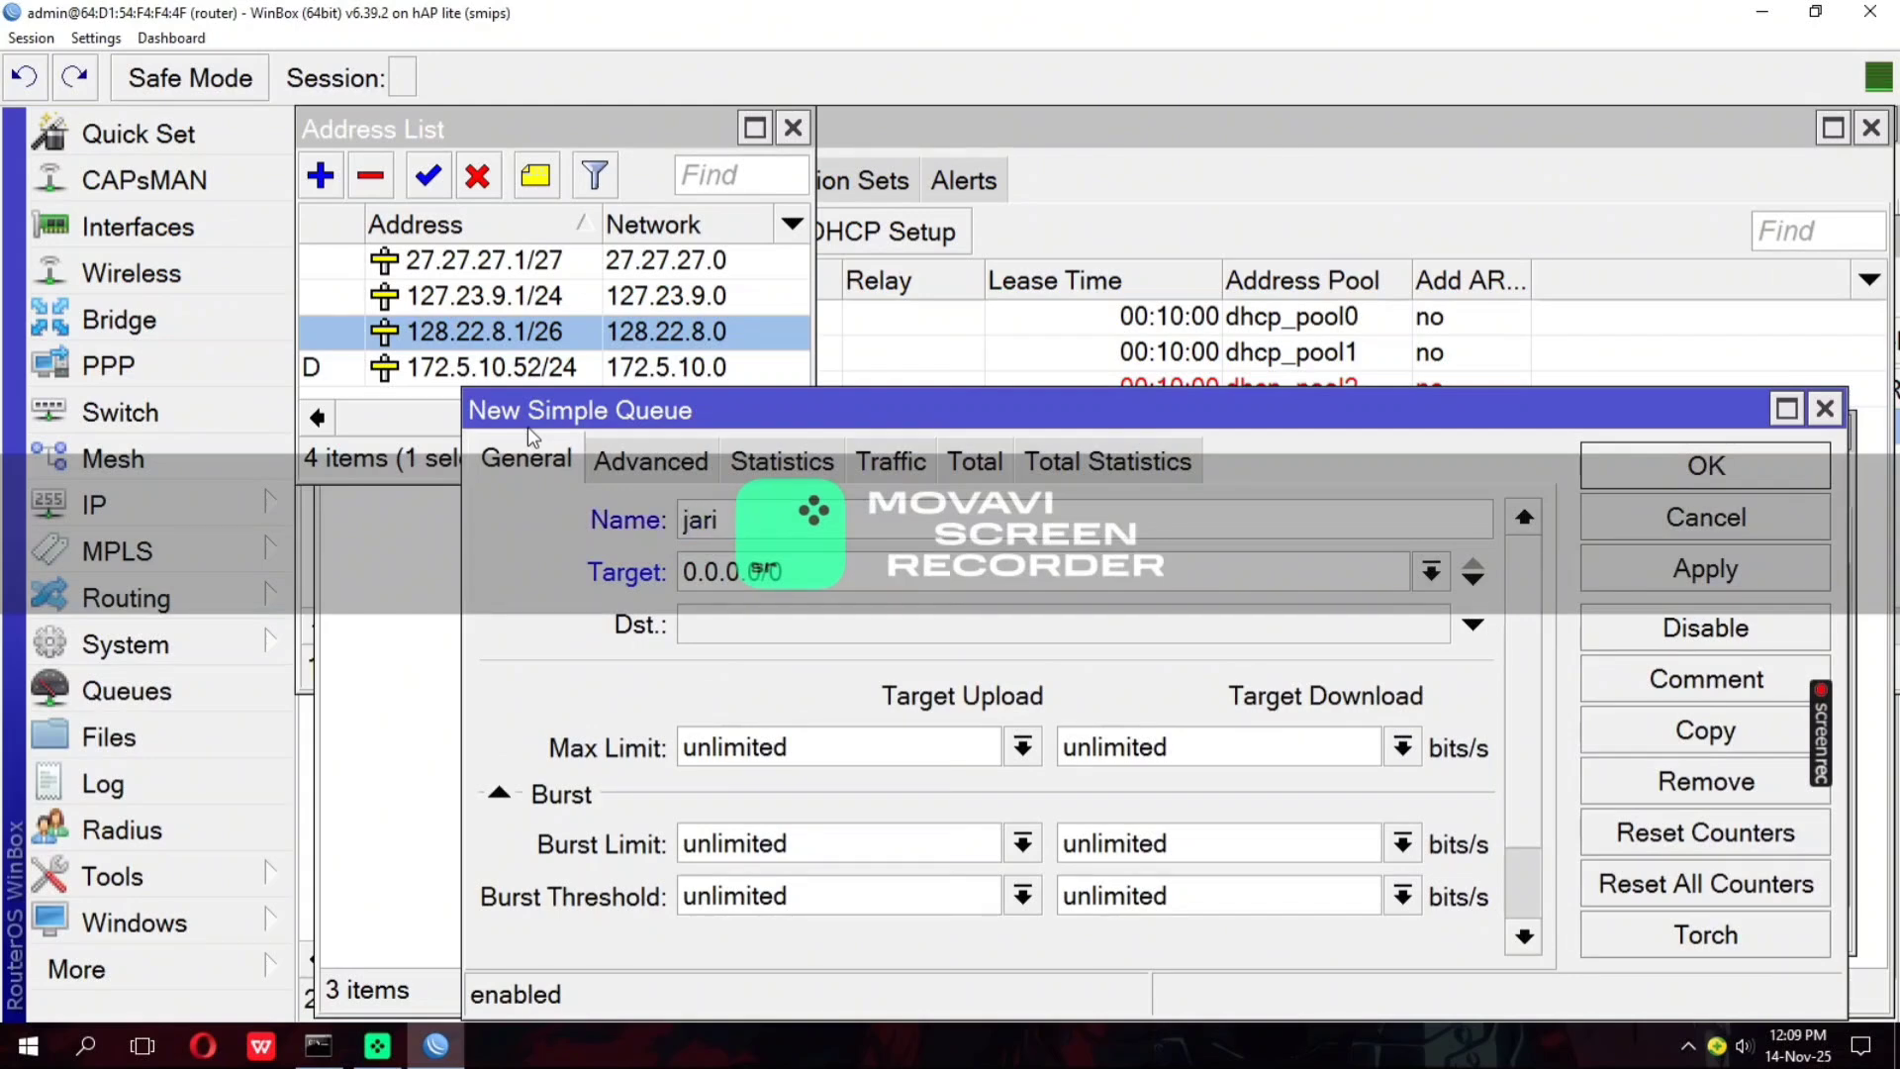
{"action": "key", "text": "BackSpace"}
{"action": "type", "text": "ingan wi"}
Copy the network address from the wlan1 address entry and set the wireless queue's target to 127.23.9.0
{"action": "left_click_drag", "start_coordinate": [815, 341], "coordinate": [1003, 342]}
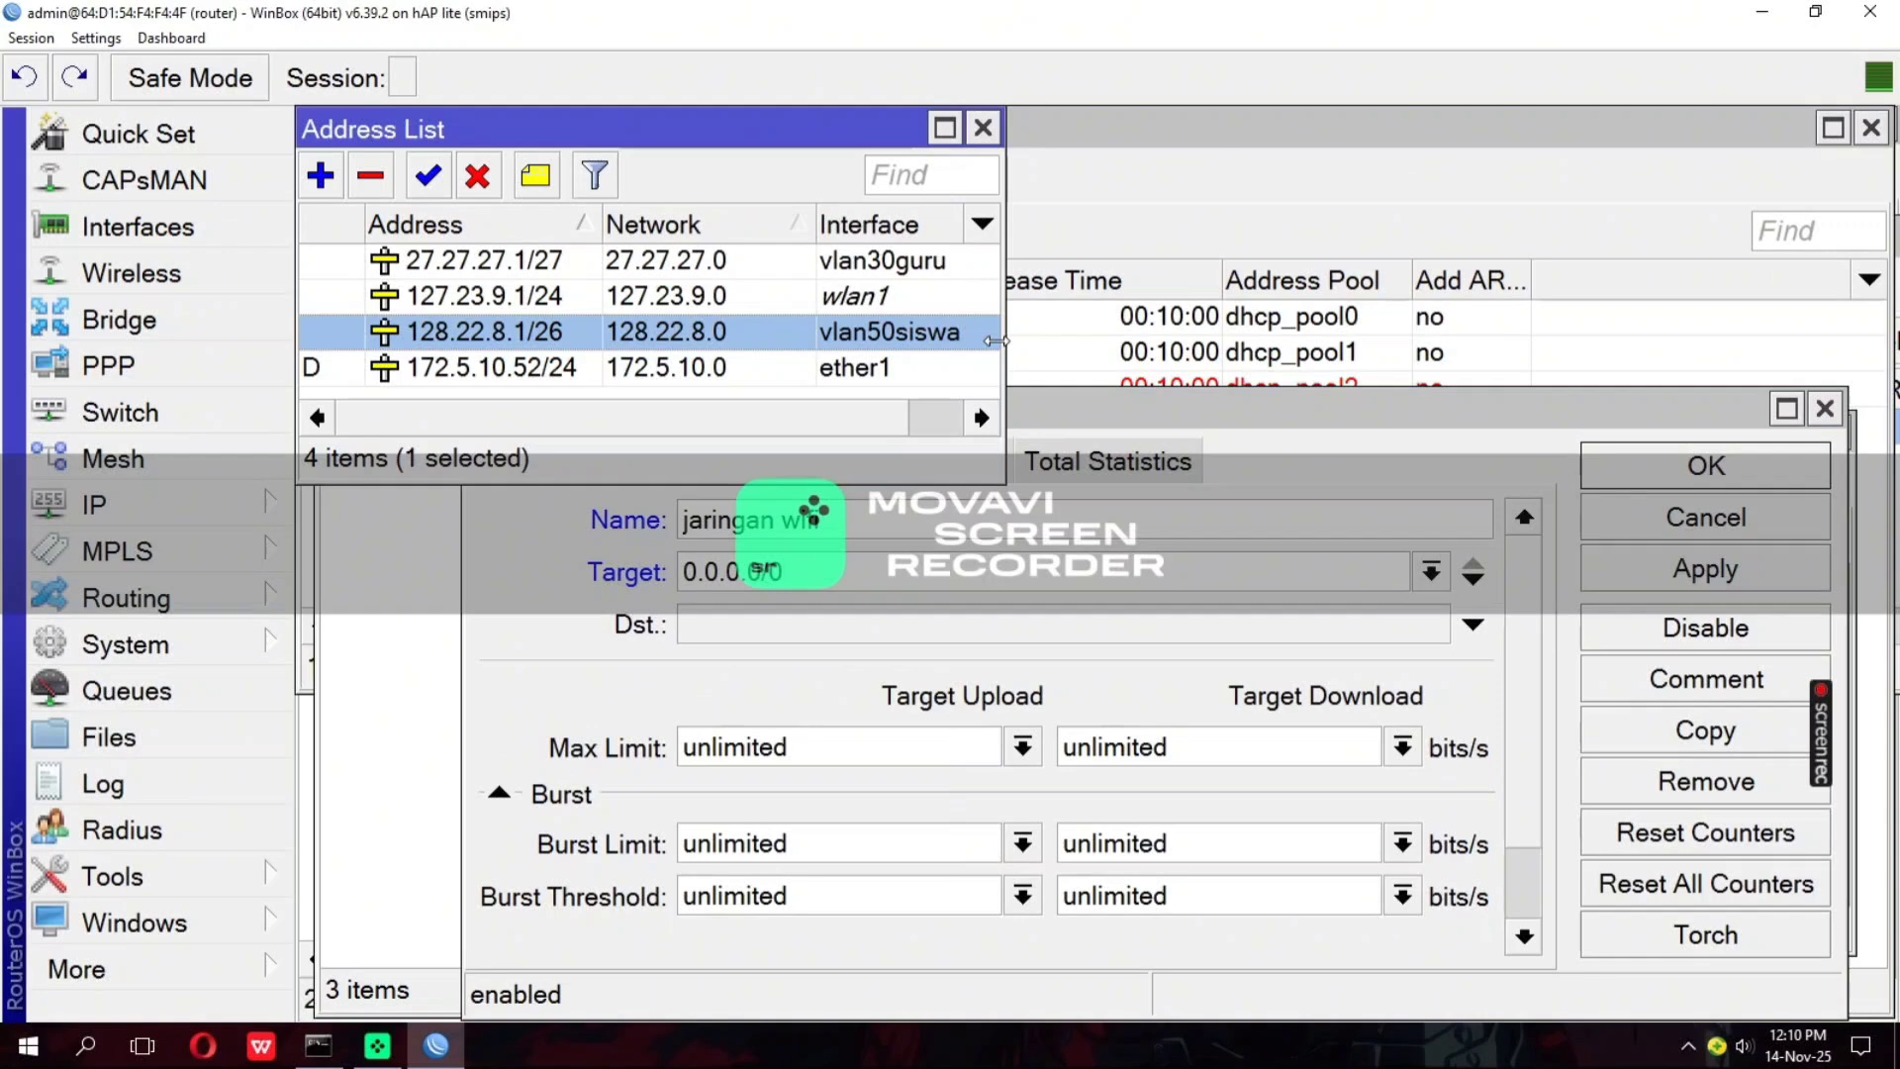
{"action": "double_click", "coordinate": [640, 296]}
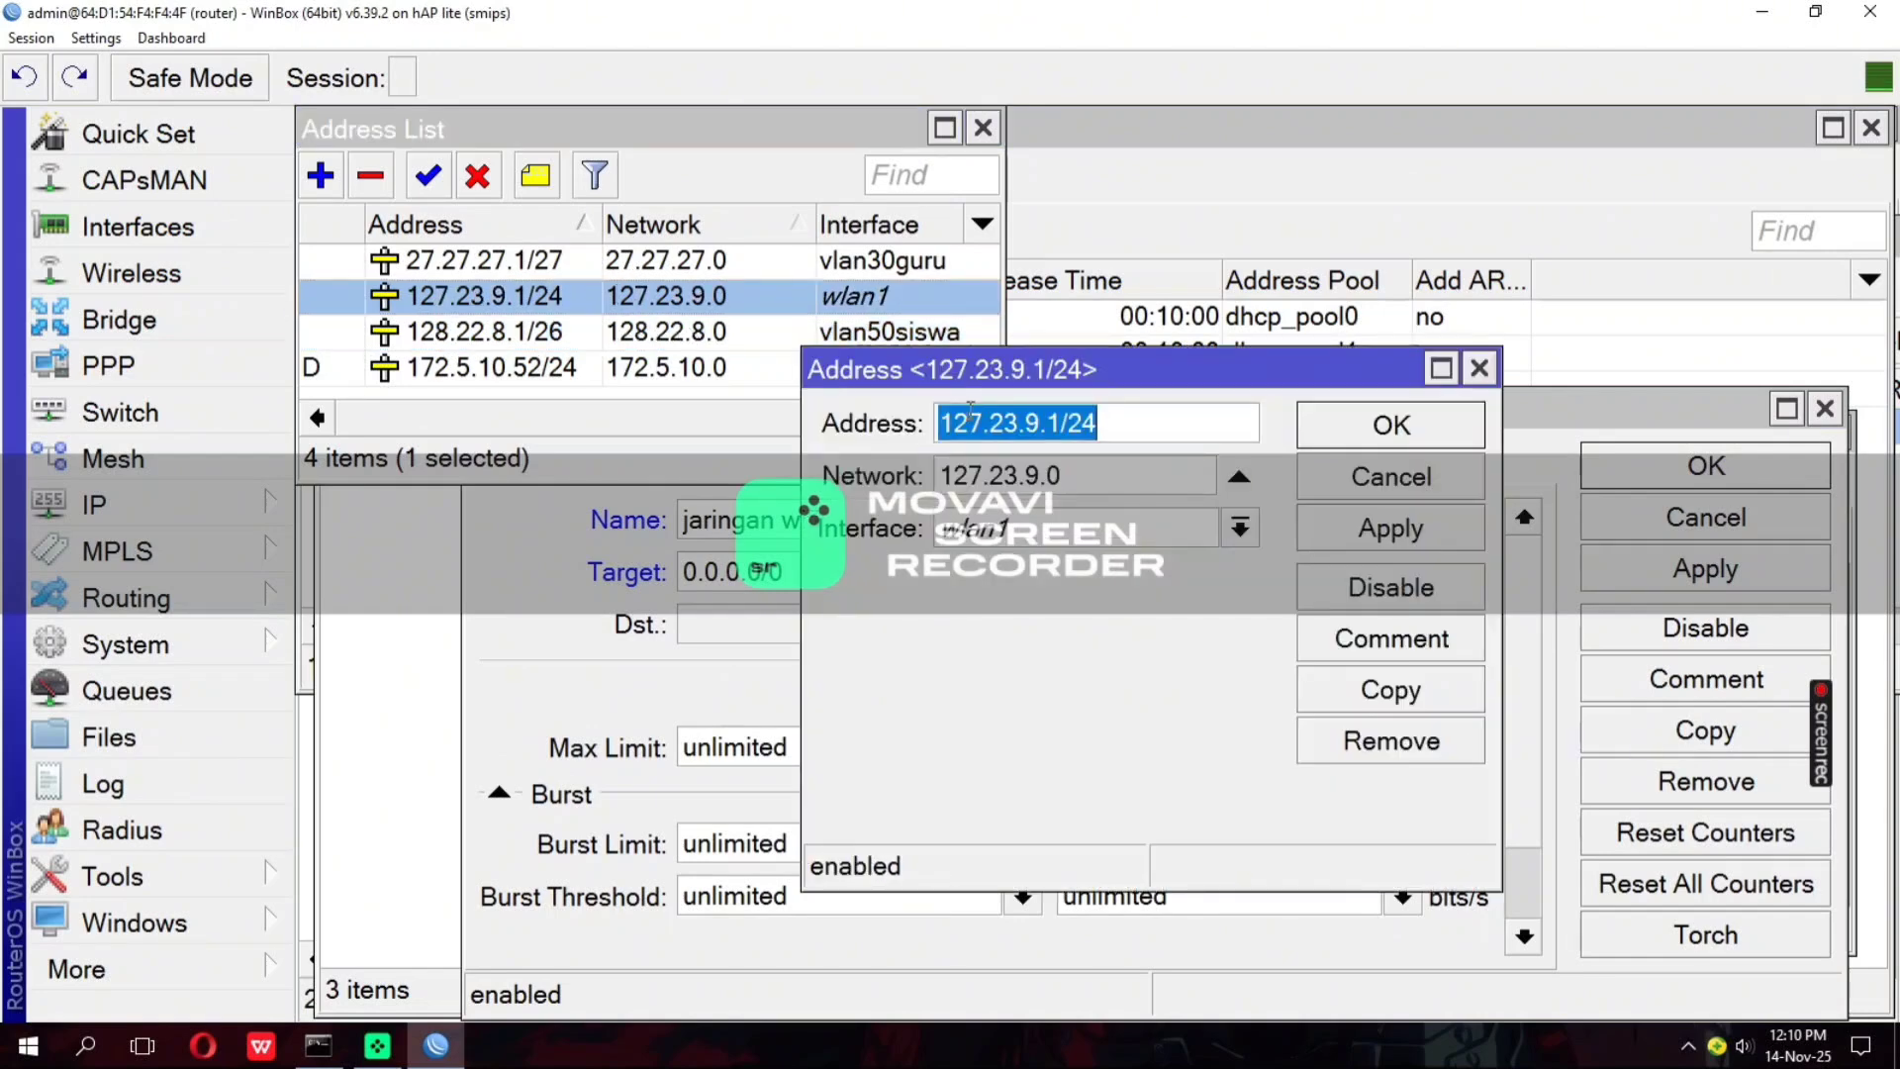
{"action": "double_click", "coordinate": [1055, 479]}
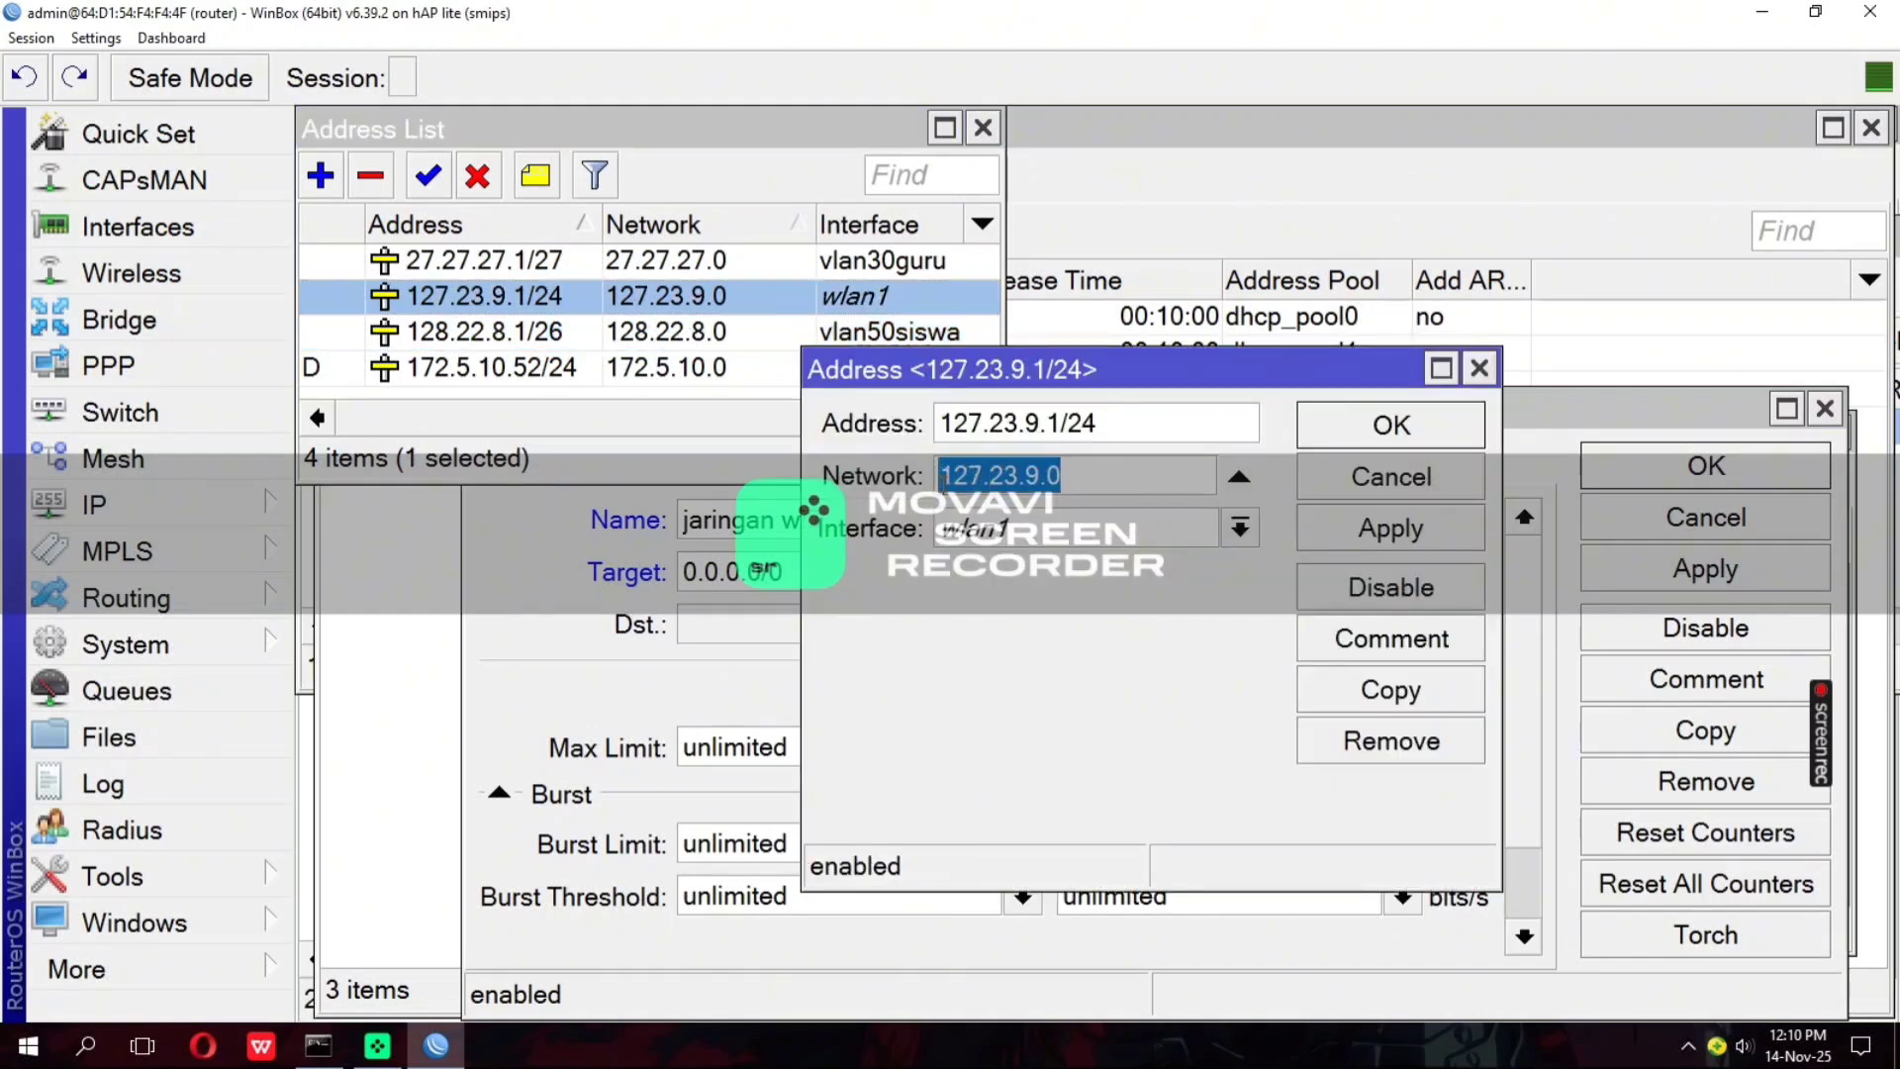
{"action": "right_click", "coordinate": [945, 485]}
{"action": "left_click", "coordinate": [1005, 539]}
{"action": "left_click", "coordinate": [780, 582]}
{"action": "left_click_drag", "start_coordinate": [815, 560], "coordinate": [690, 594]}
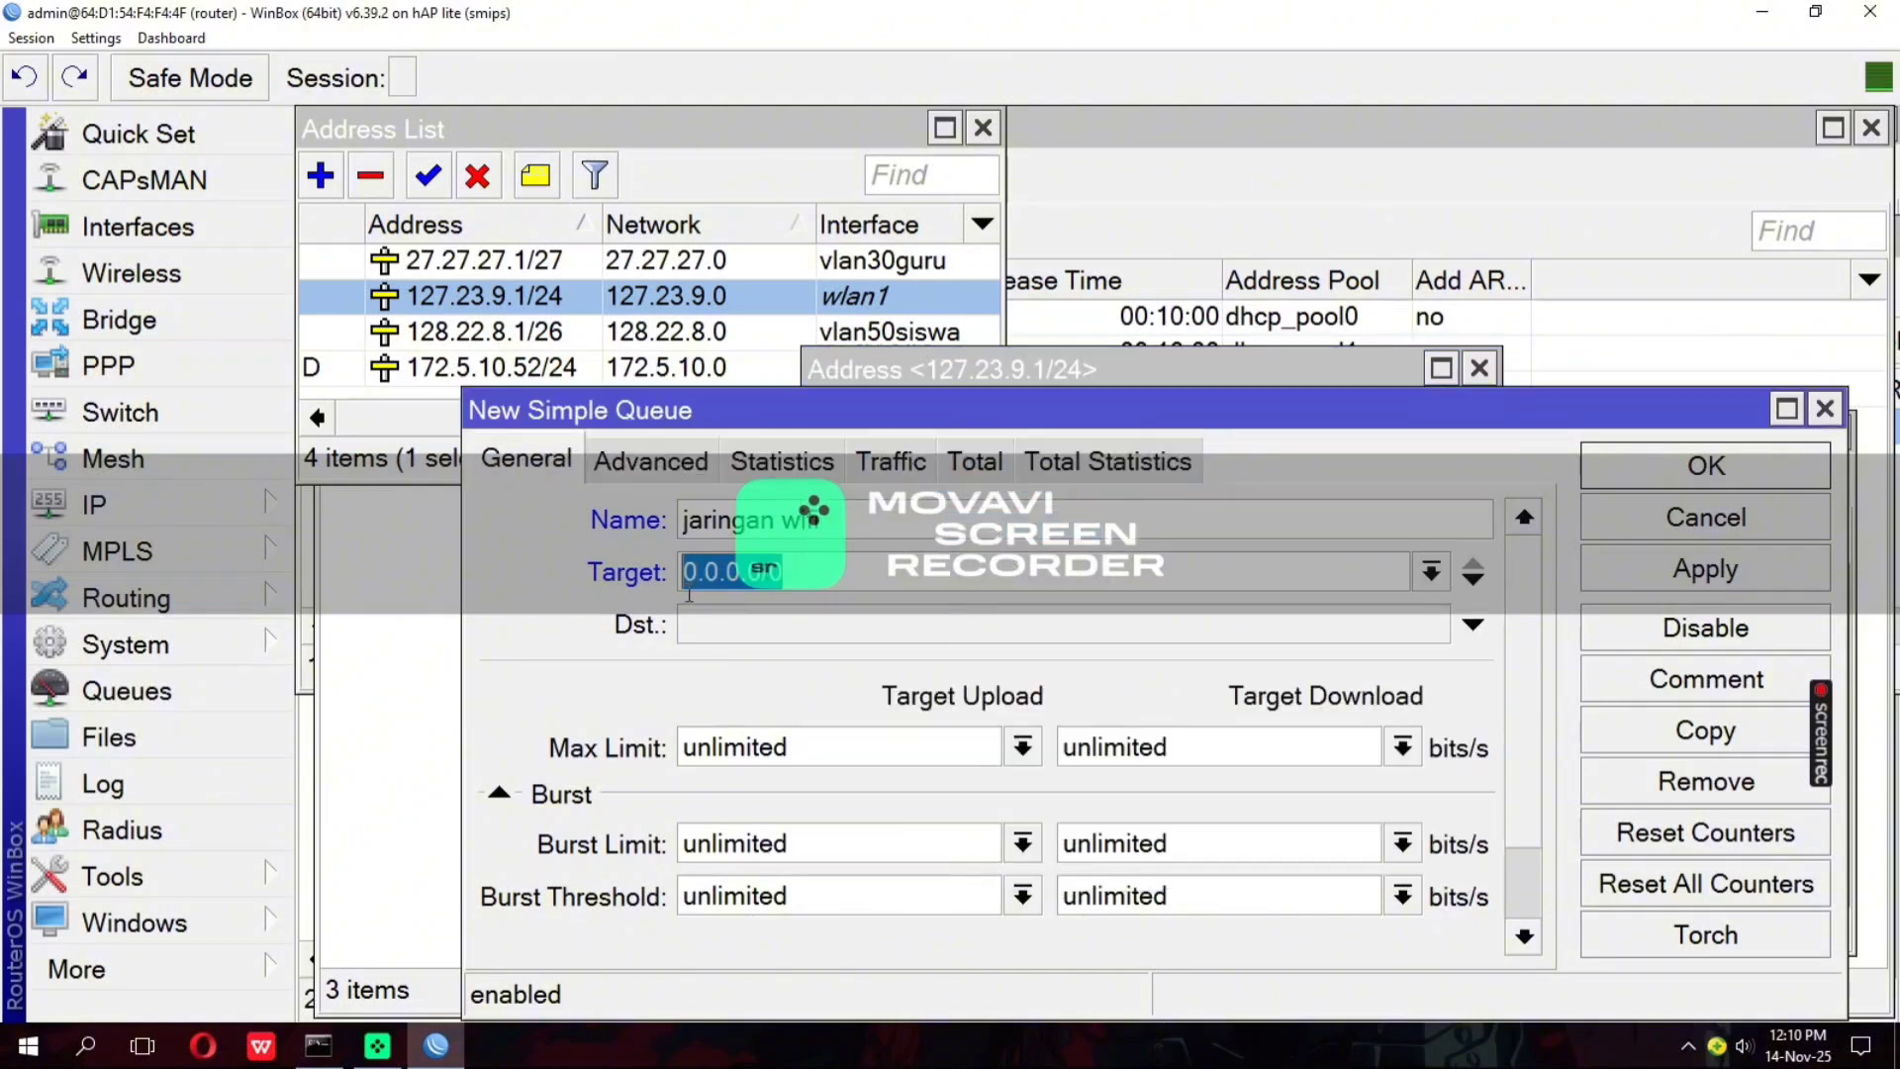
{"action": "right_click", "coordinate": [709, 579]}
{"action": "left_click", "coordinate": [792, 655]}
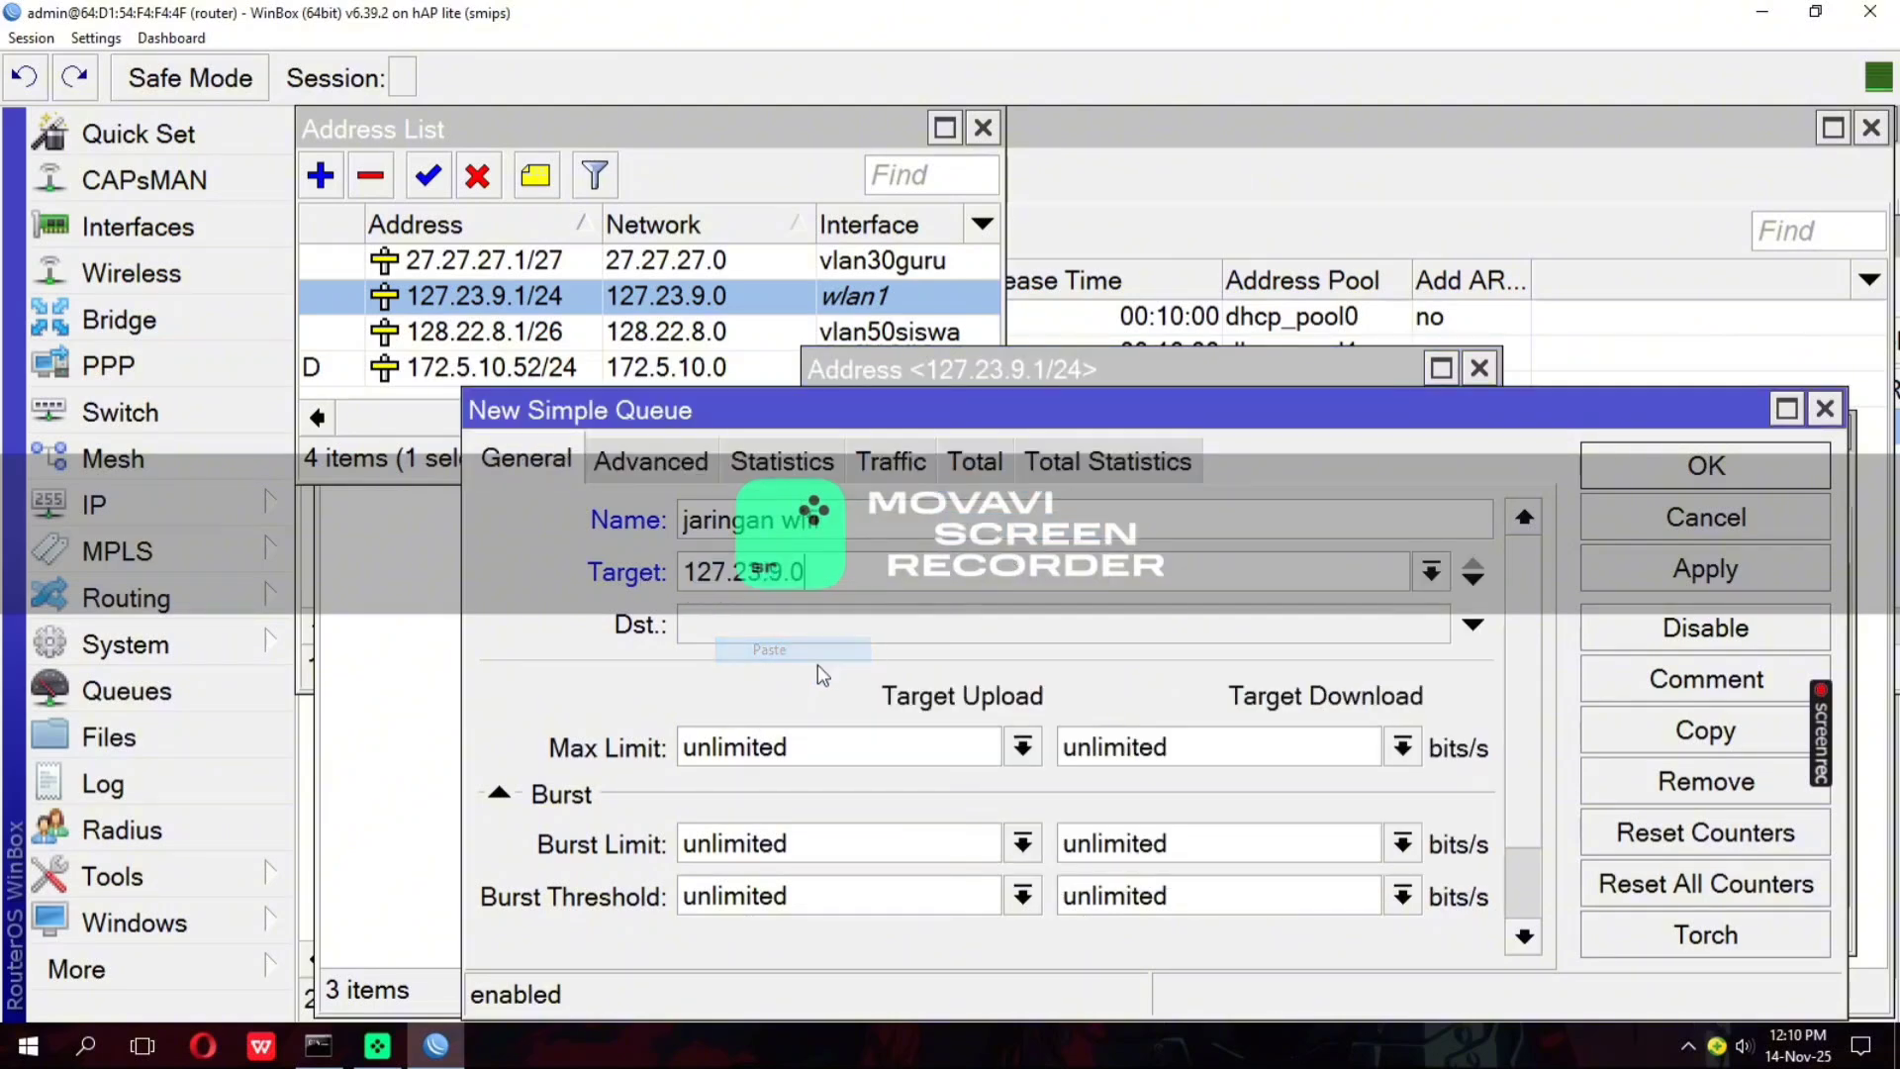
Set the wireless queue's max limit to 4M for target upload and 2M for target download
{"action": "left_click", "coordinate": [1024, 749]}
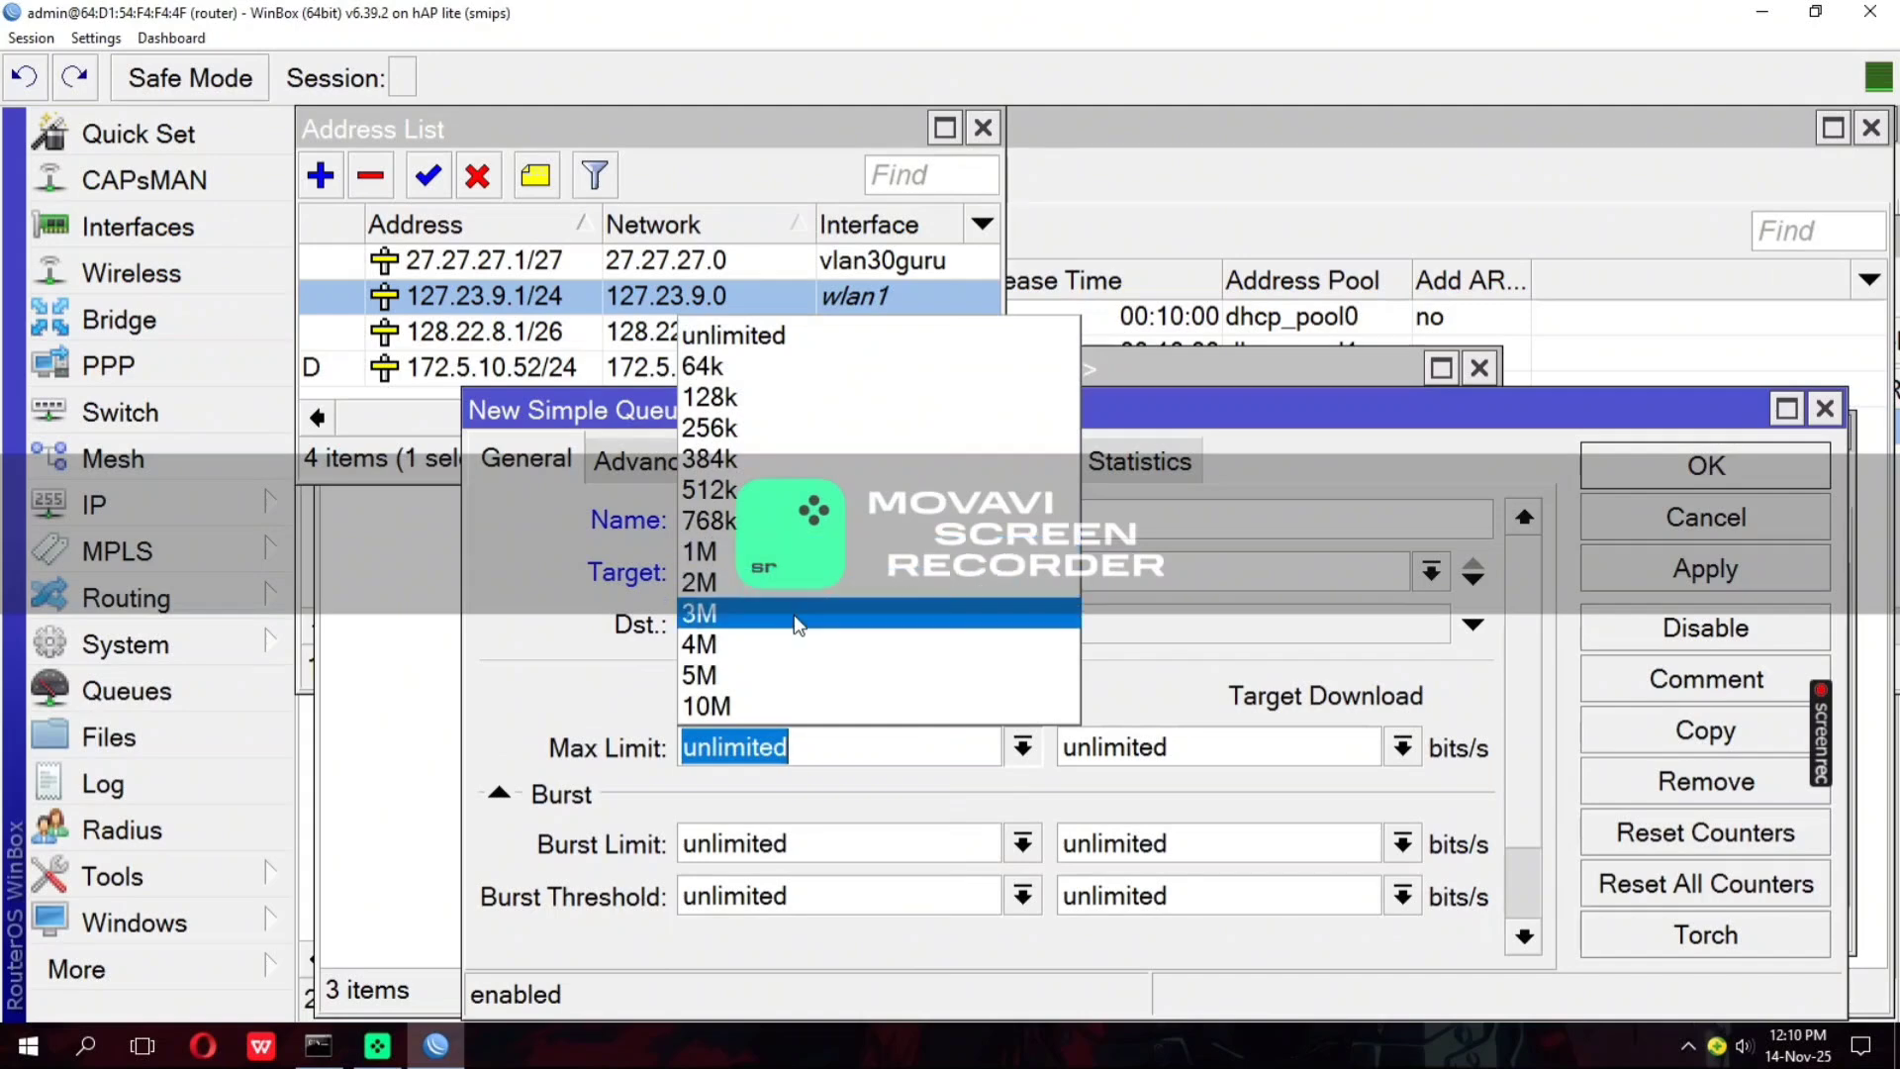
{"action": "left_click", "coordinate": [803, 648]}
{"action": "left_click", "coordinate": [1402, 749]}
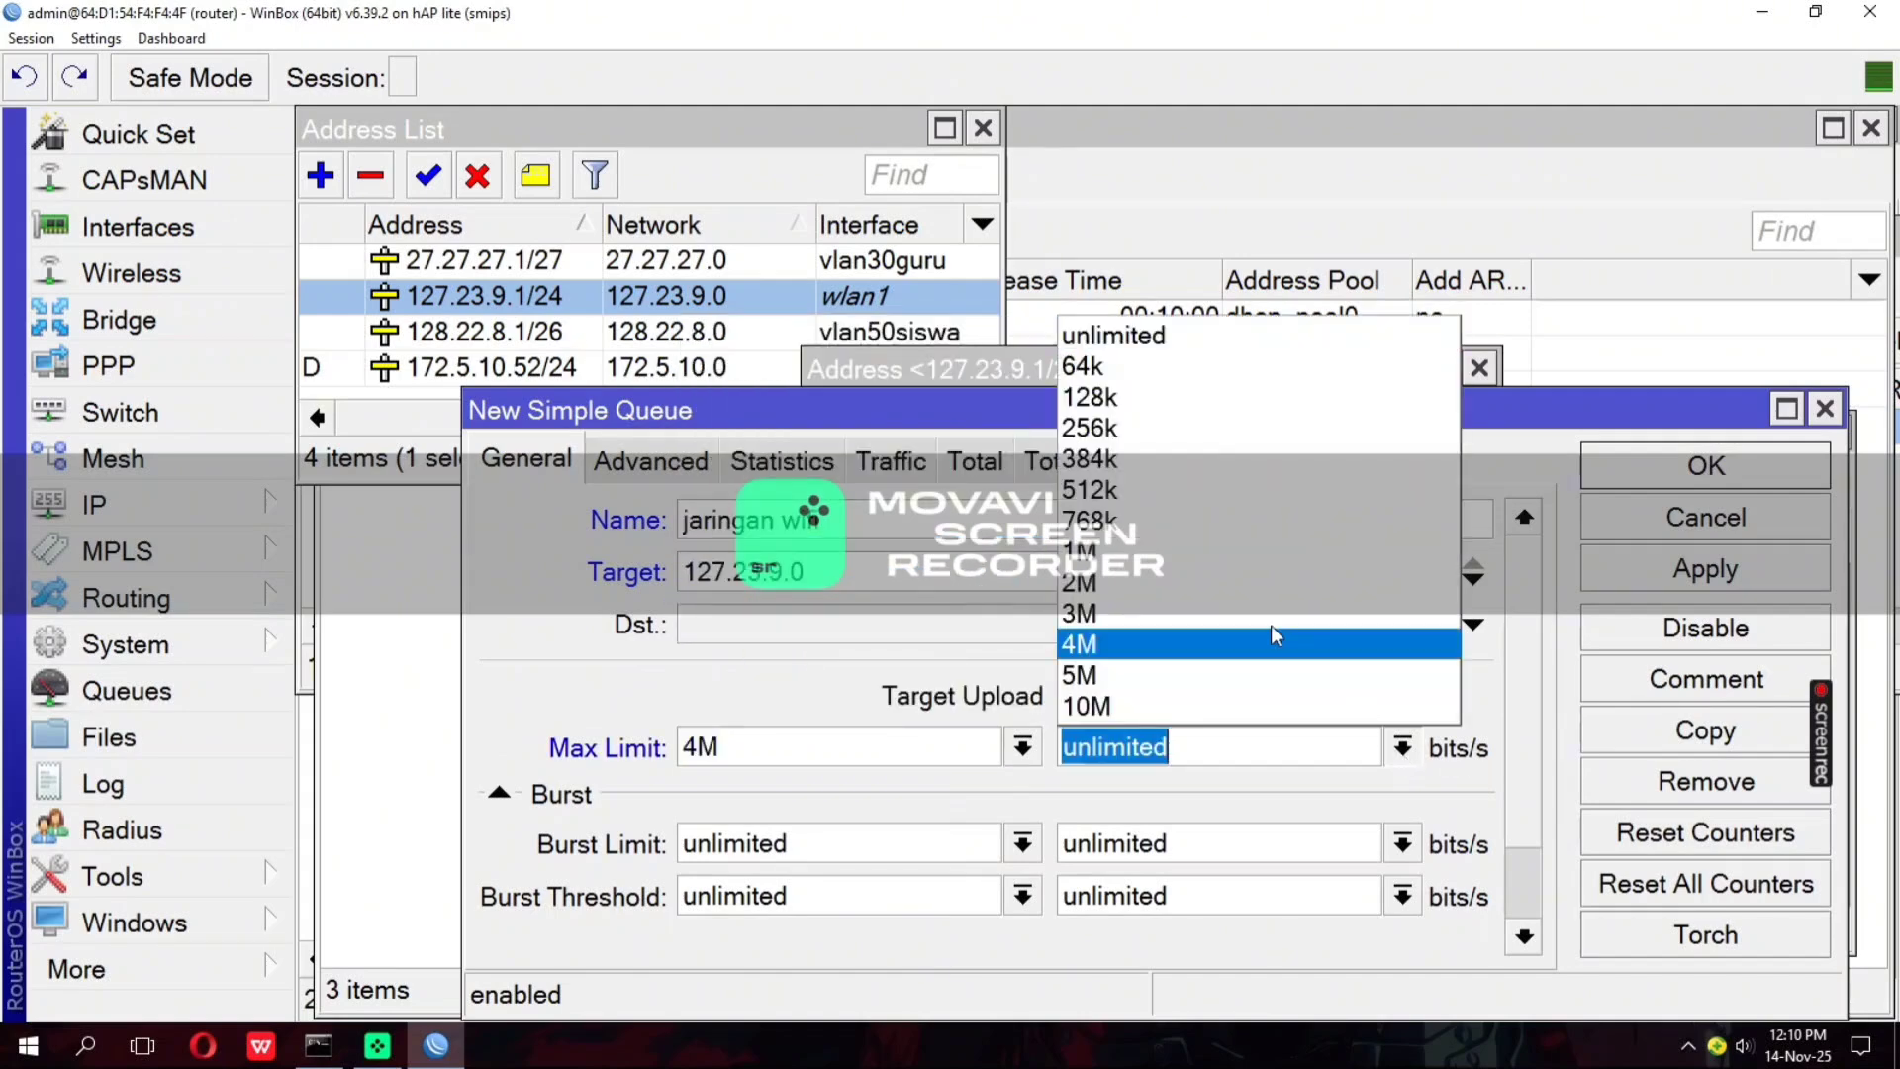
{"action": "left_click", "coordinate": [1218, 583]}
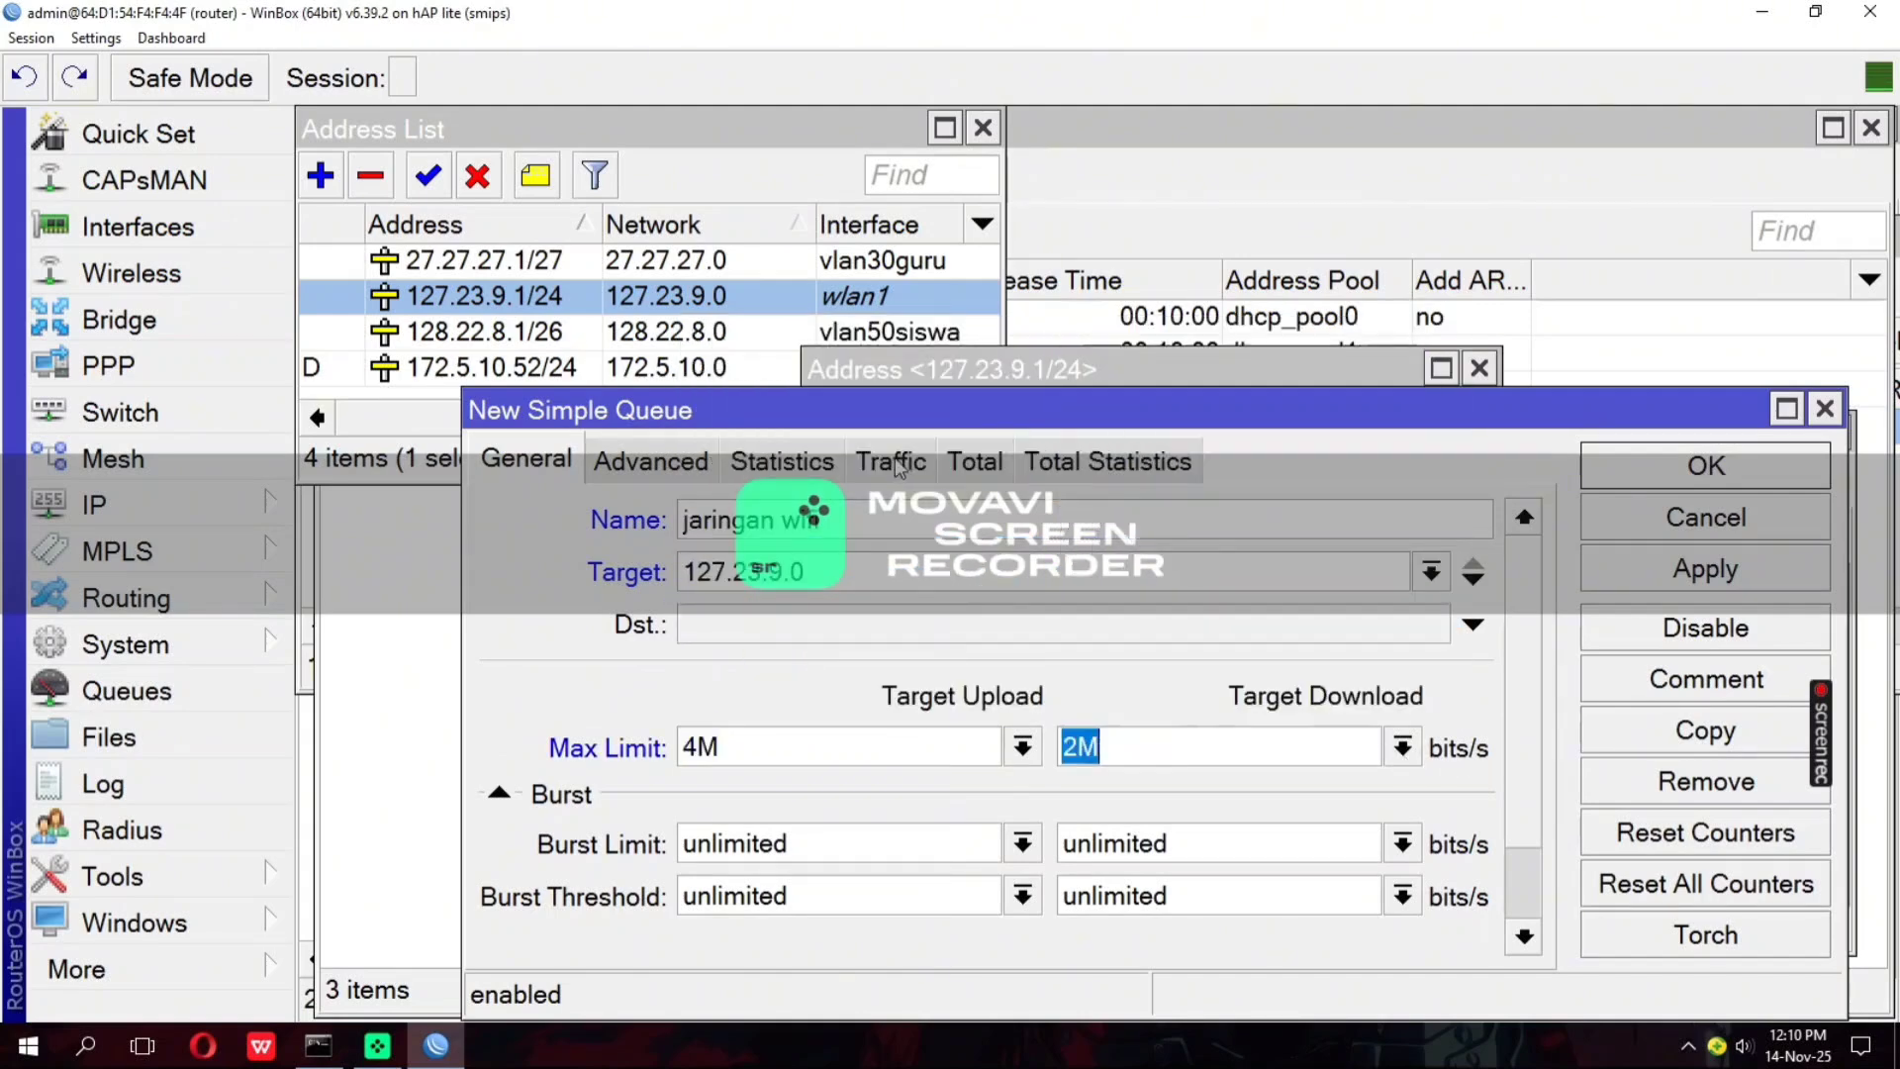
Set the wireless queue's Limit At to 512k upload and 1M download, save it, and close the address entry and address list
{"action": "left_click", "coordinate": [672, 460]}
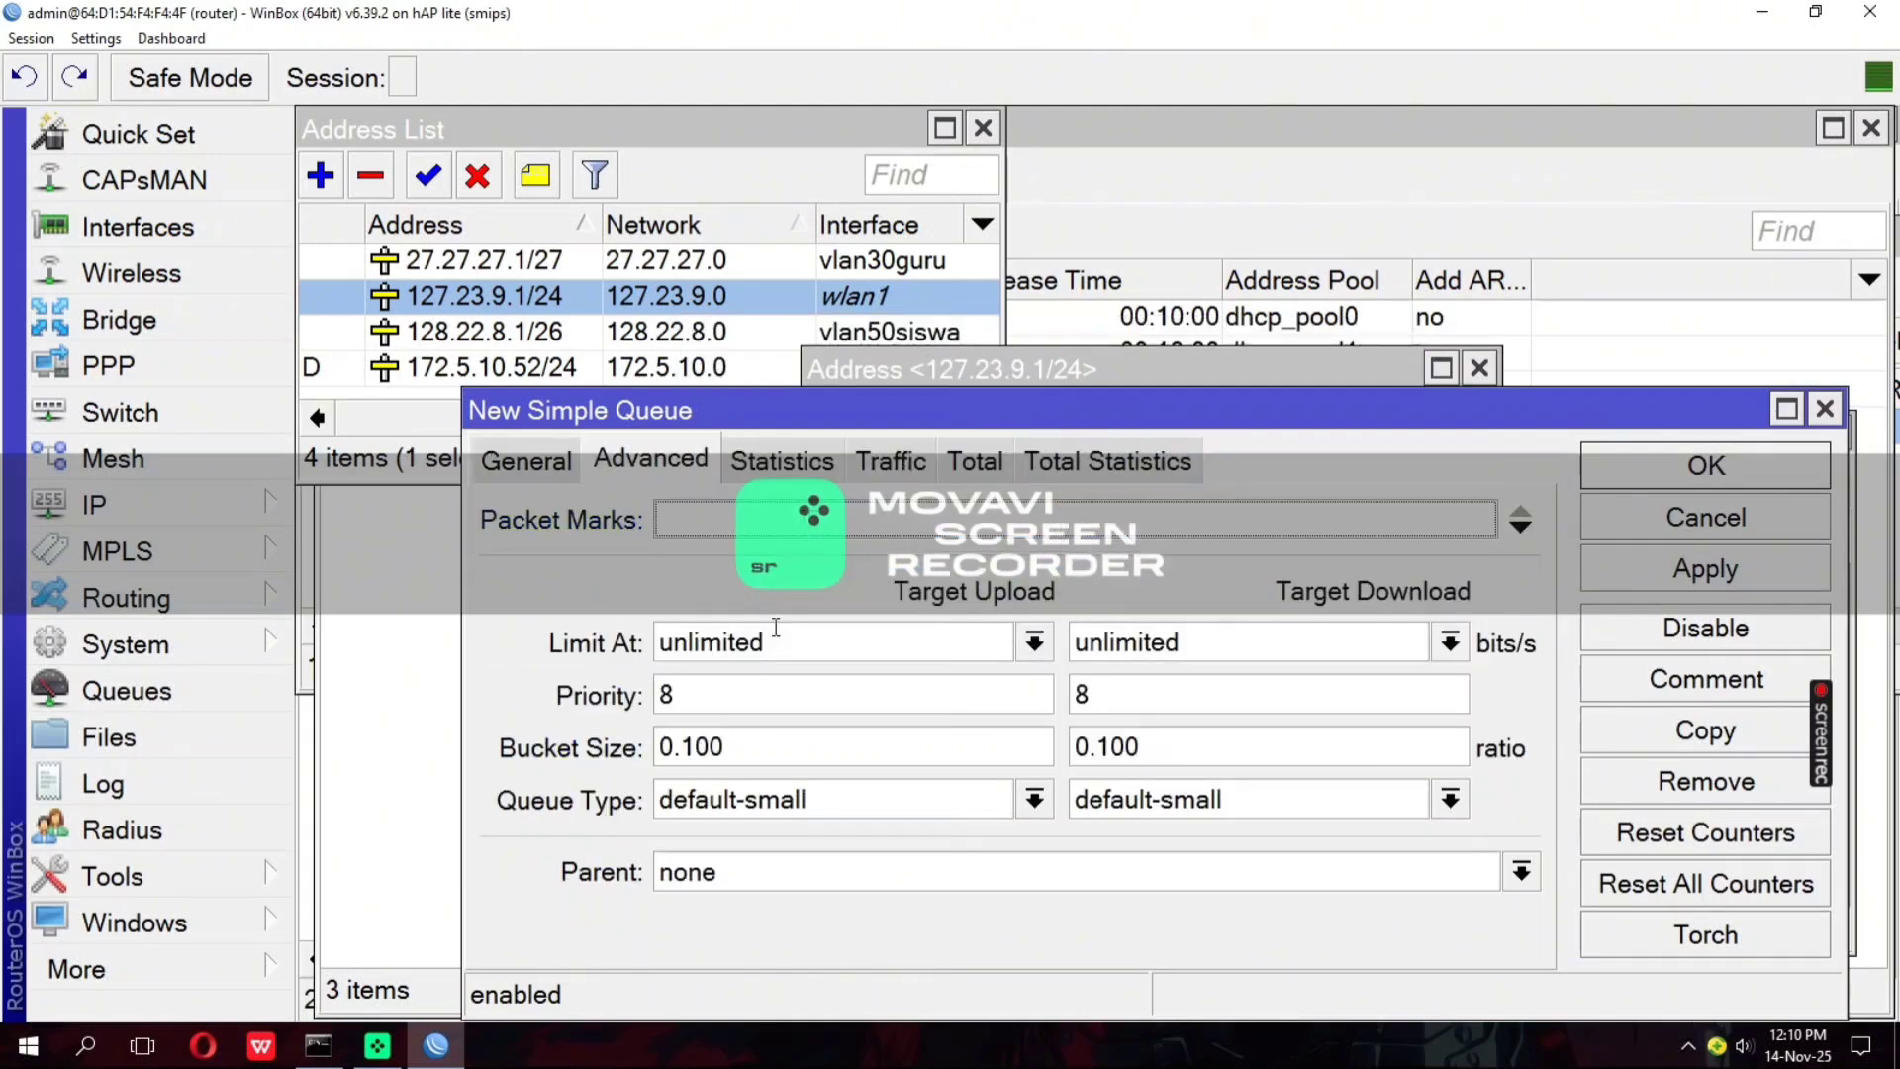
{"action": "left_click", "coordinate": [1019, 643]}
{"action": "left_click", "coordinate": [764, 378]}
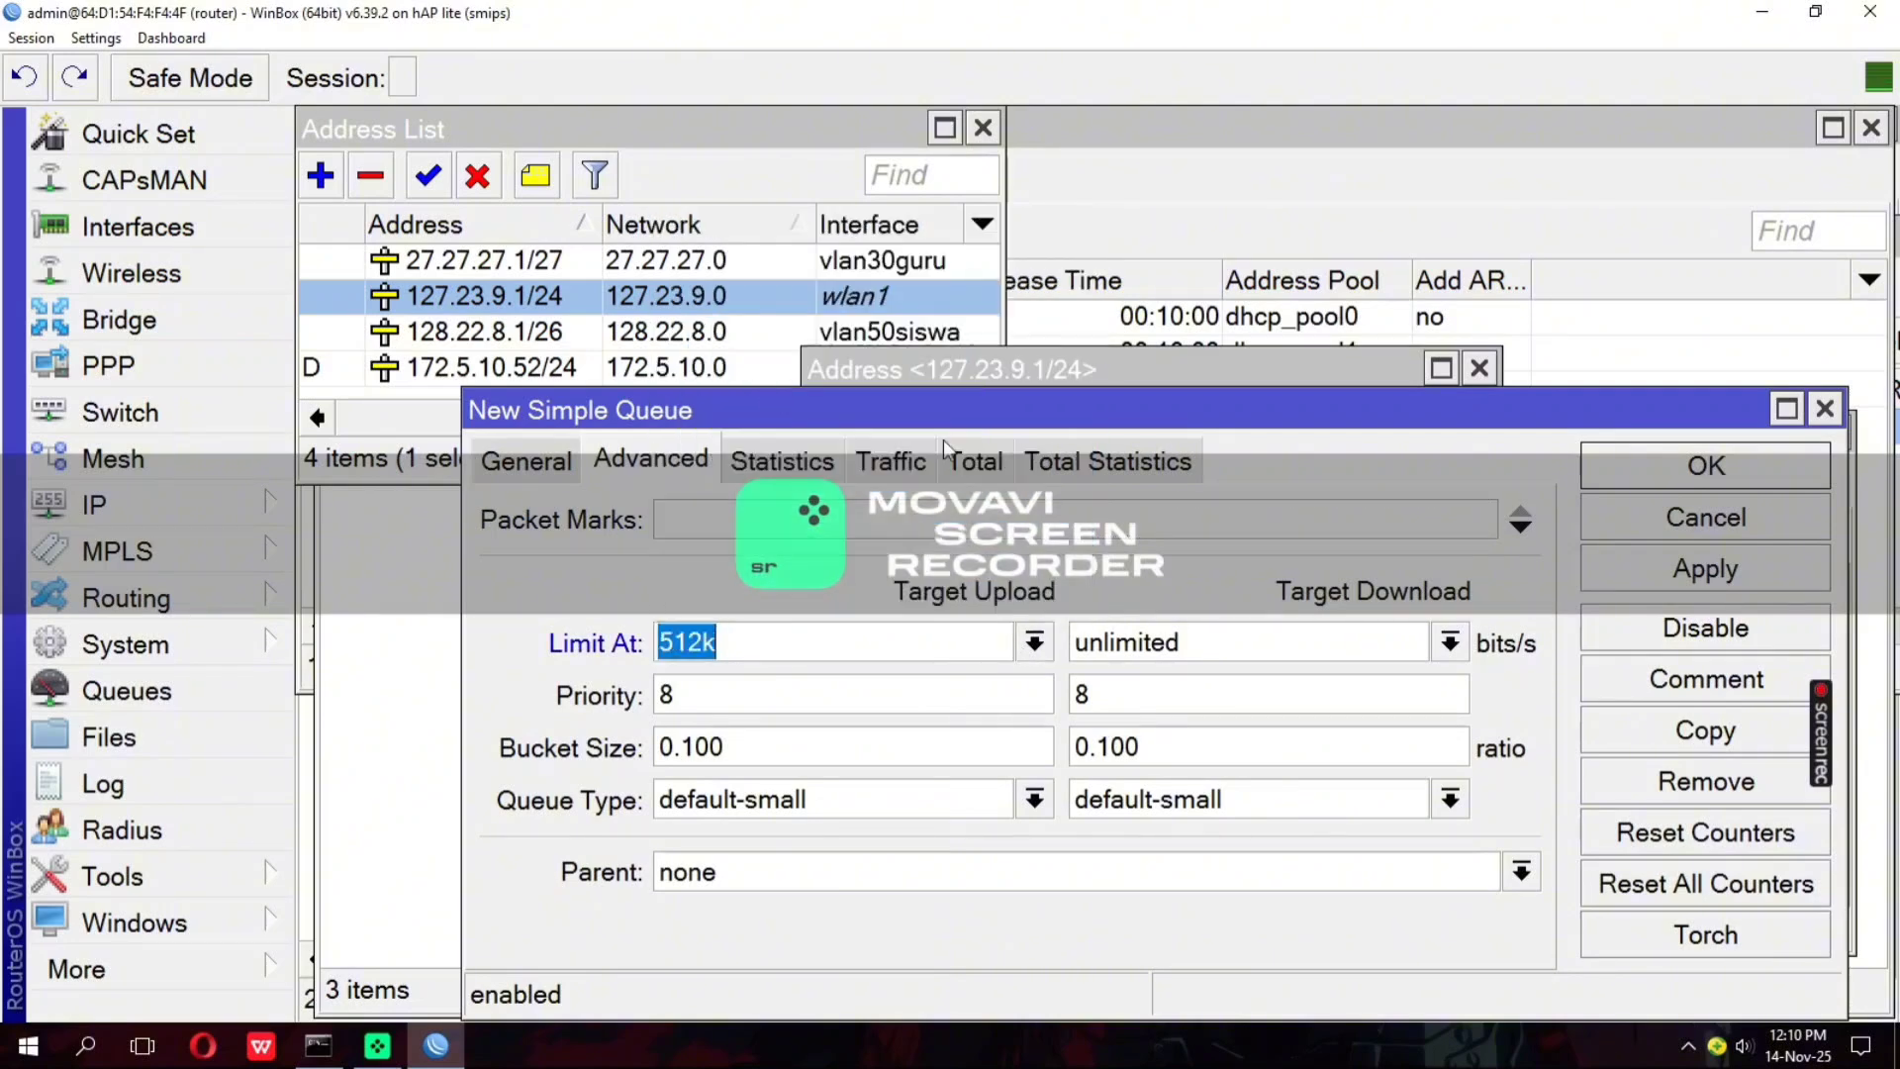
{"action": "left_click", "coordinate": [1447, 643]}
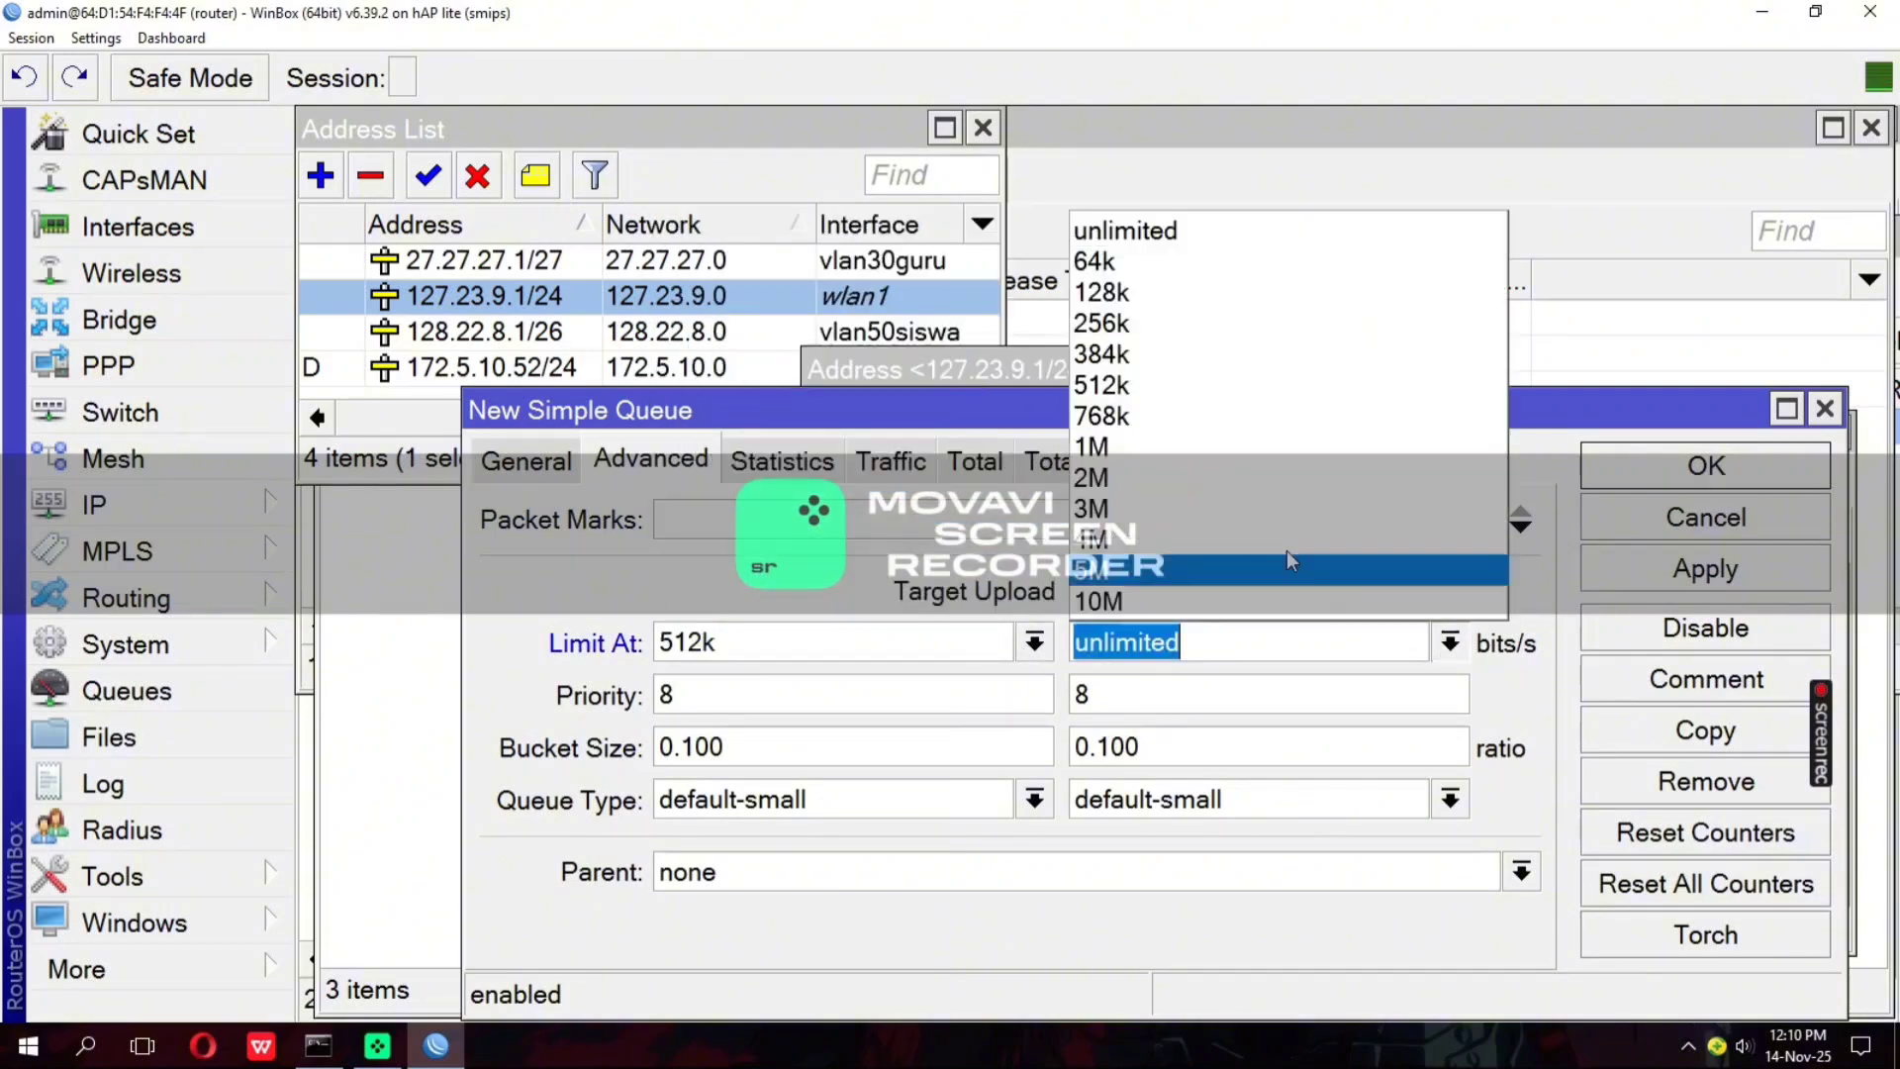
{"action": "left_click", "coordinate": [1157, 435]}
{"action": "left_click", "coordinate": [1654, 570]}
{"action": "left_click", "coordinate": [1623, 480]}
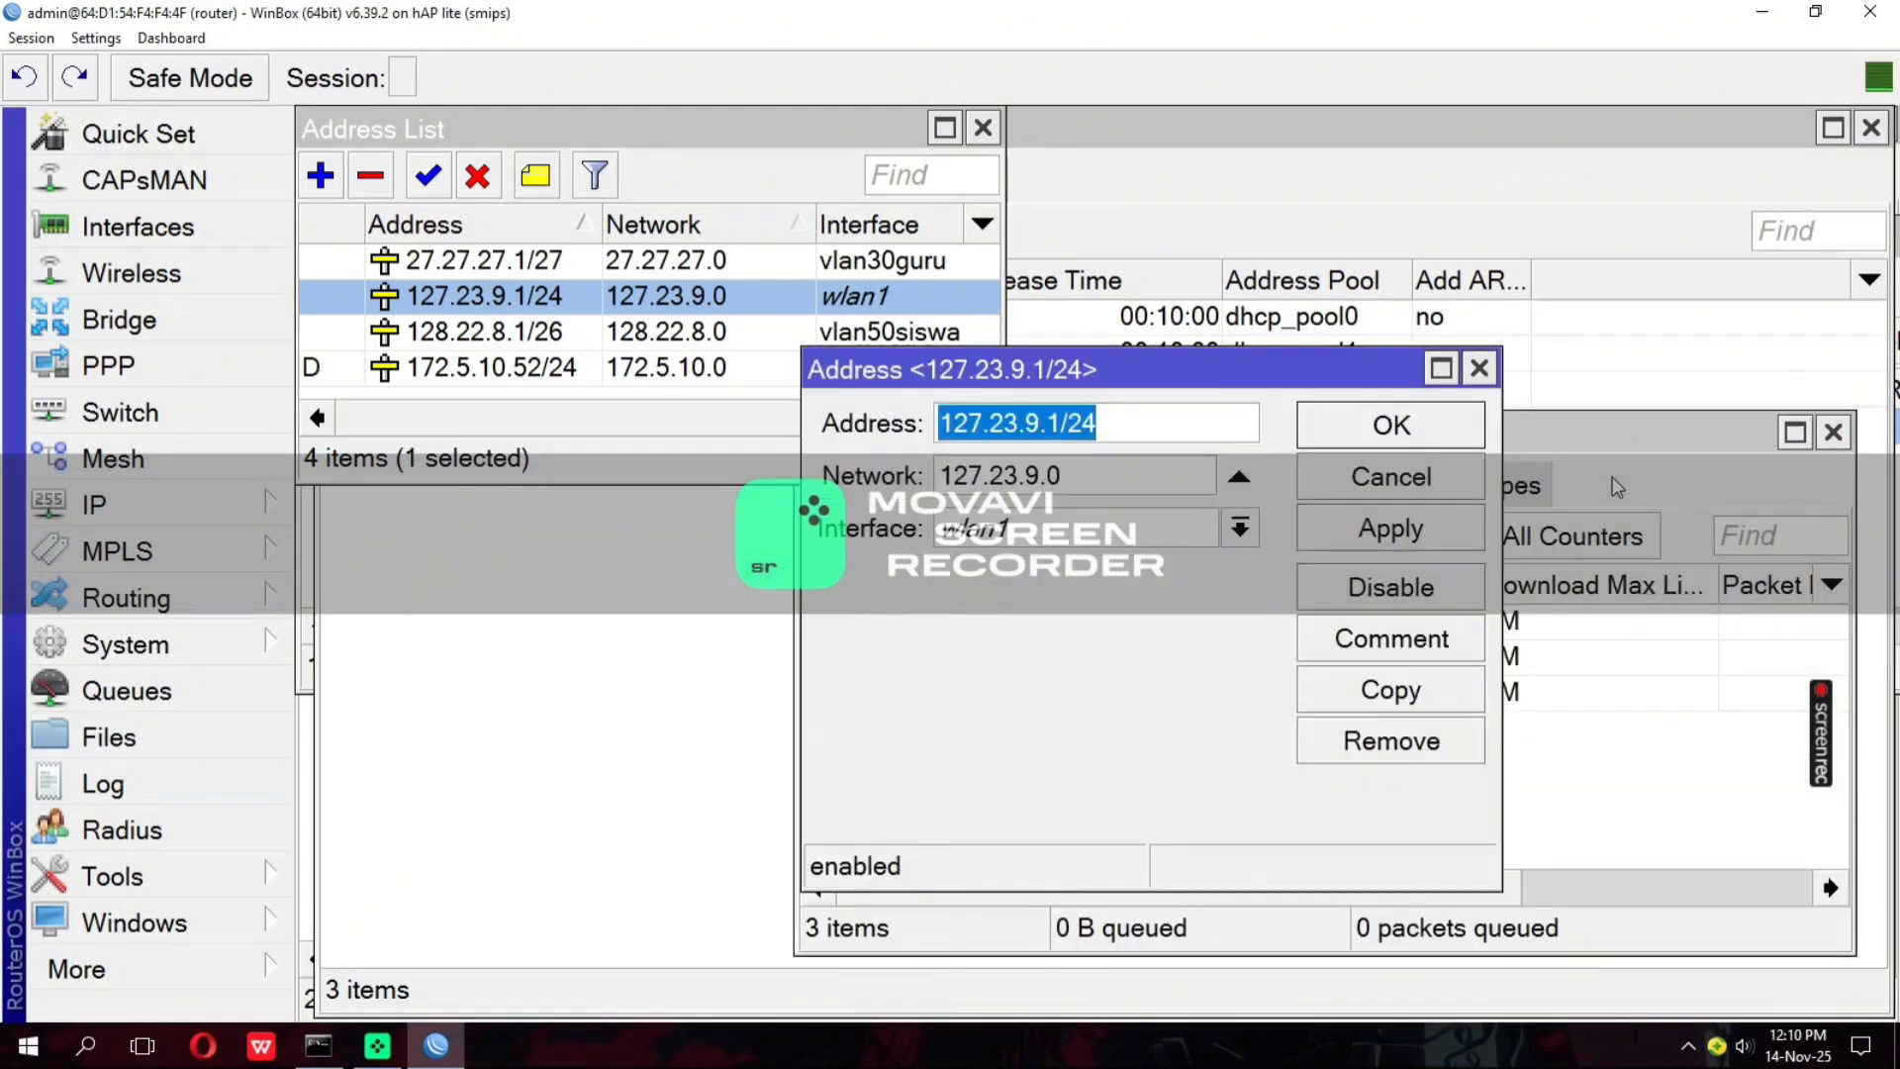
{"action": "left_click", "coordinate": [1479, 368]}
{"action": "left_click", "coordinate": [983, 128]}
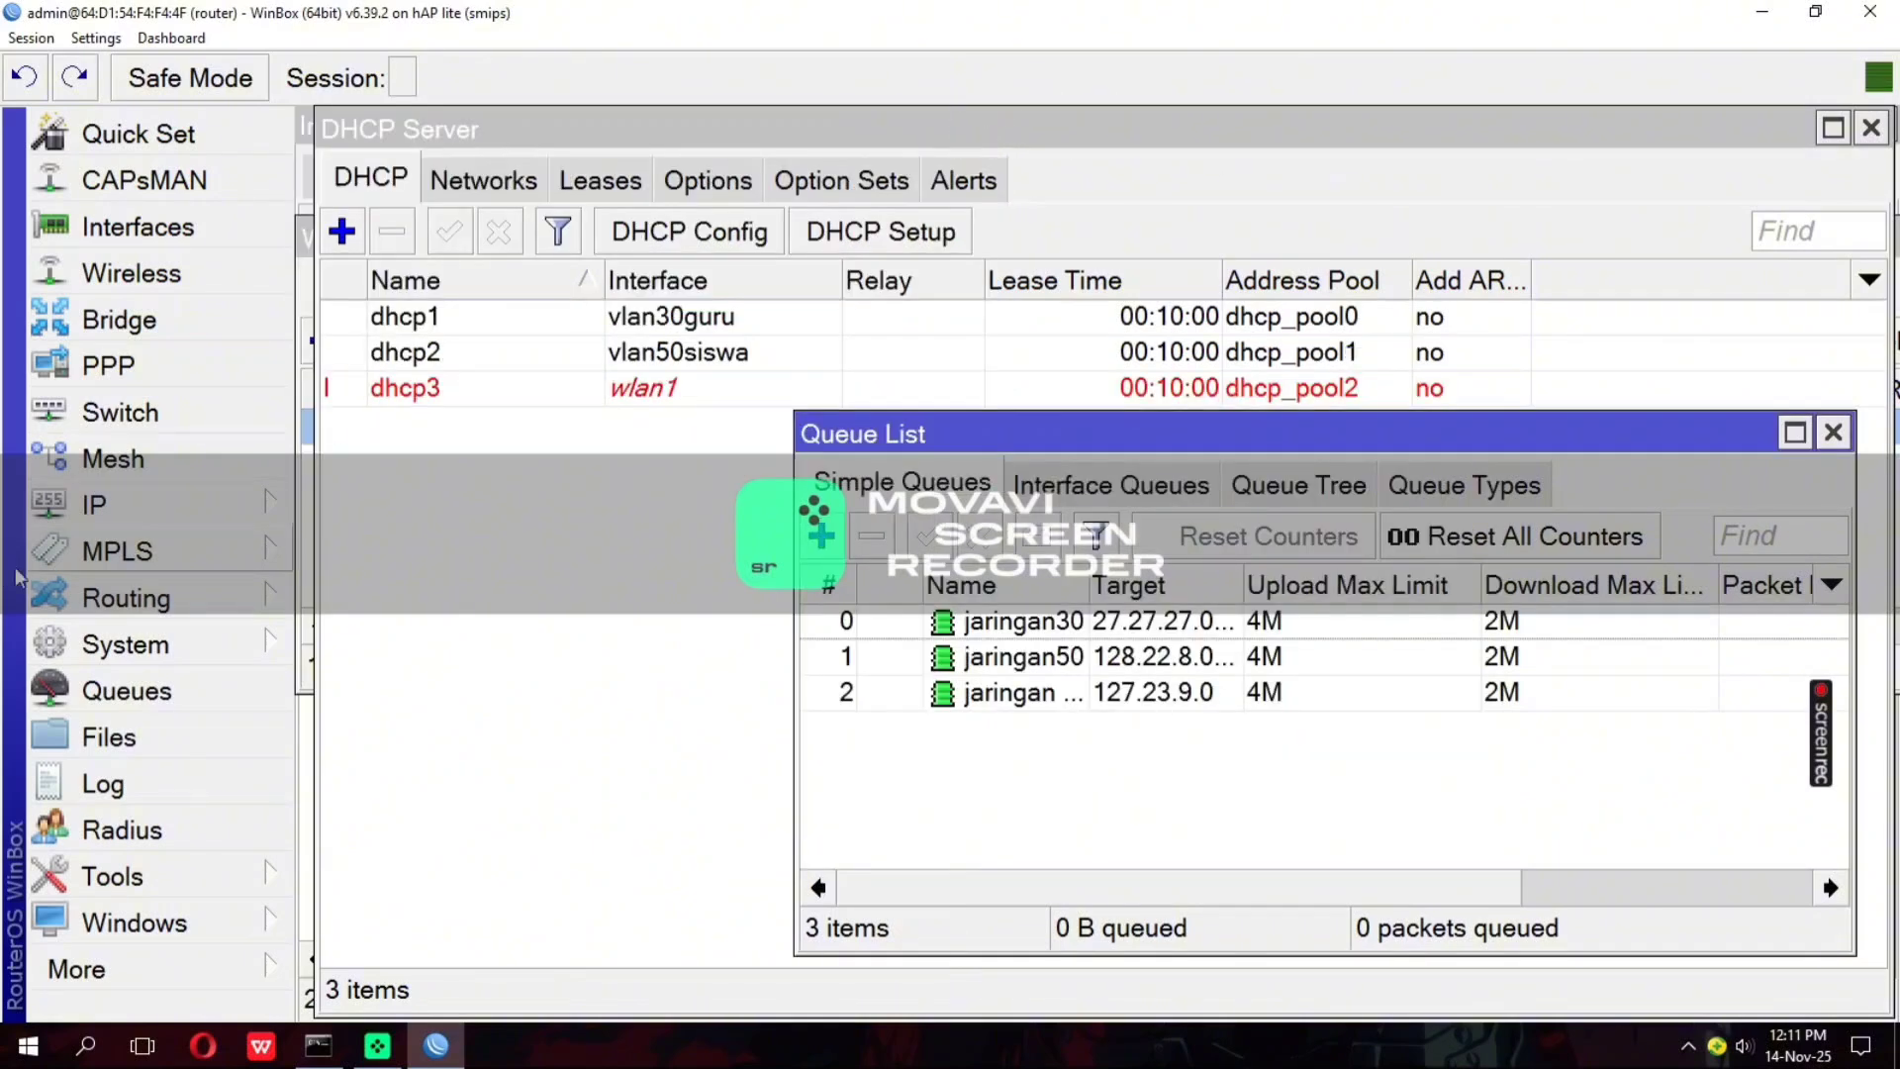
Start a new firewall NAT rule and set its action to masquerade
{"action": "left_click", "coordinate": [153, 503]}
{"action": "left_click", "coordinate": [330, 408]}
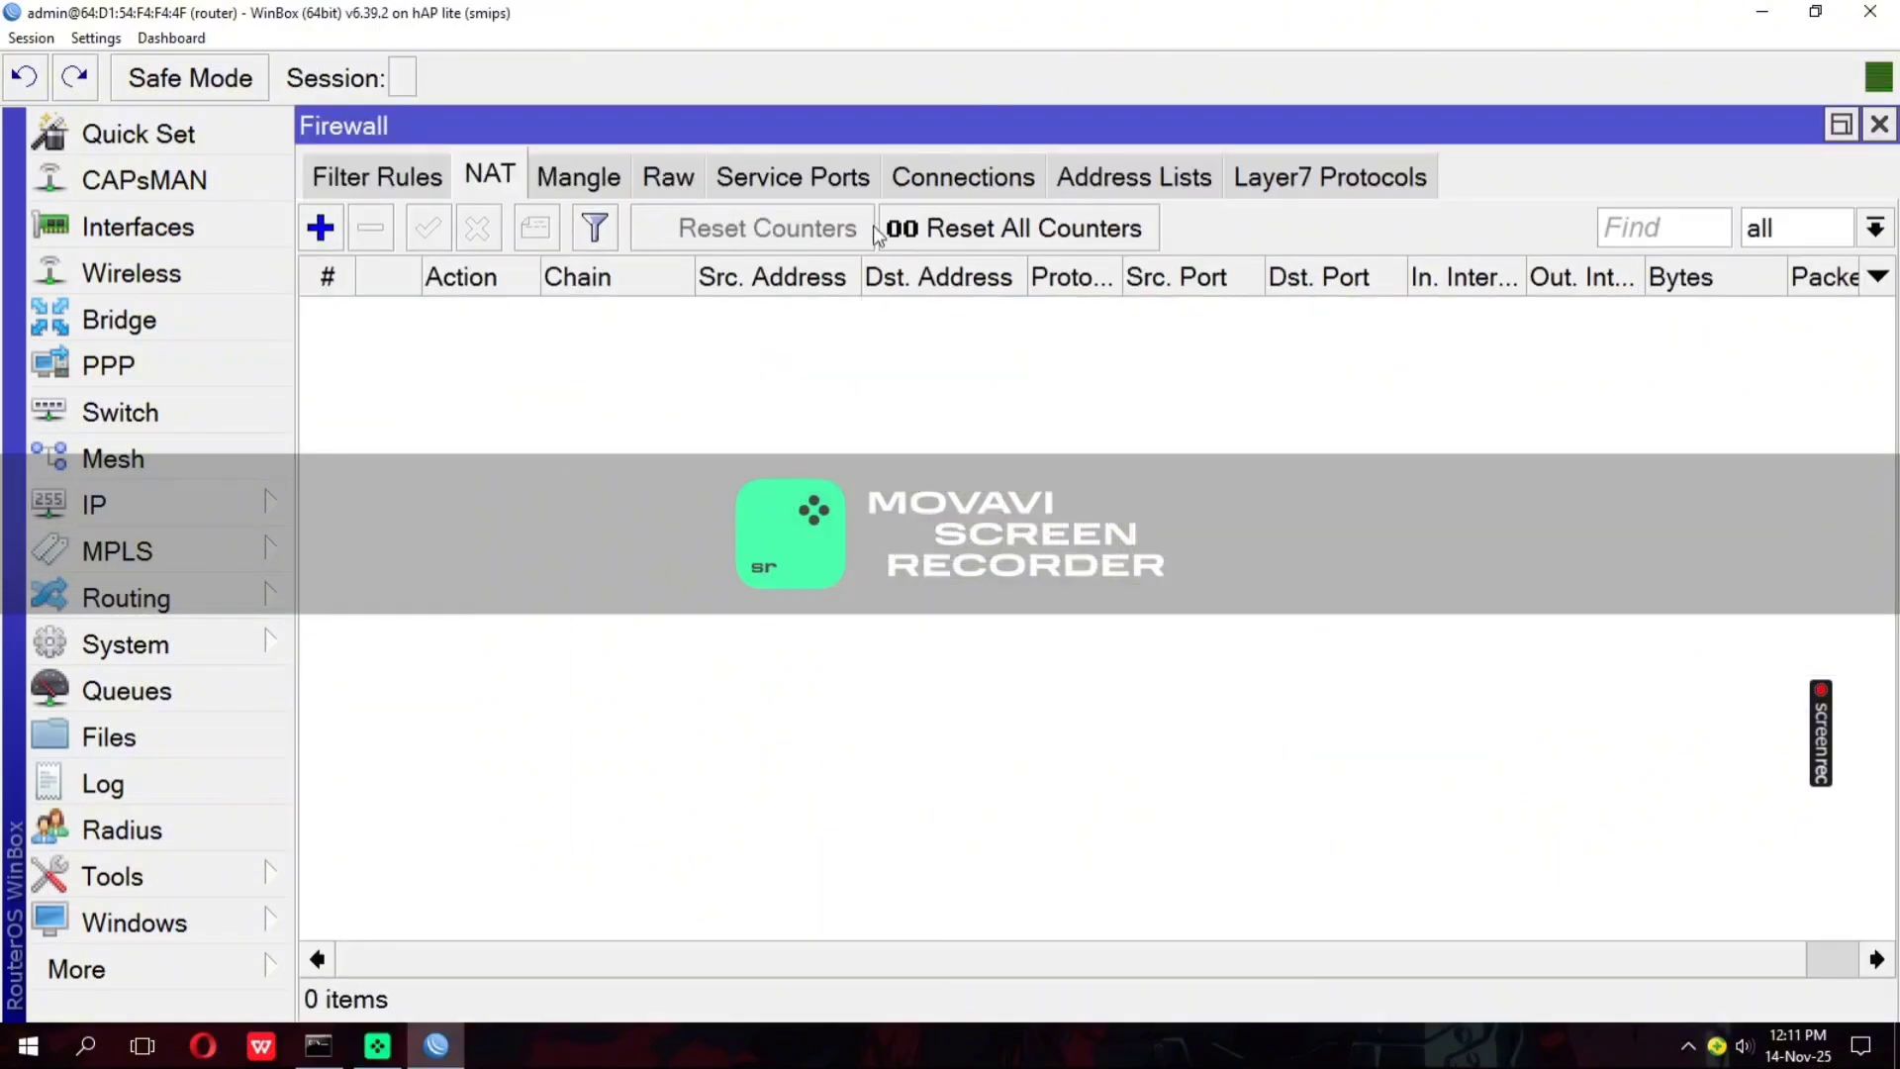
{"action": "left_click", "coordinate": [320, 227]}
{"action": "left_click", "coordinate": [665, 184]}
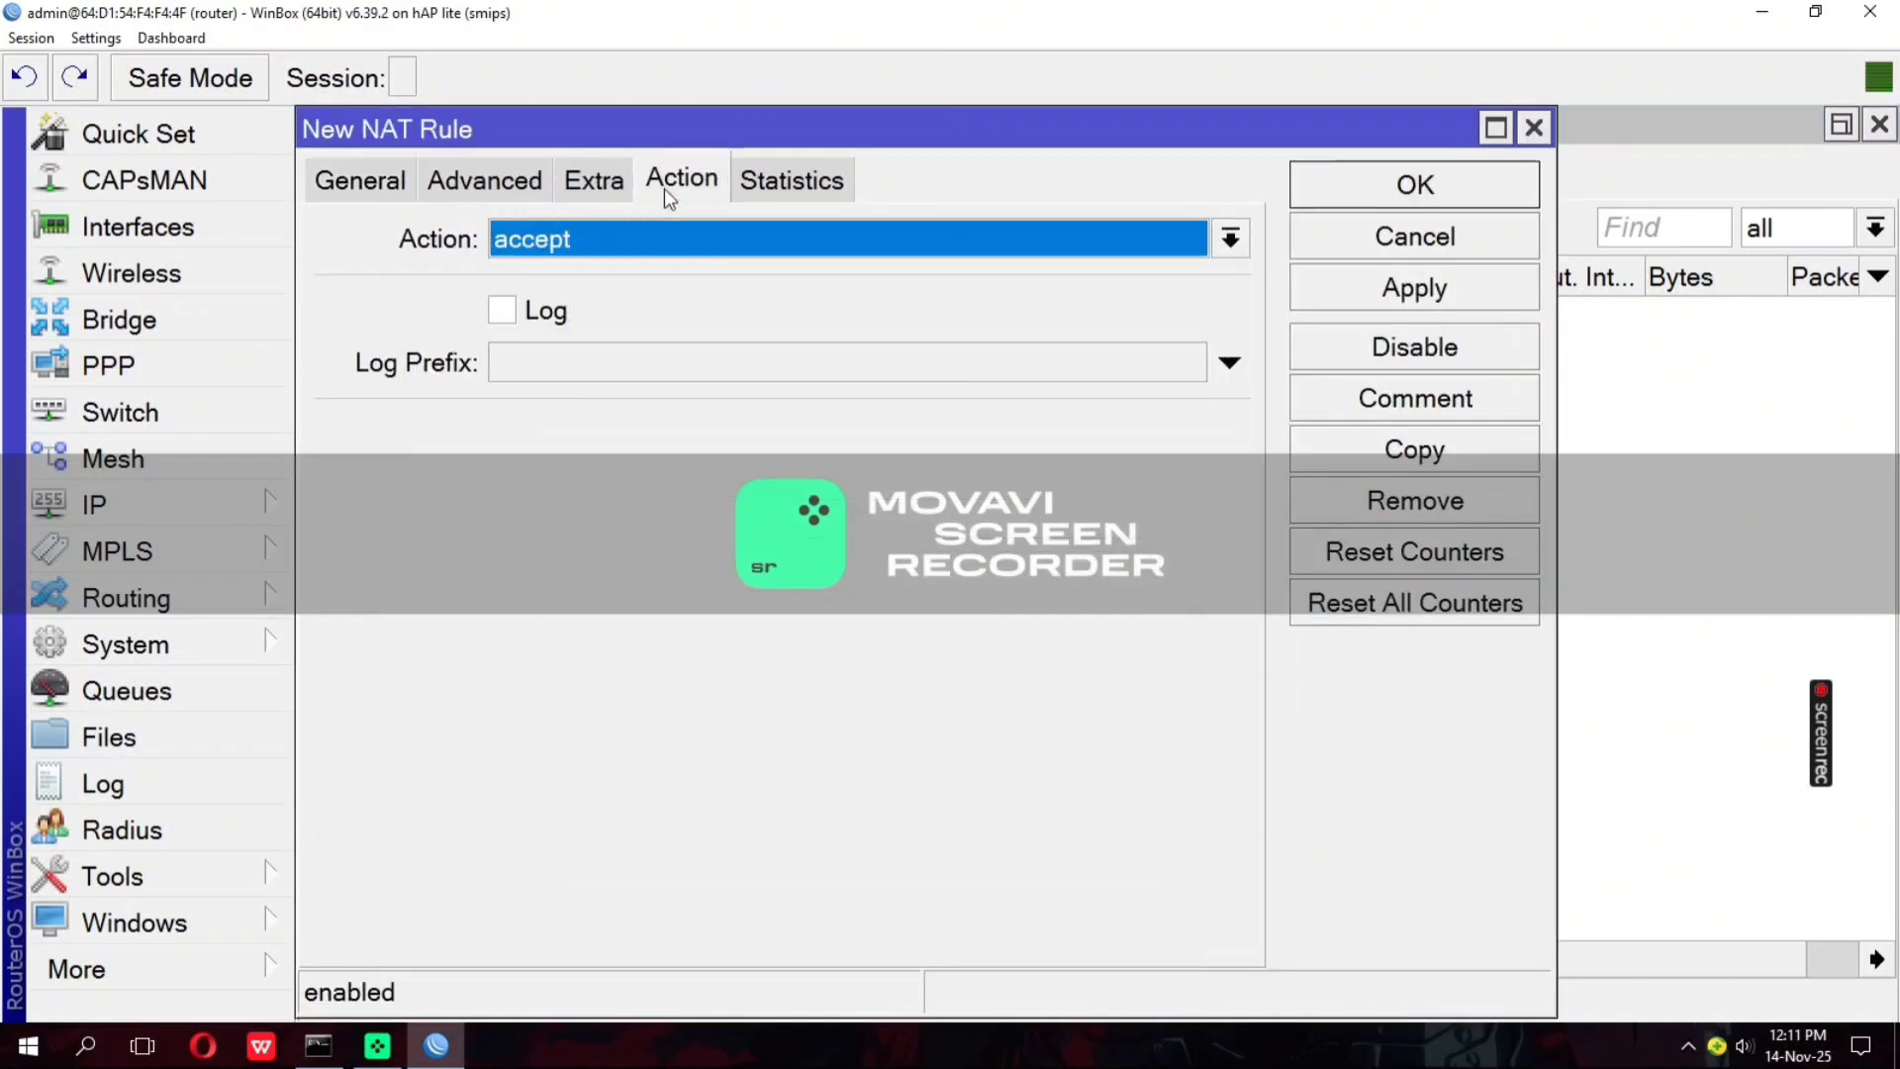
{"action": "left_click", "coordinate": [669, 236]}
{"action": "left_click", "coordinate": [563, 464]}
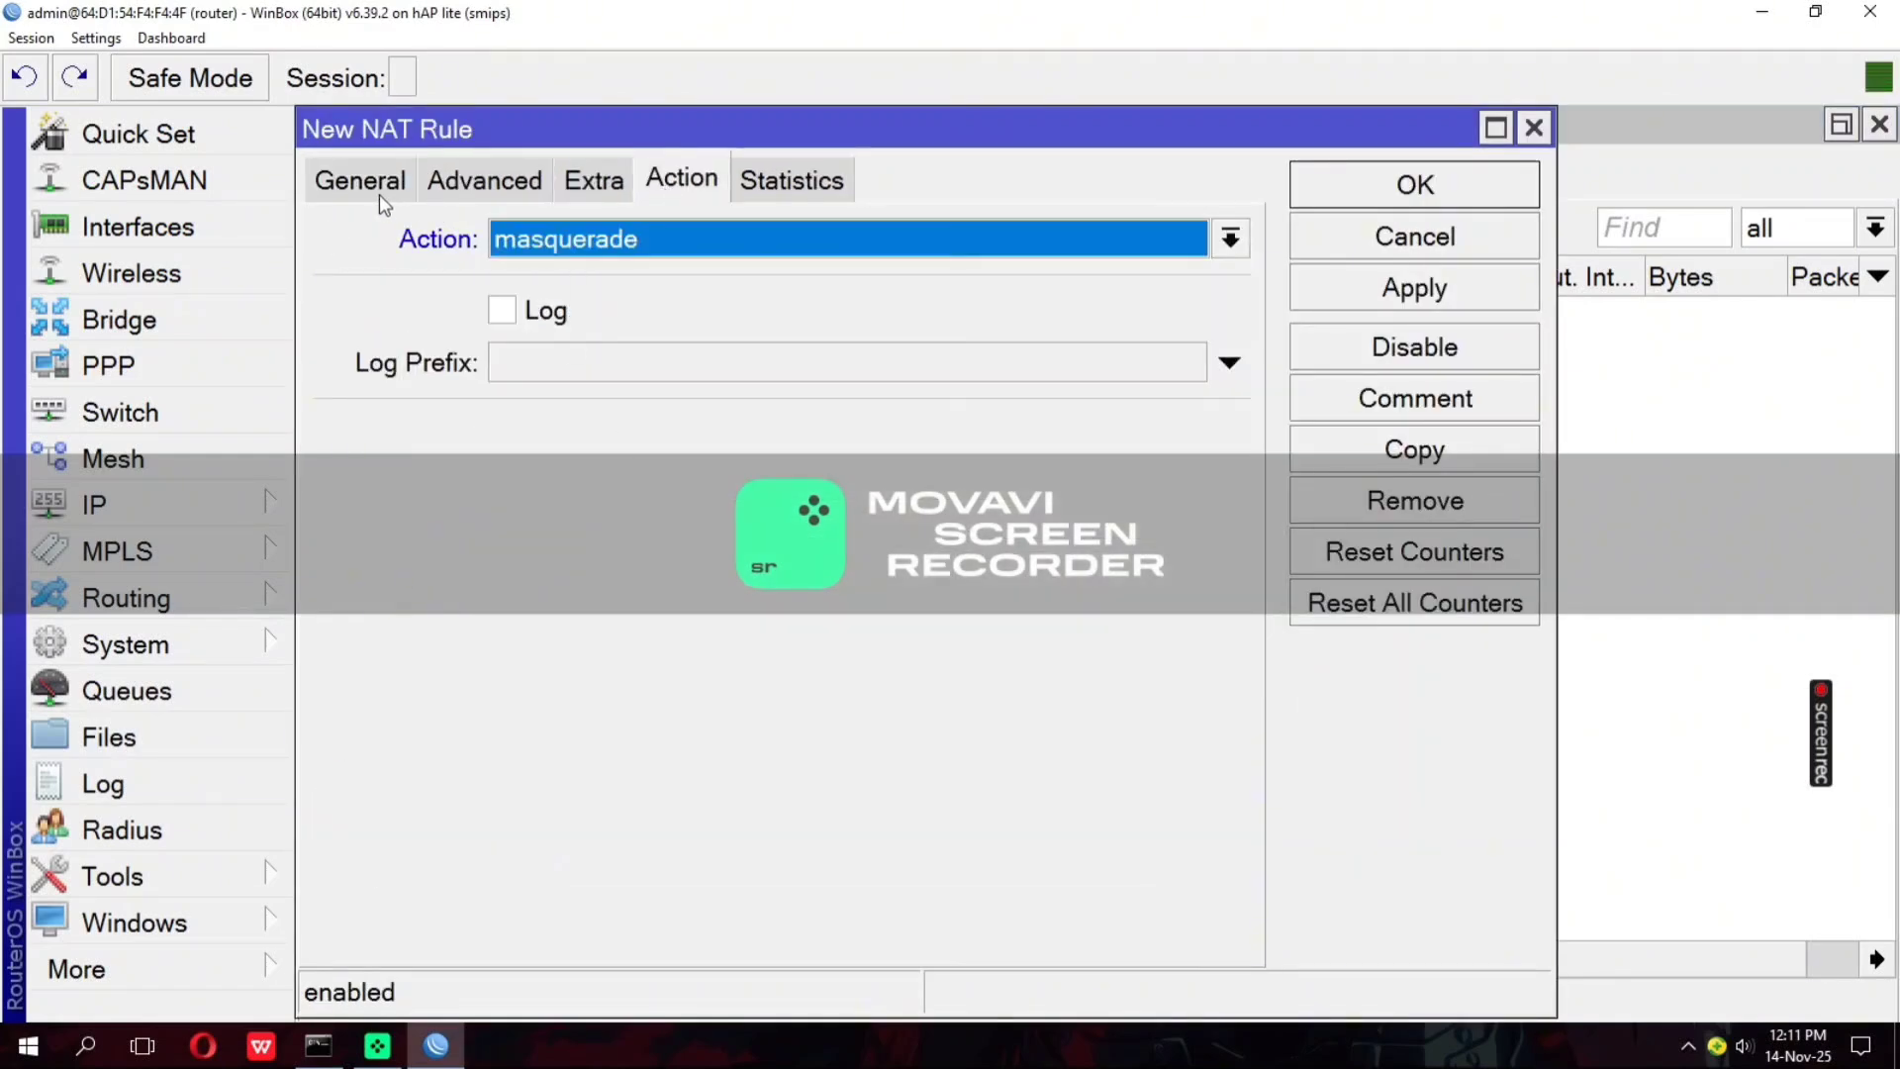
Set the srcnat rule's outgoing interface to ether1 and save the rule
{"action": "left_click", "coordinate": [376, 183]}
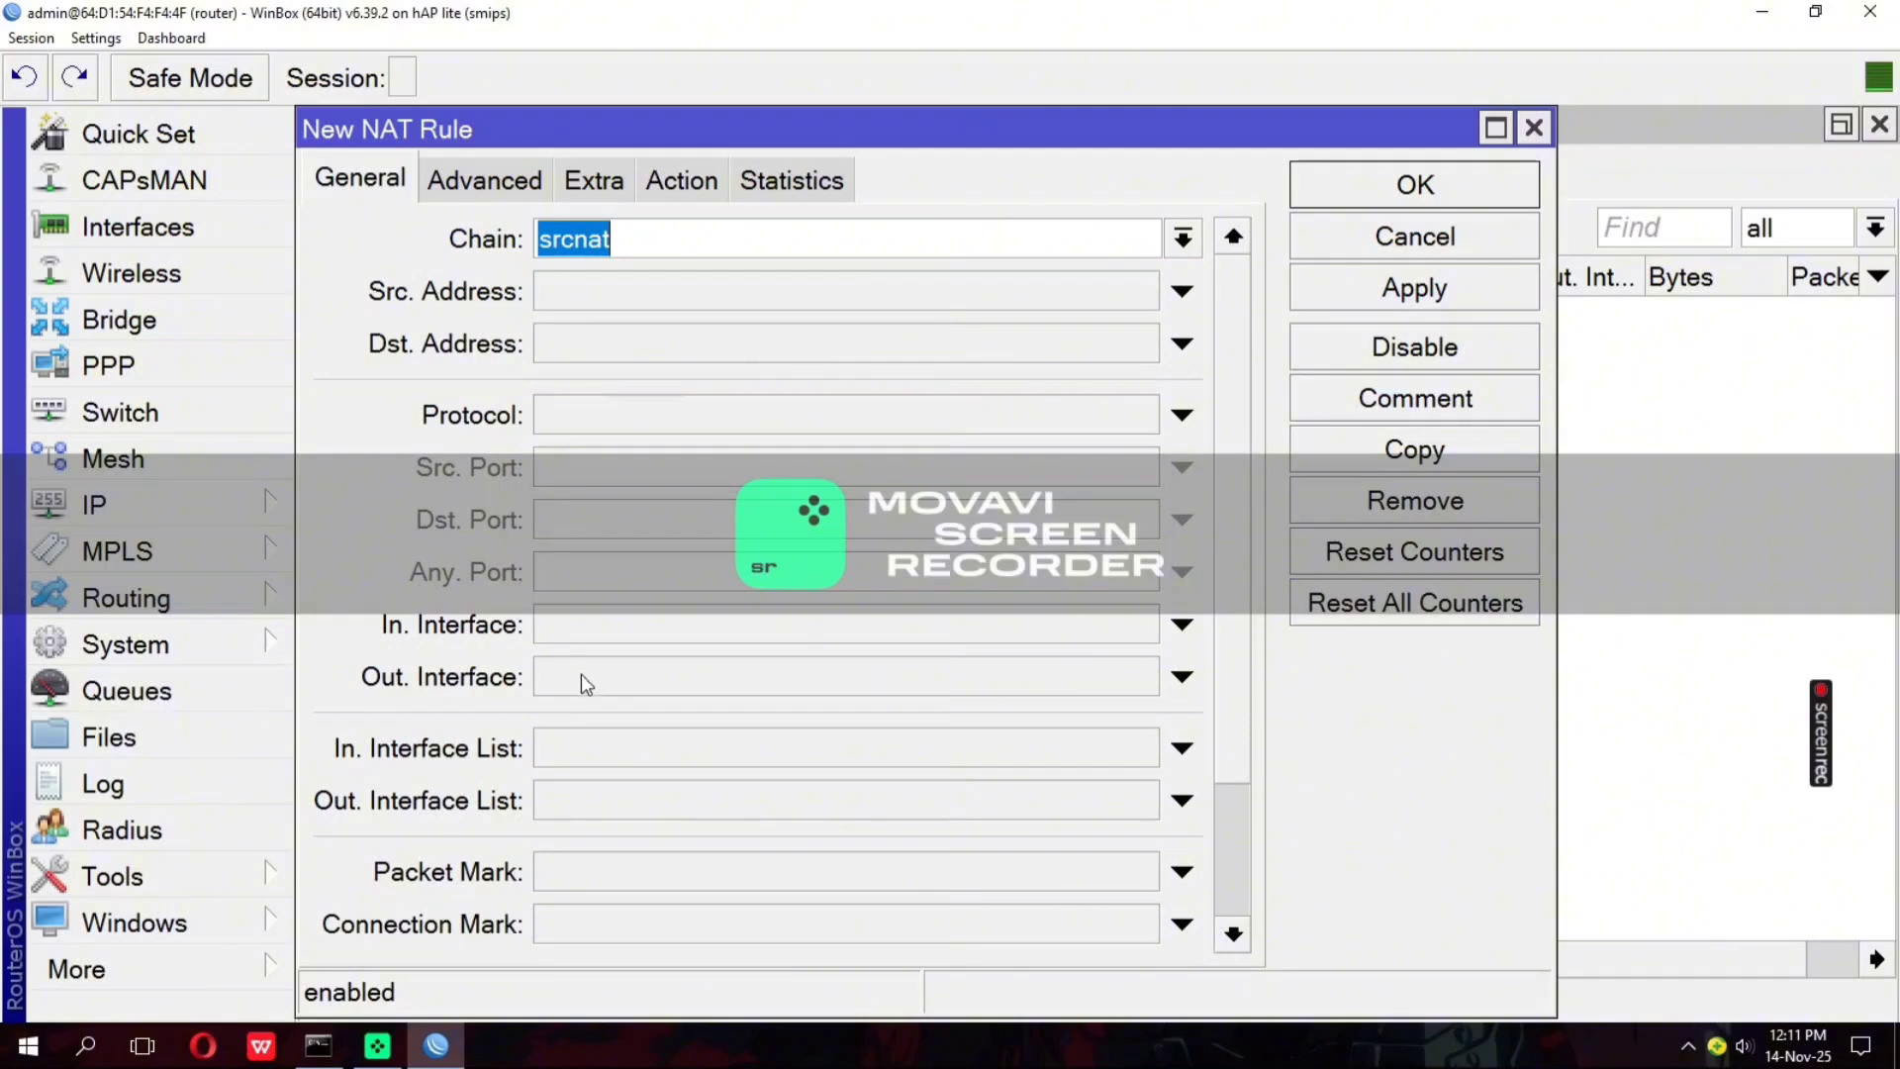
{"action": "left_click", "coordinate": [623, 679]}
{"action": "left_click", "coordinate": [1410, 307]}
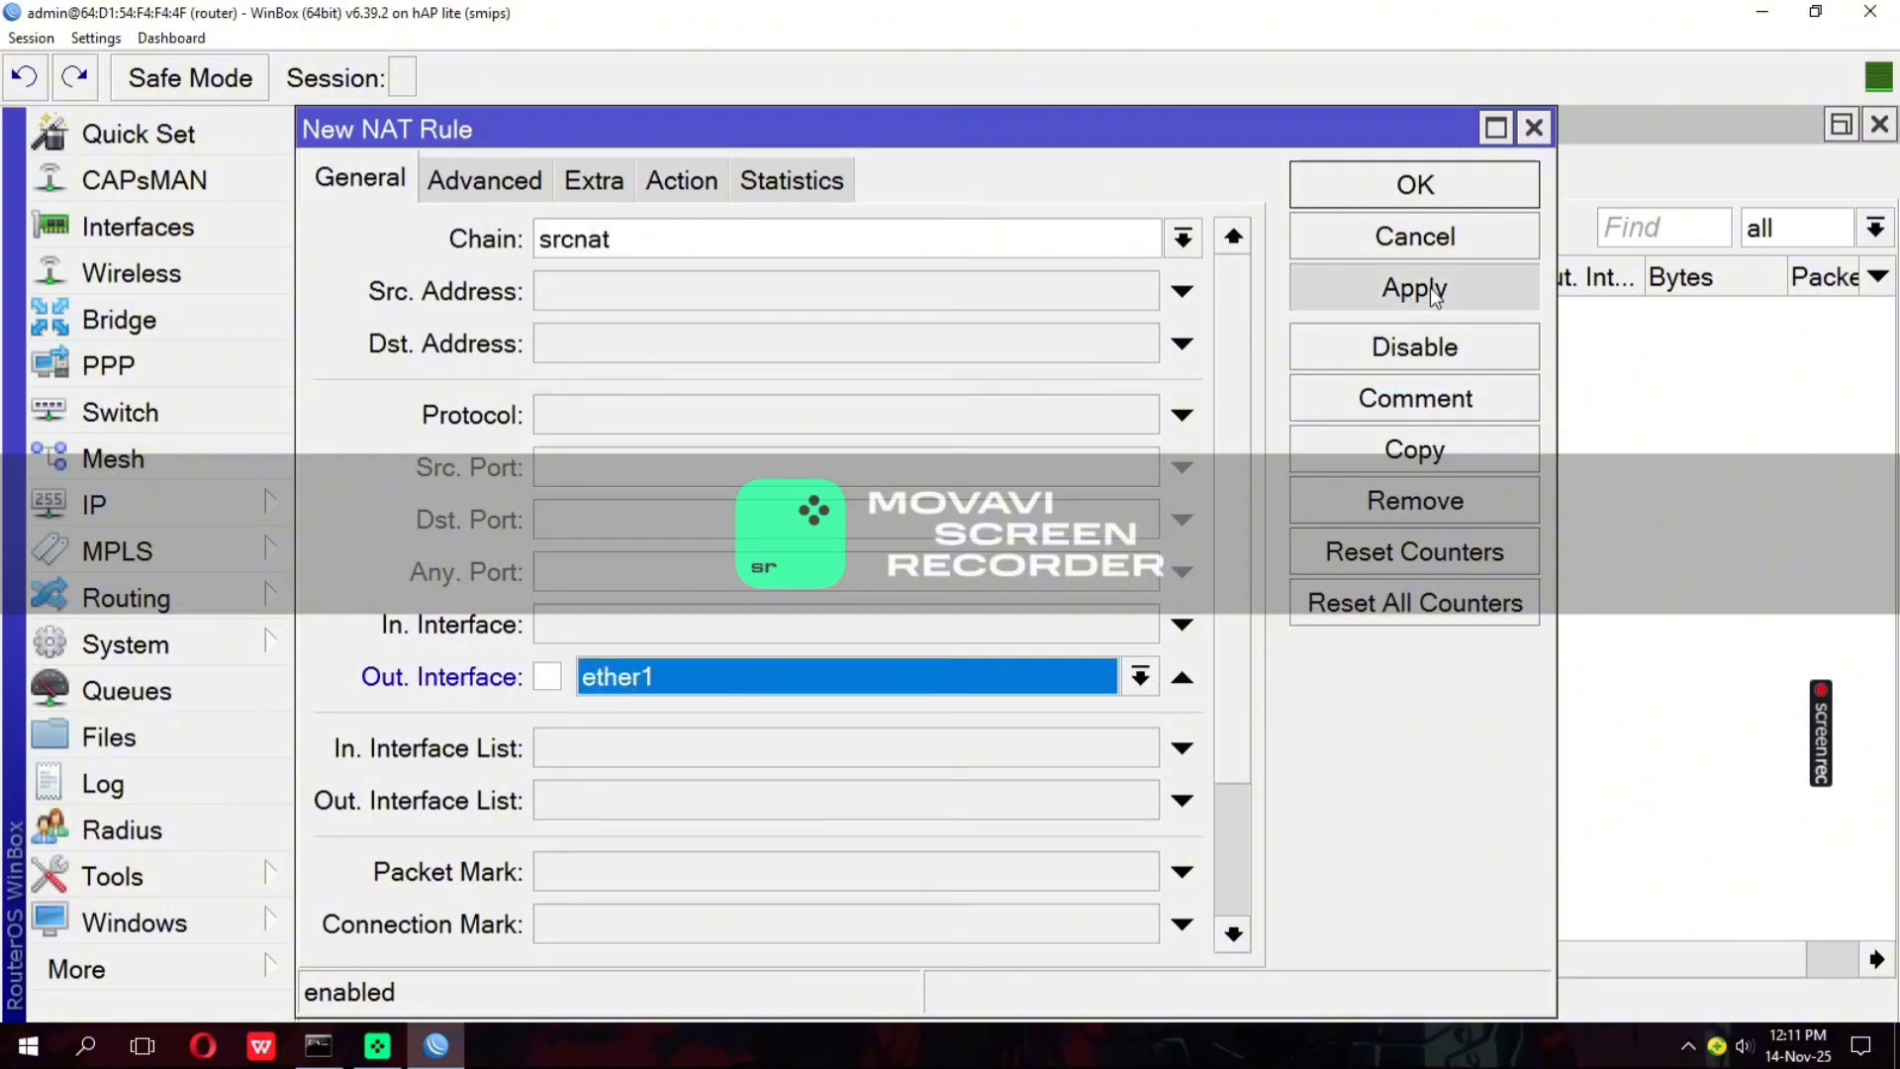
{"action": "left_click", "coordinate": [1388, 181]}
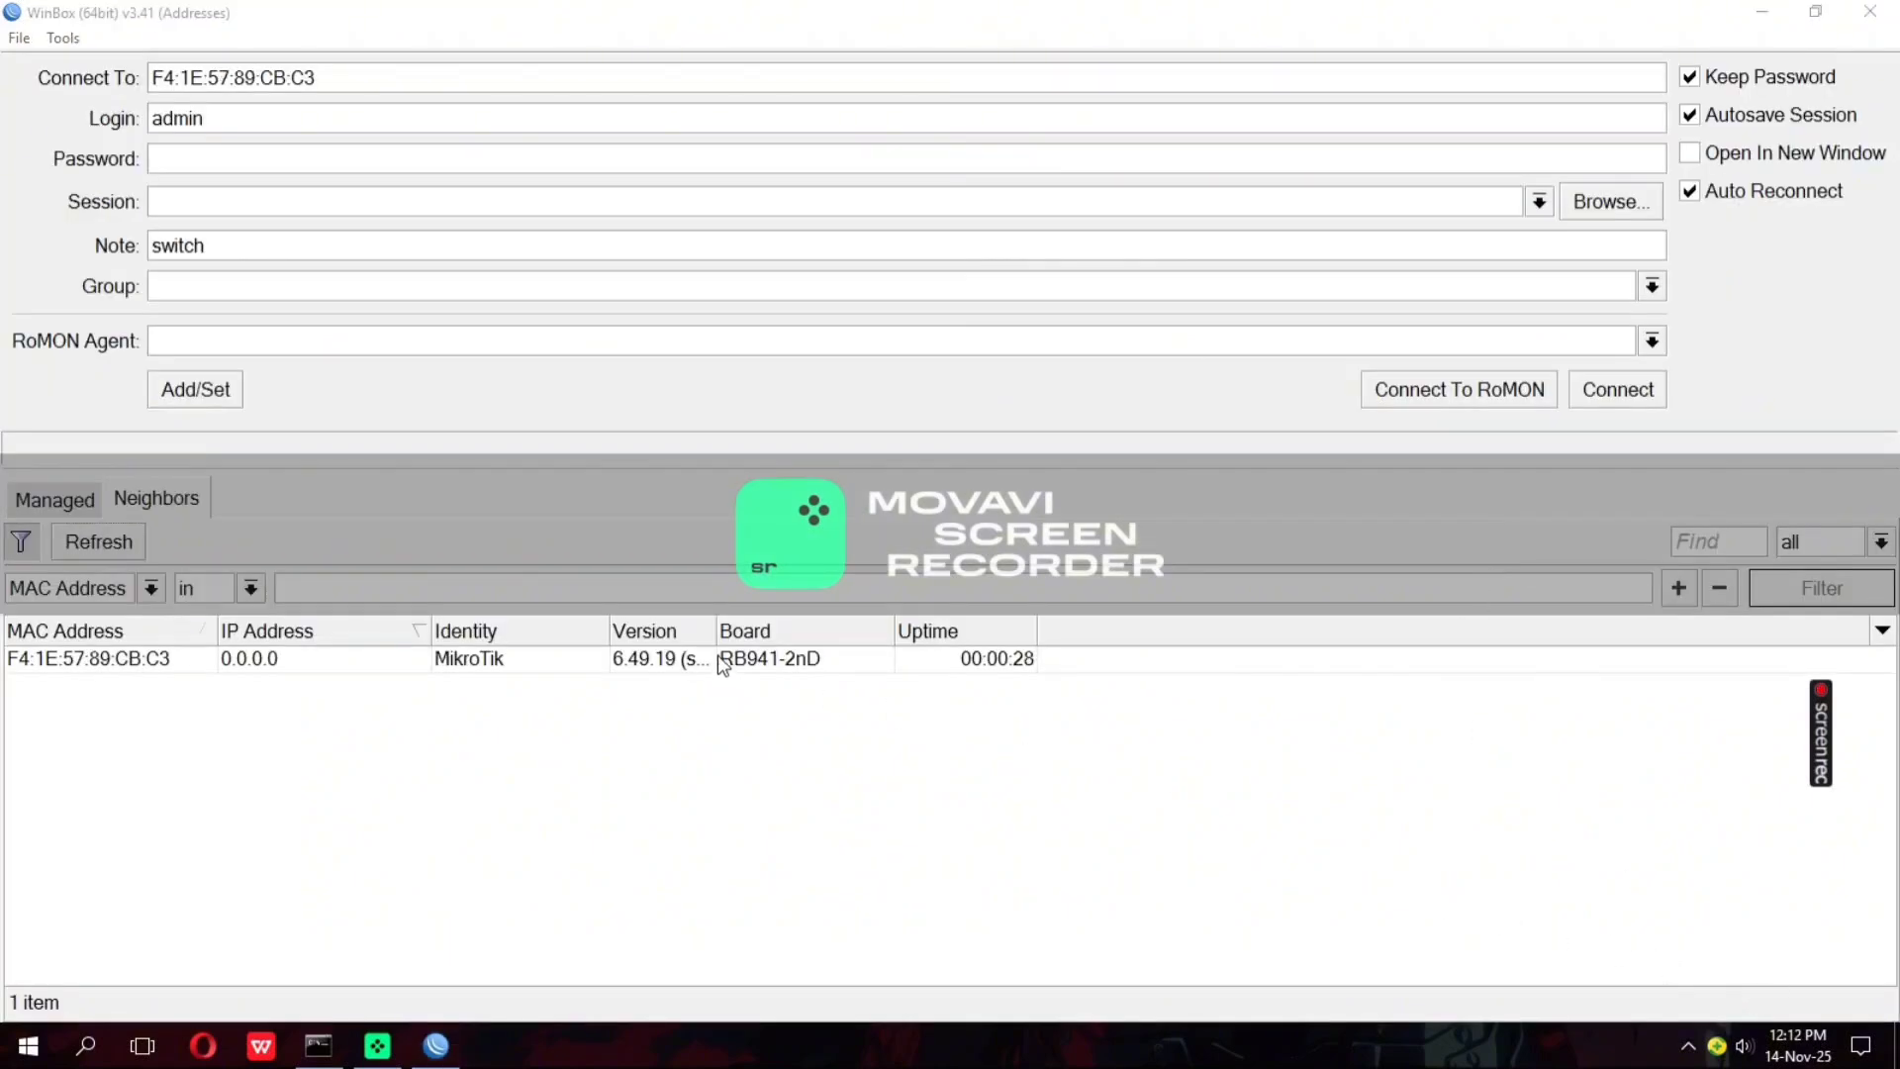
Connect to the neighboring RB941-2nD MikroTik device as admin and dismiss the password change request
{"action": "left_click", "coordinate": [723, 661]}
{"action": "left_click", "coordinate": [1608, 395]}
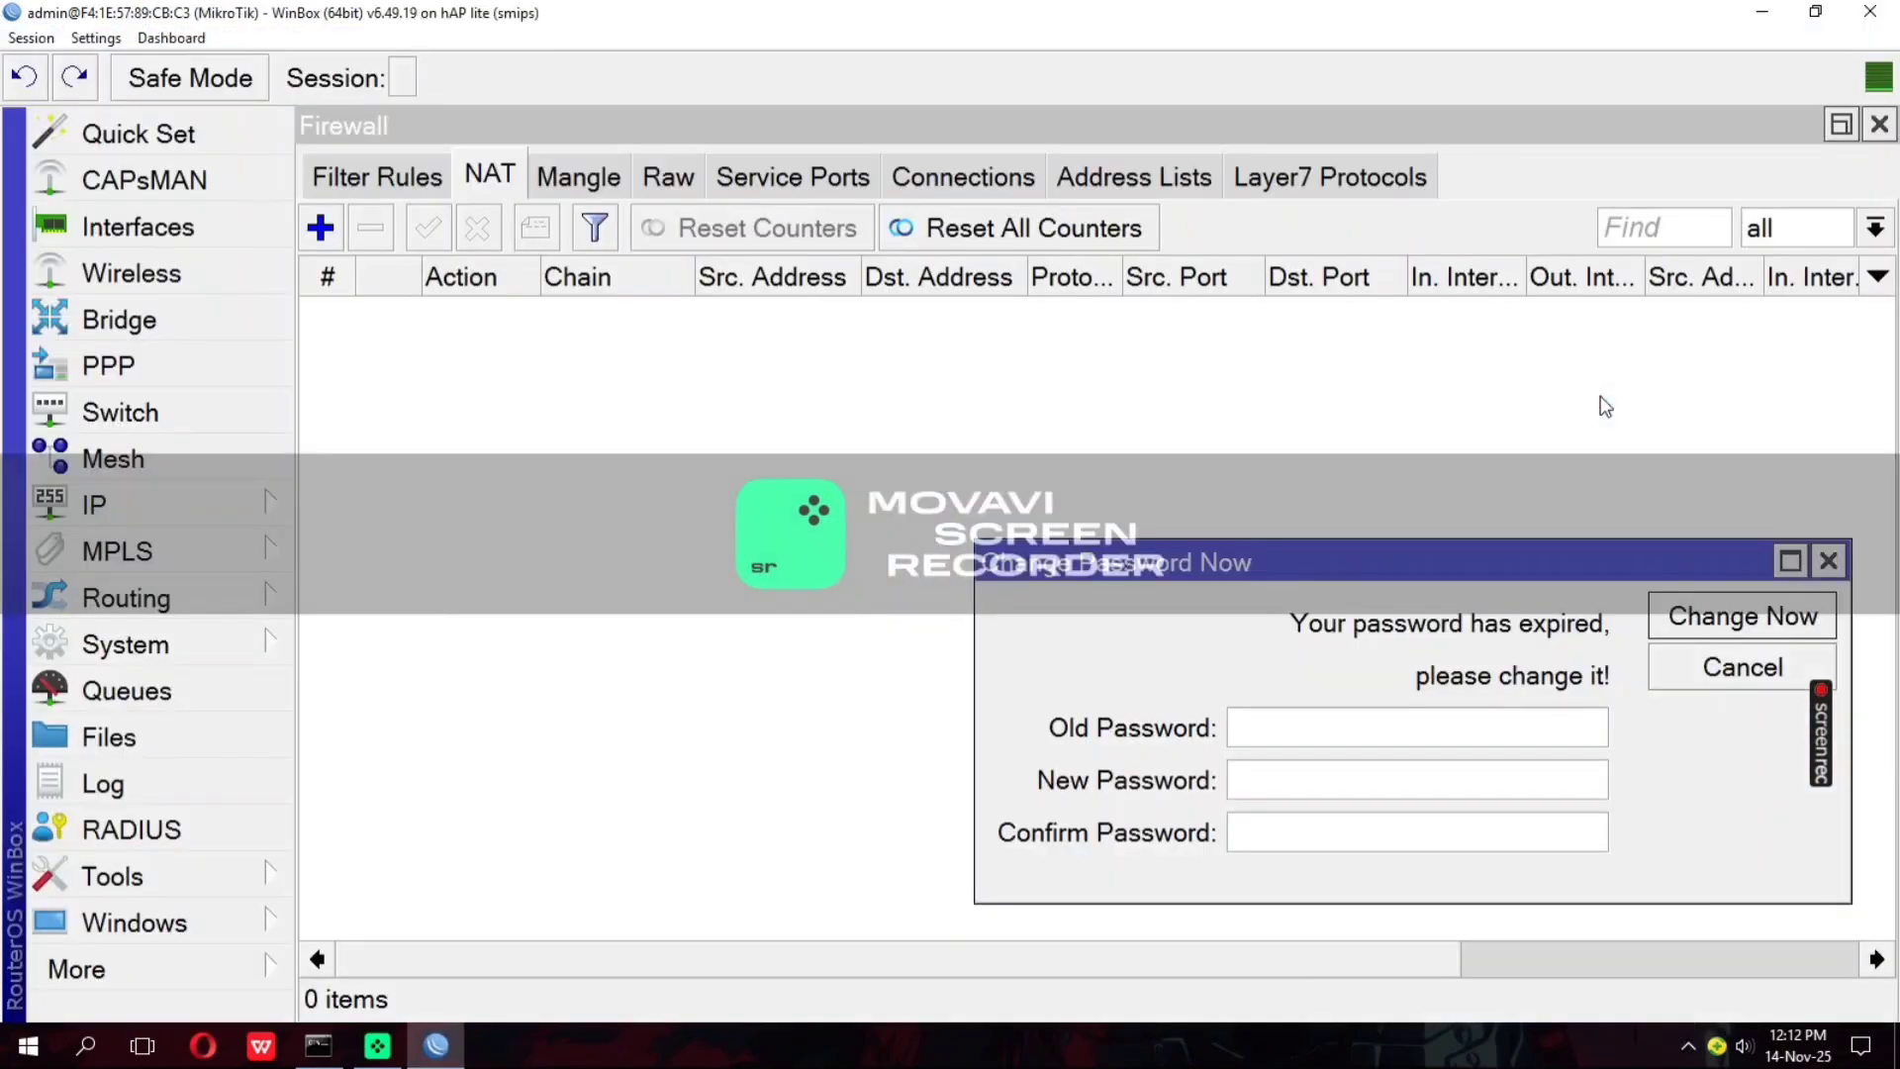
{"action": "left_click", "coordinate": [1828, 561]}
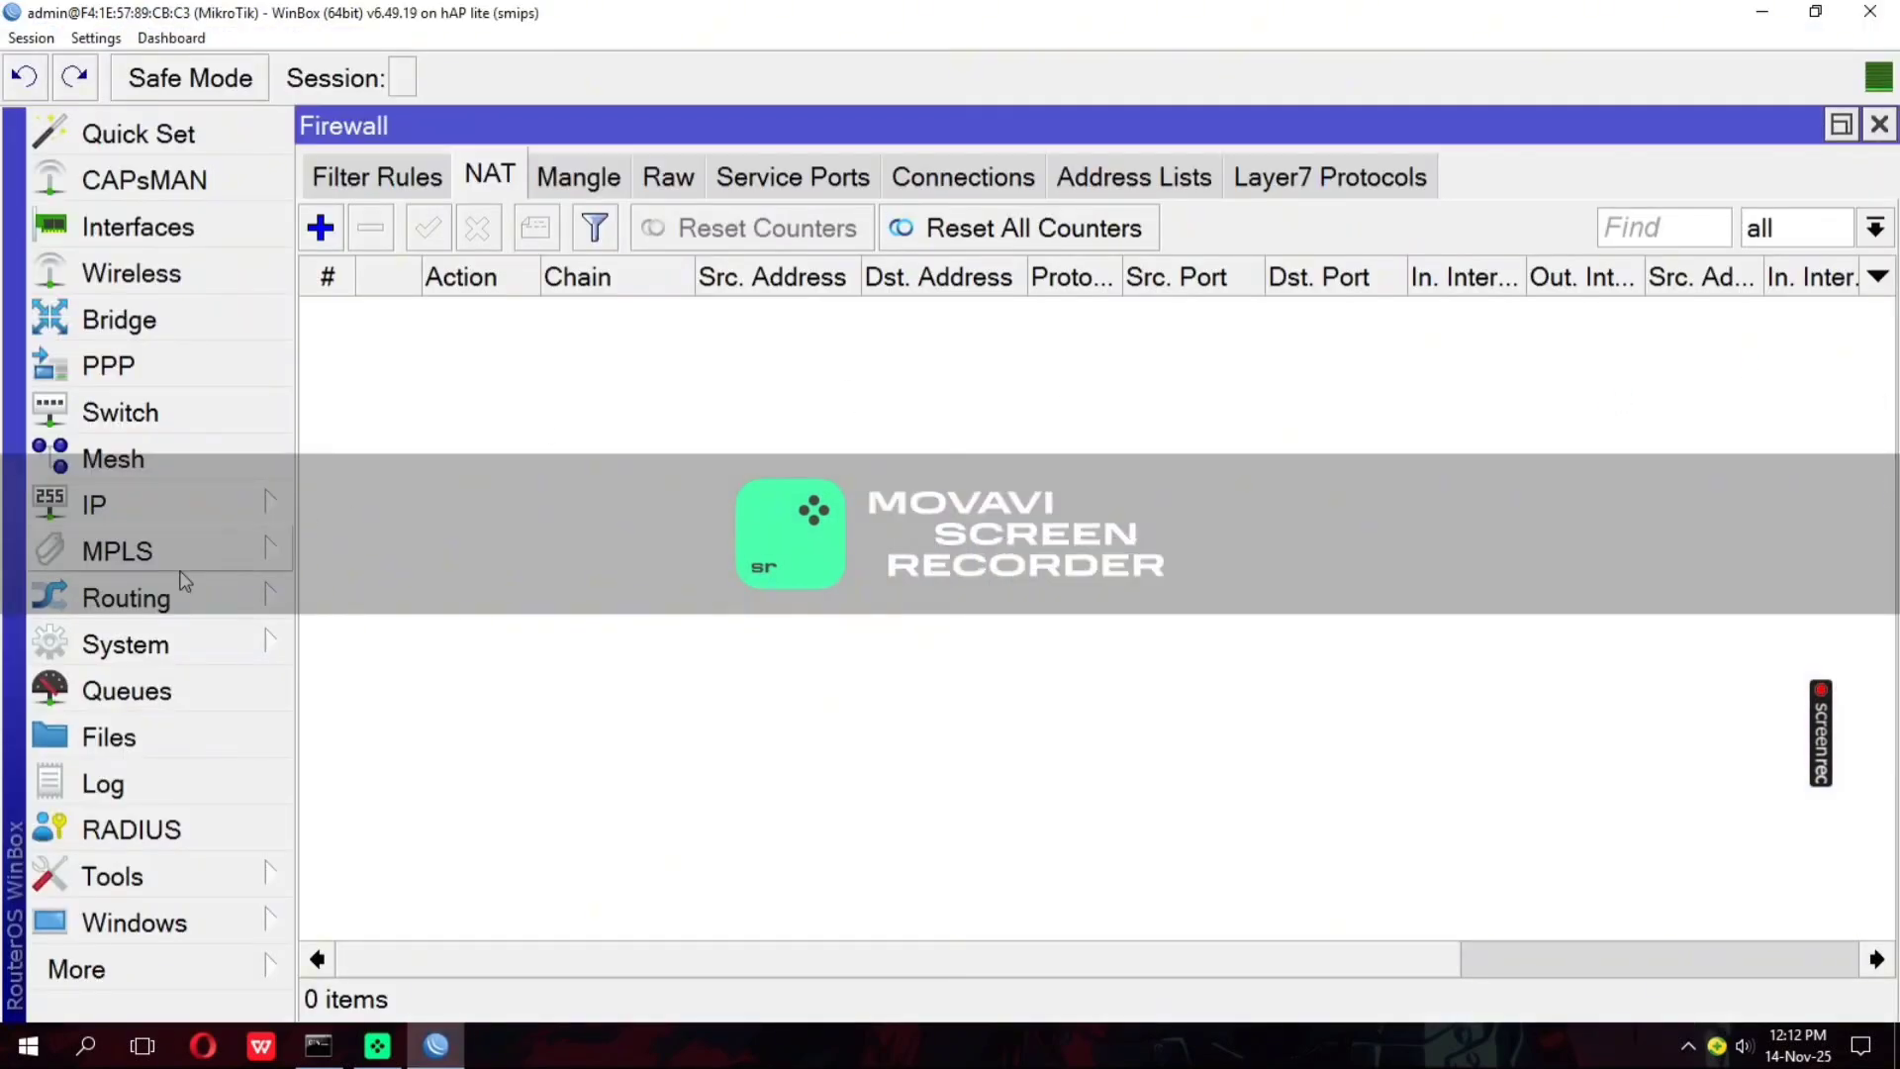
Set the second device's system identity to switch and save it
{"action": "left_click", "coordinate": [149, 644]}
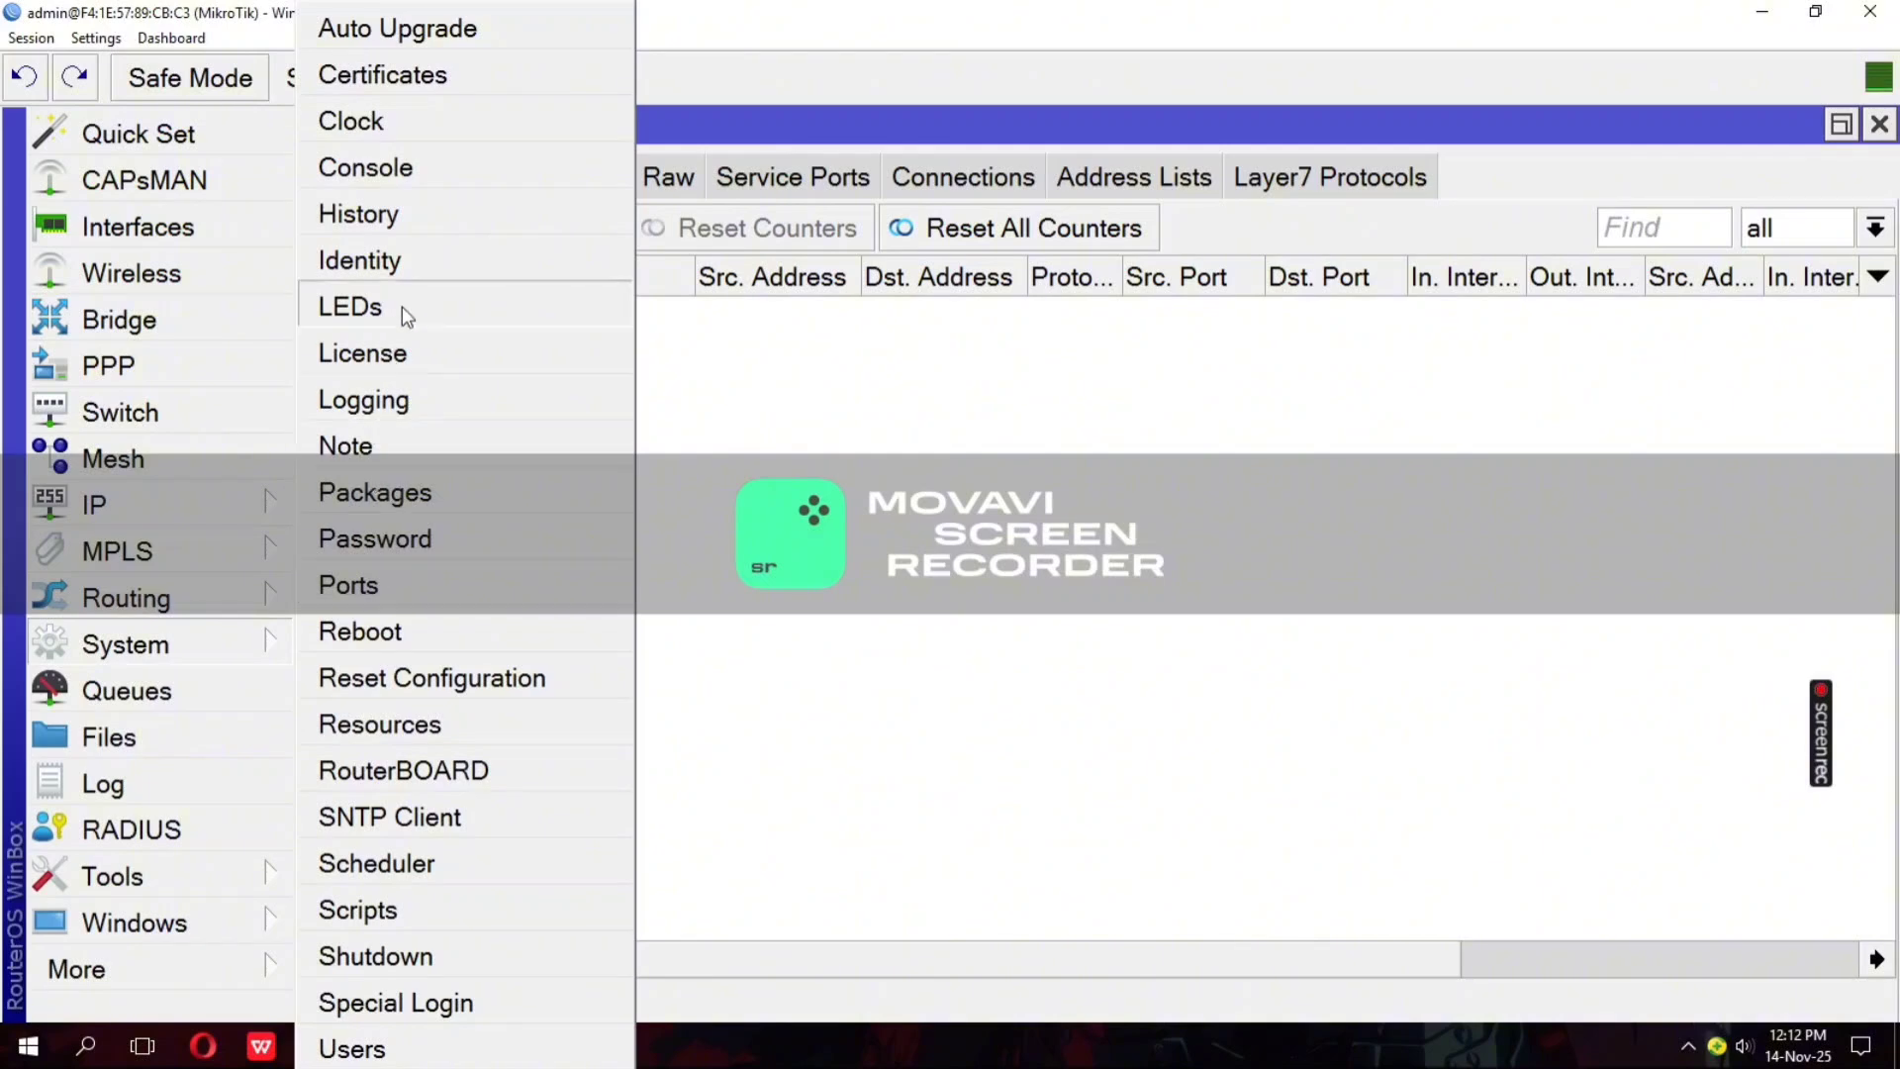
{"action": "left_click", "coordinate": [426, 259]}
{"action": "type", "text": "s"}
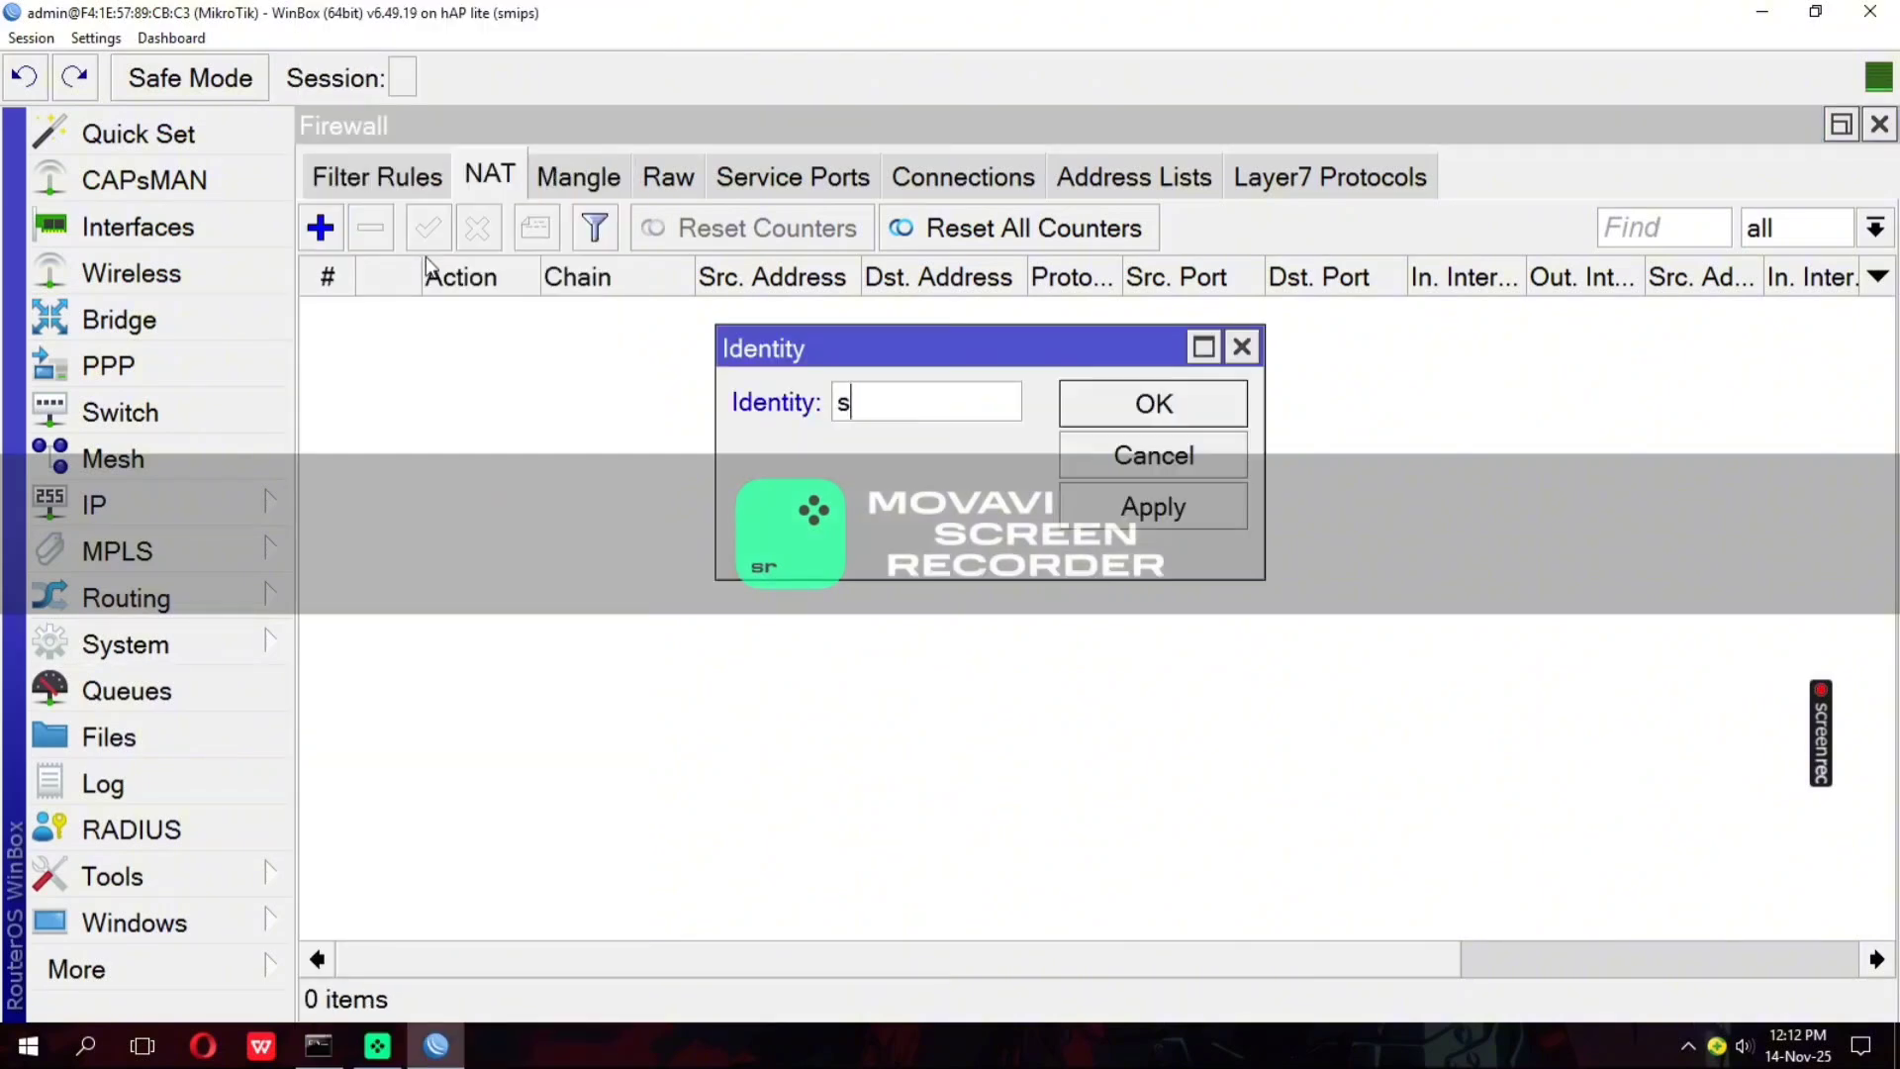
{"action": "type", "text": "wi"}
{"action": "type", "text": "c"}
{"action": "key", "text": "BackSpace"}
{"action": "key", "text": "BackSpace"}
{"action": "key", "text": "BackSpace"}
{"action": "type", "text": "itch"}
{"action": "left_click", "coordinate": [1091, 504]}
{"action": "left_click", "coordinate": [1131, 406]}
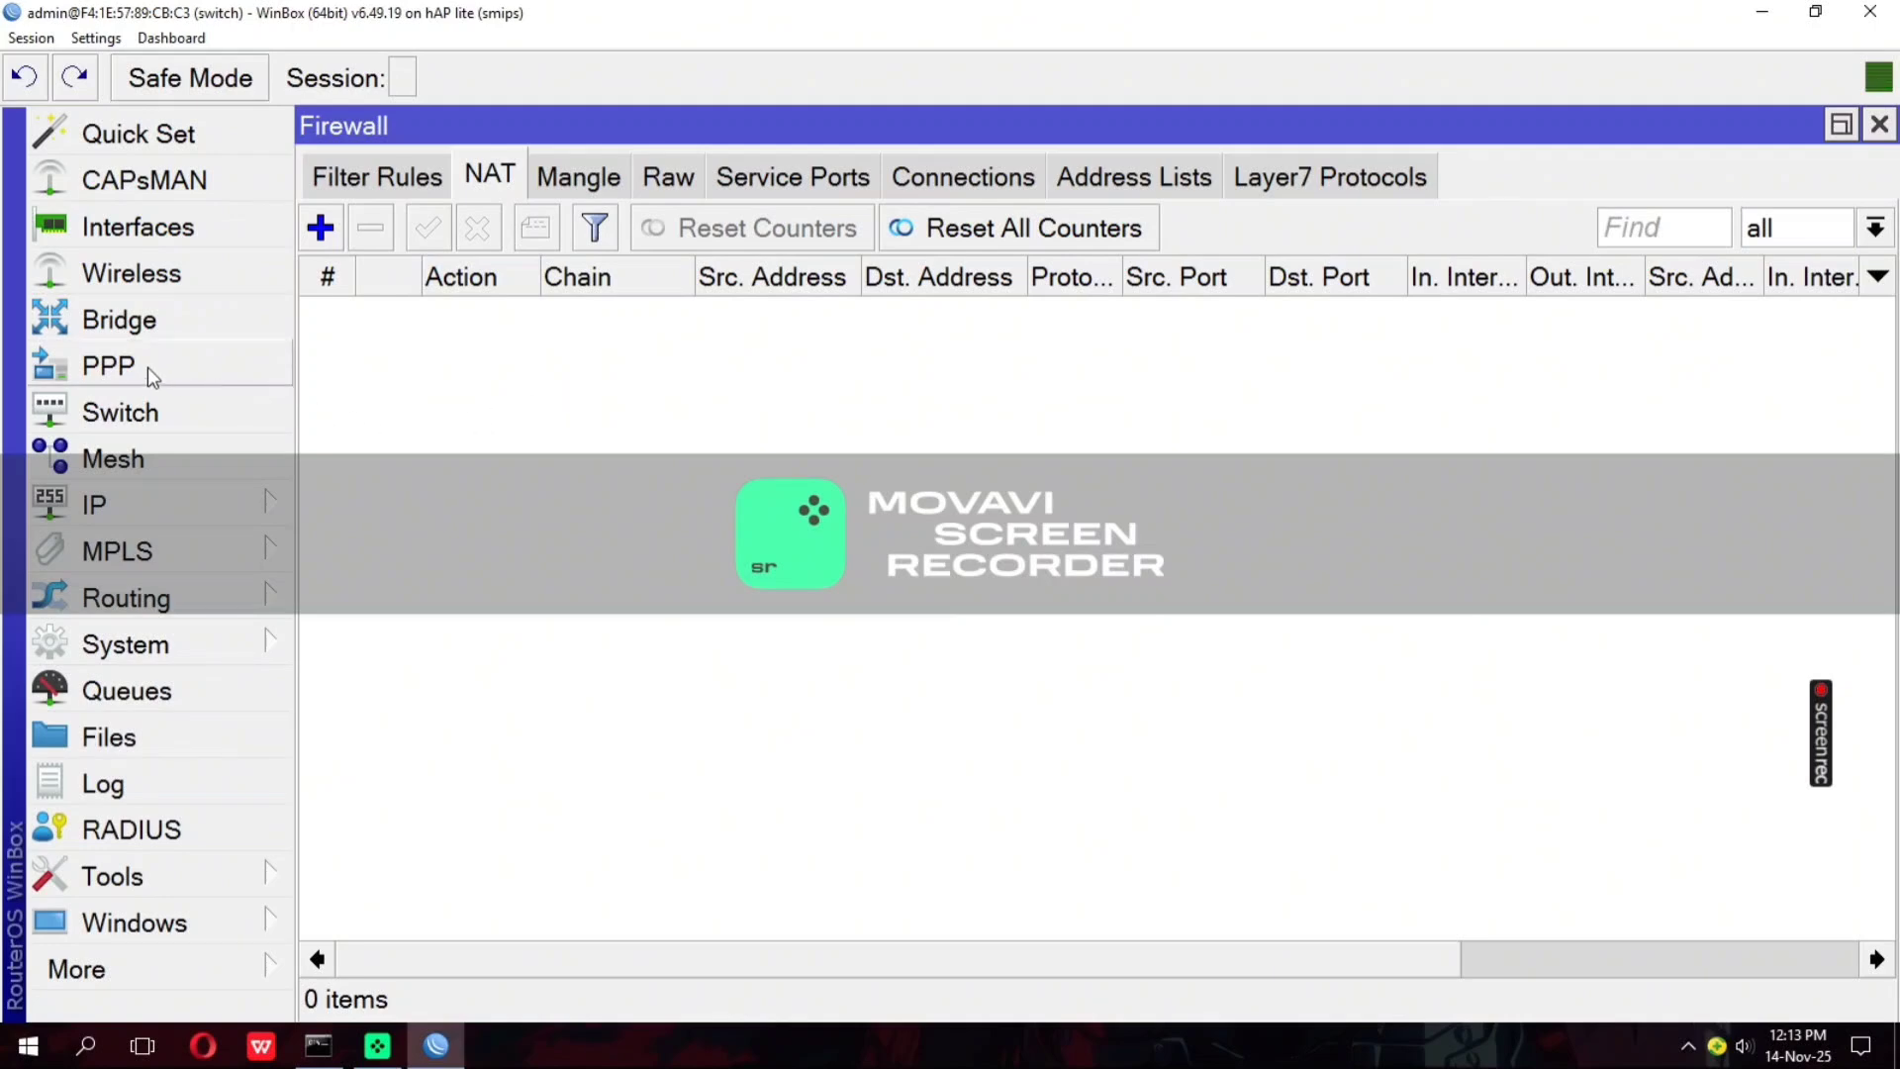
Create a new bridge interface on the switch device with the default settings
{"action": "left_click", "coordinate": [94, 315]}
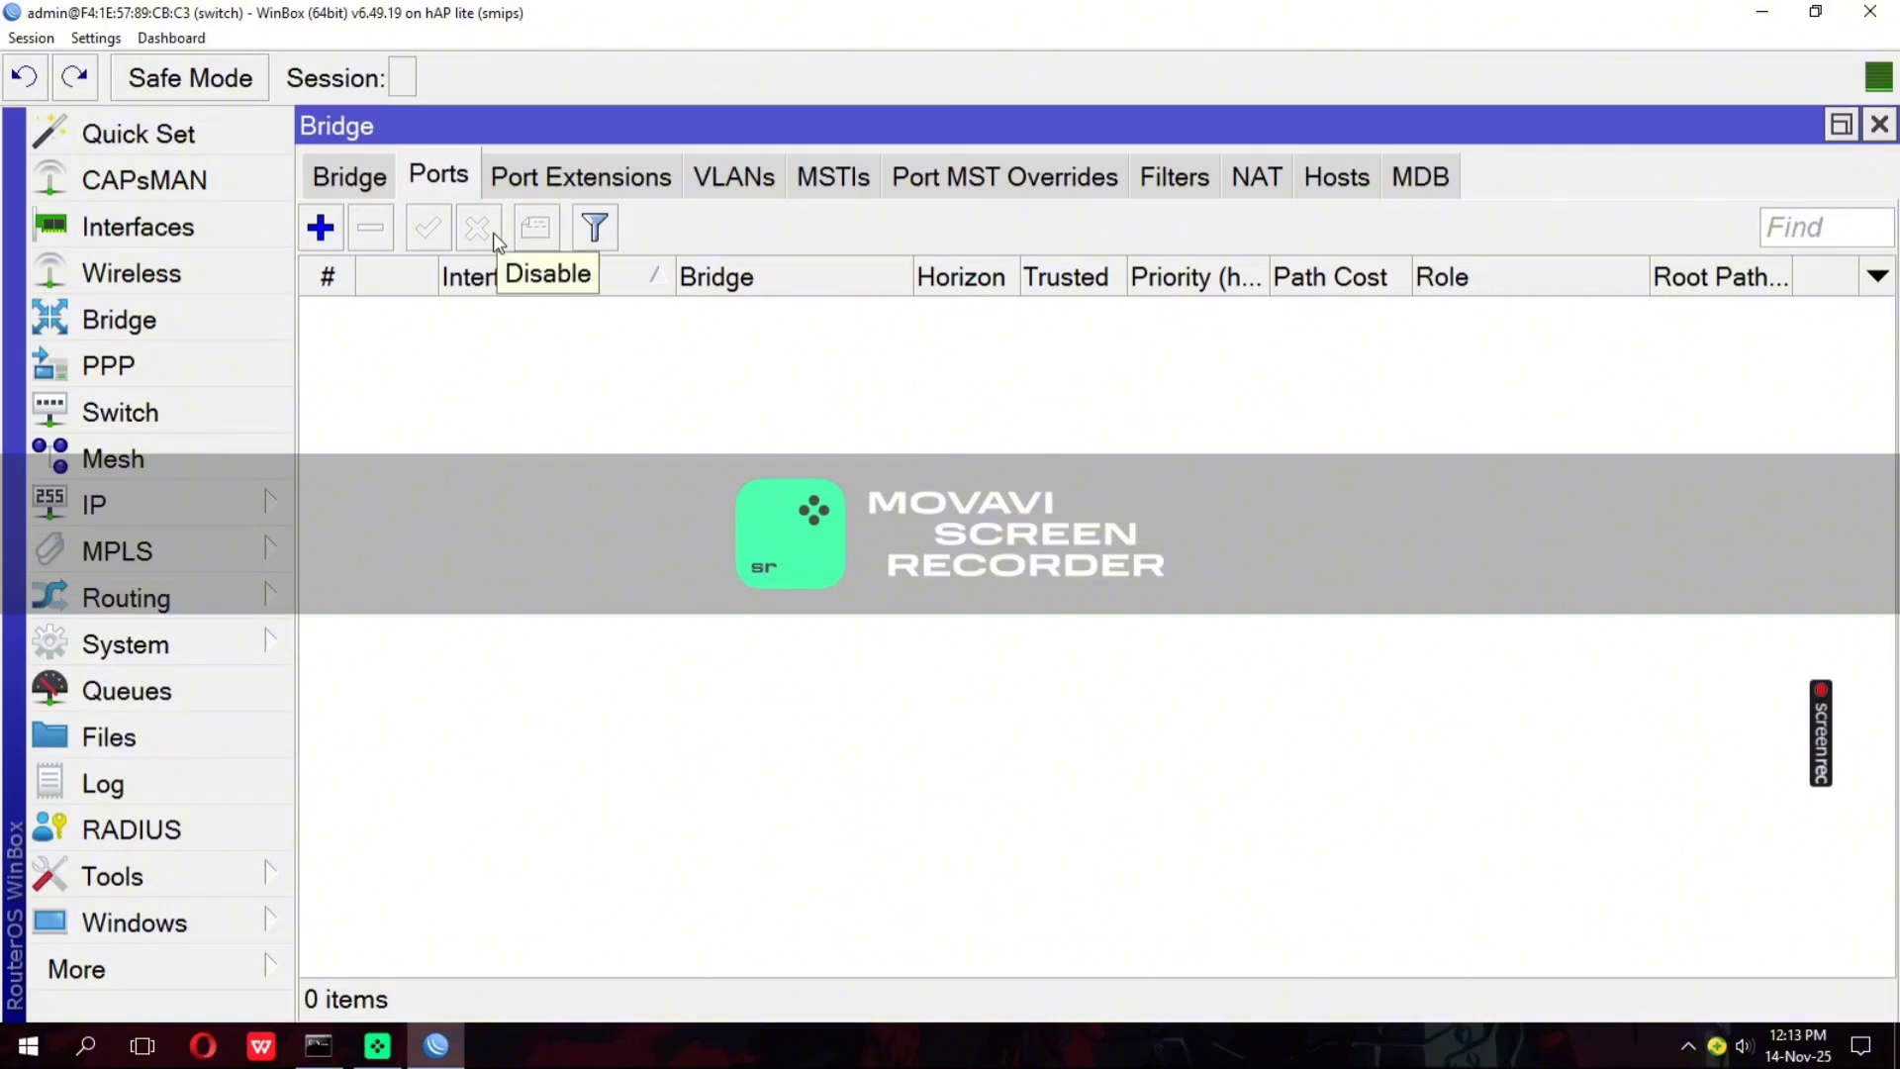
{"action": "left_click", "coordinate": [374, 186]}
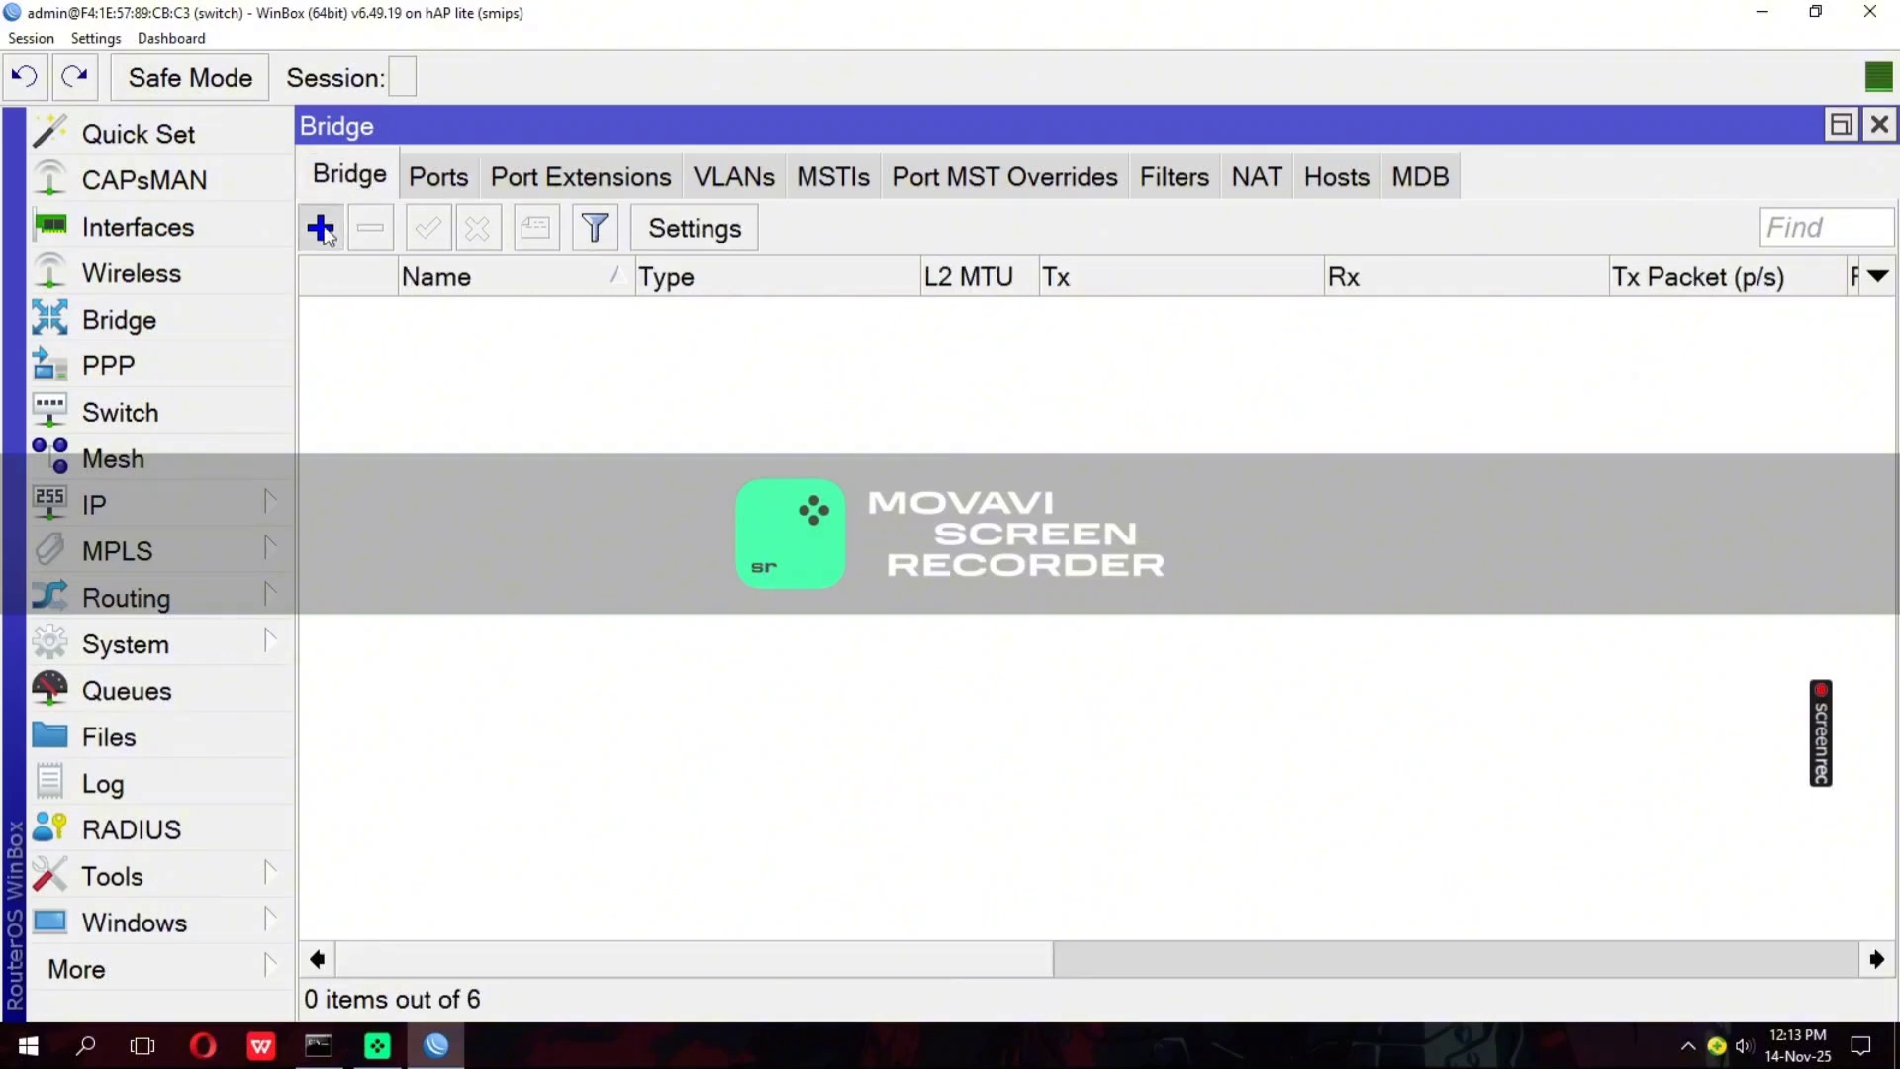
{"action": "left_click", "coordinate": [321, 229]}
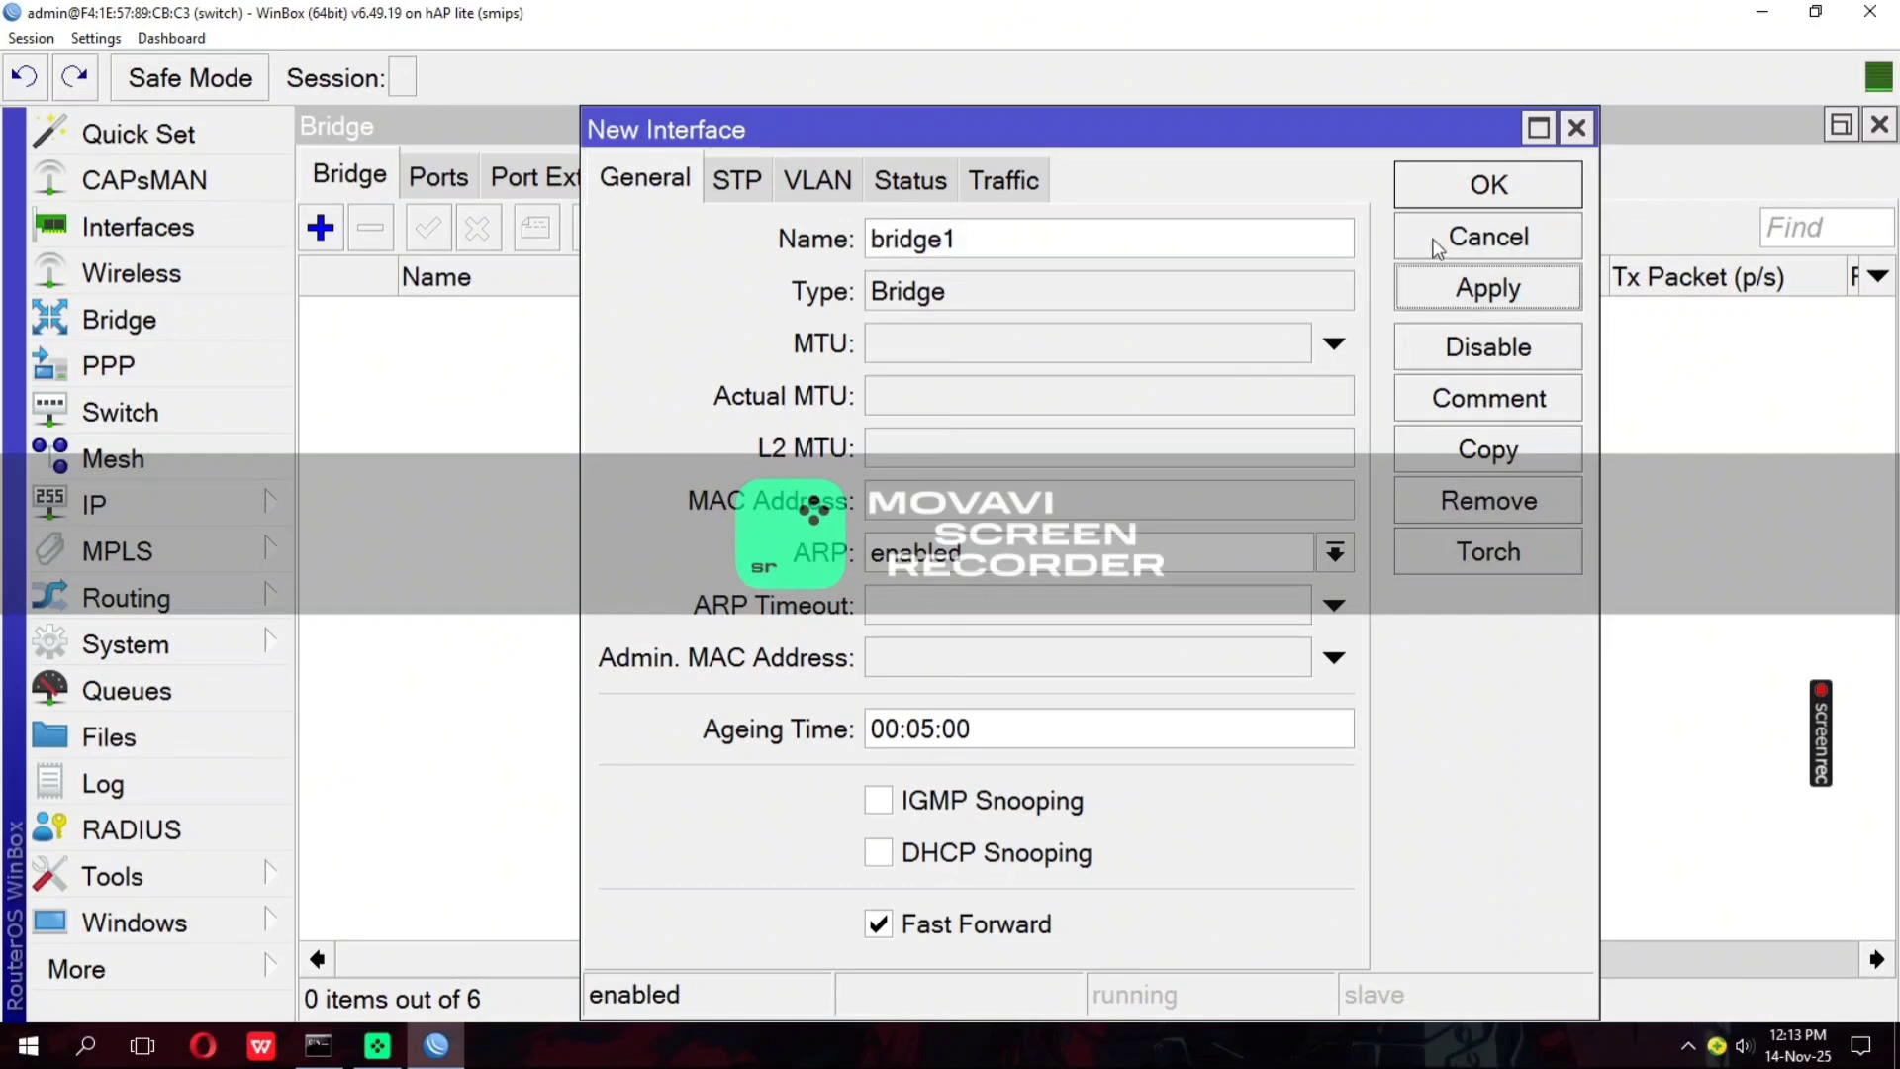
{"action": "left_click", "coordinate": [1445, 182]}
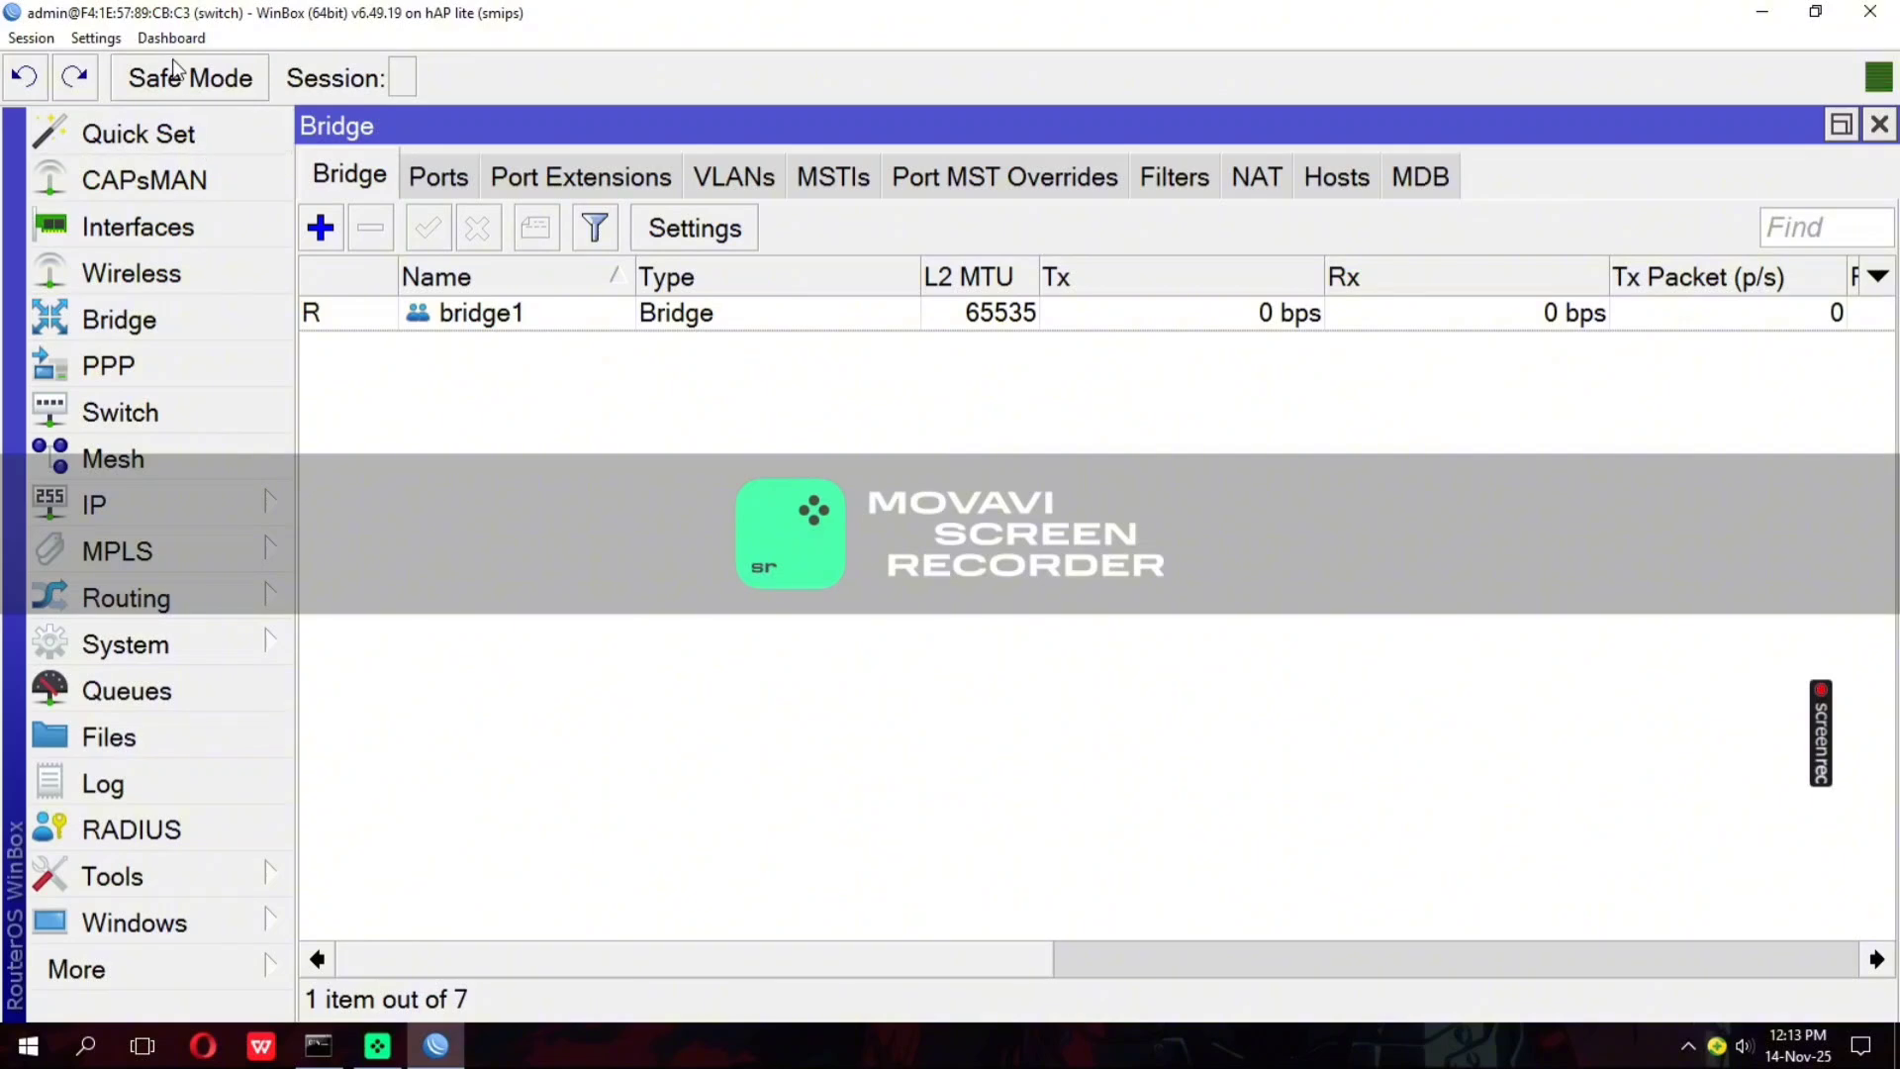
Add ether1 as a port of bridge1 and save it
{"action": "left_click", "coordinate": [436, 181]}
{"action": "left_click", "coordinate": [319, 228]}
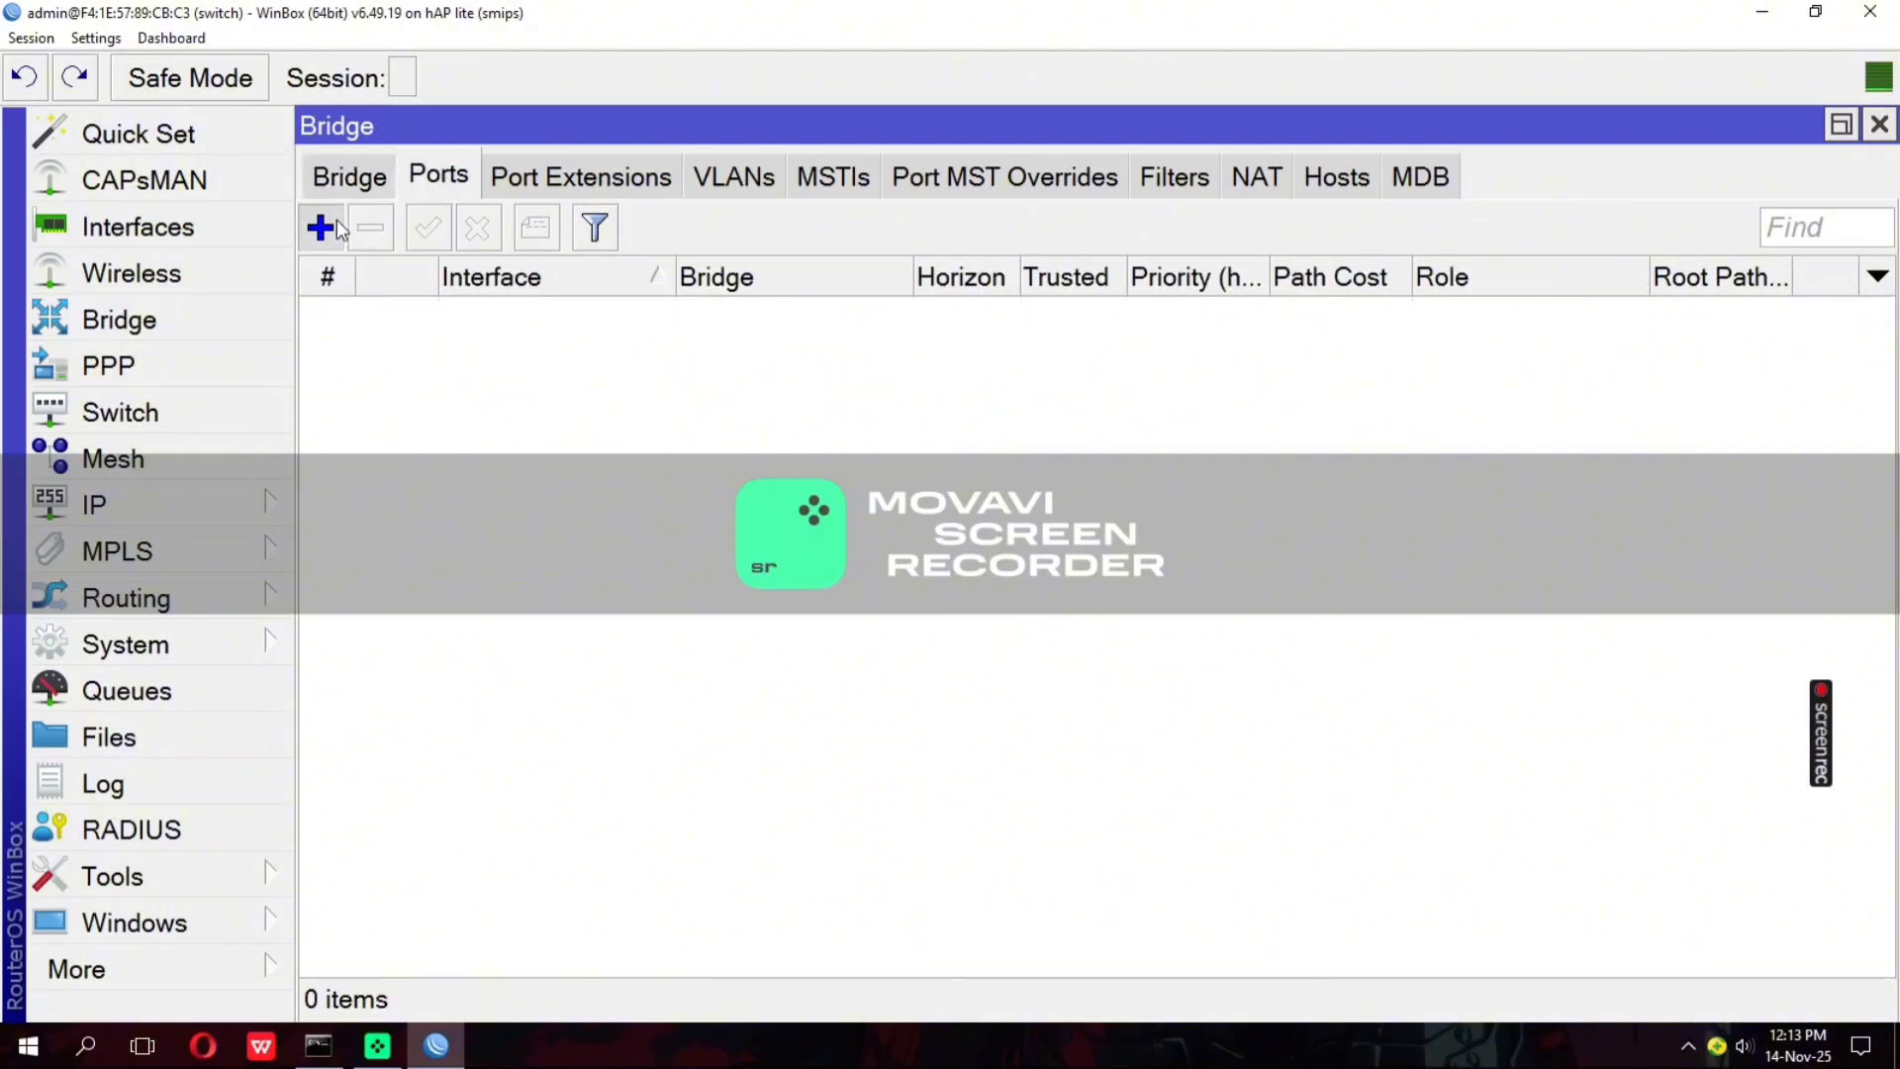
{"action": "left_click", "coordinate": [828, 241]}
{"action": "left_click", "coordinate": [693, 336]}
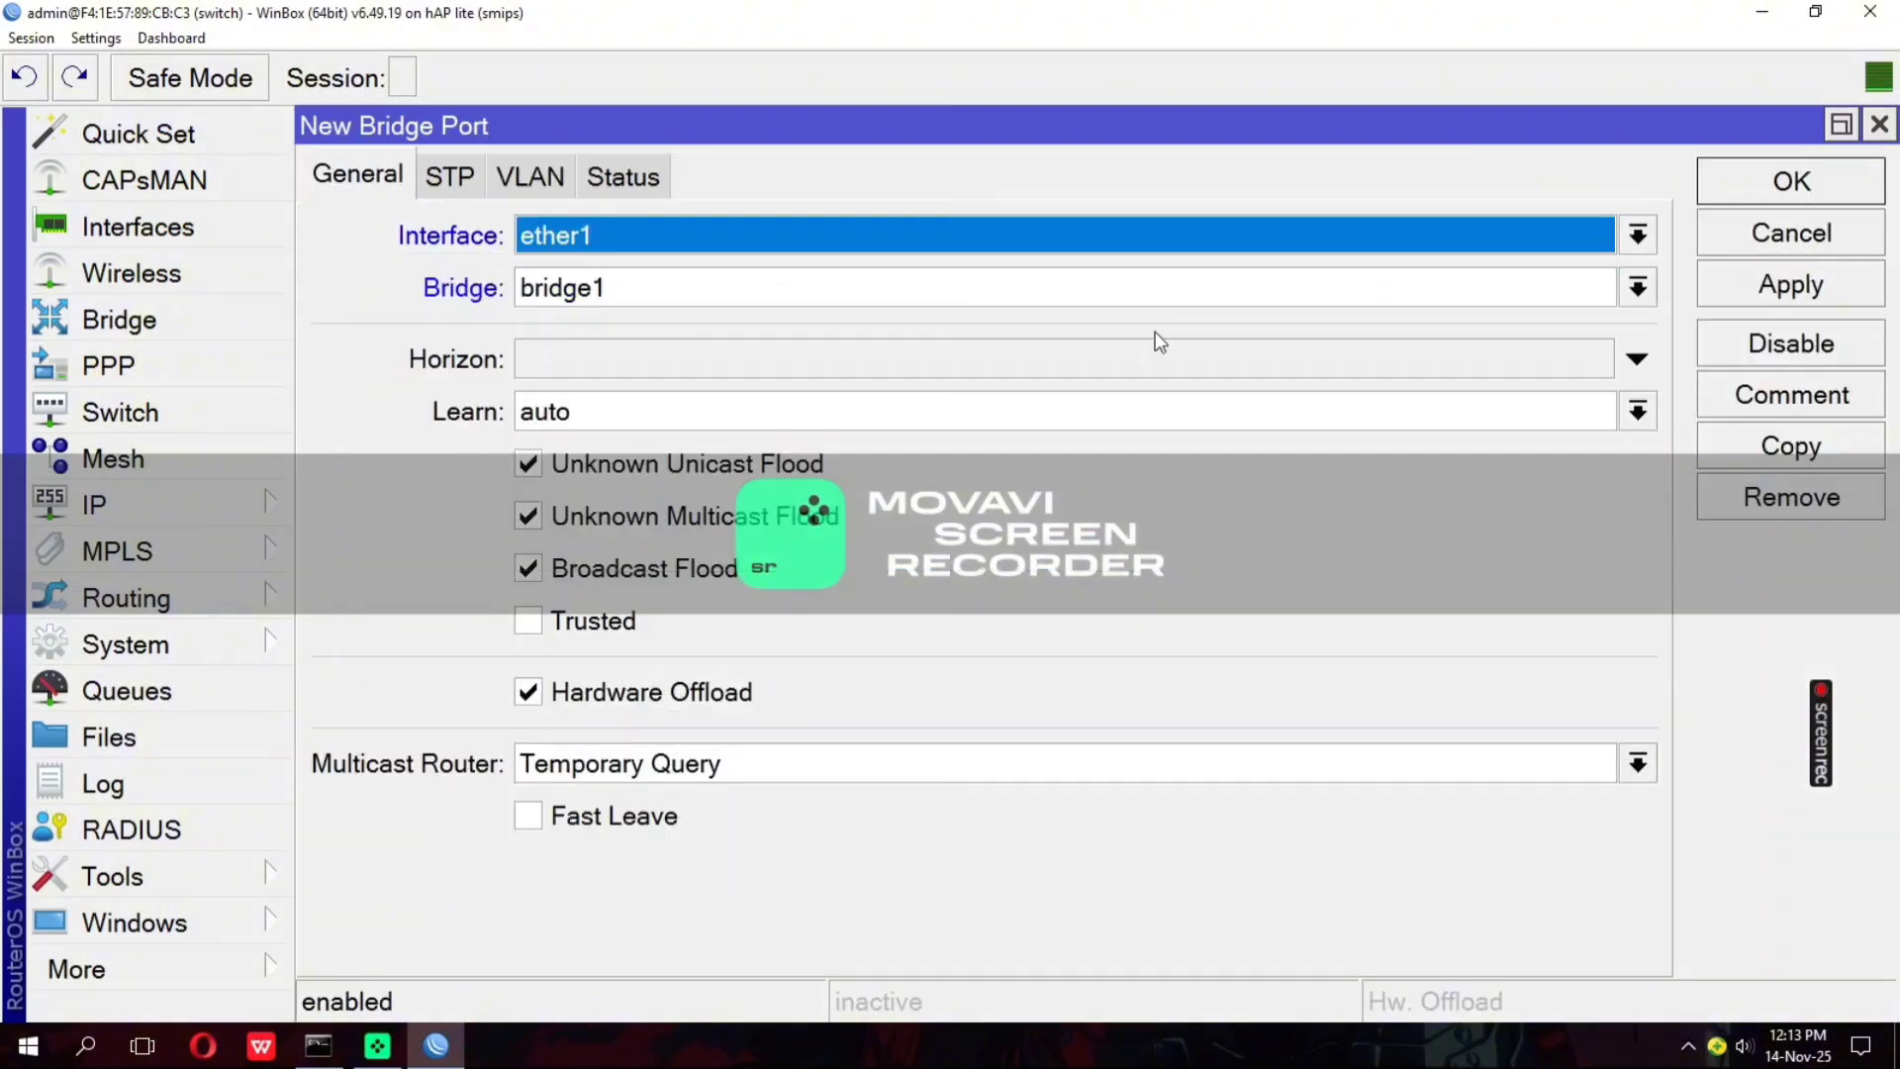
{"action": "left_click", "coordinate": [1793, 281]}
{"action": "left_click", "coordinate": [1803, 181]}
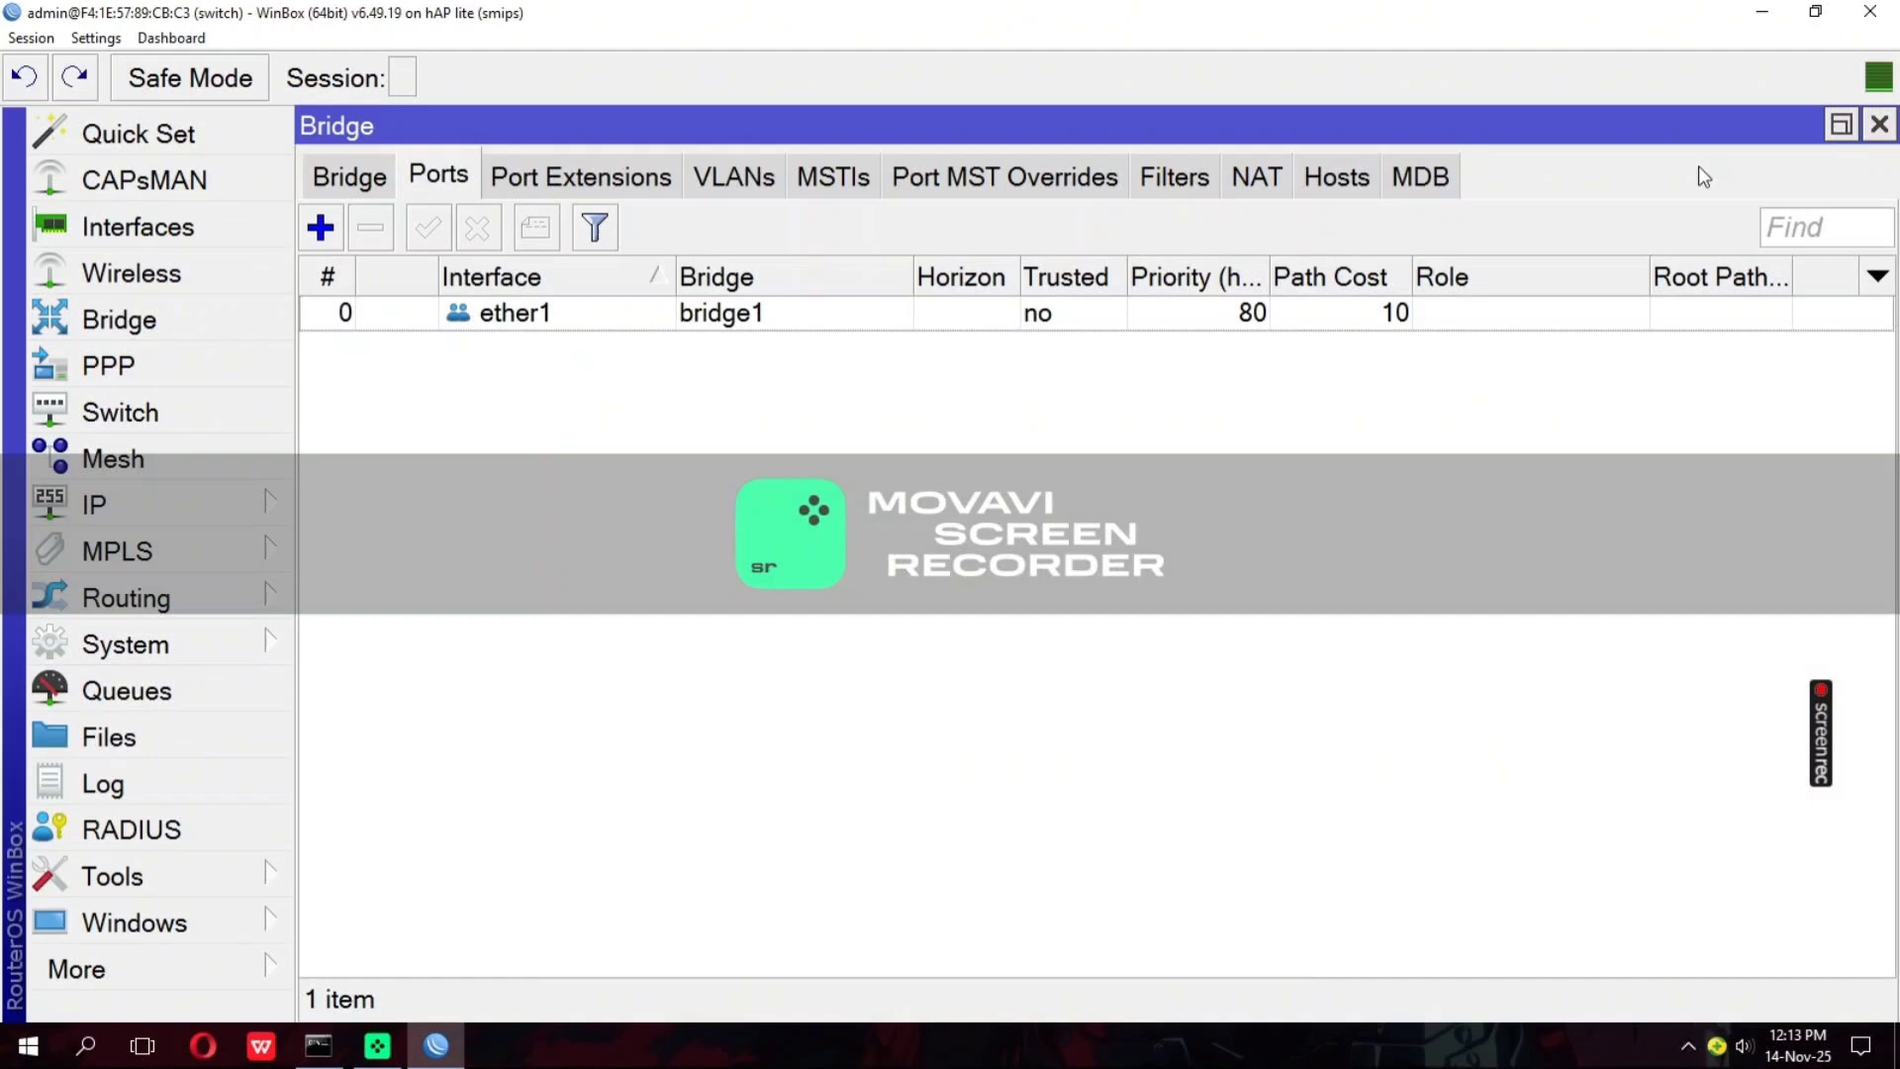
Add ether2 as a port of bridge1 and save it
{"action": "left_click", "coordinate": [322, 229]}
{"action": "left_click", "coordinate": [637, 237]}
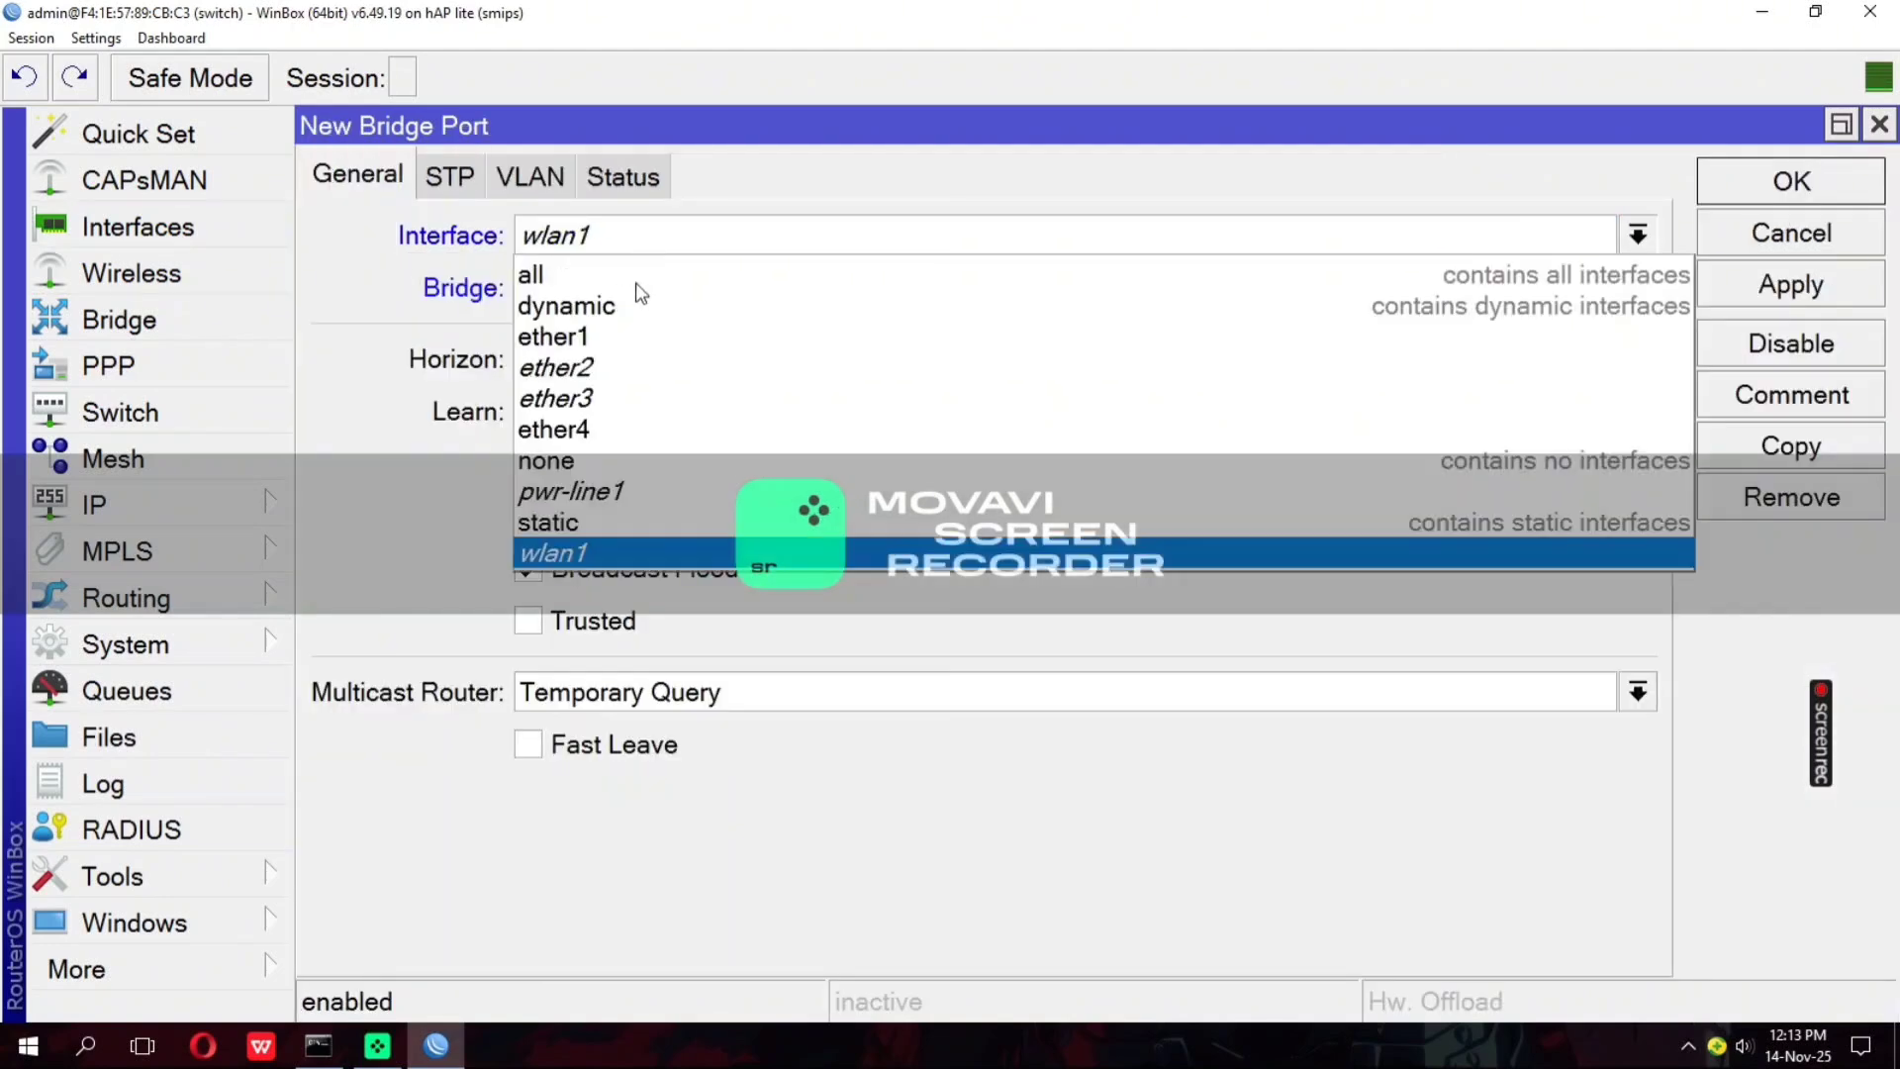
{"action": "left_click", "coordinate": [649, 370]}
{"action": "left_click", "coordinate": [1807, 283]}
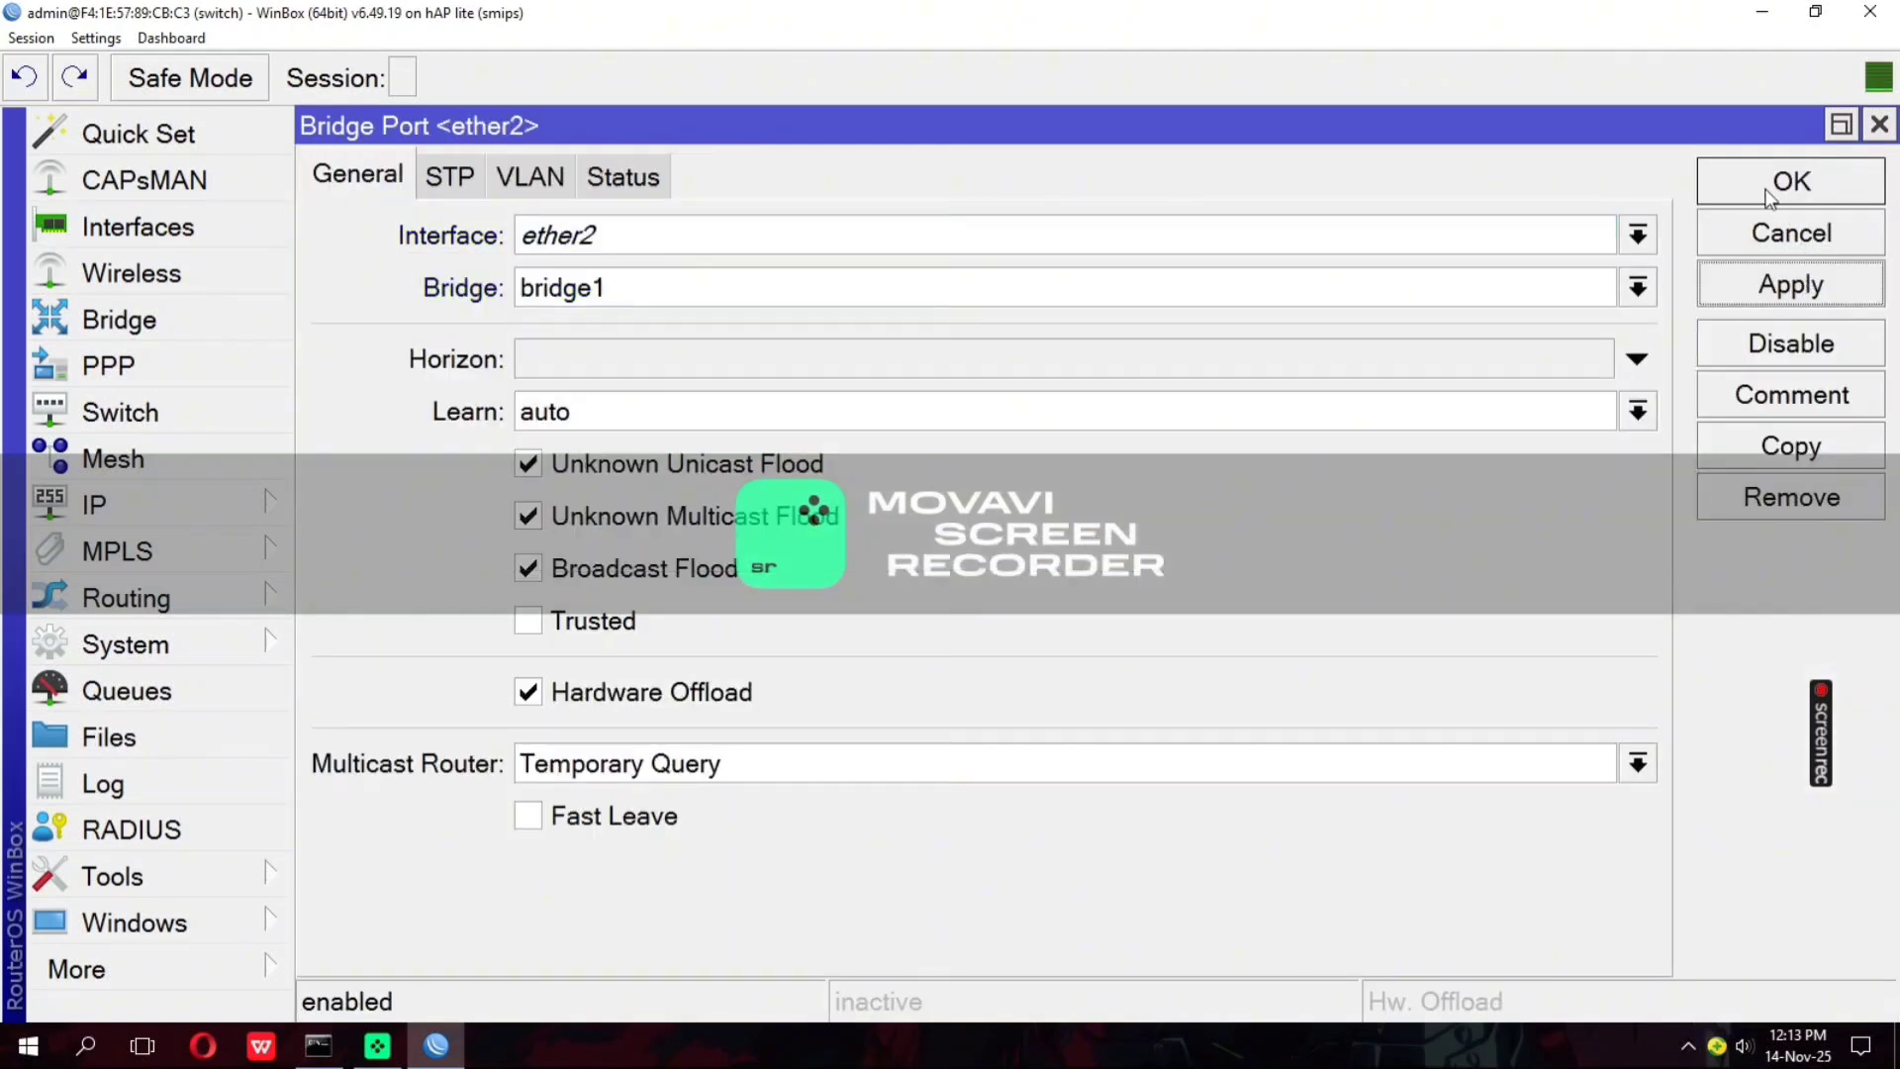
{"action": "left_click", "coordinate": [1767, 188]}
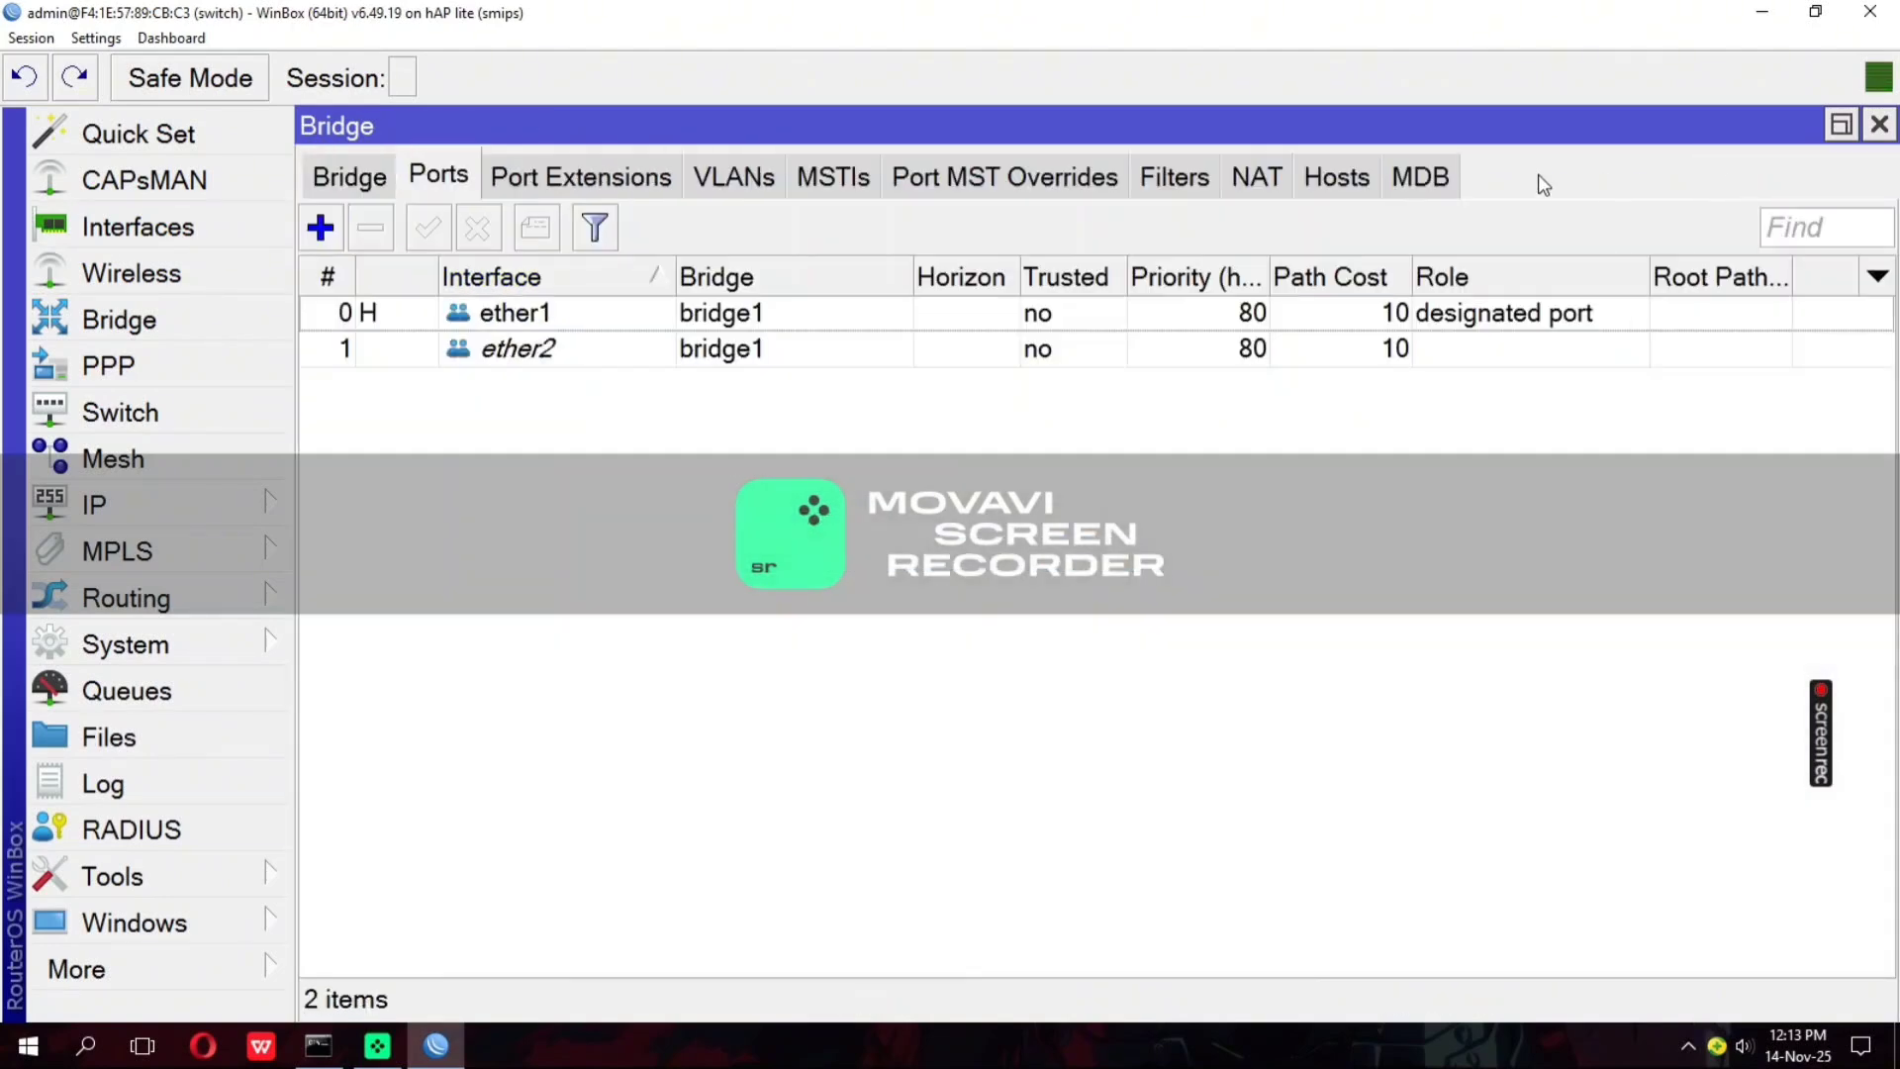
Add ether3 as a port of bridge1 and save it
{"action": "left_click", "coordinate": [321, 229]}
{"action": "left_click", "coordinate": [635, 242]}
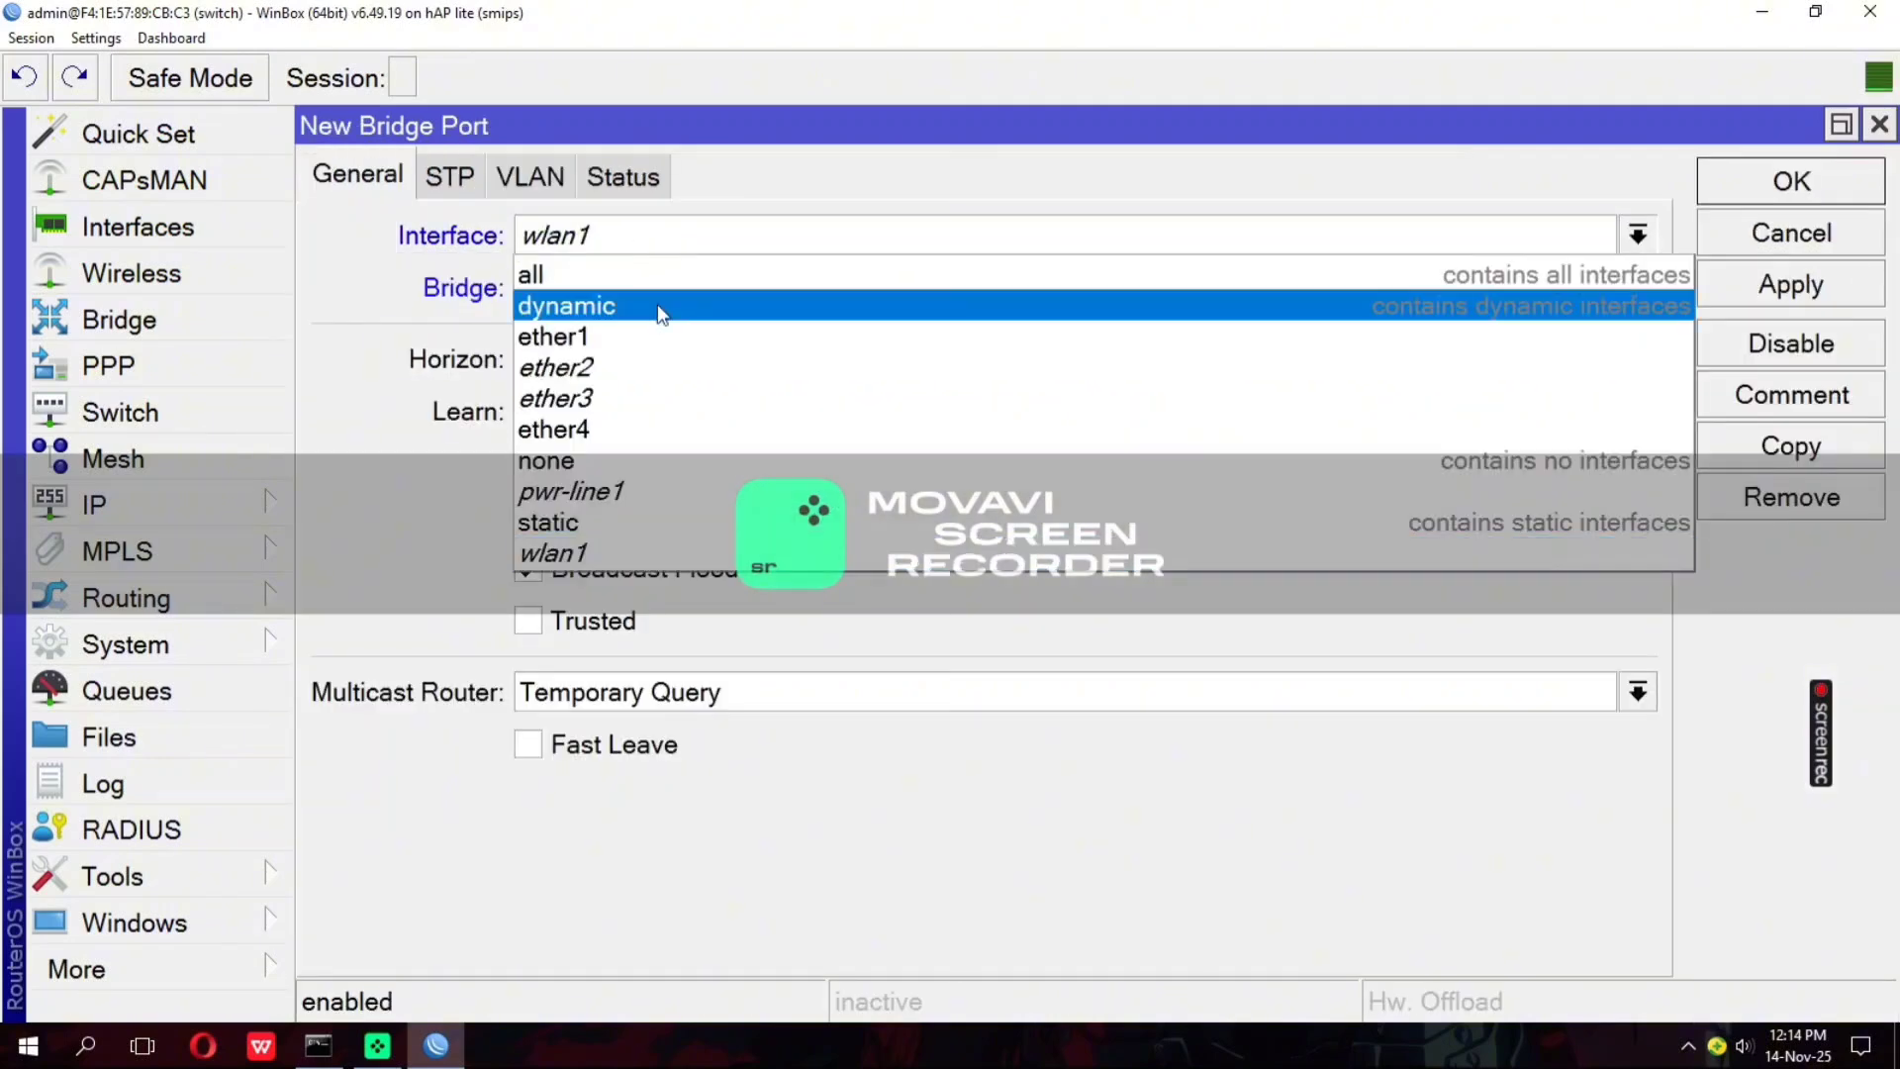
{"action": "left_click", "coordinate": [668, 385]}
{"action": "left_click", "coordinate": [1764, 284]}
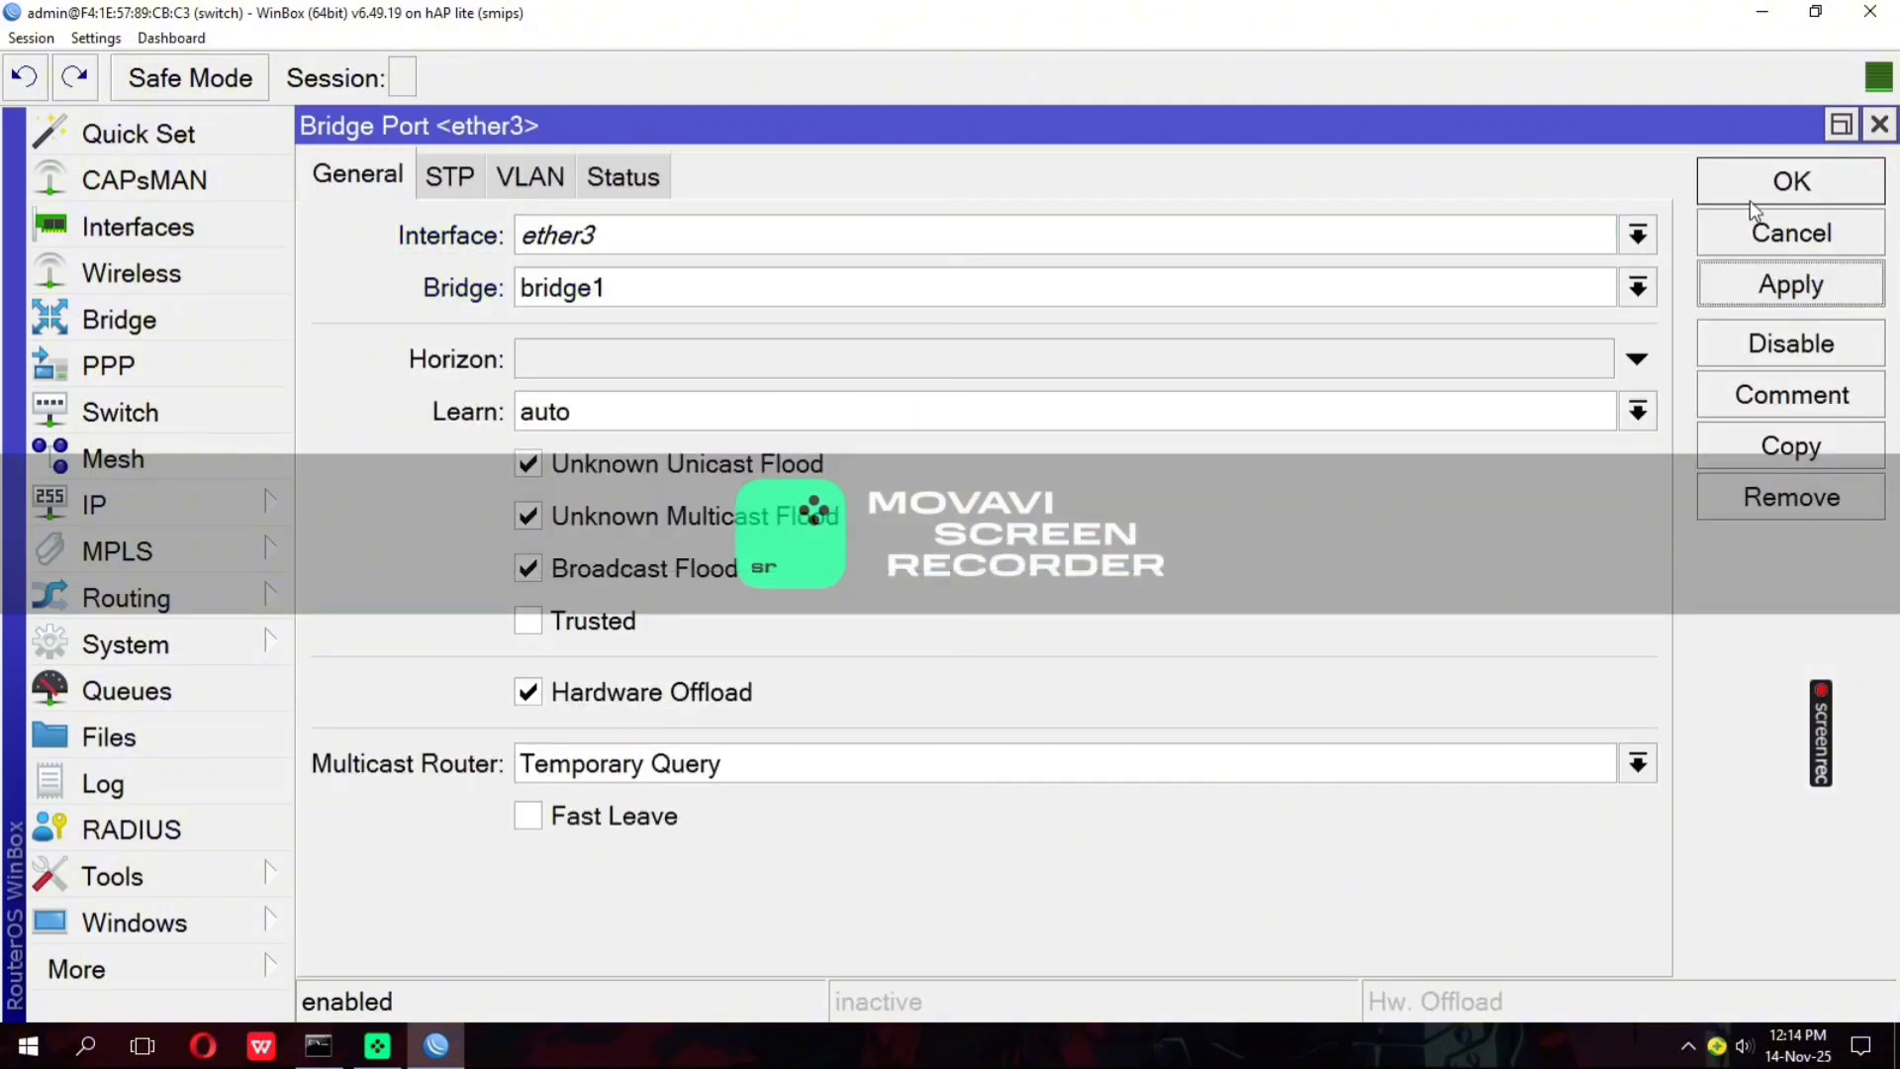
{"action": "left_click", "coordinate": [1746, 190]}
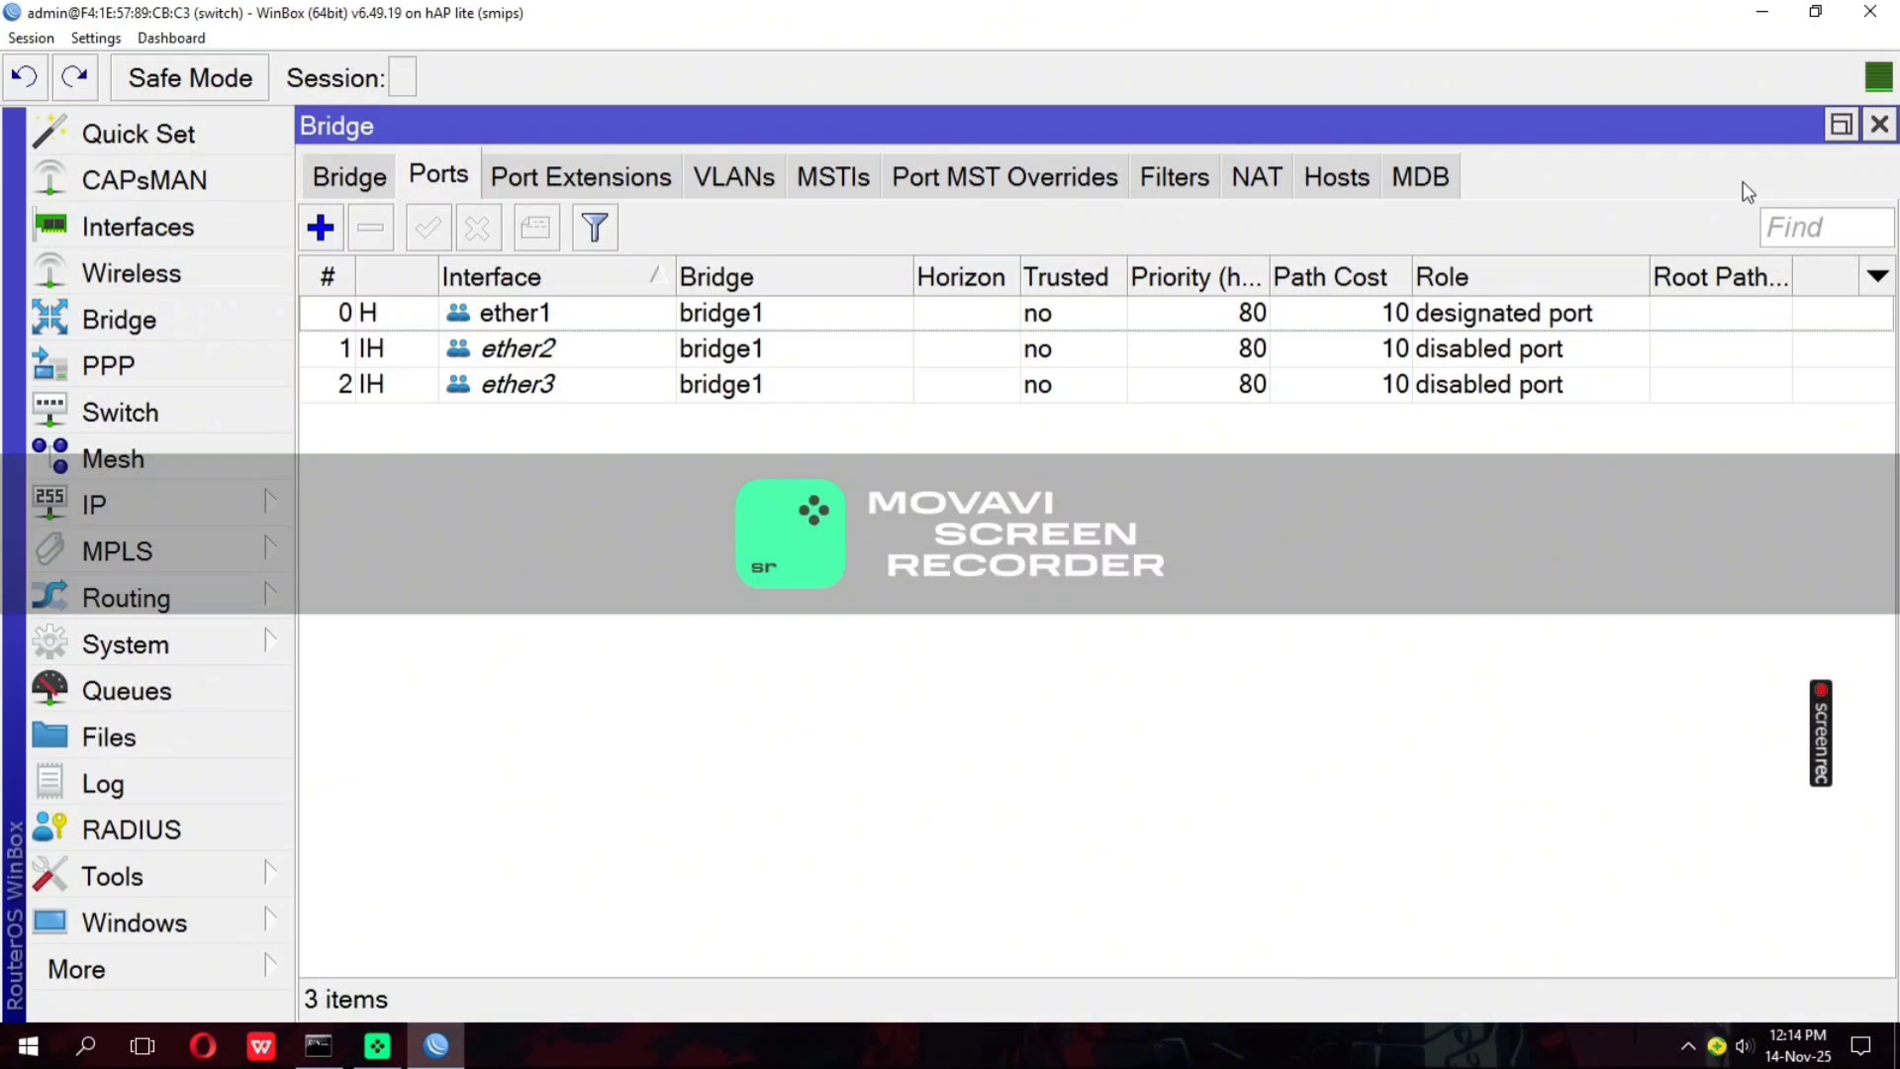
Start a new switch VLAN entry on switch1 and set its VLAN ID to 30
{"action": "left_click", "coordinate": [197, 419]}
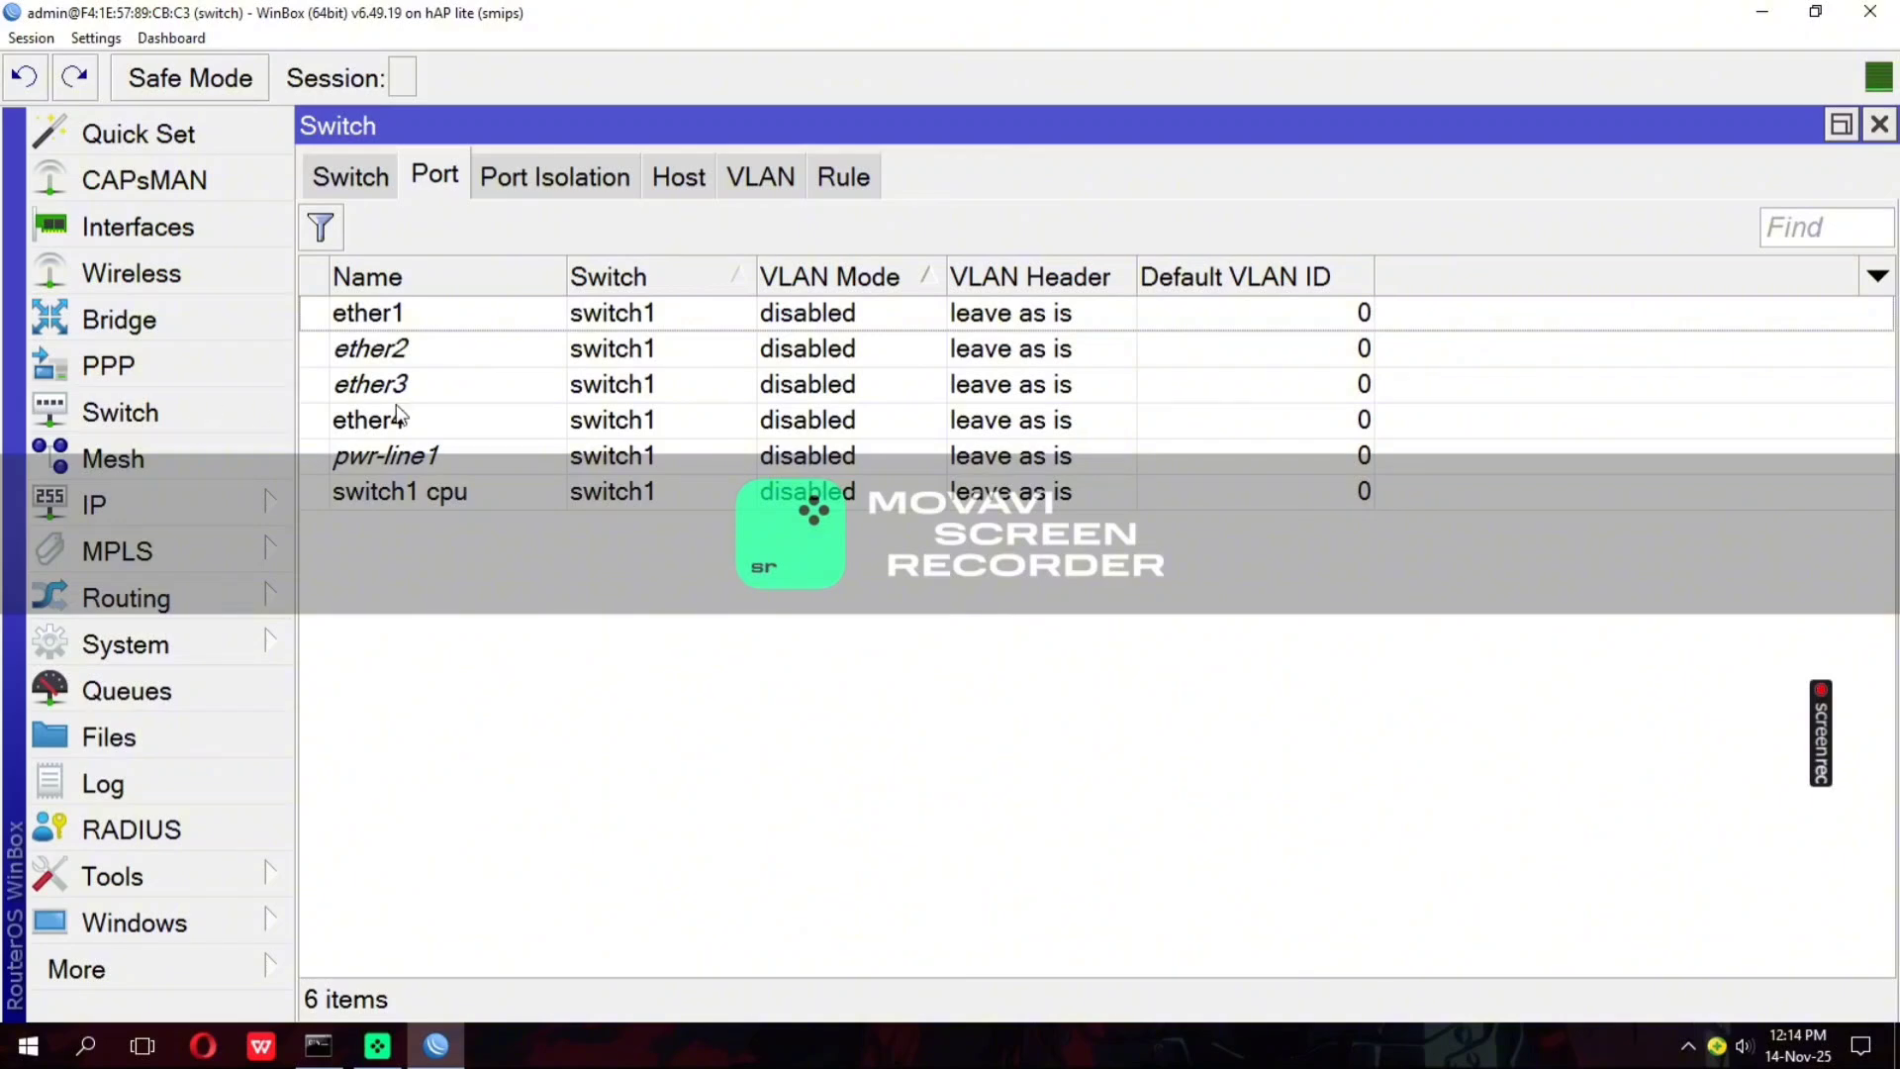
{"action": "left_click", "coordinate": [795, 174]}
{"action": "left_click", "coordinate": [329, 234]}
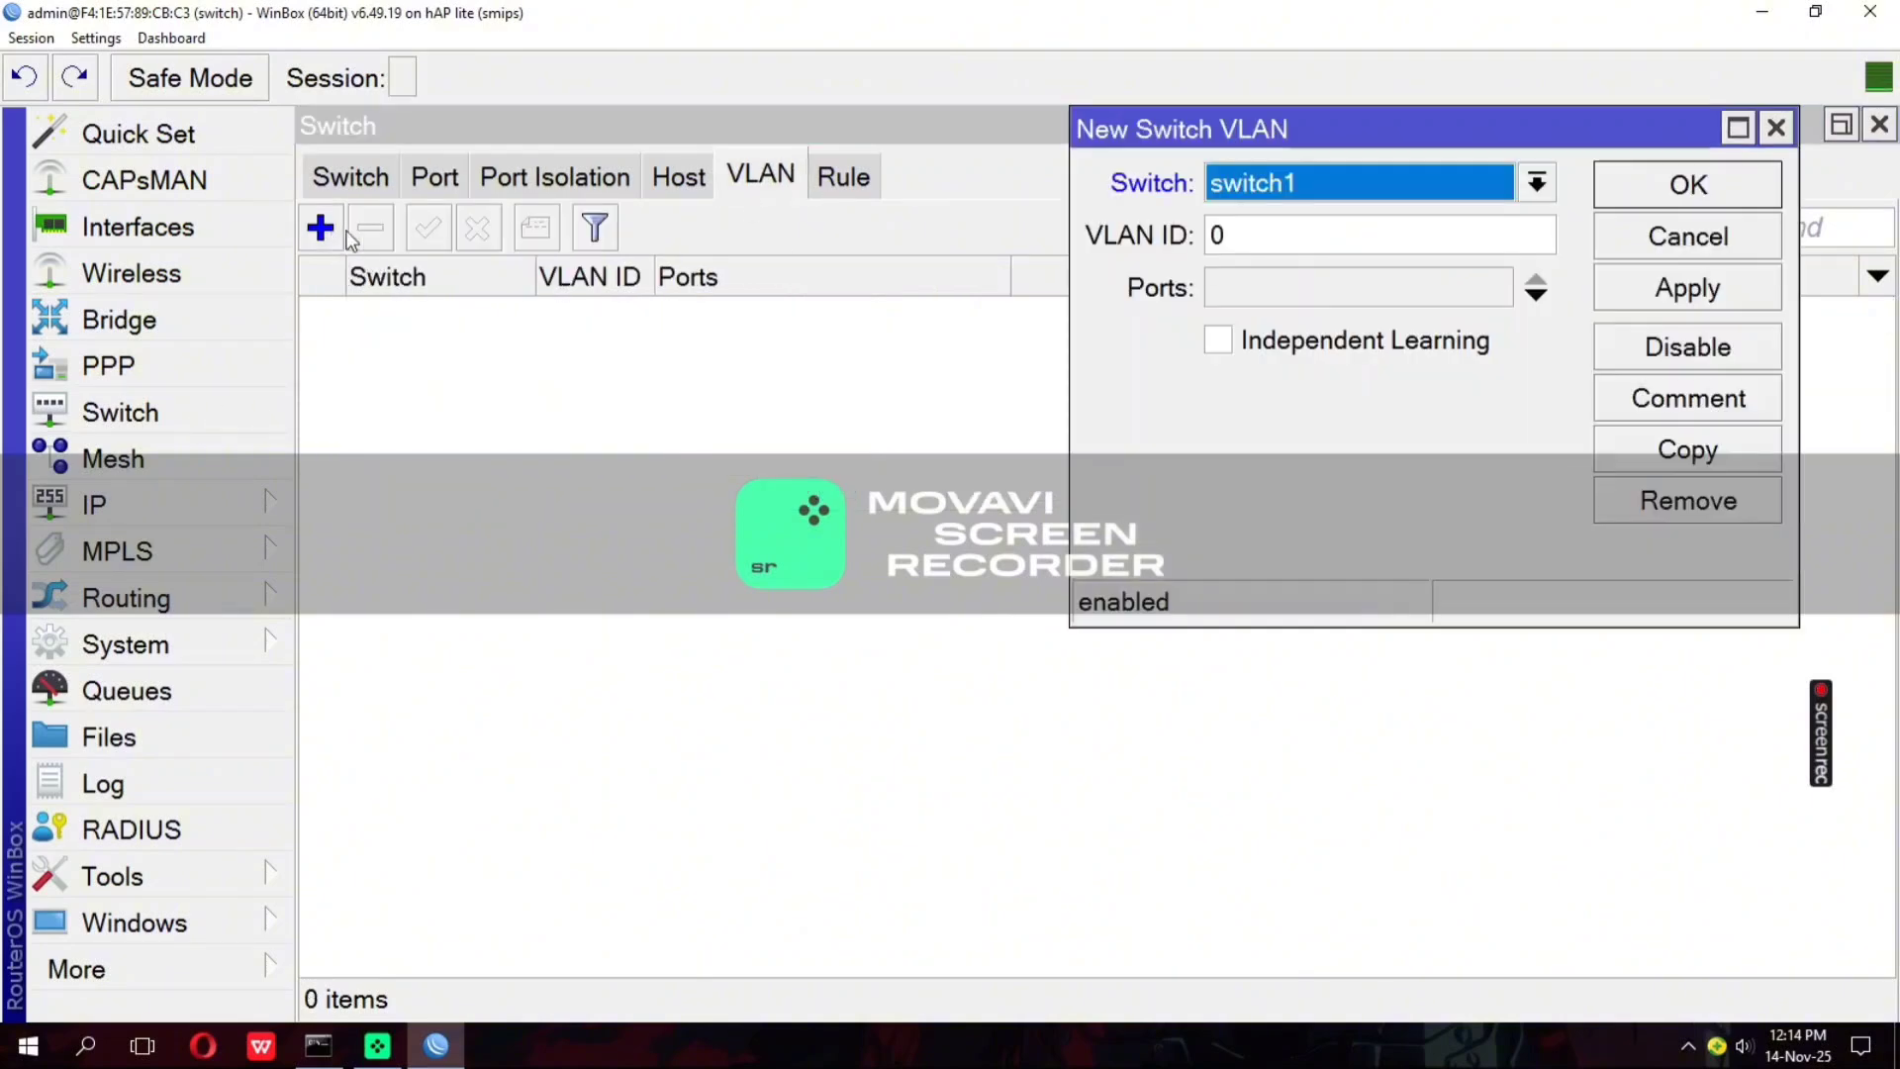
{"action": "left_click", "coordinate": [1244, 195]}
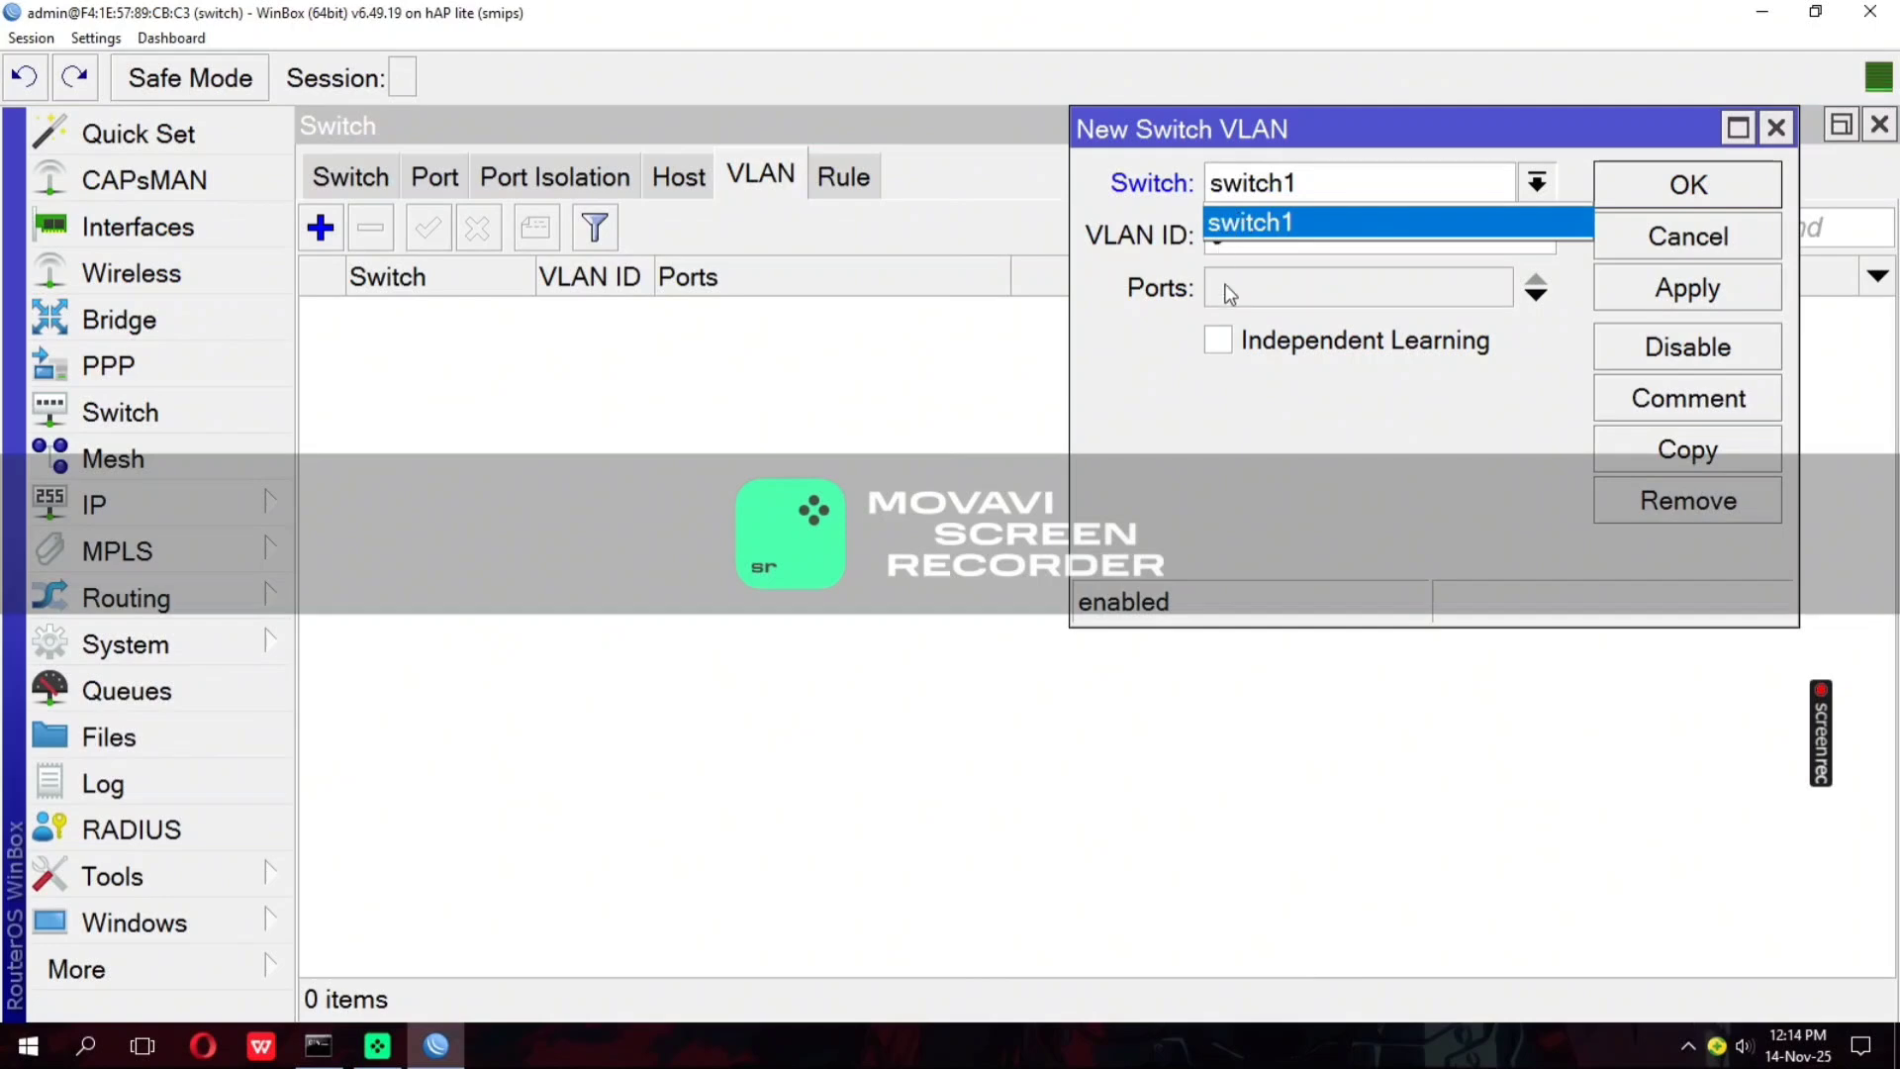
{"action": "left_click", "coordinate": [1222, 247]}
{"action": "double_click", "coordinate": [1220, 237]}
{"action": "left_click", "coordinate": [1217, 237]}
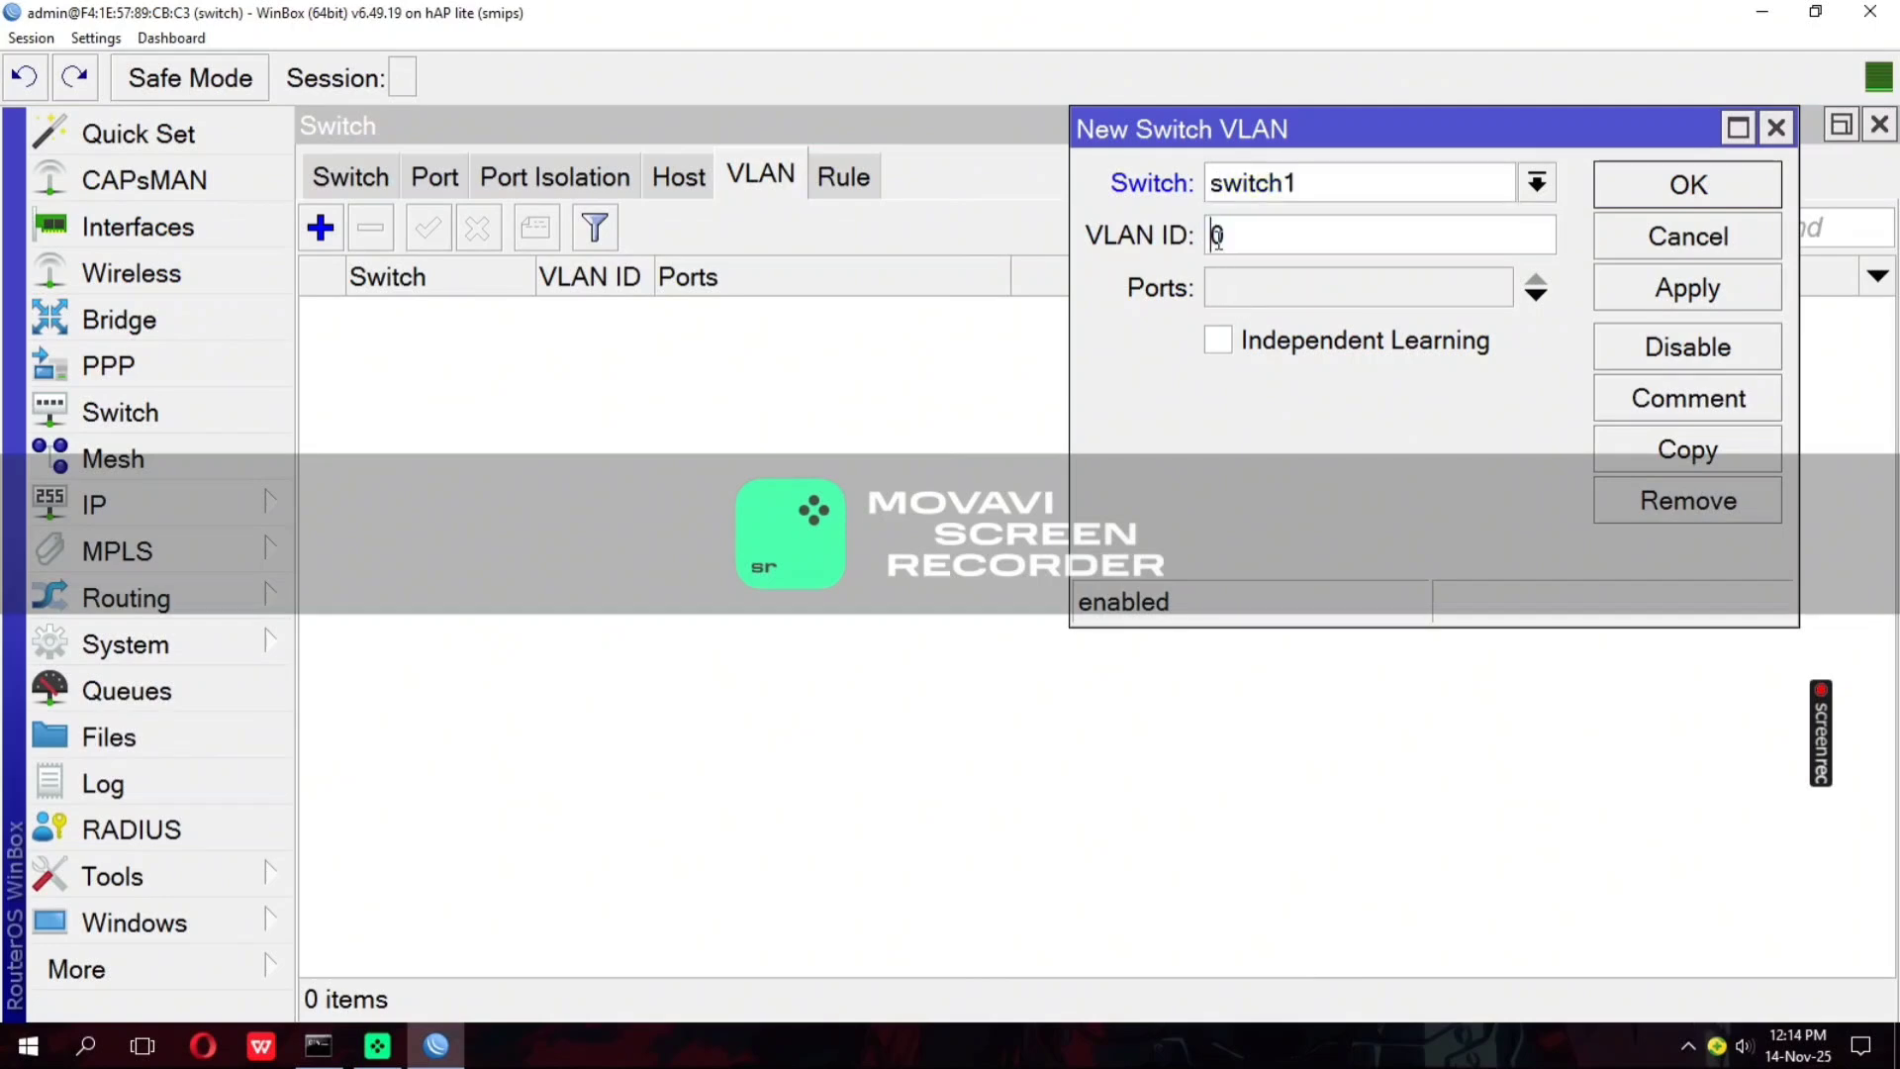
{"action": "type", "text": "3"}
Assign ports ether1 and ether2 to the VLAN 30 entry and save it
{"action": "left_click", "coordinate": [1235, 286]}
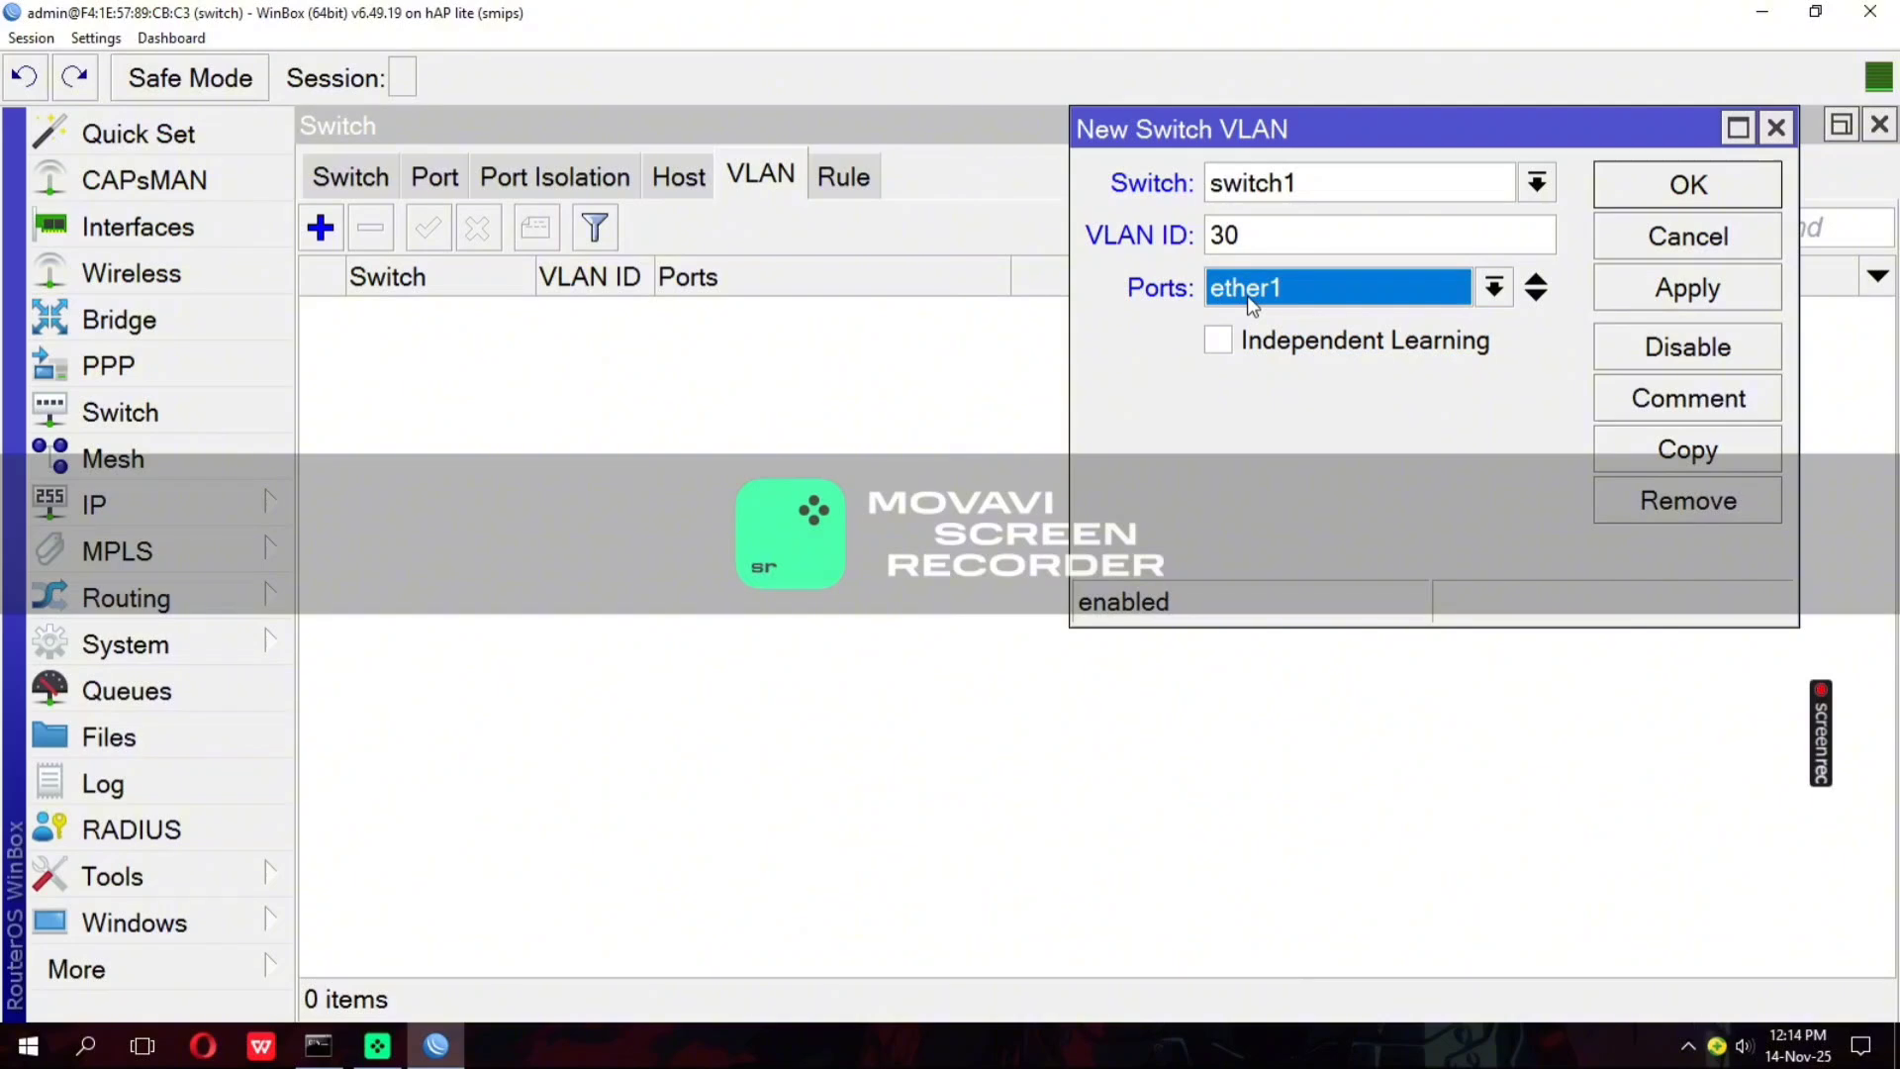
{"action": "left_click", "coordinate": [1536, 295]}
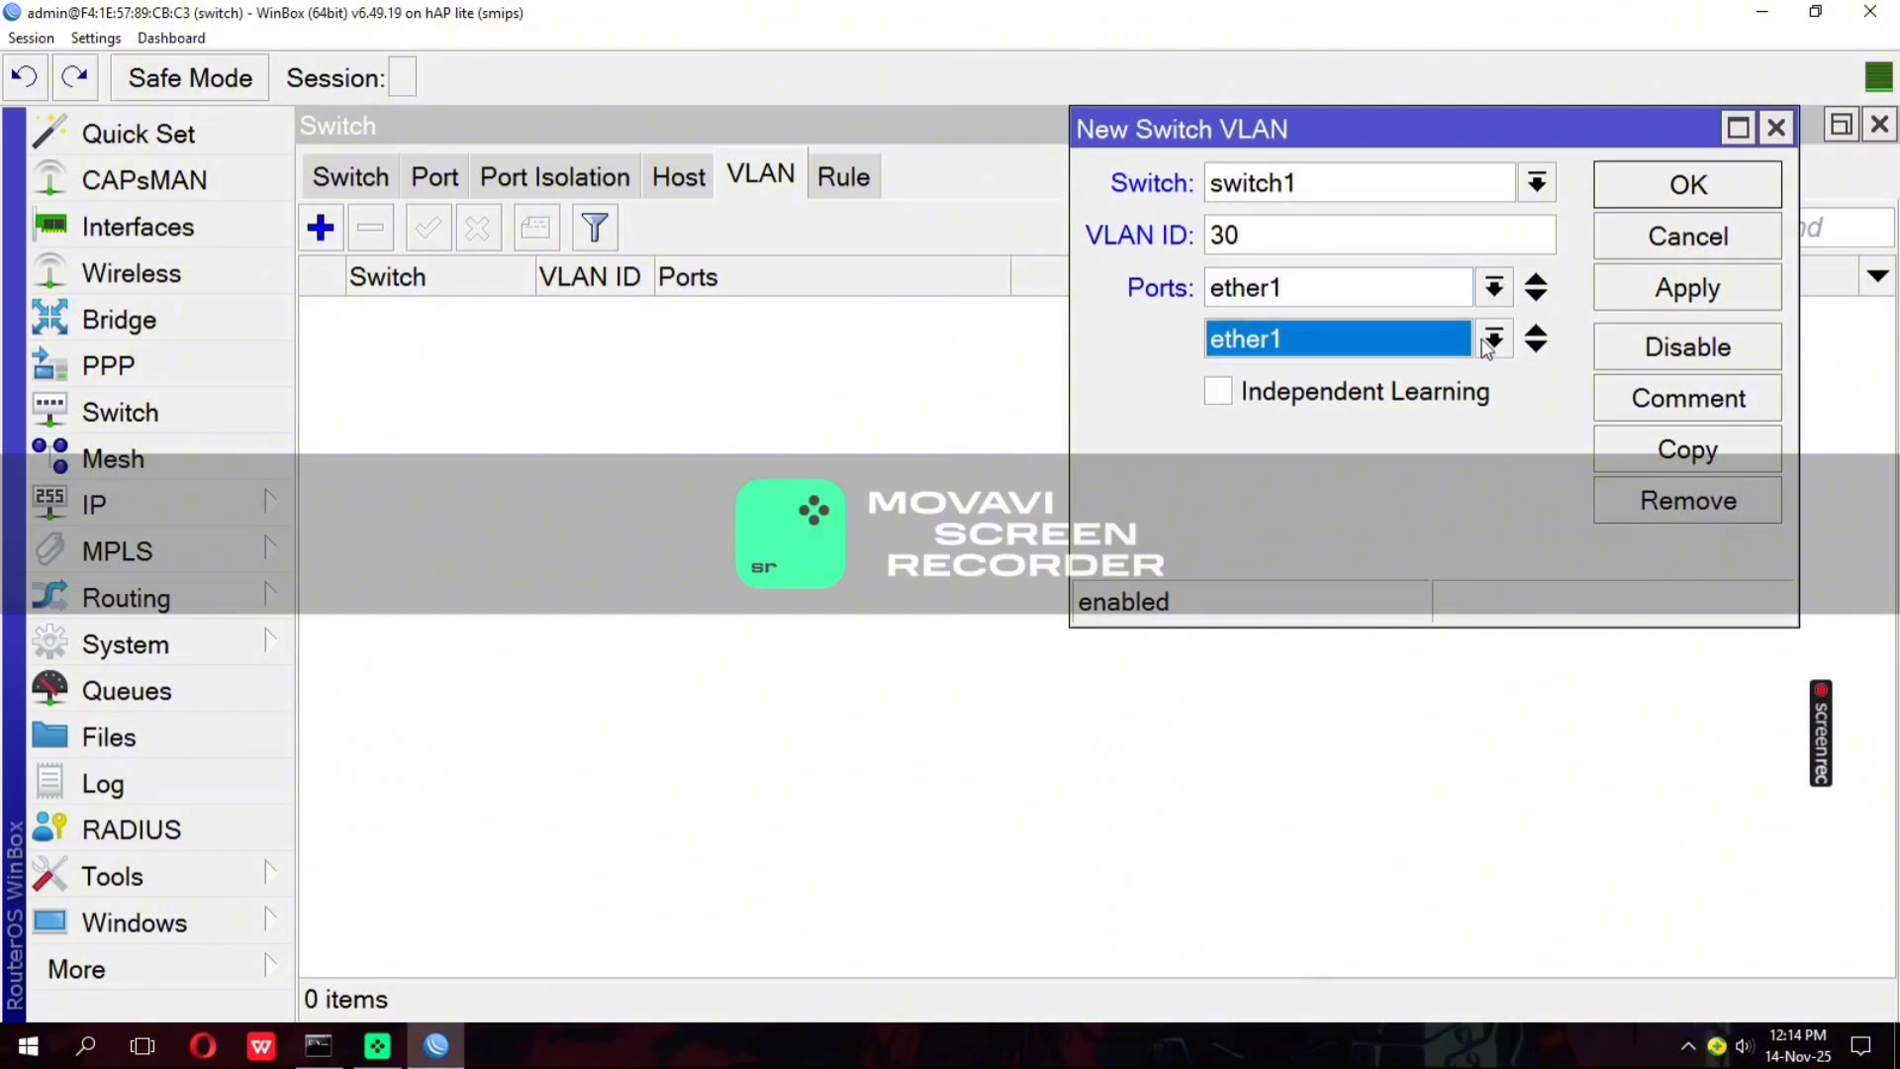
{"action": "left_click", "coordinate": [1492, 339]}
{"action": "left_click", "coordinate": [1276, 407]}
{"action": "left_click", "coordinate": [1684, 285]}
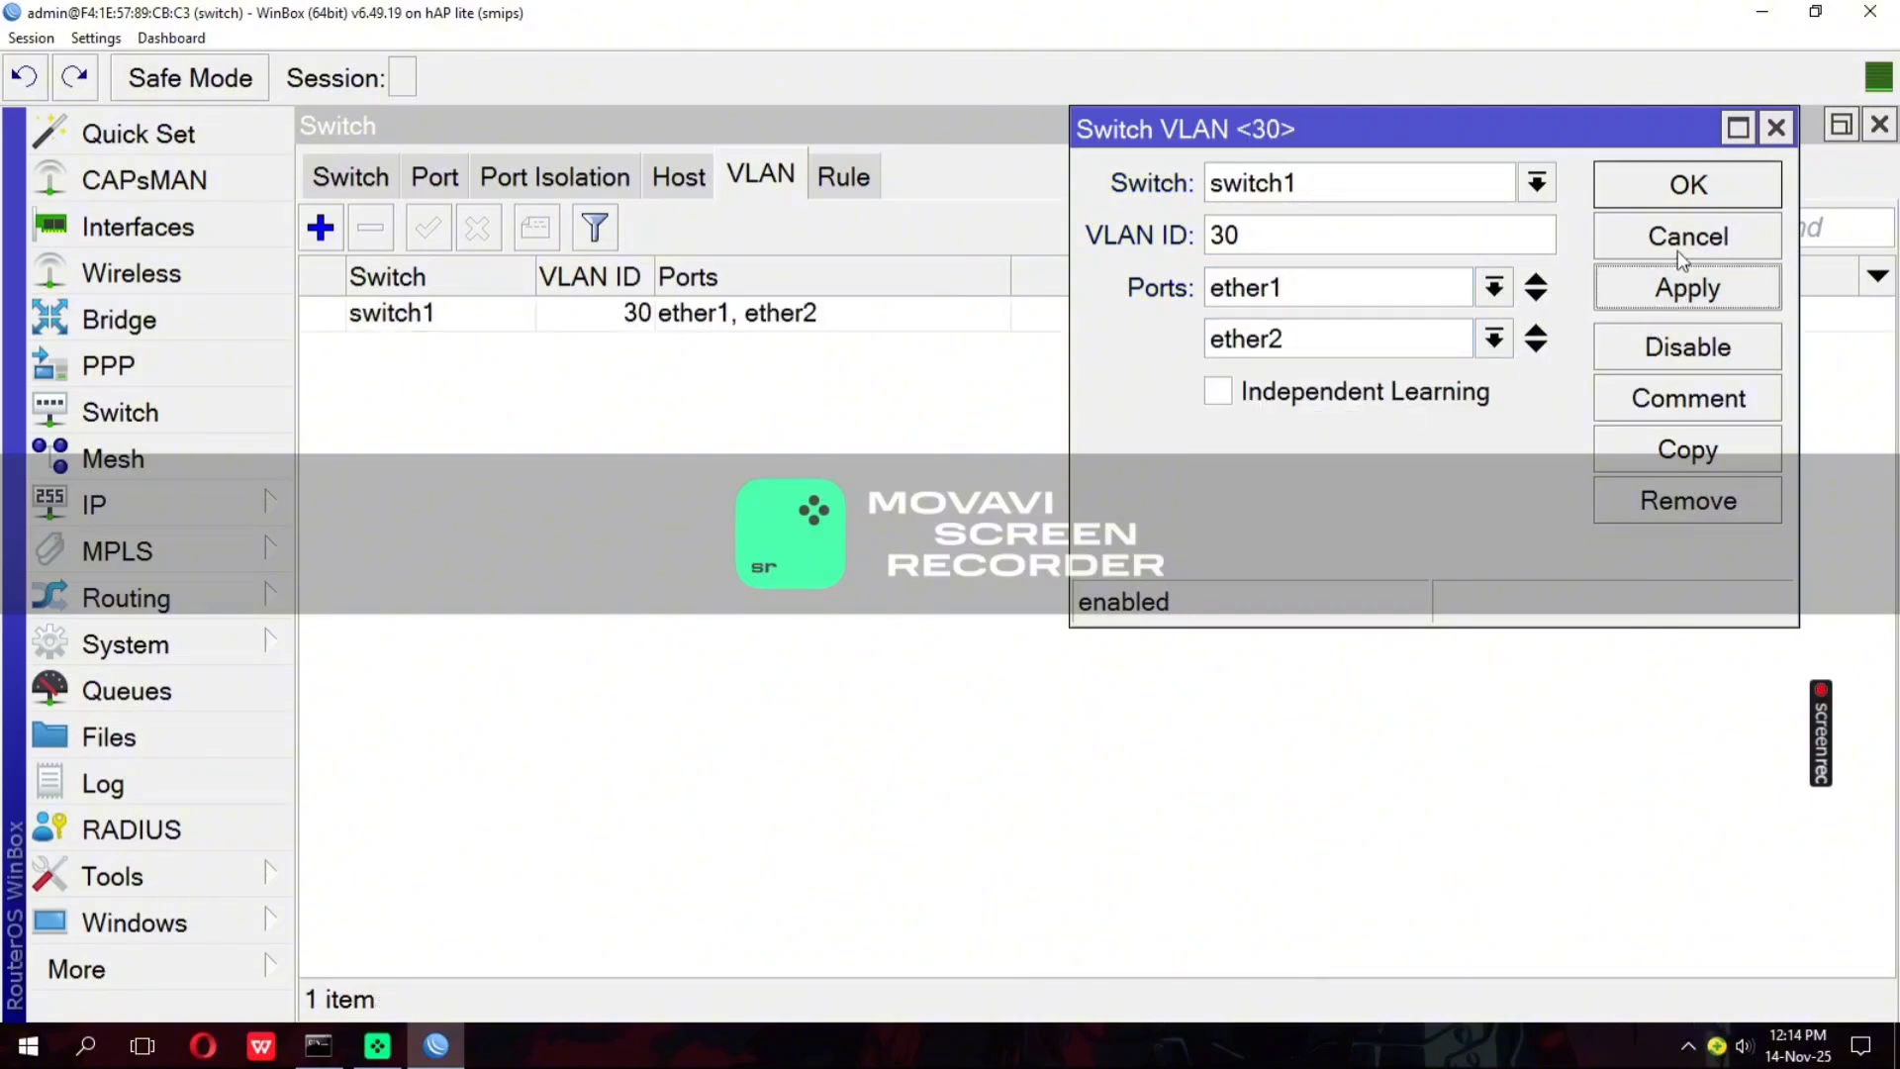
{"action": "left_click", "coordinate": [1682, 200]}
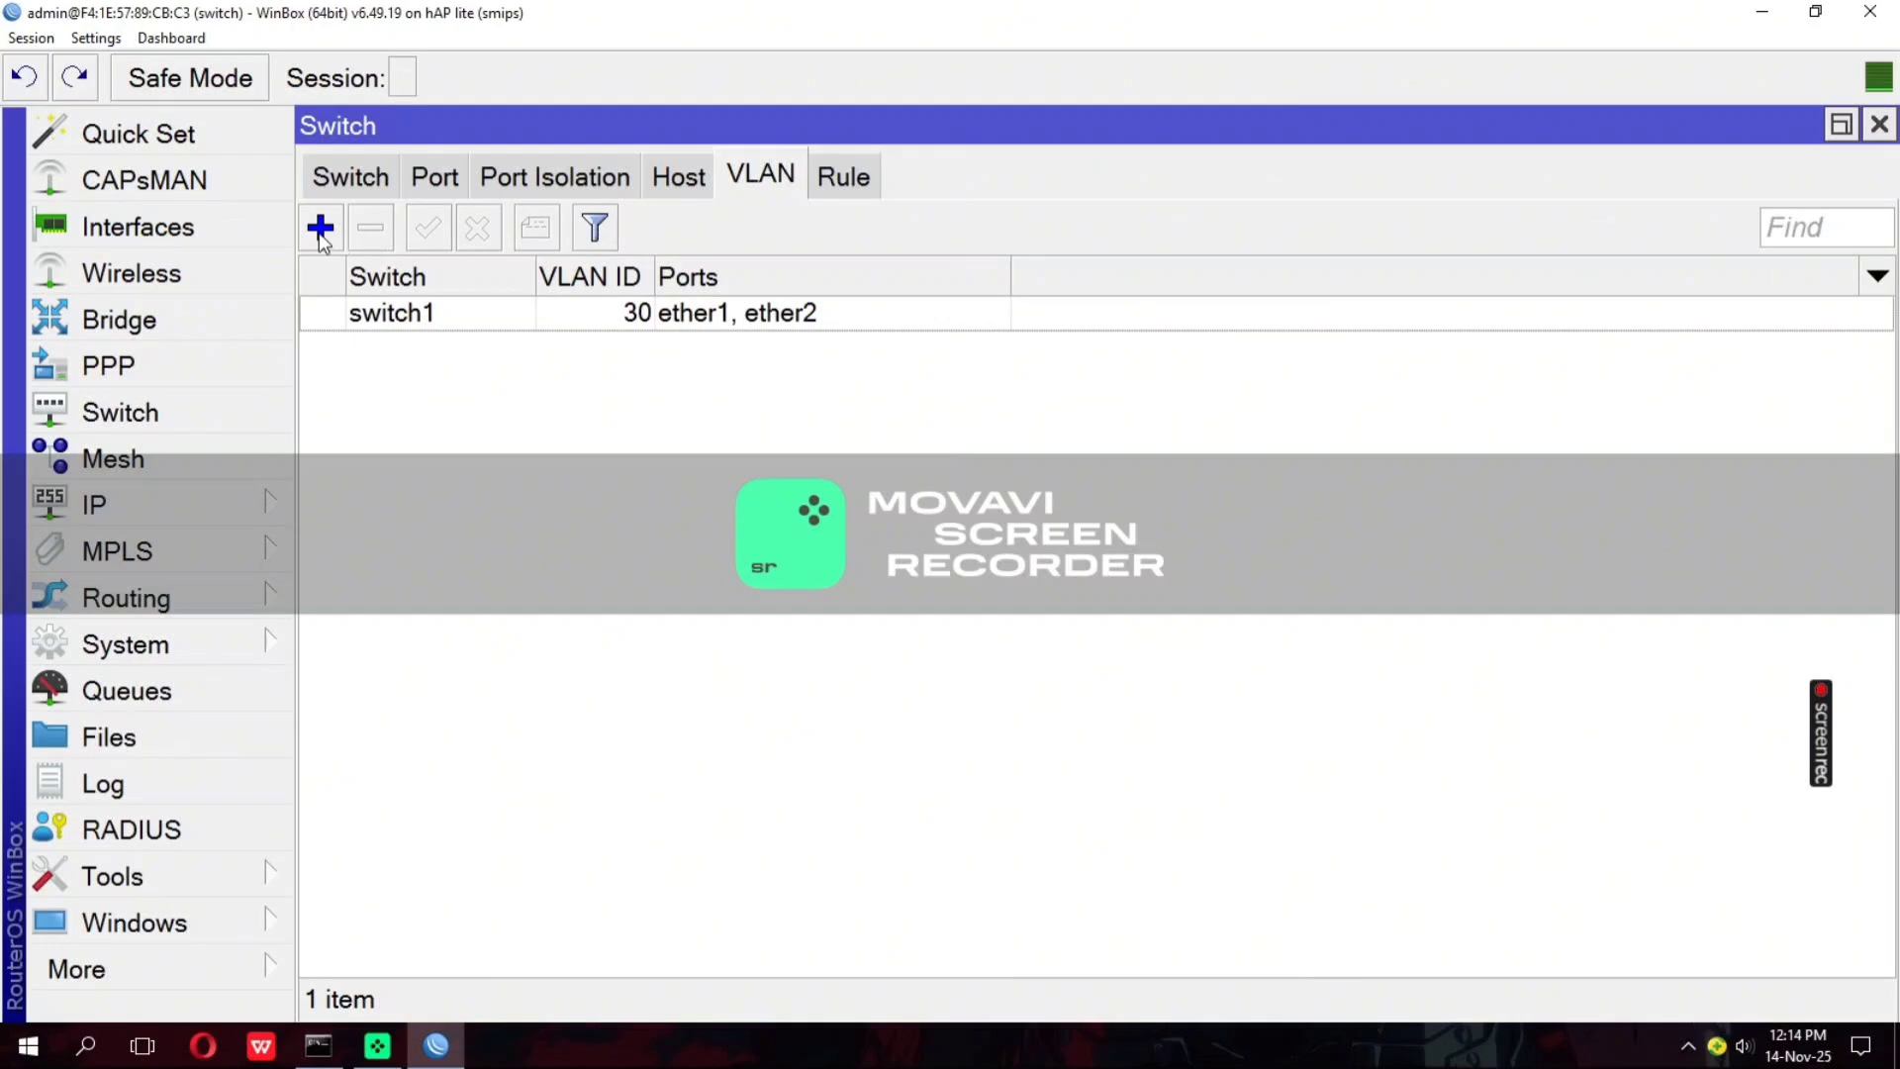
Add a switch VLAN entry on switch1 with VLAN ID 50 and ports ether1 and ether3
{"action": "left_click", "coordinate": [320, 228]}
{"action": "left_click", "coordinate": [1219, 235]}
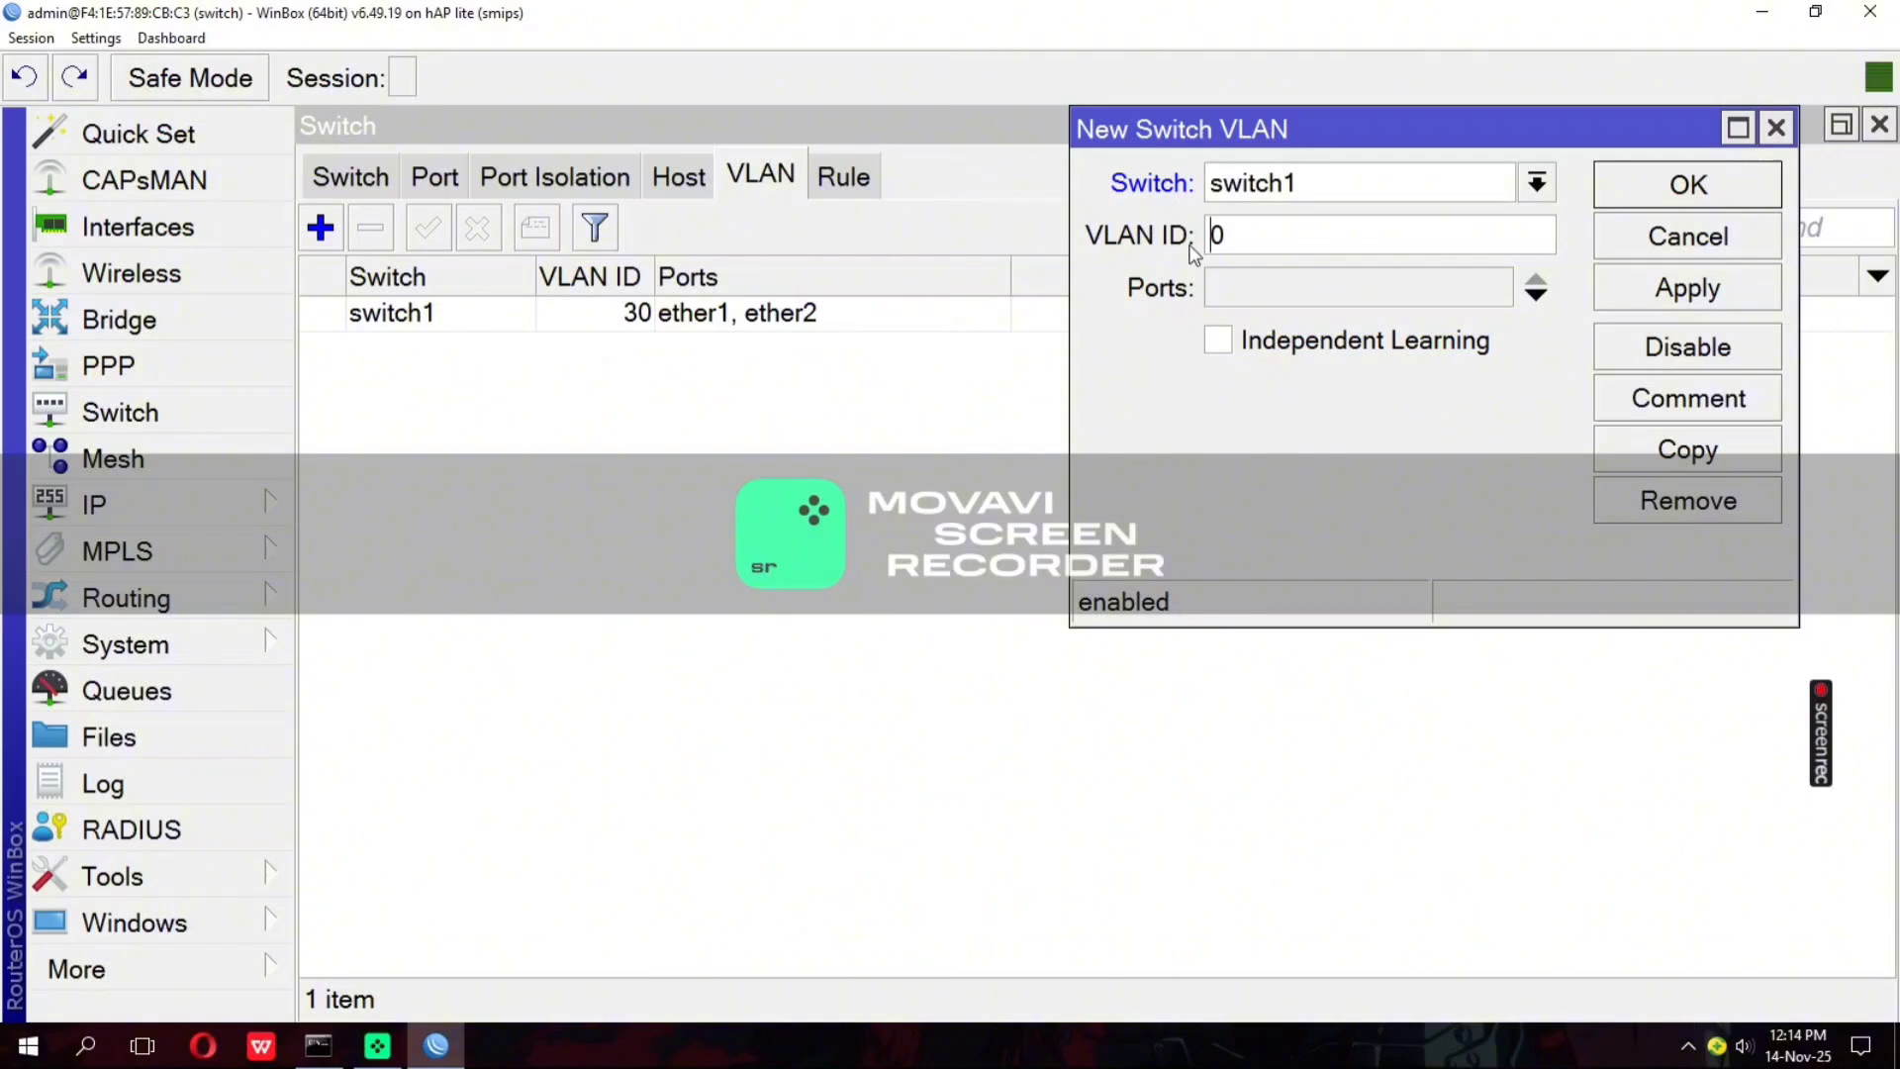
{"action": "key", "text": "BackSpace"}
{"action": "type", "text": "50"}
{"action": "left_click", "coordinate": [1276, 294]}
{"action": "left_click", "coordinate": [1535, 295]}
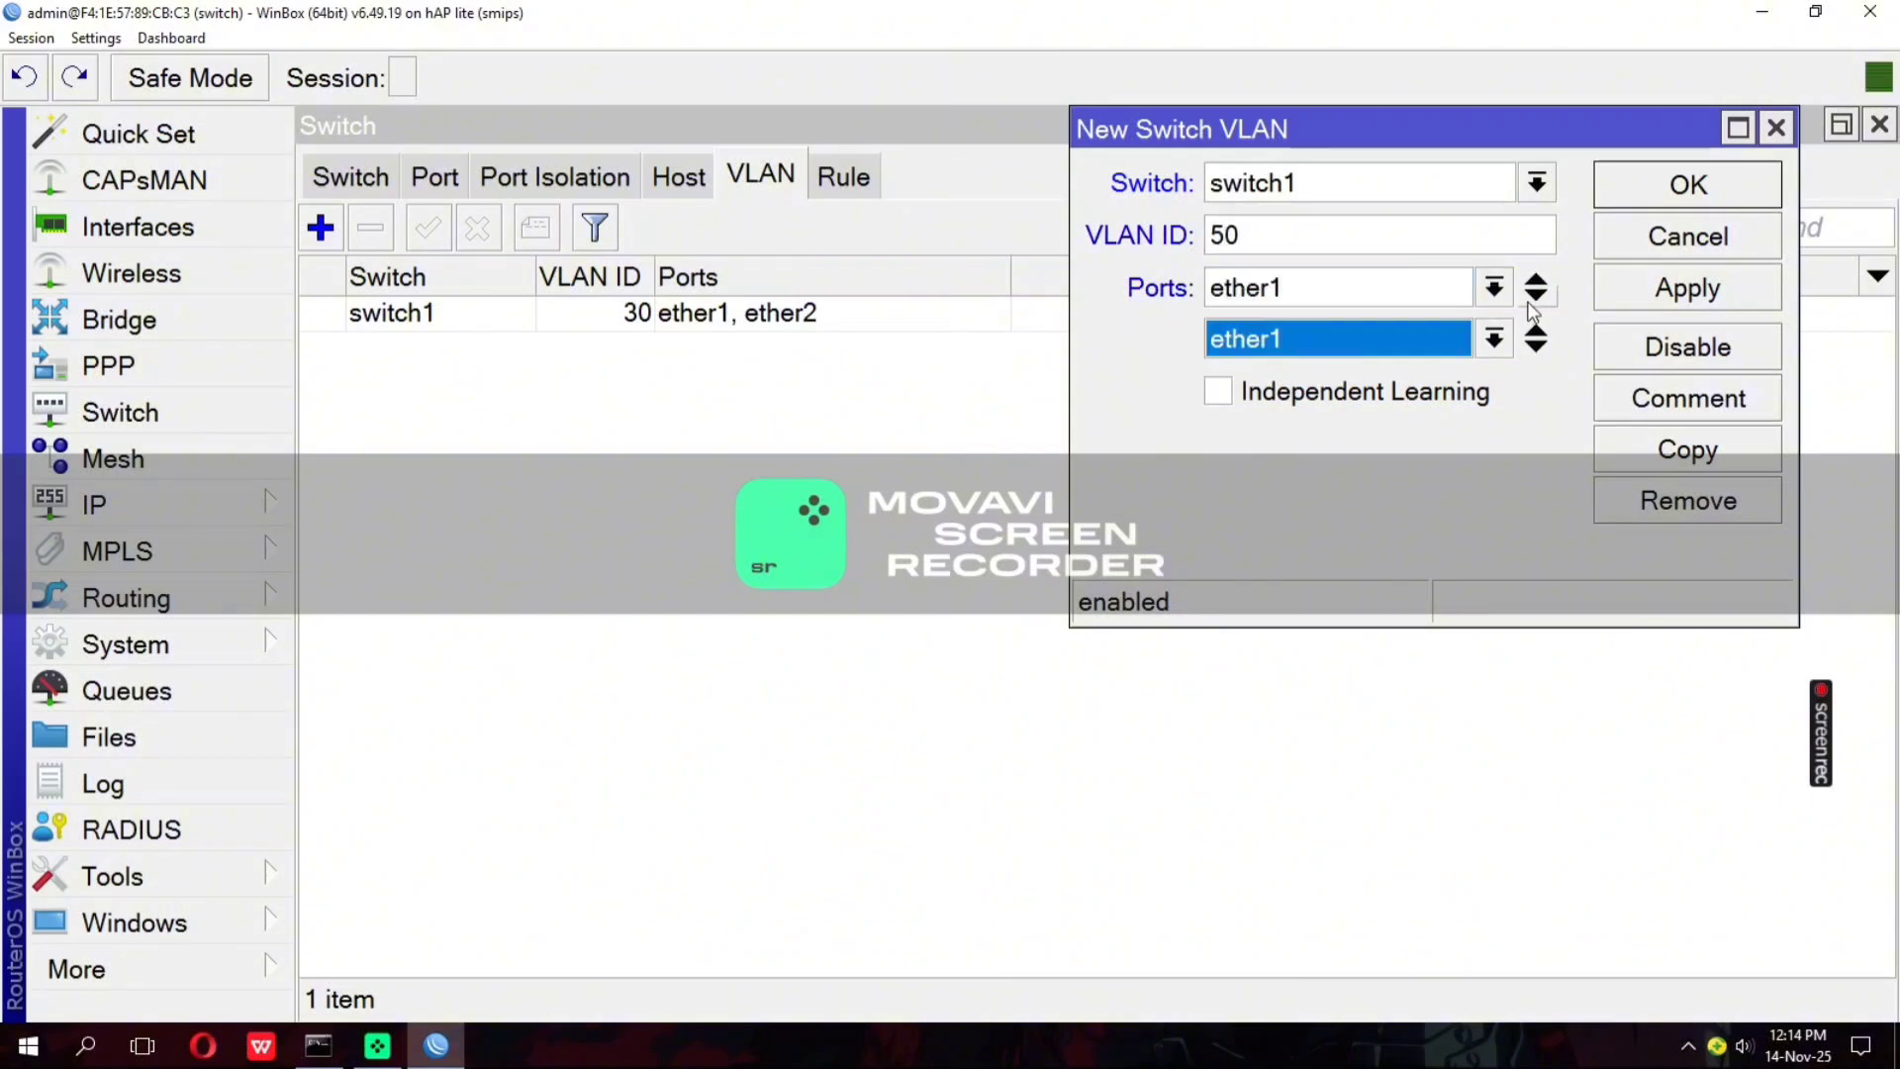
{"action": "left_click", "coordinate": [1492, 338]}
{"action": "left_click", "coordinate": [1361, 459]}
{"action": "left_click", "coordinate": [1639, 289]}
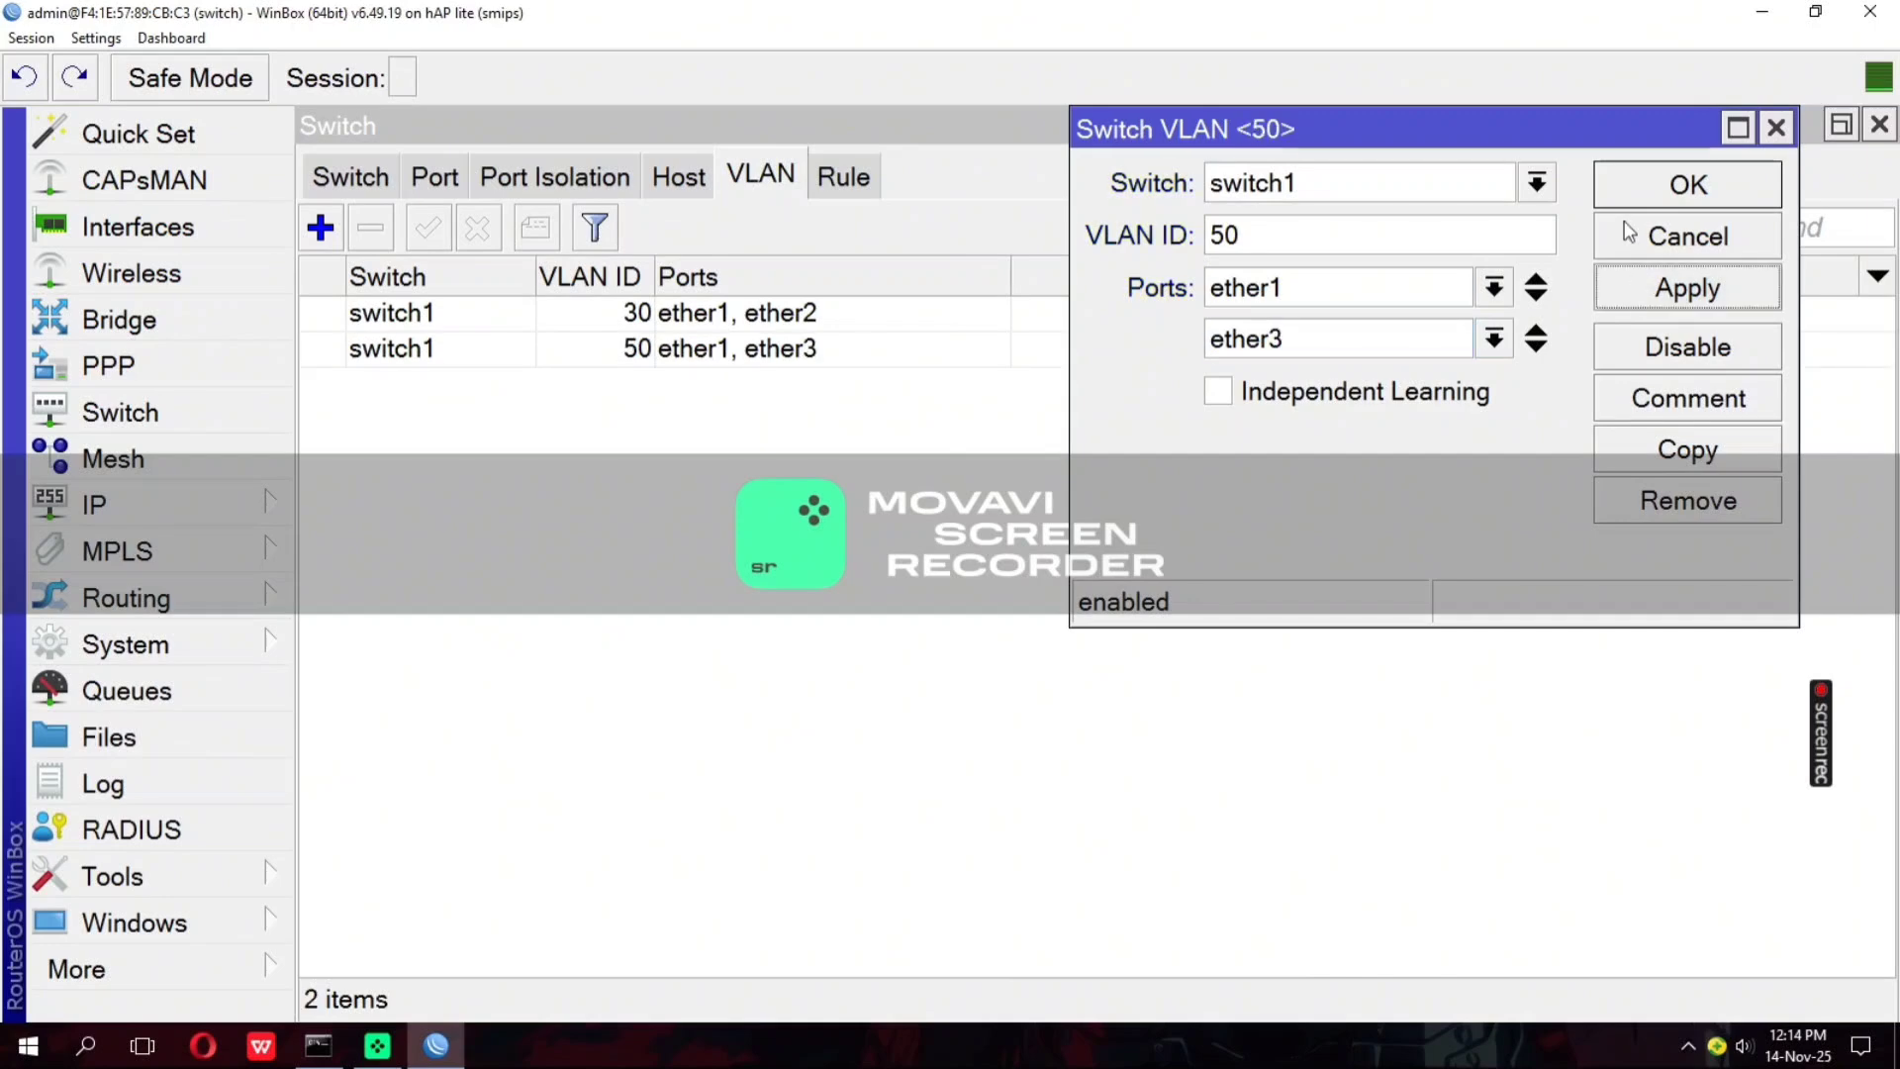
{"action": "left_click", "coordinate": [1630, 197]}
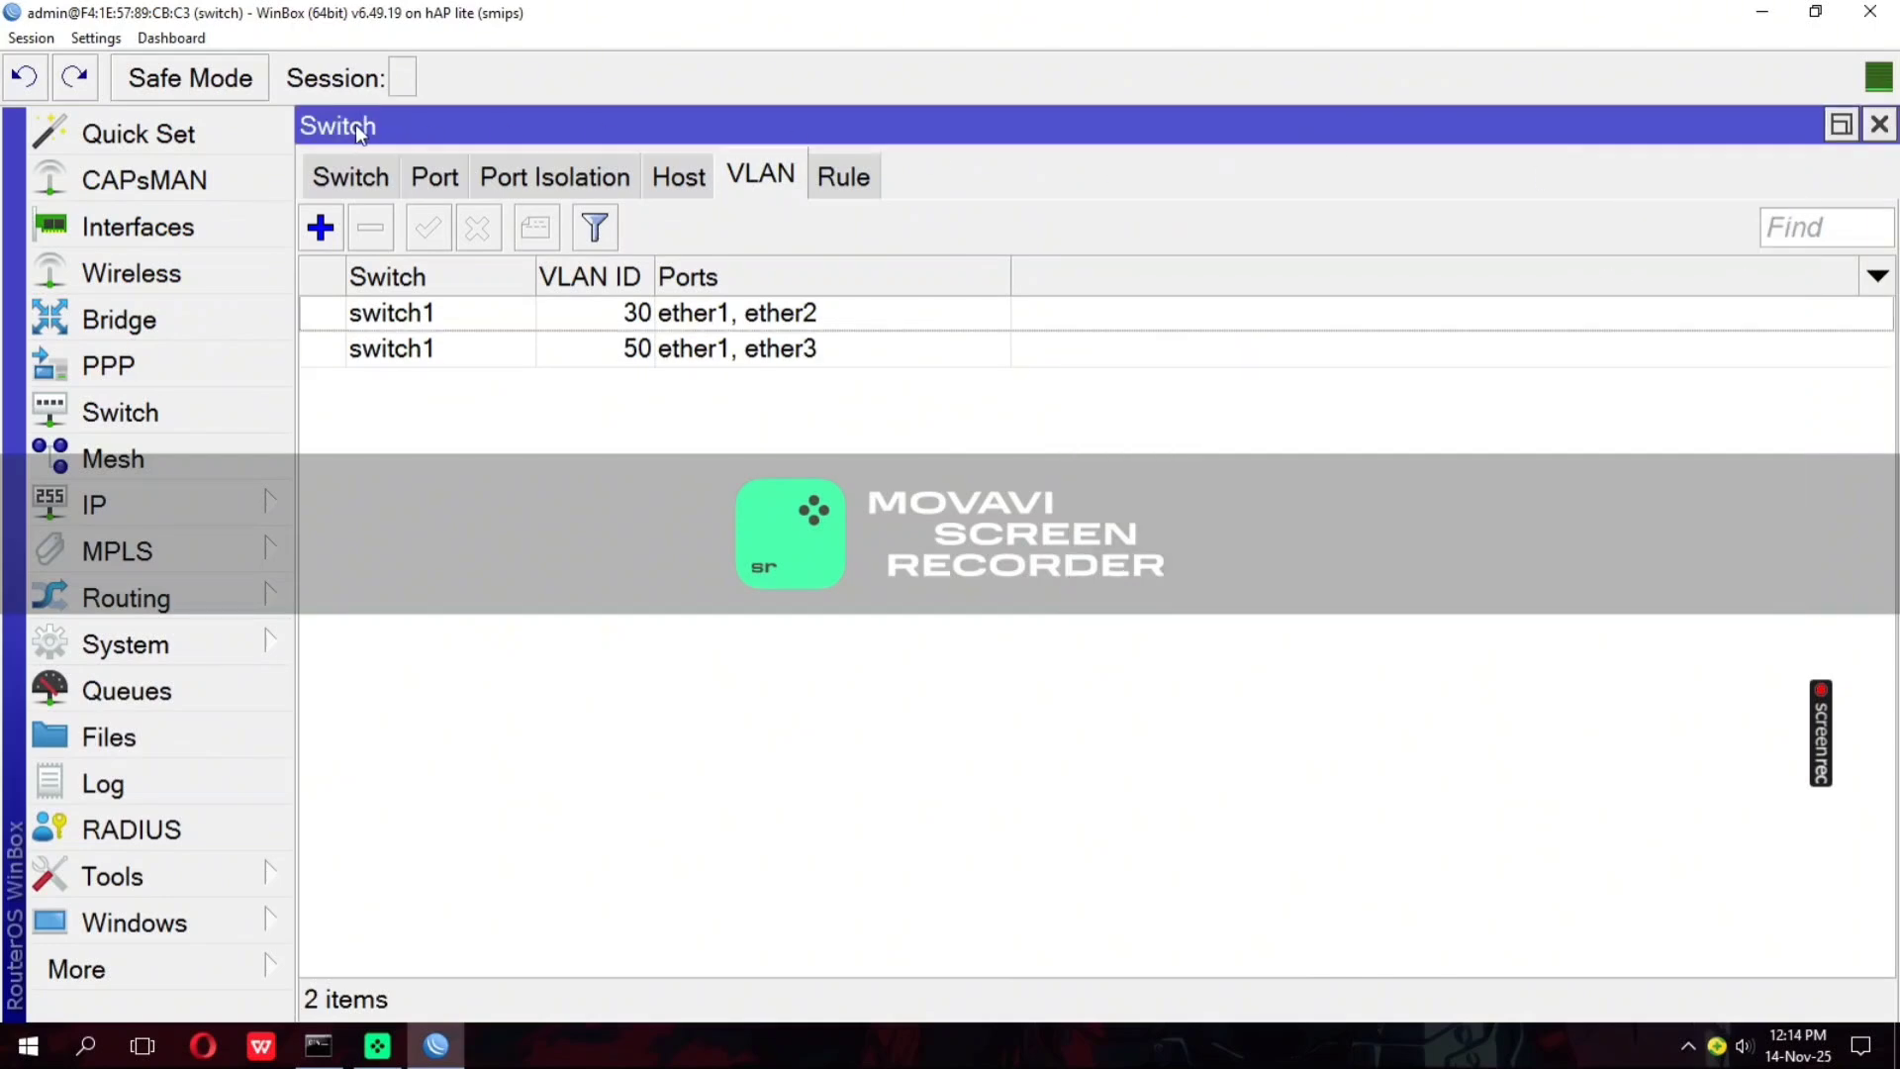
Set switch port ether1 to VLAN mode secure and VLAN header add if missing, and save it
{"action": "left_click", "coordinate": [425, 186]}
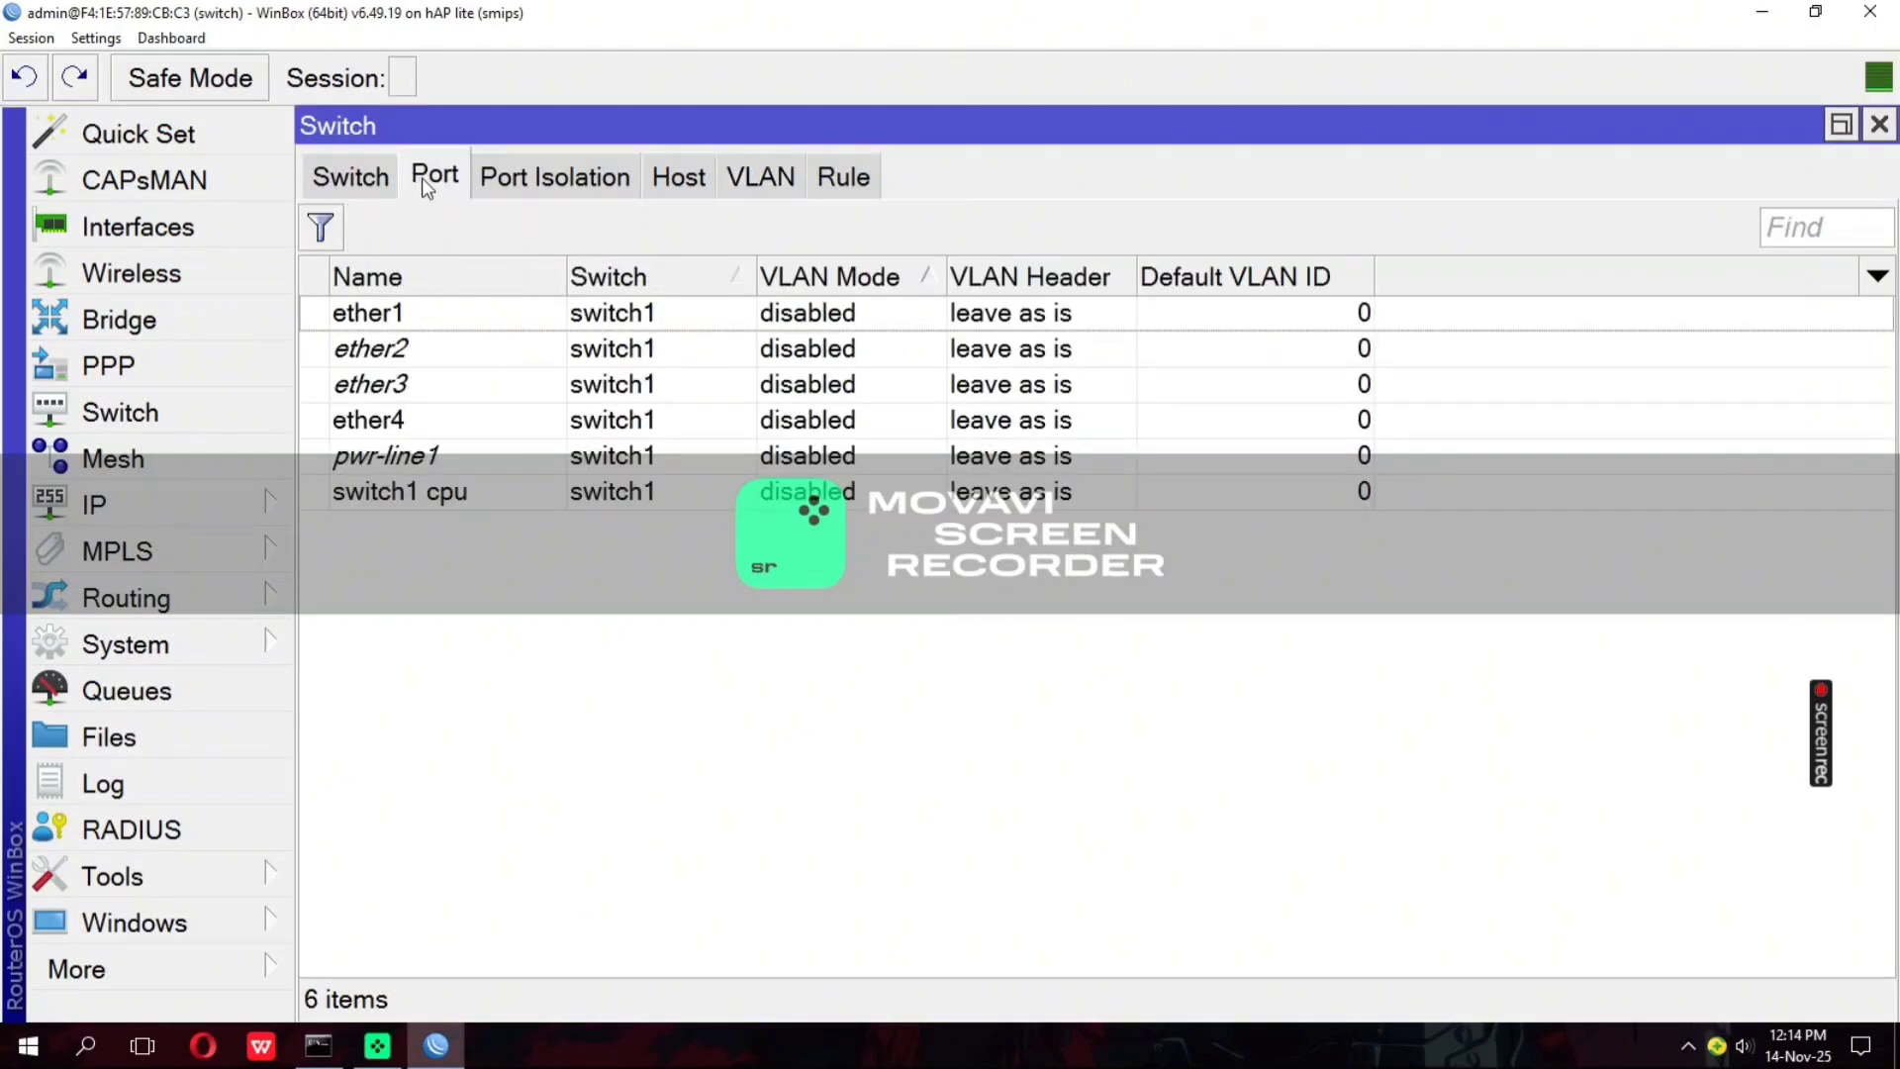
{"action": "left_click", "coordinate": [516, 324]}
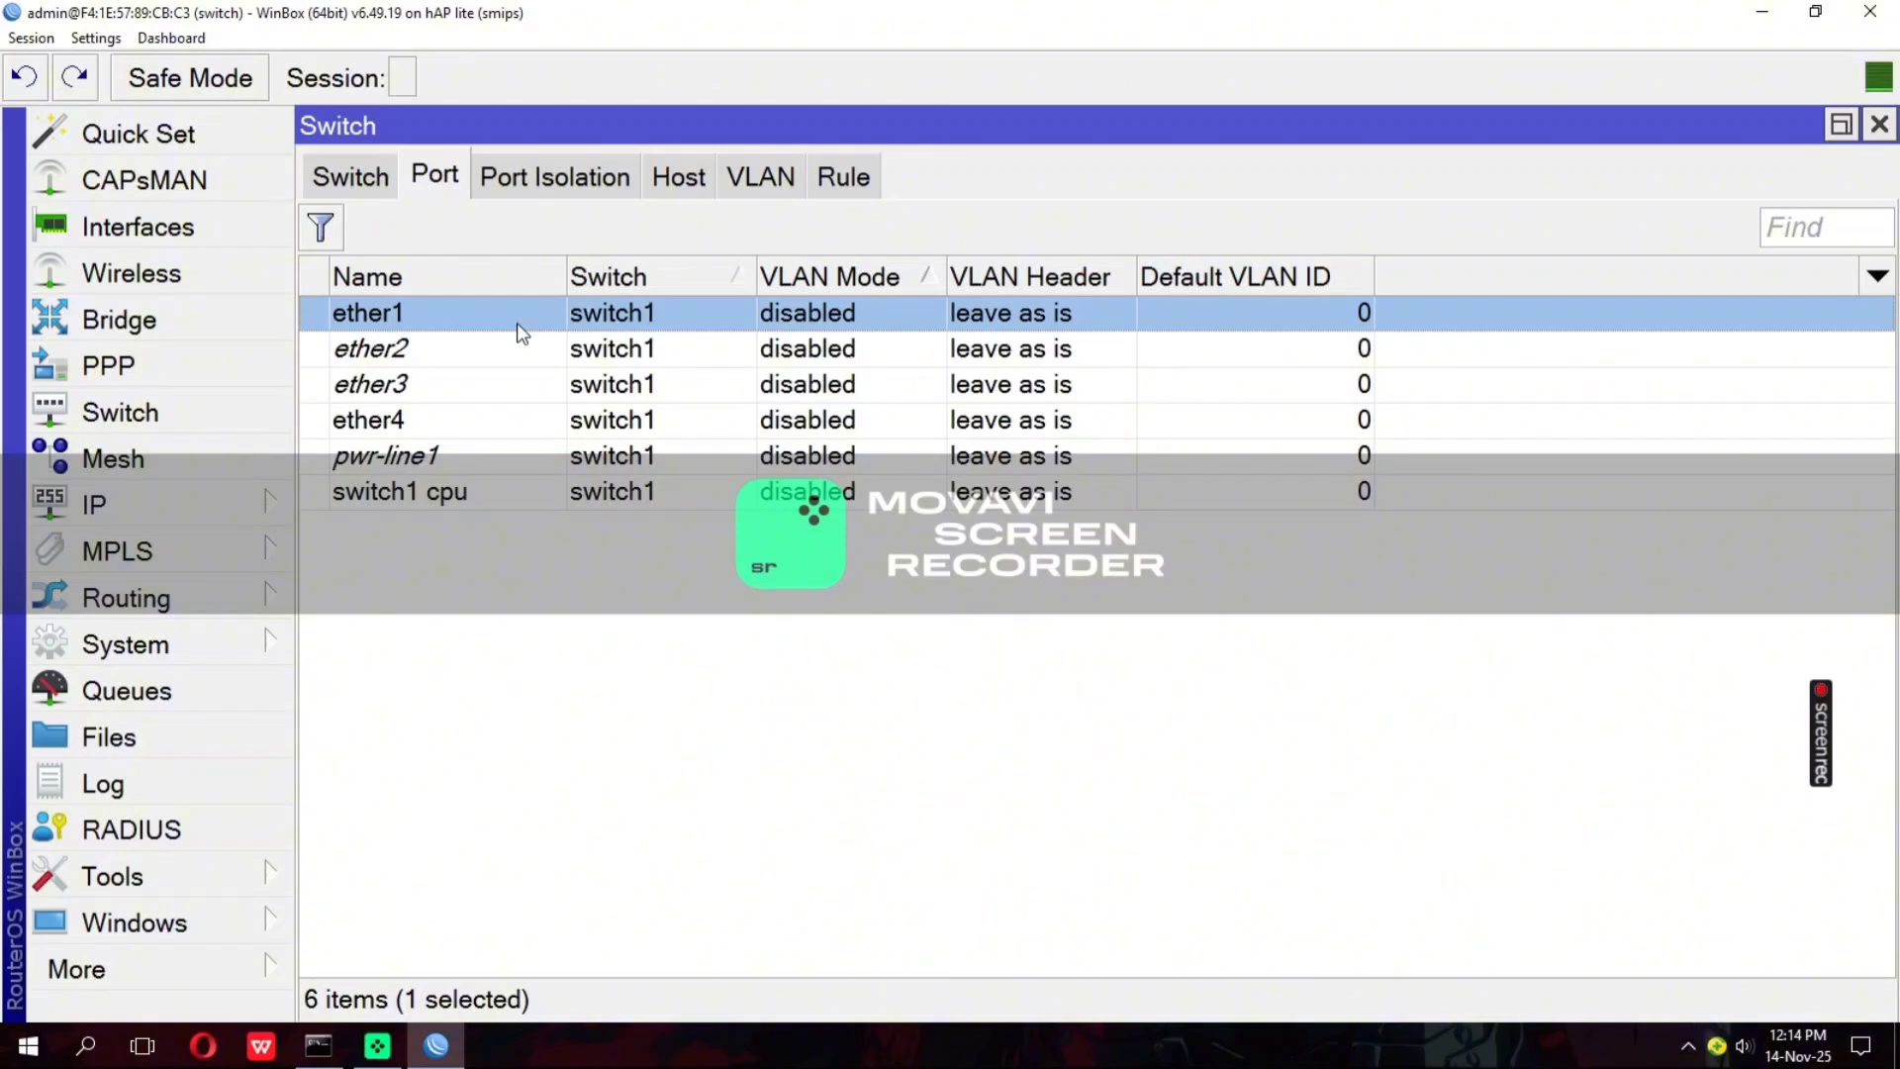
{"action": "double_click", "coordinate": [522, 334]}
{"action": "left_click", "coordinate": [589, 282]}
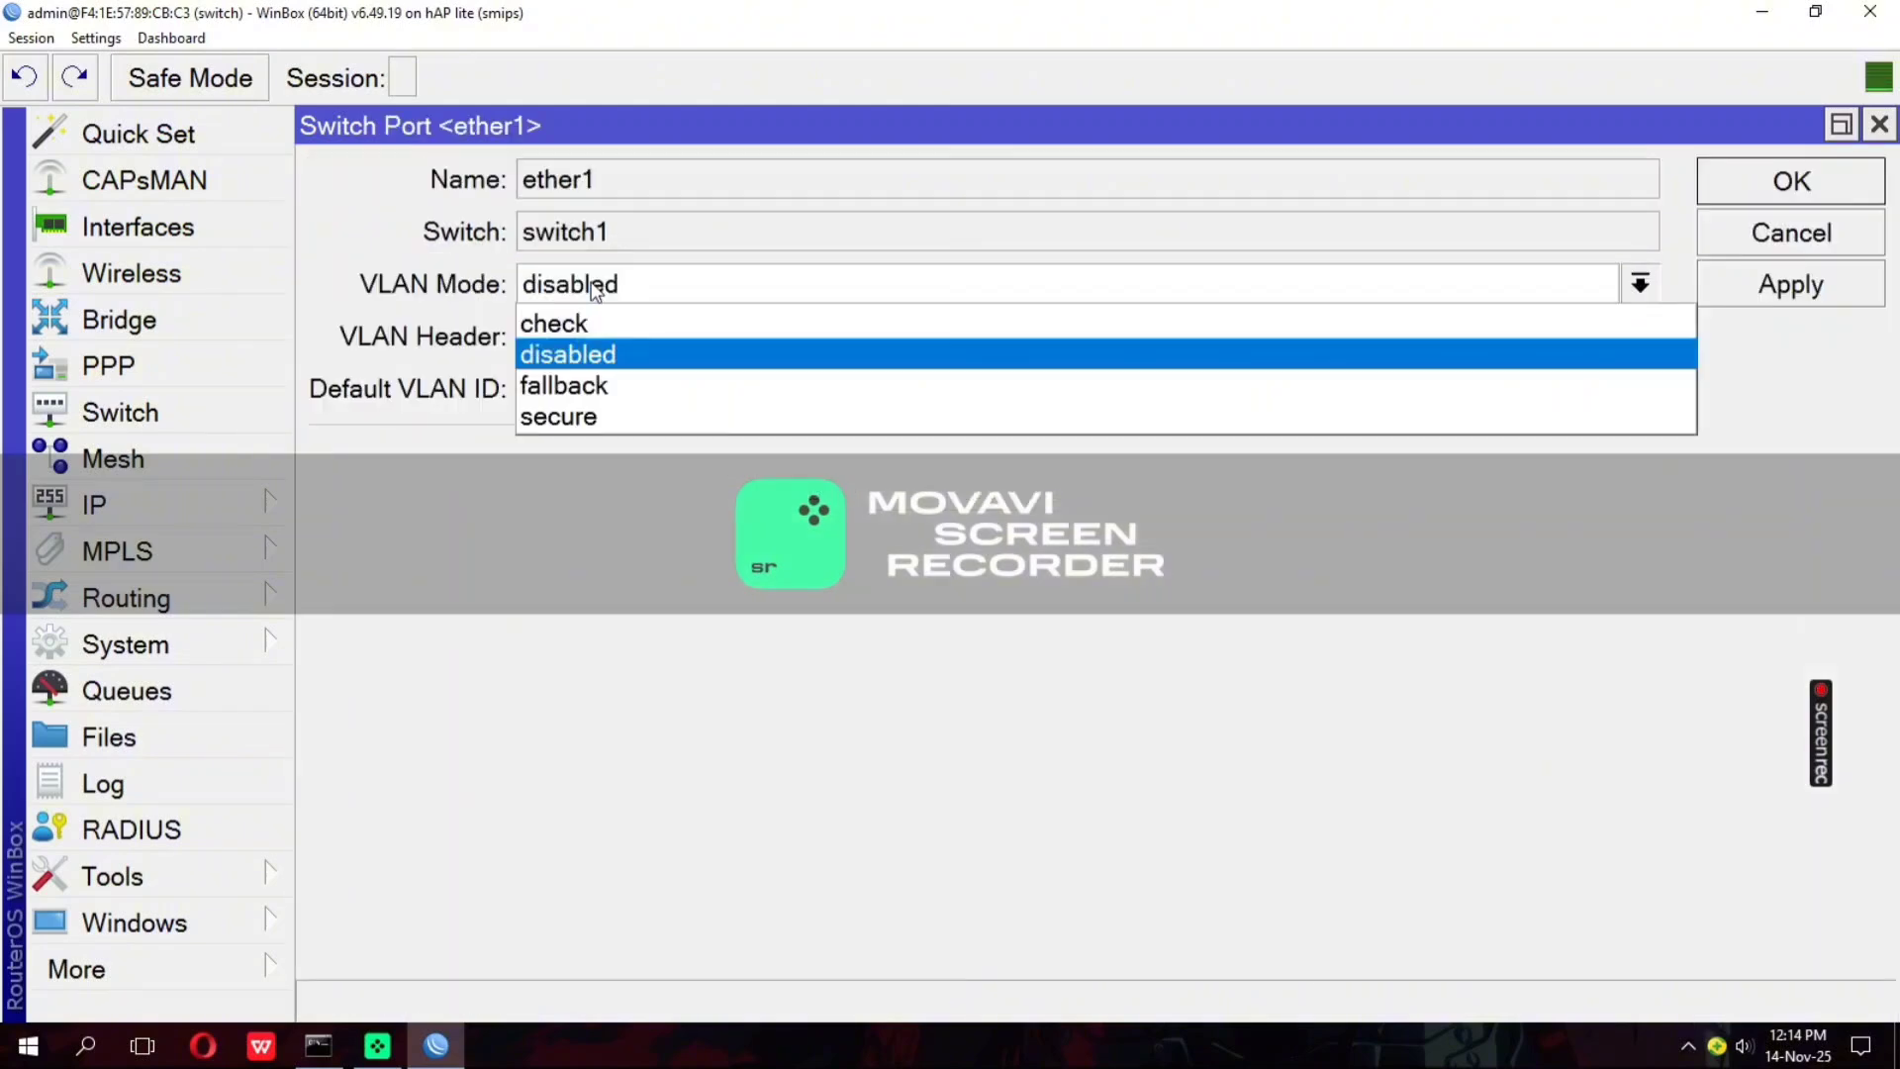
{"action": "left_click", "coordinate": [635, 416]}
{"action": "left_click", "coordinate": [618, 339]}
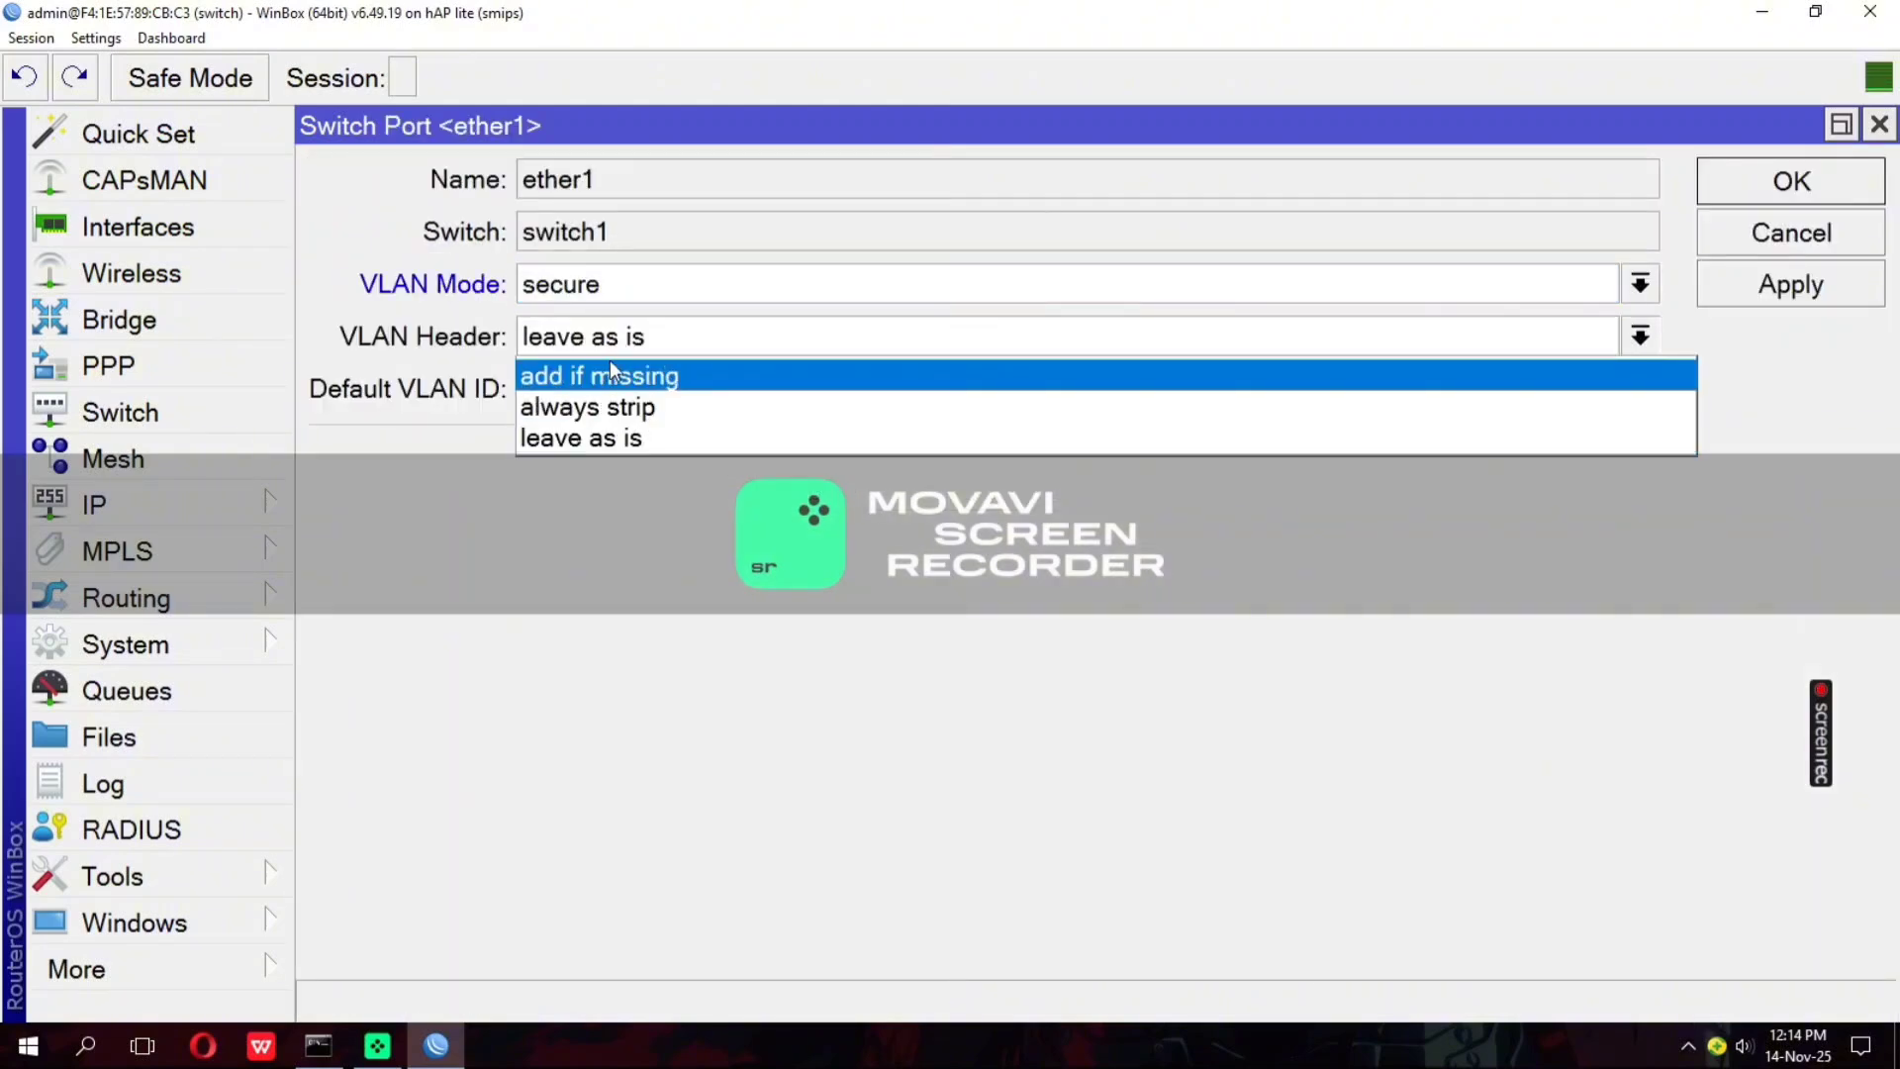
{"action": "left_click", "coordinate": [615, 372]}
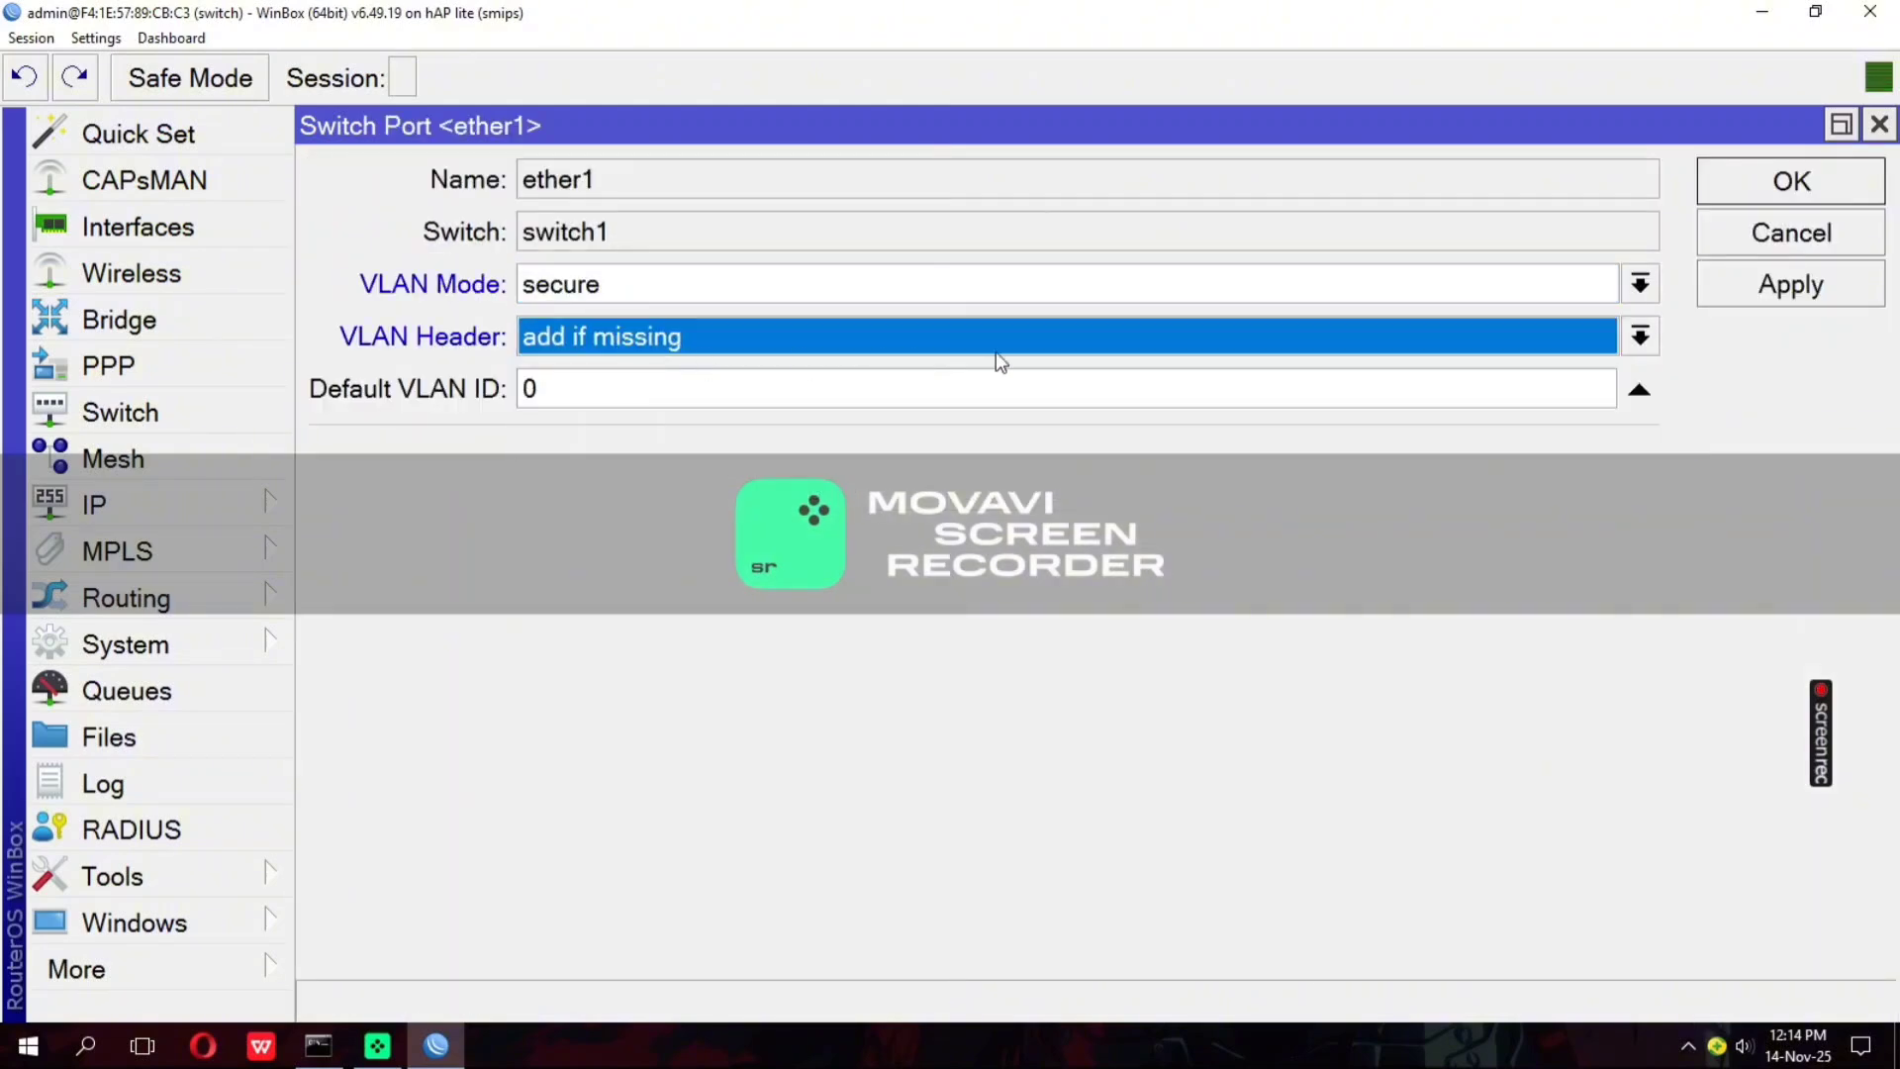
{"action": "left_click", "coordinate": [1757, 279]}
{"action": "left_click", "coordinate": [1741, 198]}
Set switch port ether2 to VLAN mode secure, VLAN header always strip and default VLAN ID 30, and save it
{"action": "double_click", "coordinate": [547, 318]}
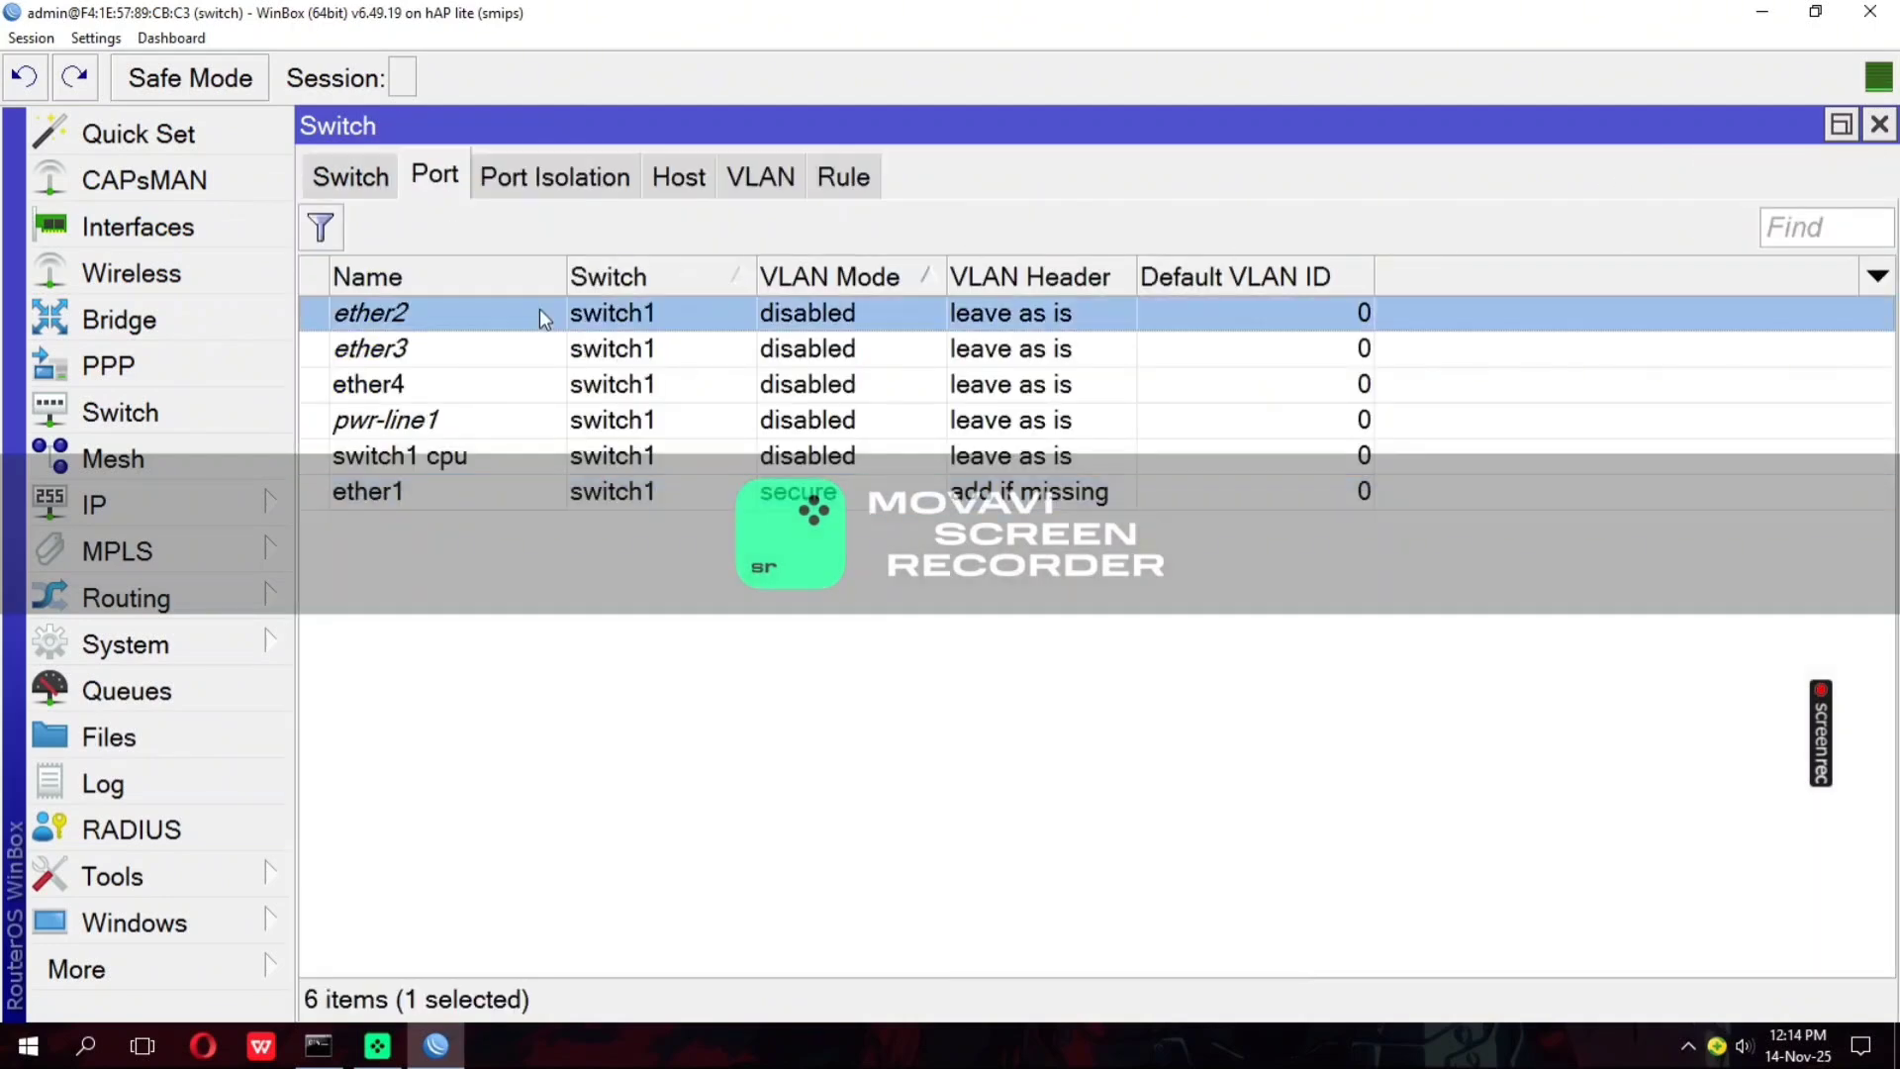
{"action": "left_click", "coordinate": [669, 292]}
{"action": "left_click", "coordinate": [681, 404]}
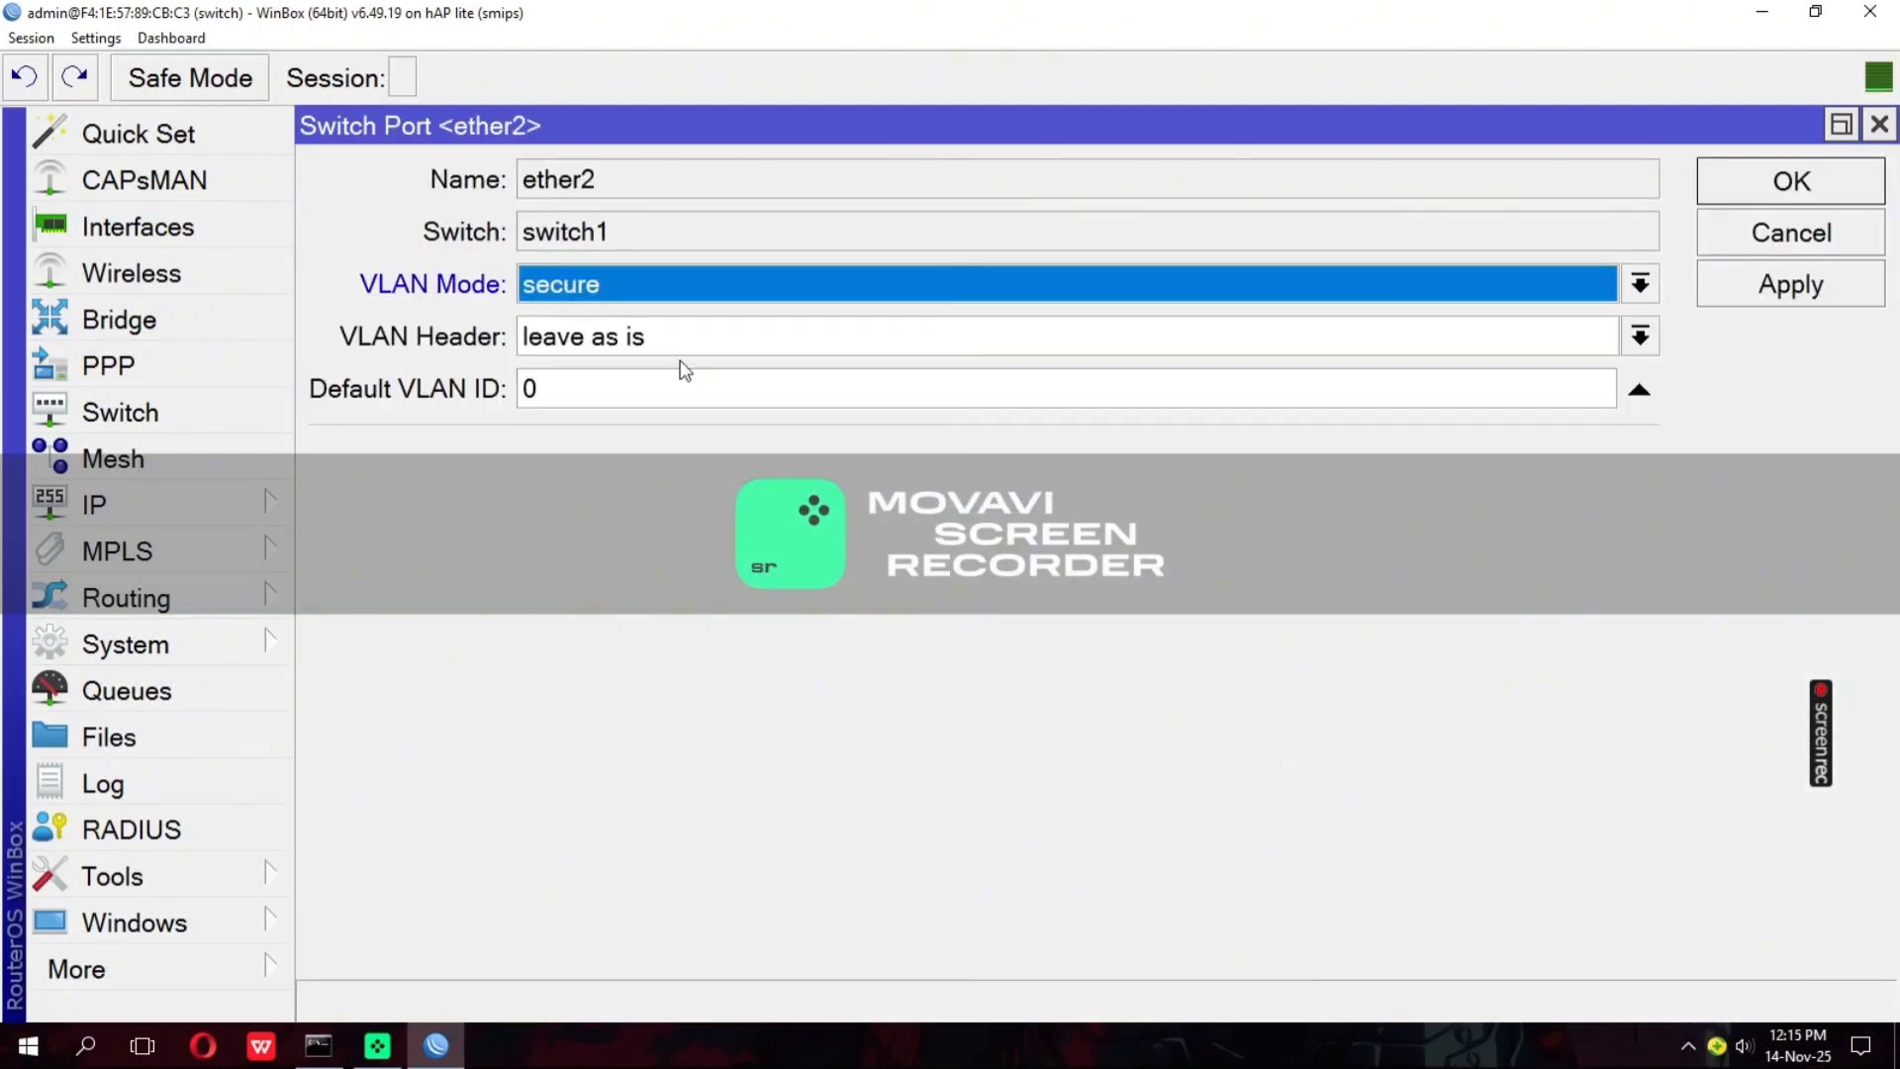
{"action": "left_click", "coordinate": [680, 344]}
{"action": "left_click", "coordinate": [673, 406]}
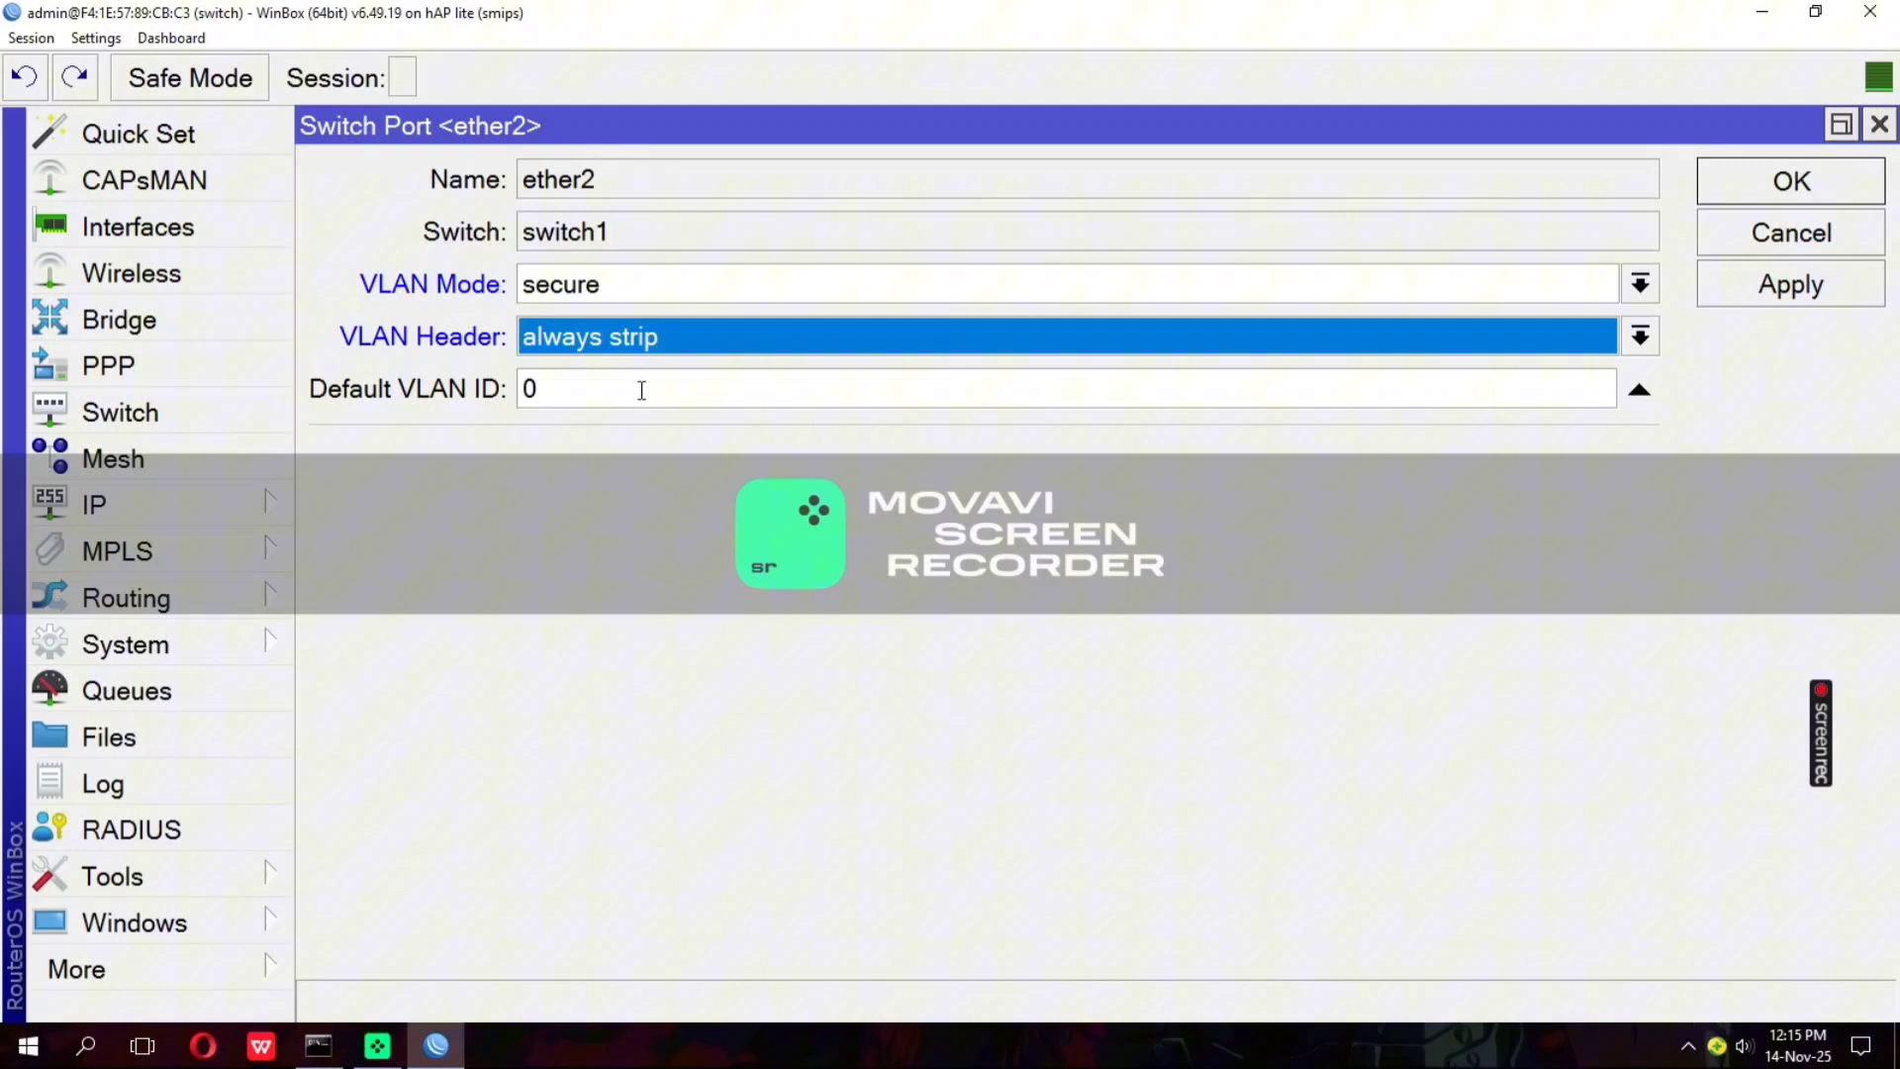
{"action": "left_click", "coordinate": [529, 396]}
{"action": "type", "text": "3"}
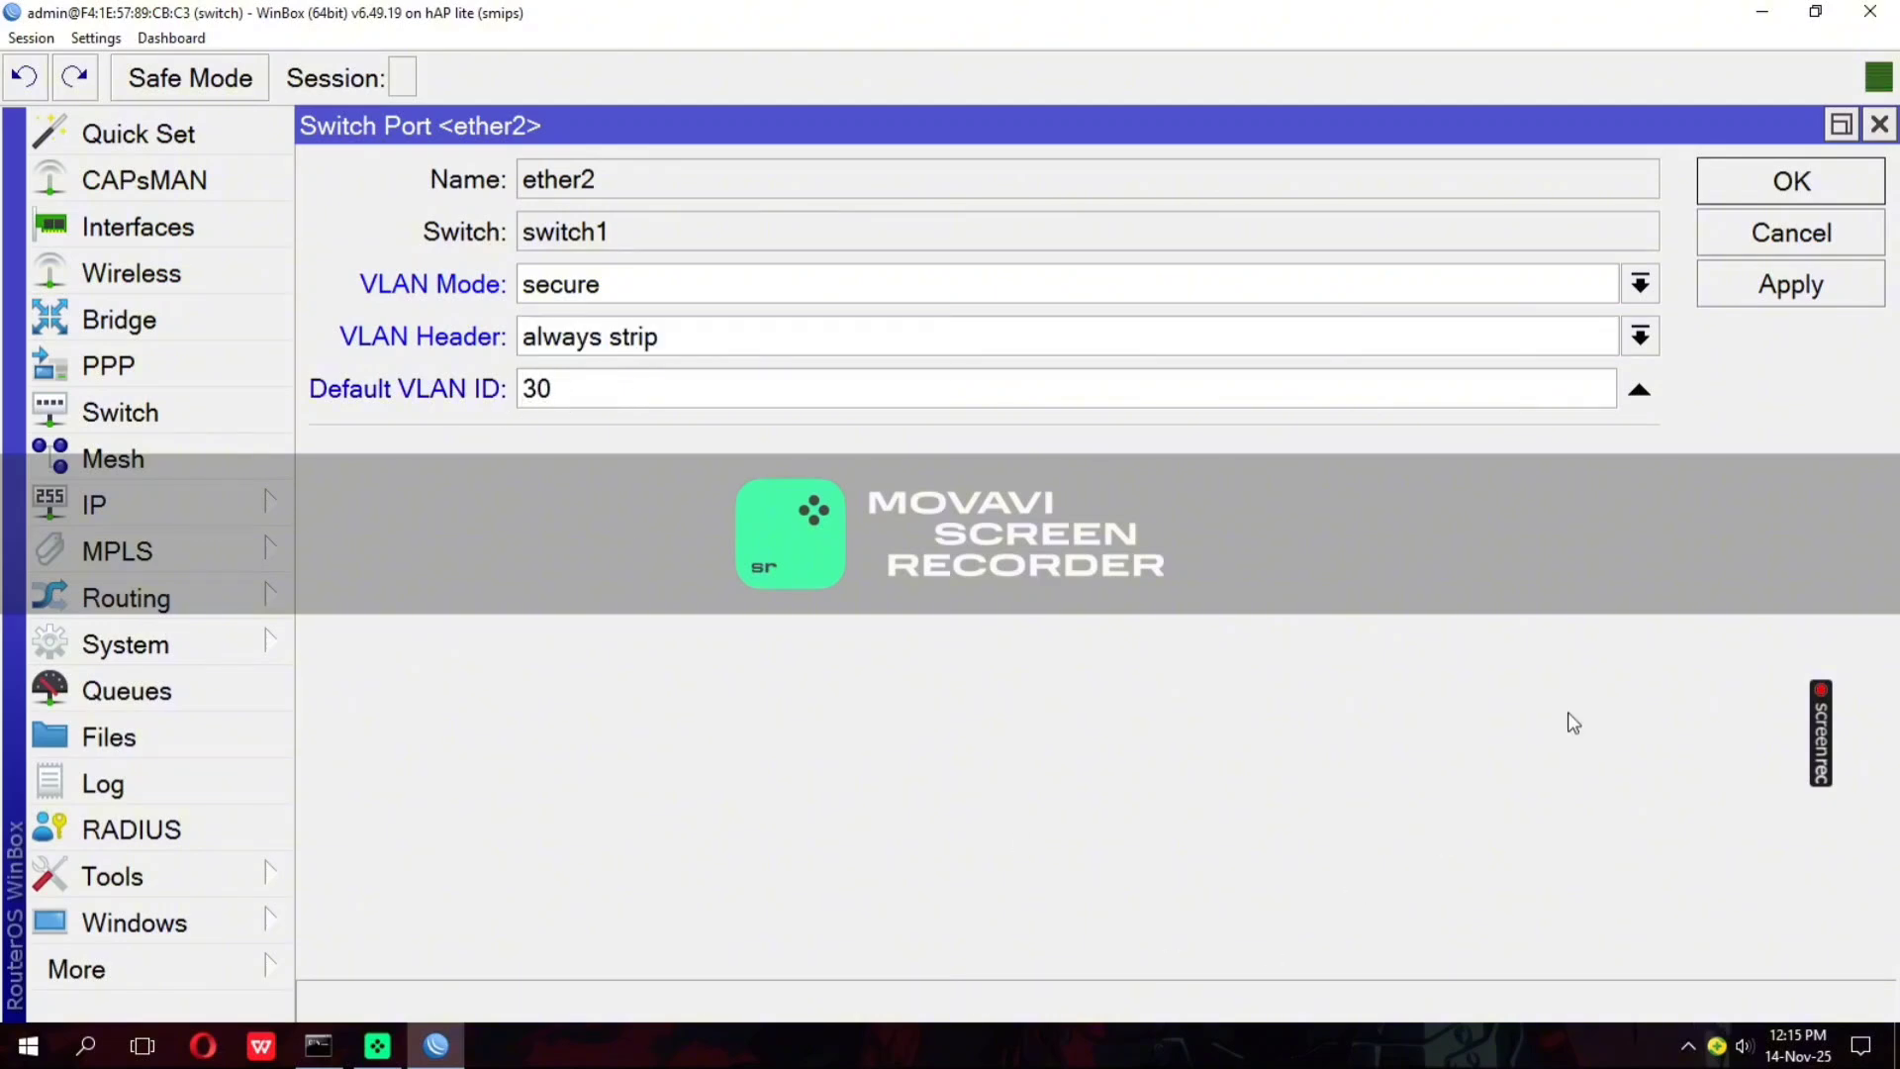
{"action": "left_click", "coordinate": [1823, 284]}
{"action": "left_click", "coordinate": [1819, 187]}
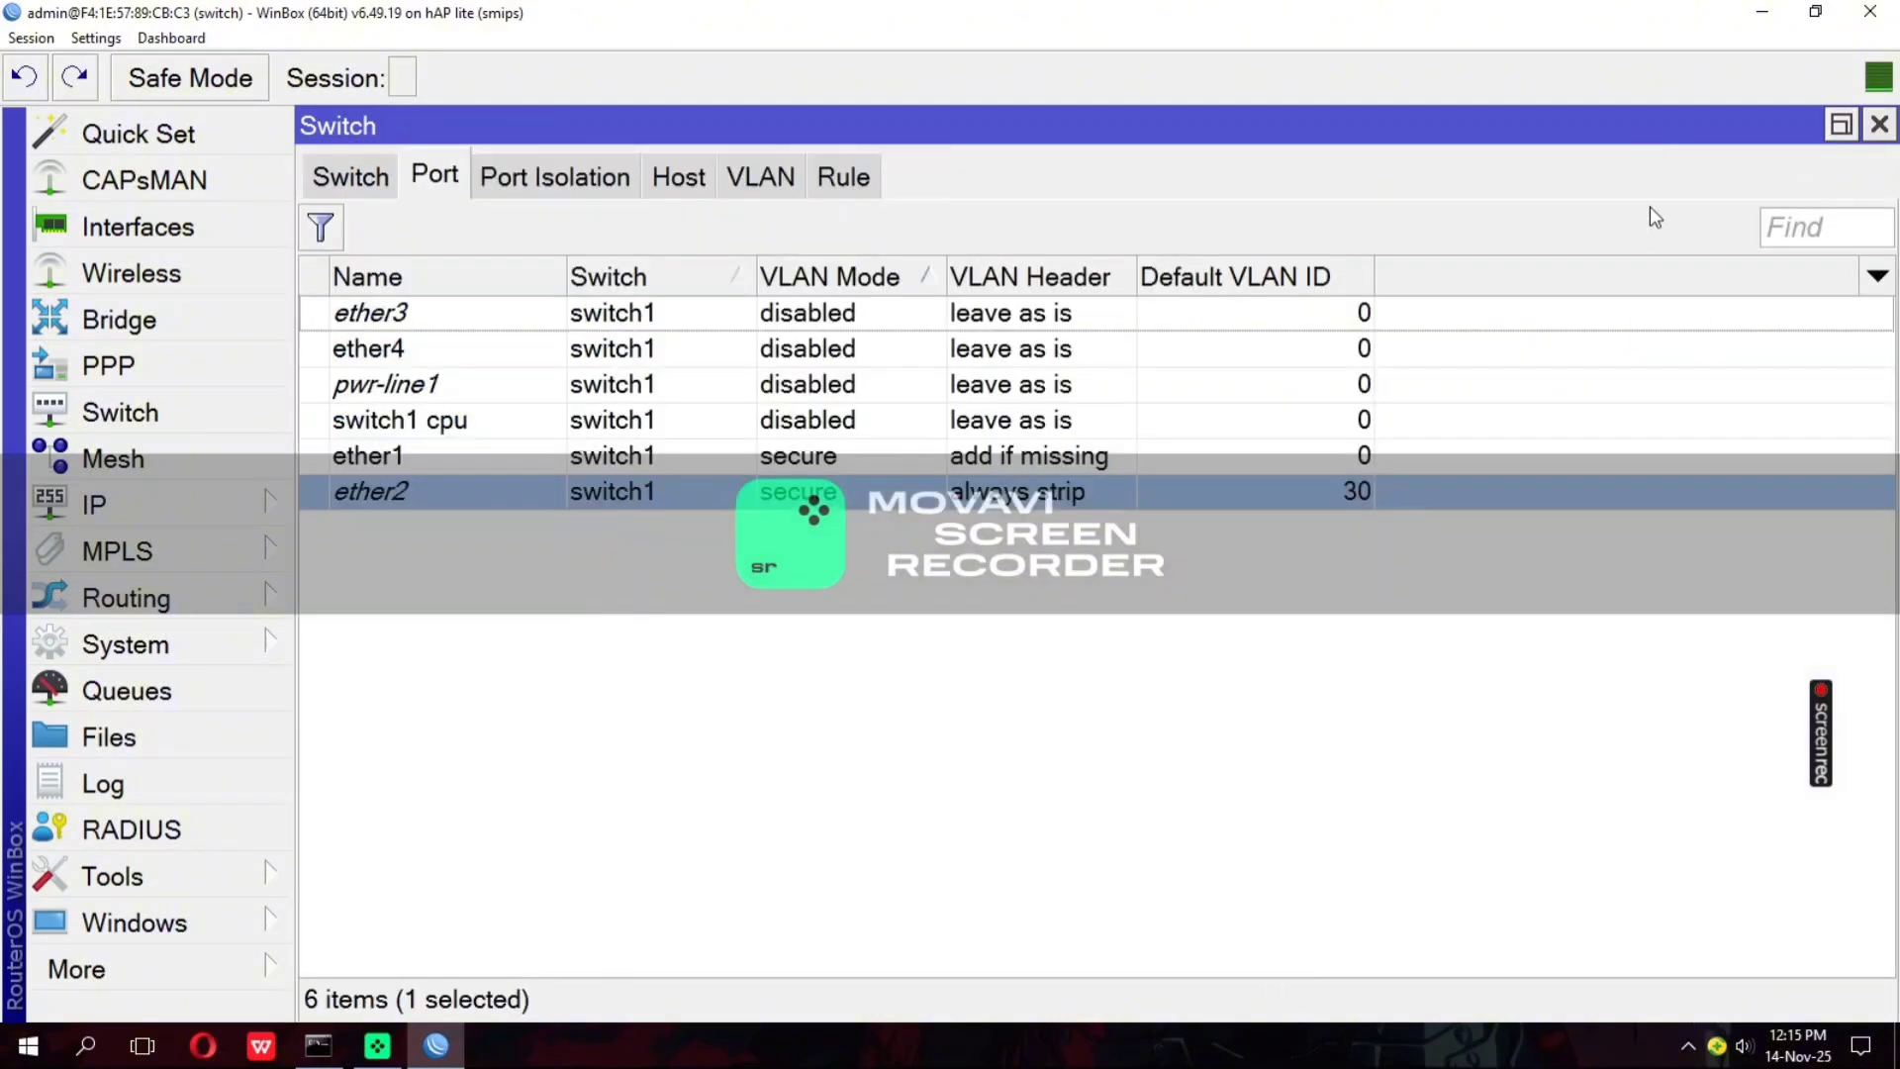
Set switch port ether3 to VLAN mode secure, VLAN header always strip and default VLAN ID 50, and save it
{"action": "left_click", "coordinate": [430, 324]}
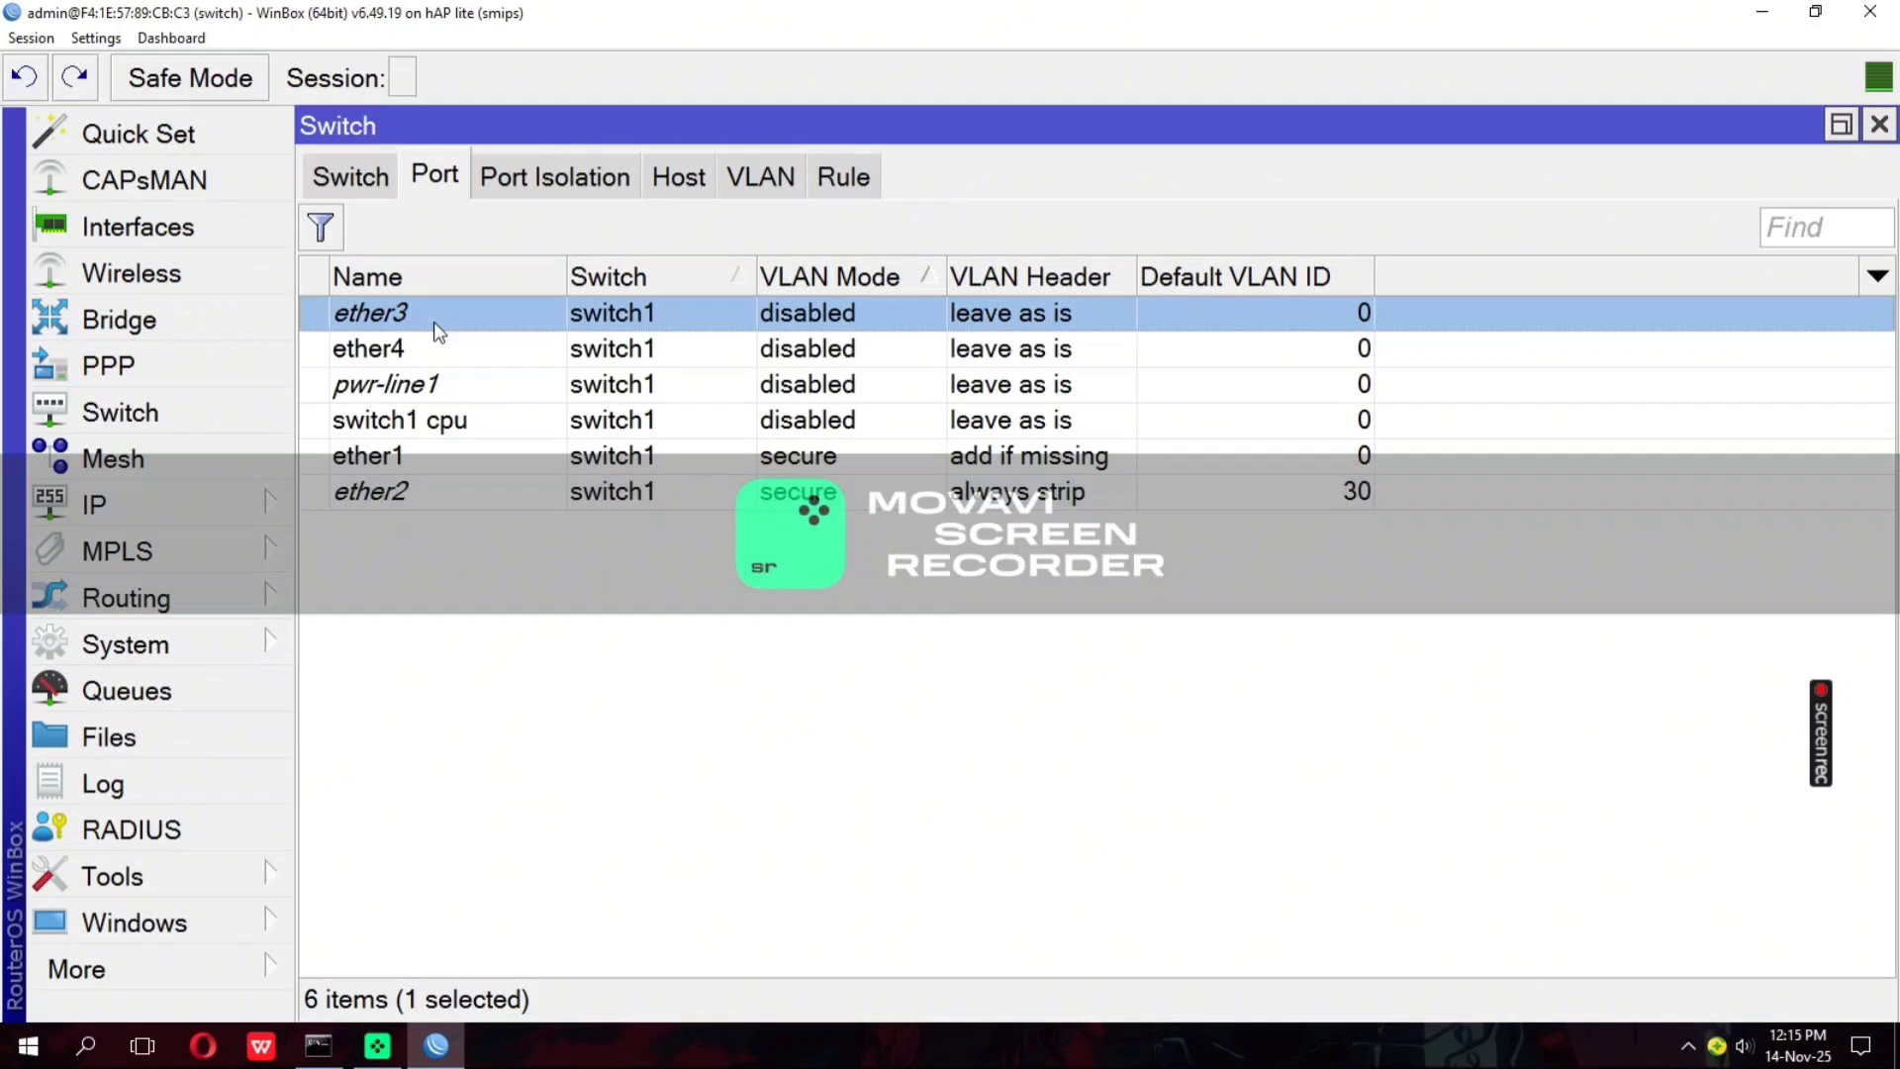
{"action": "double_click", "coordinate": [574, 317]}
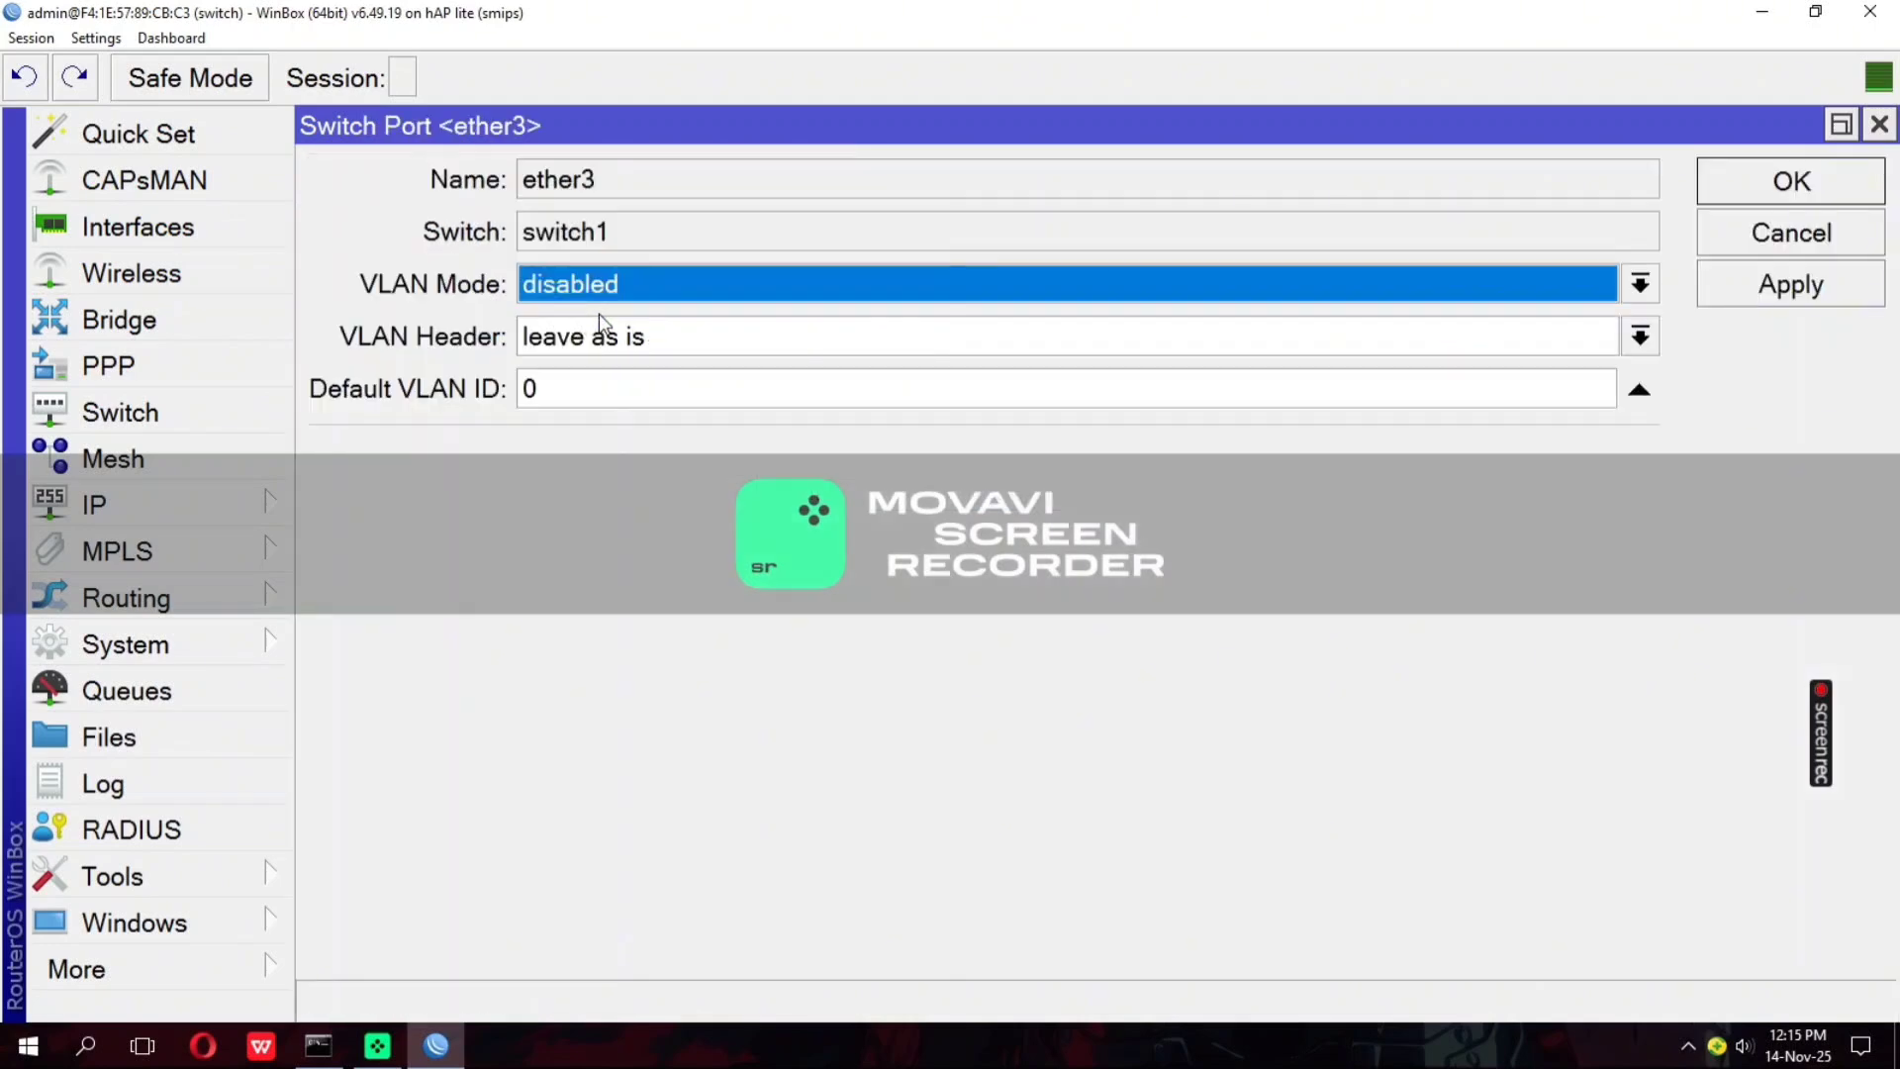
{"action": "left_click", "coordinate": [676, 289]}
{"action": "left_click", "coordinate": [657, 412]}
{"action": "left_click", "coordinate": [663, 340]}
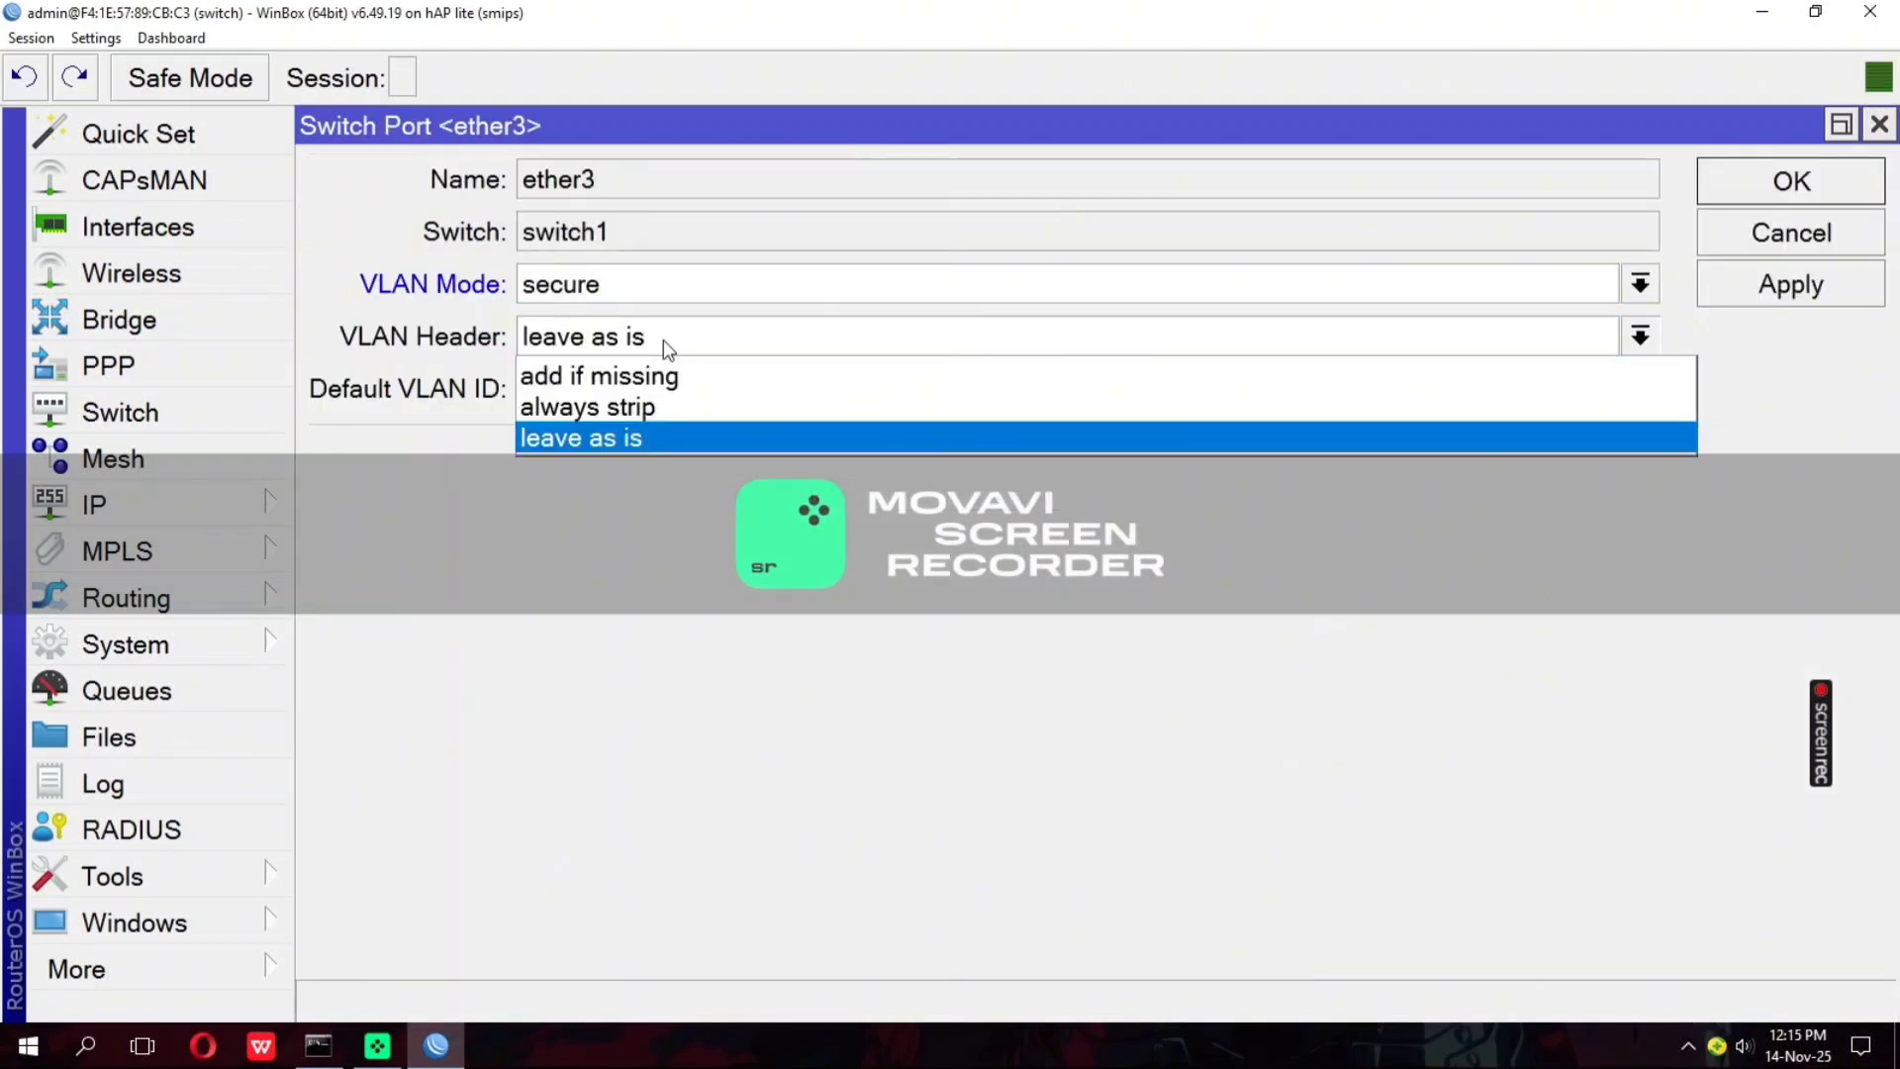
{"action": "left_click", "coordinate": [666, 414]}
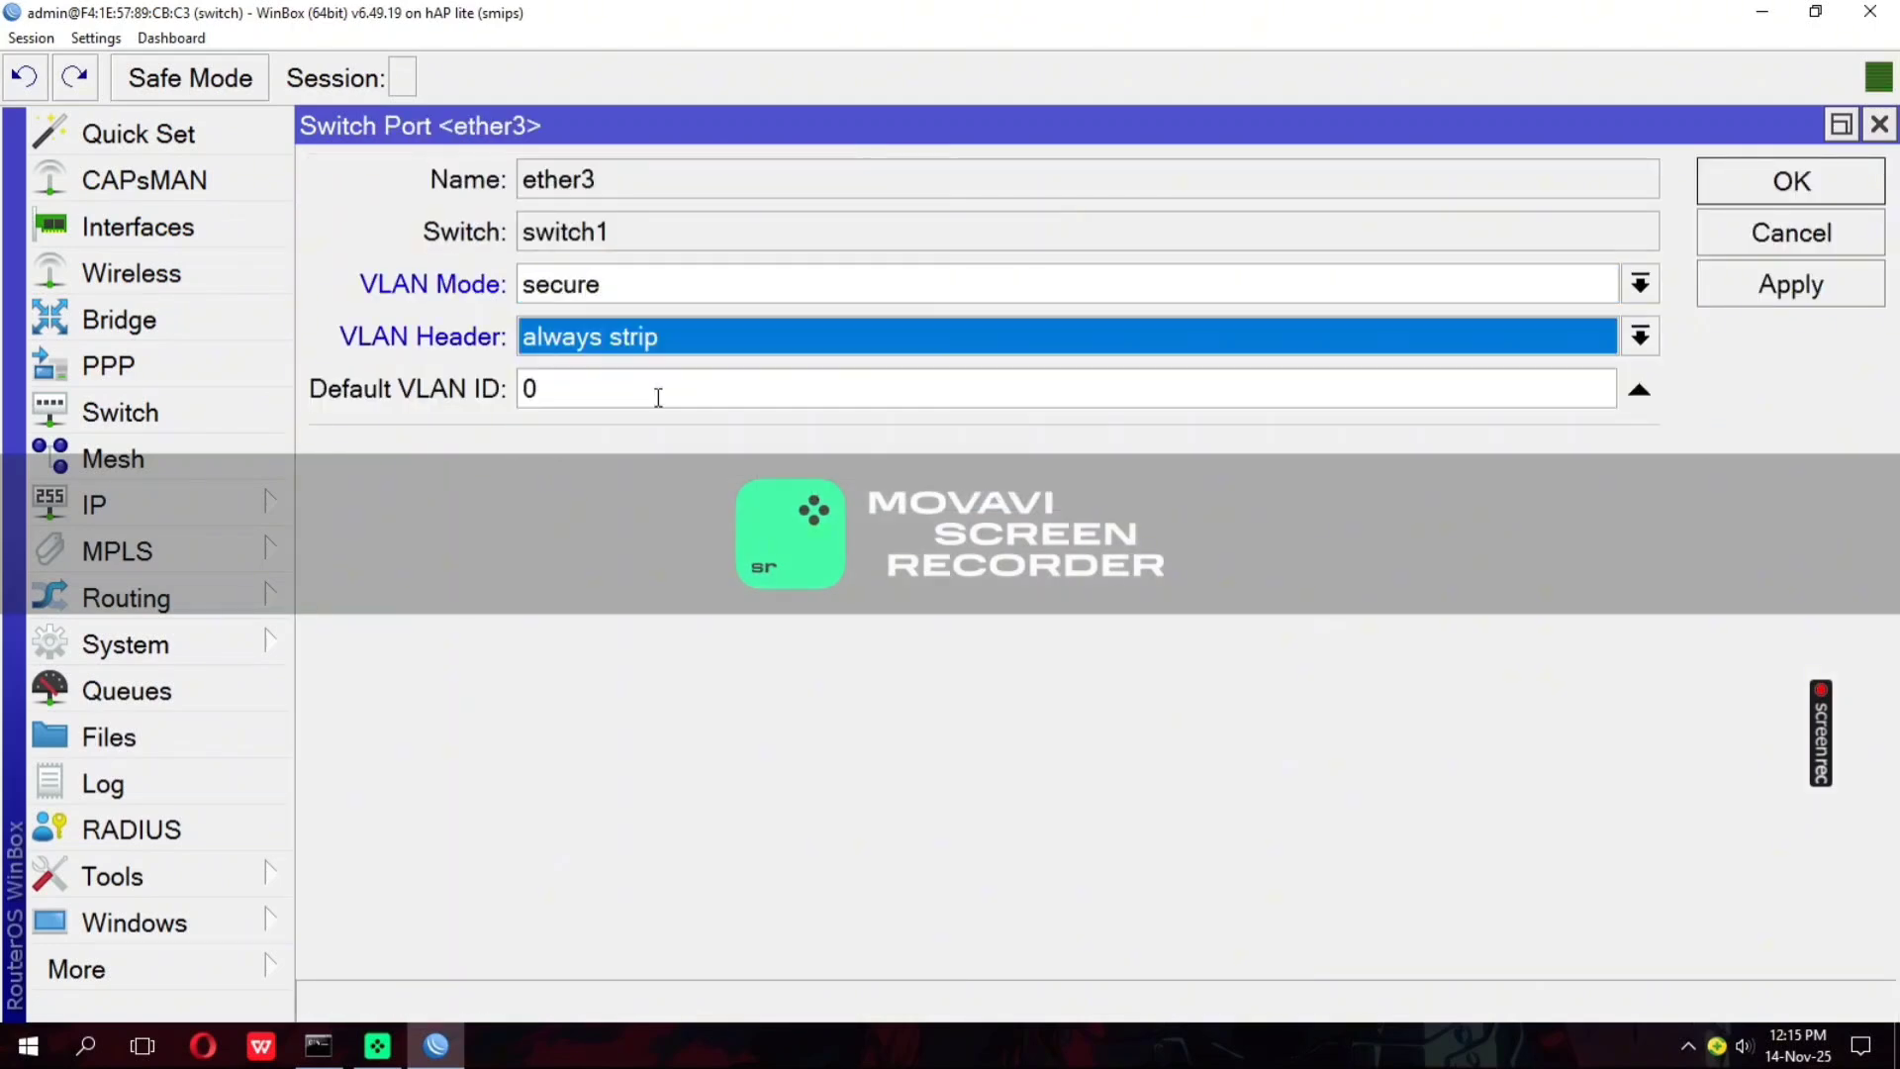
{"action": "left_click", "coordinate": [527, 388]}
{"action": "type", "text": "5"}
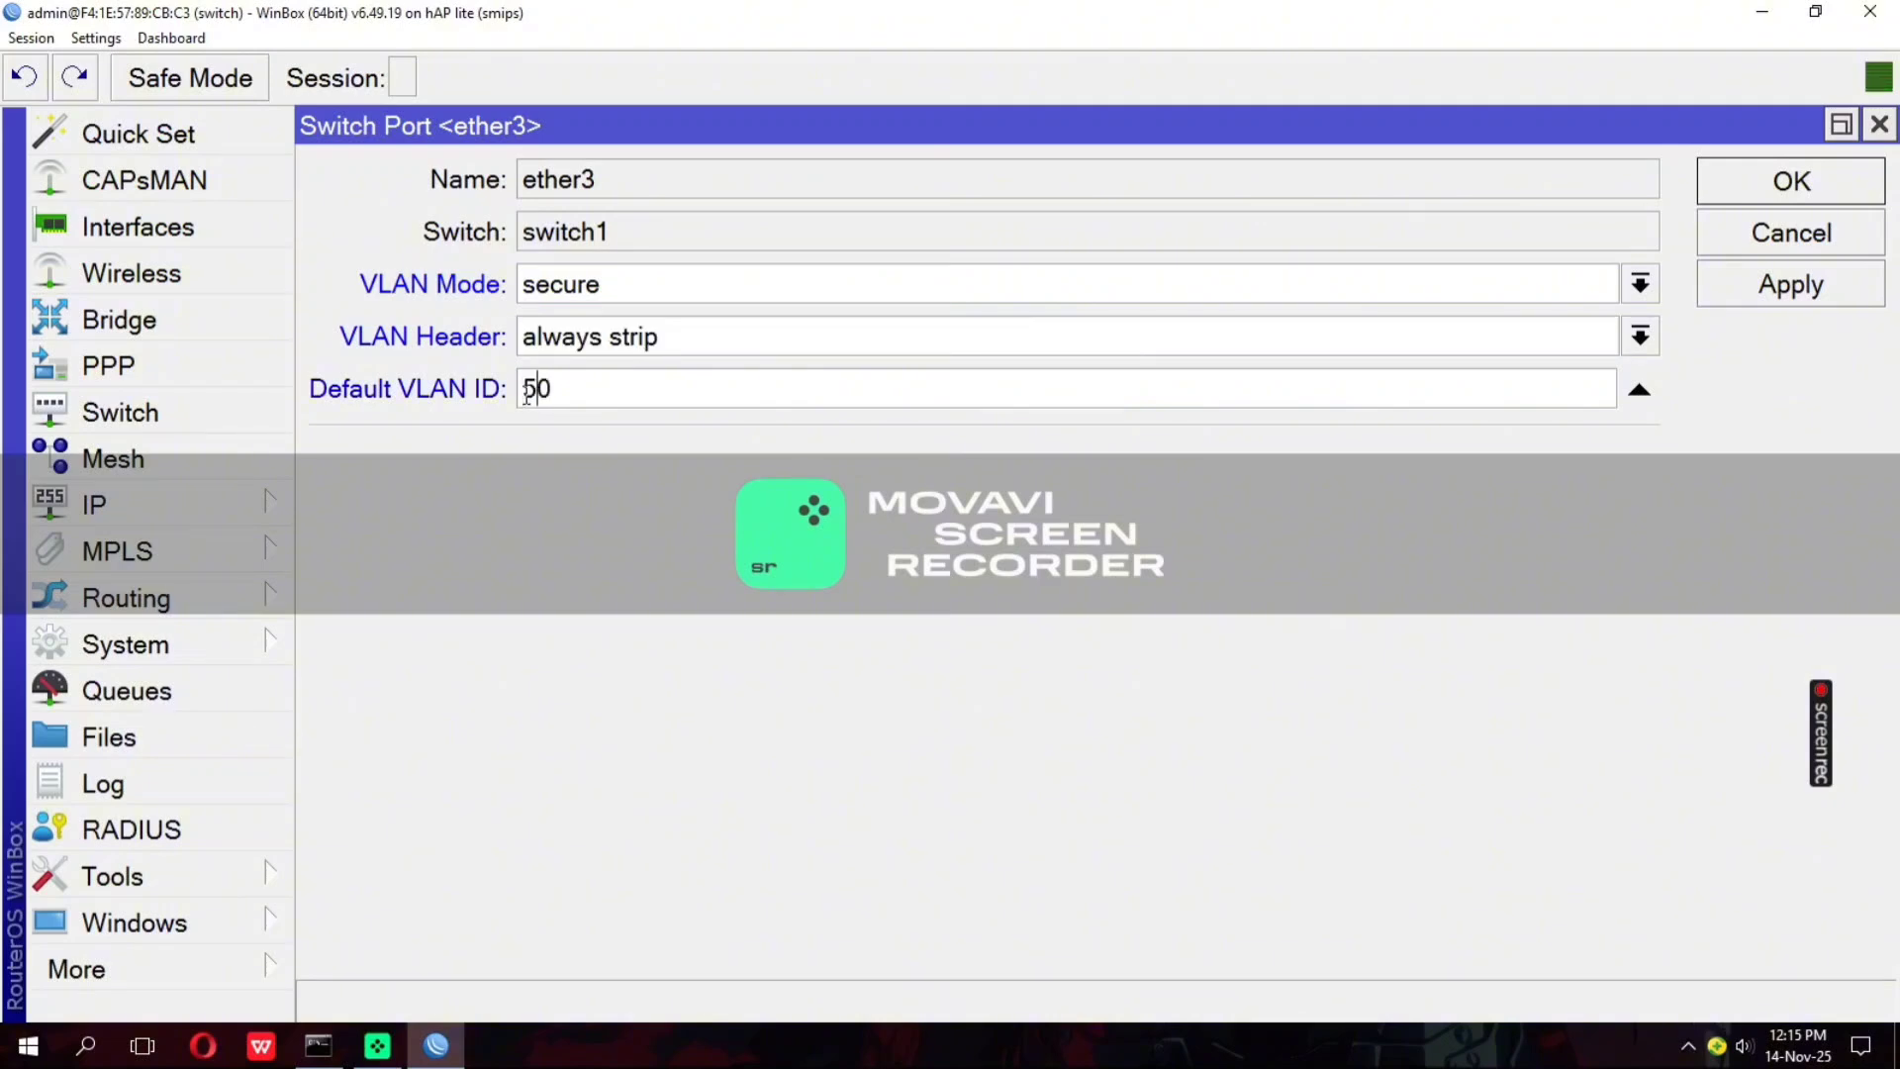
{"action": "left_click", "coordinate": [1809, 285]}
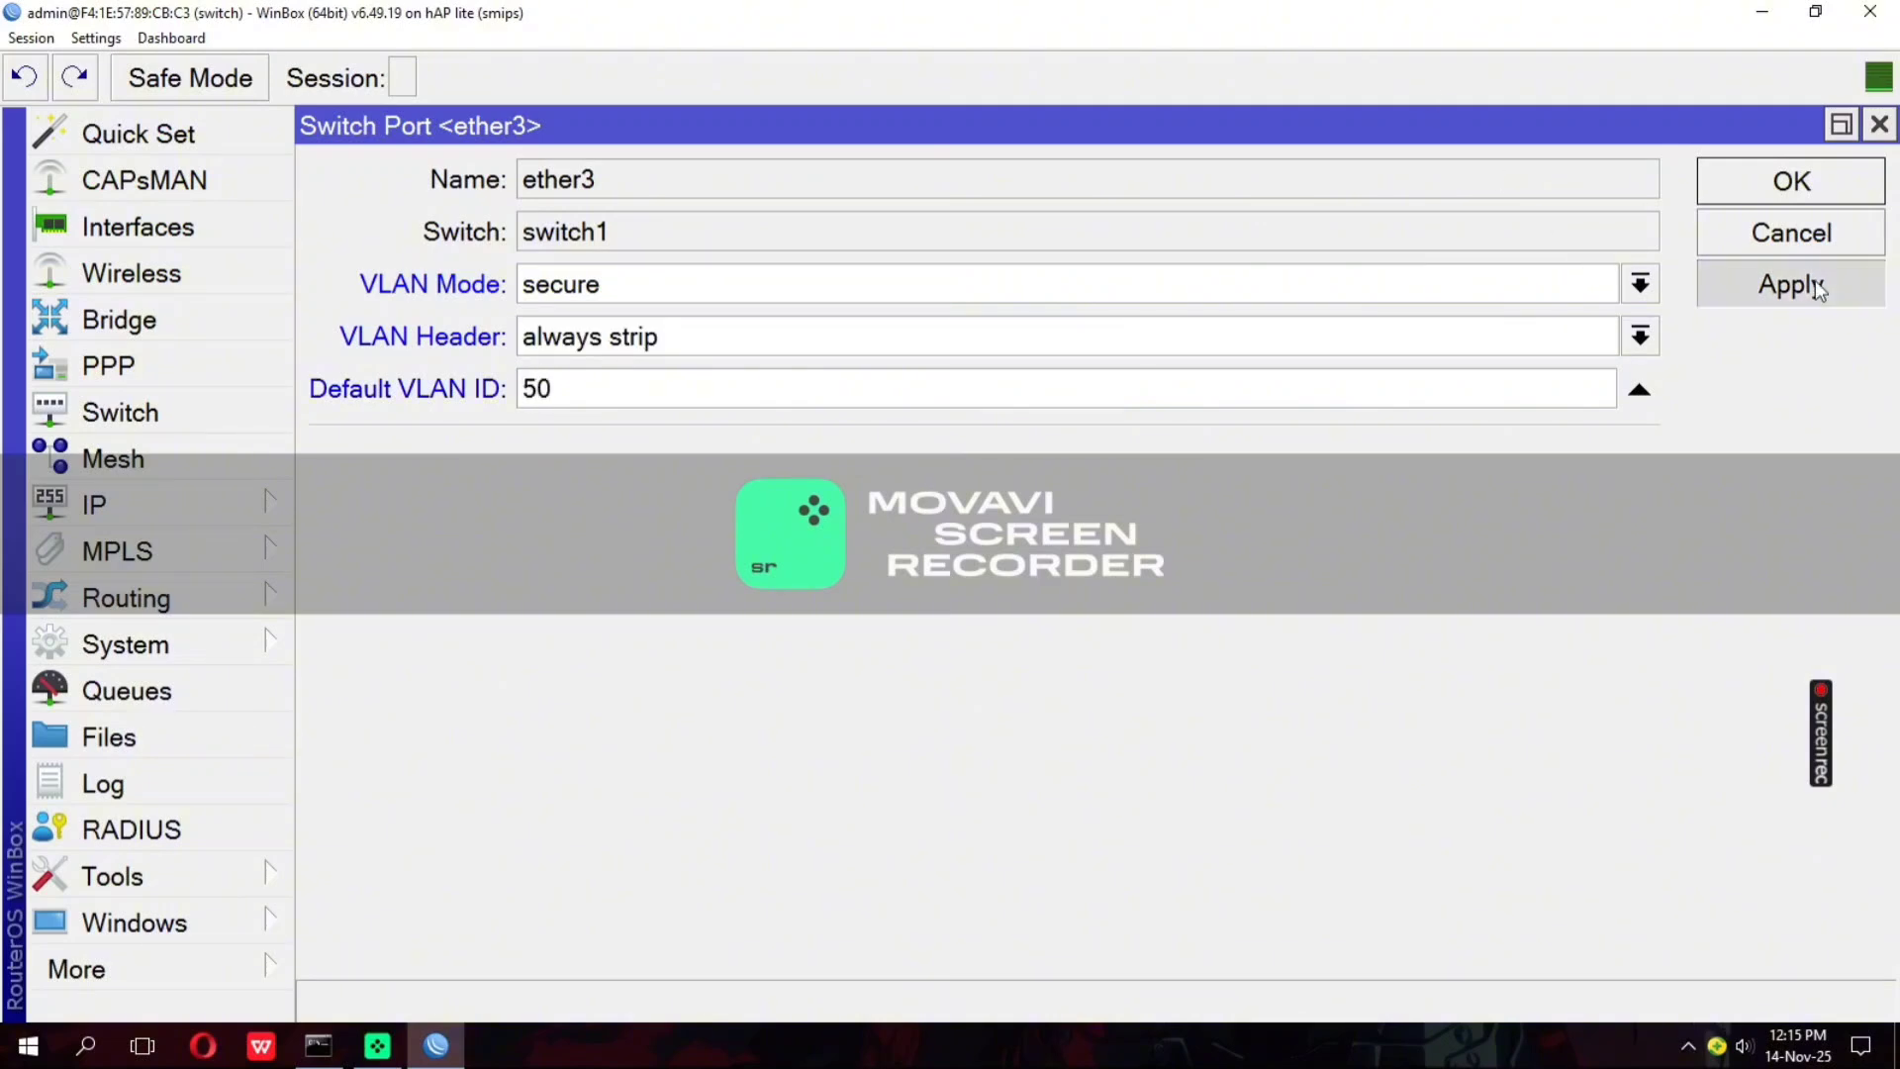
{"action": "left_click", "coordinate": [1797, 168]}
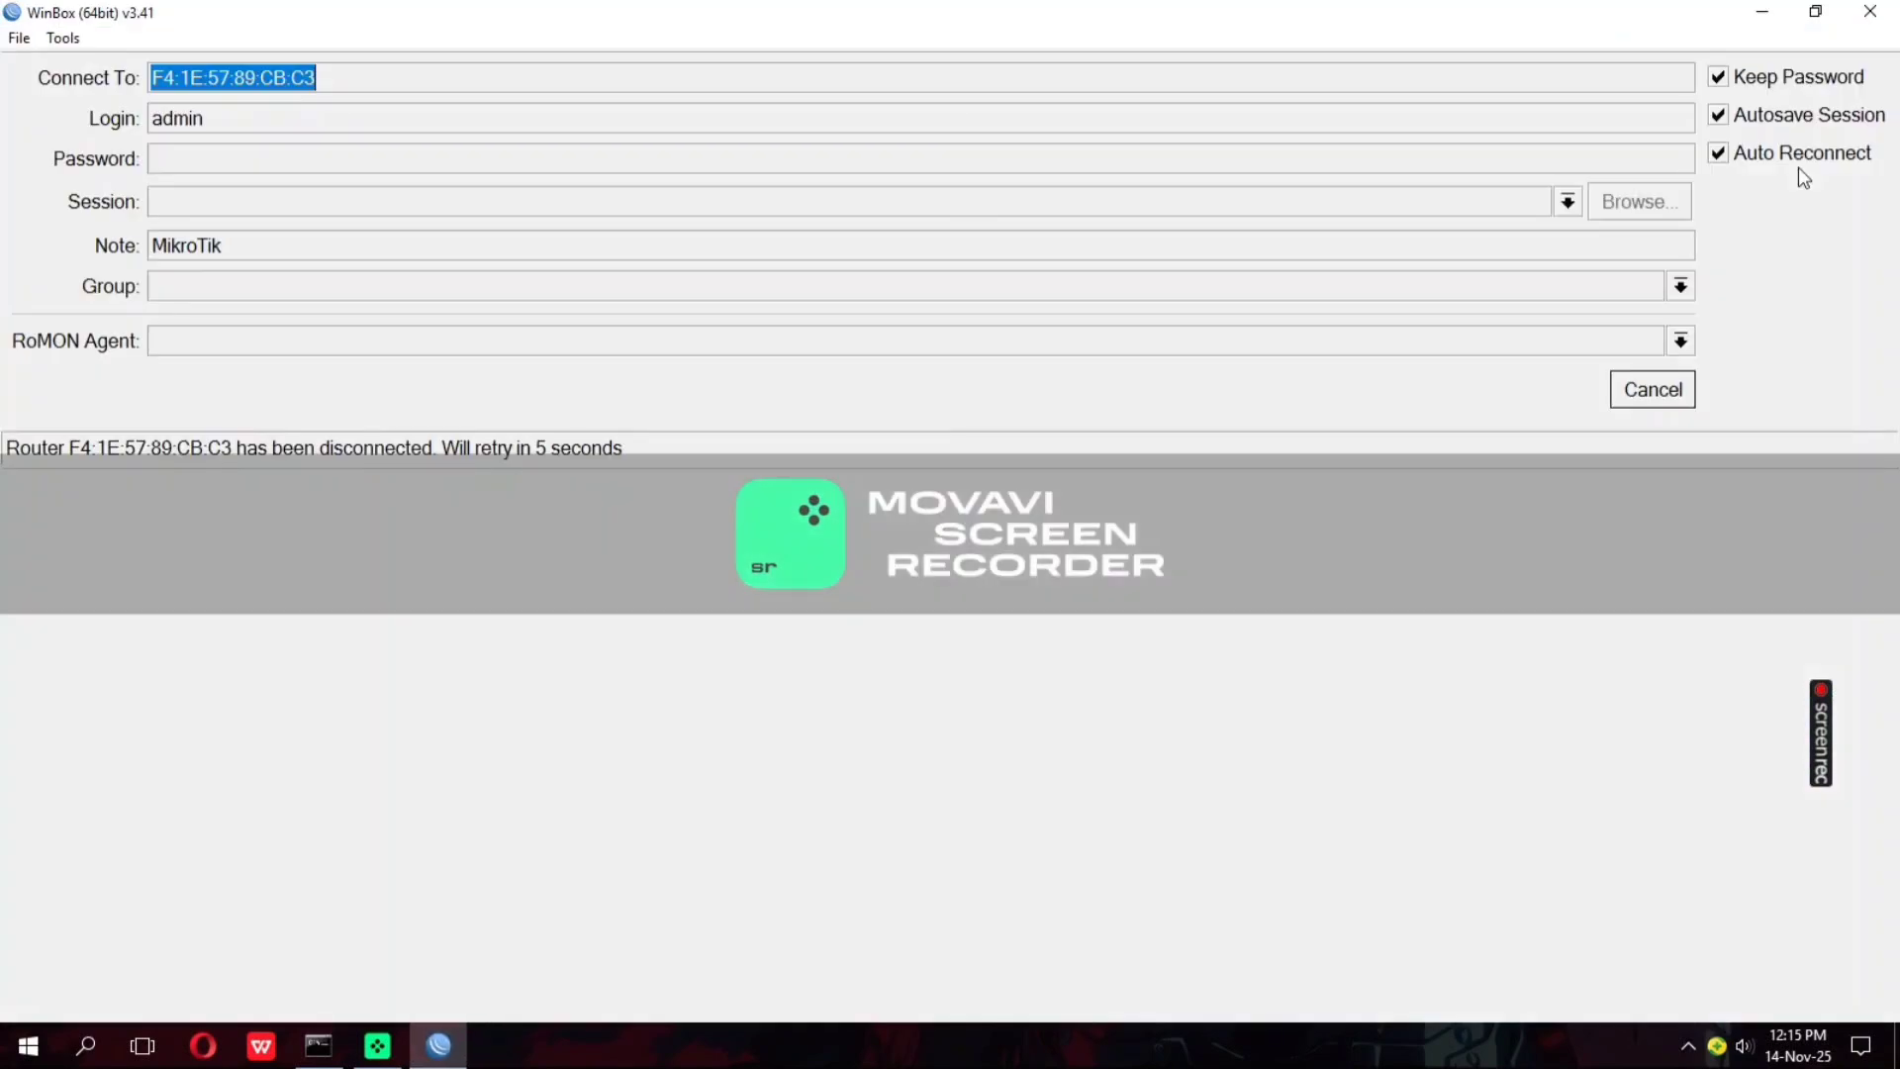
Switch to the Command Prompt and run ipconfig to check the PC's Ethernet address and gateway
{"action": "left_click", "coordinate": [318, 1045]}
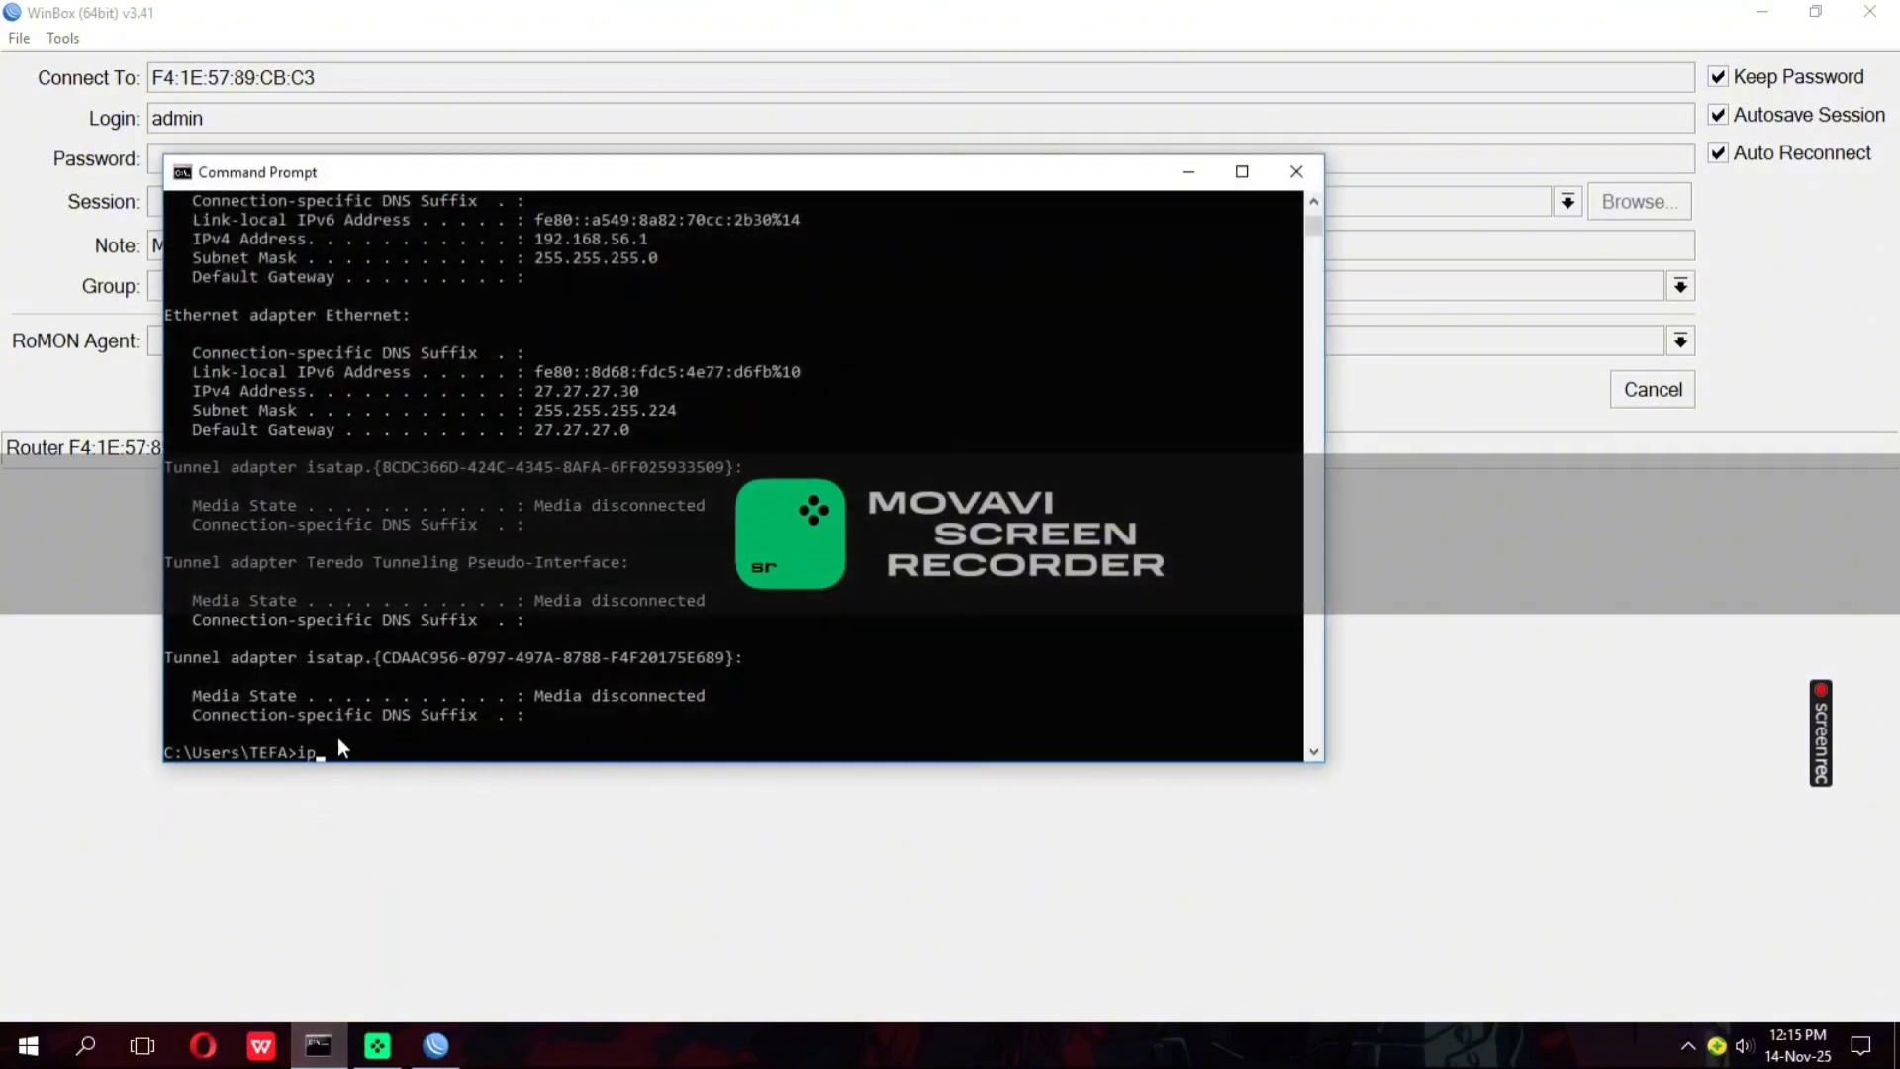
{"action": "type", "text": "ipconfi"}
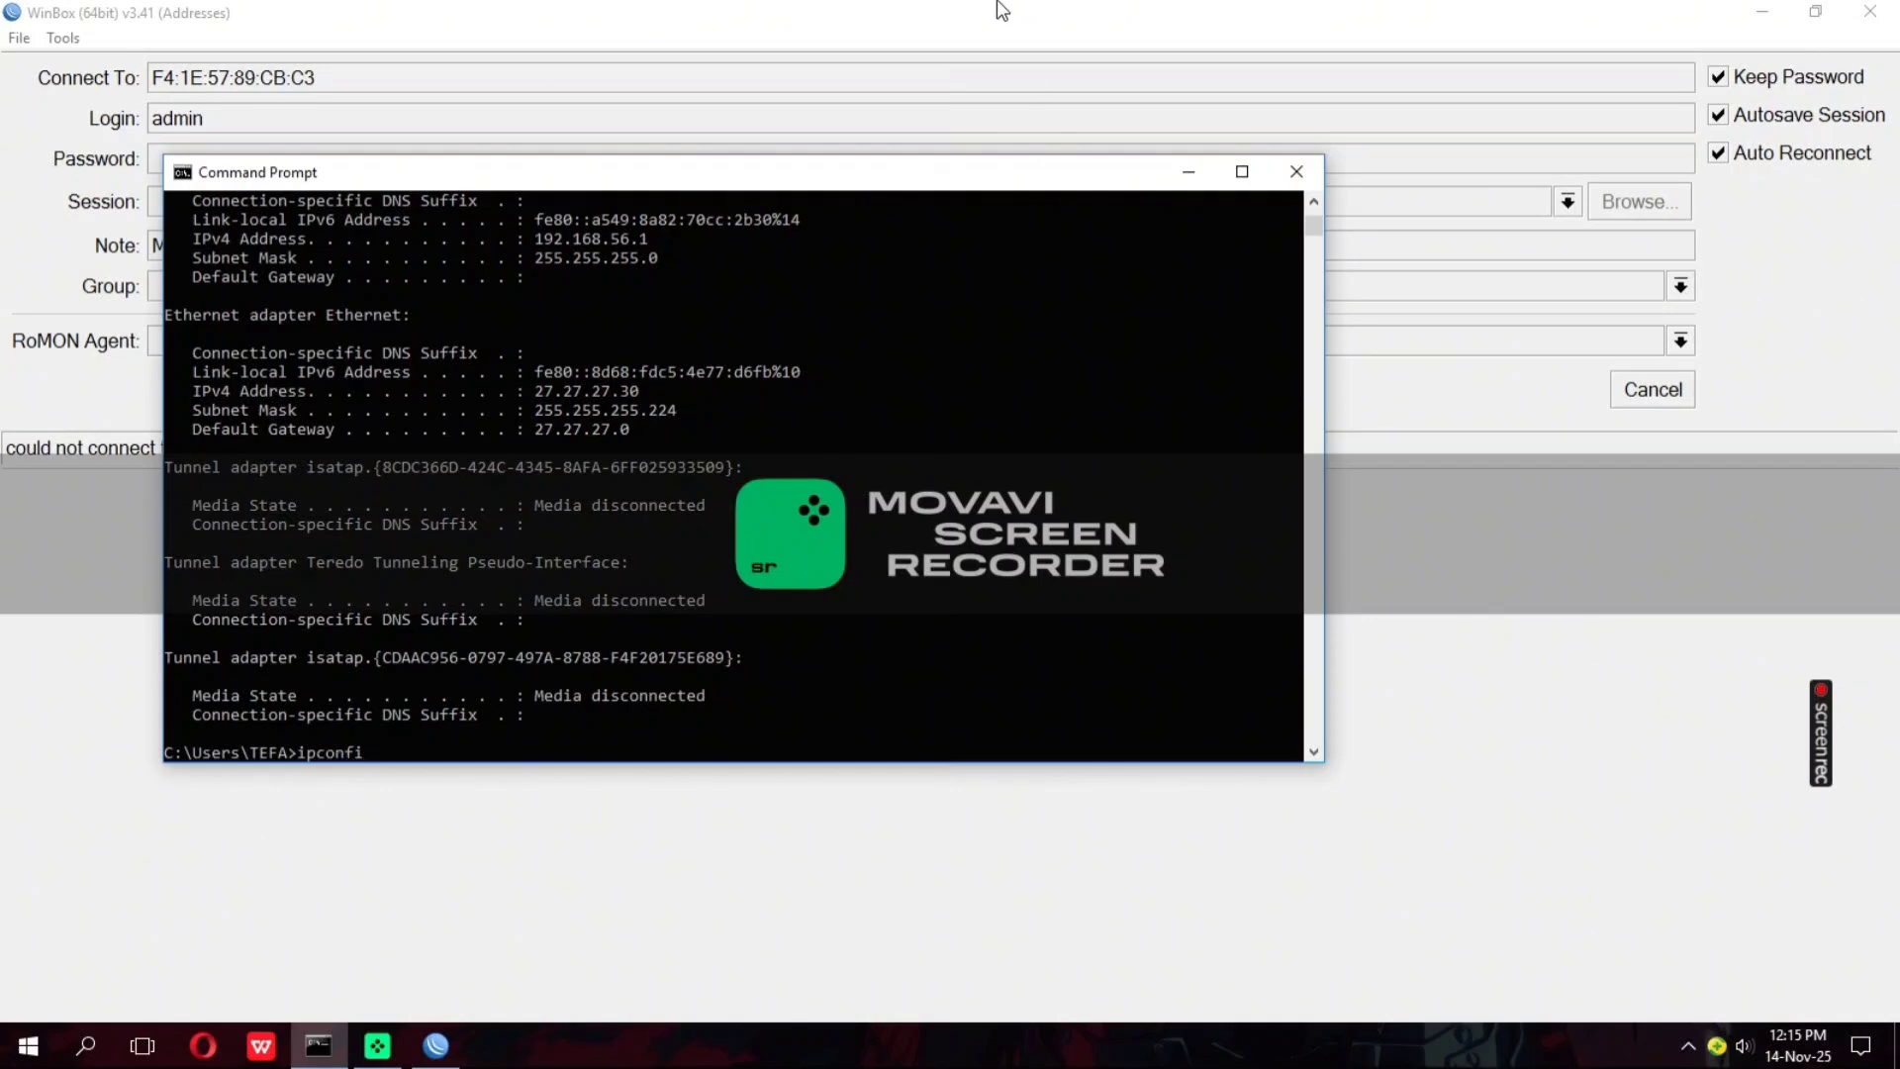
{"action": "type", "text": "g"}
{"action": "key", "text": "Return"}
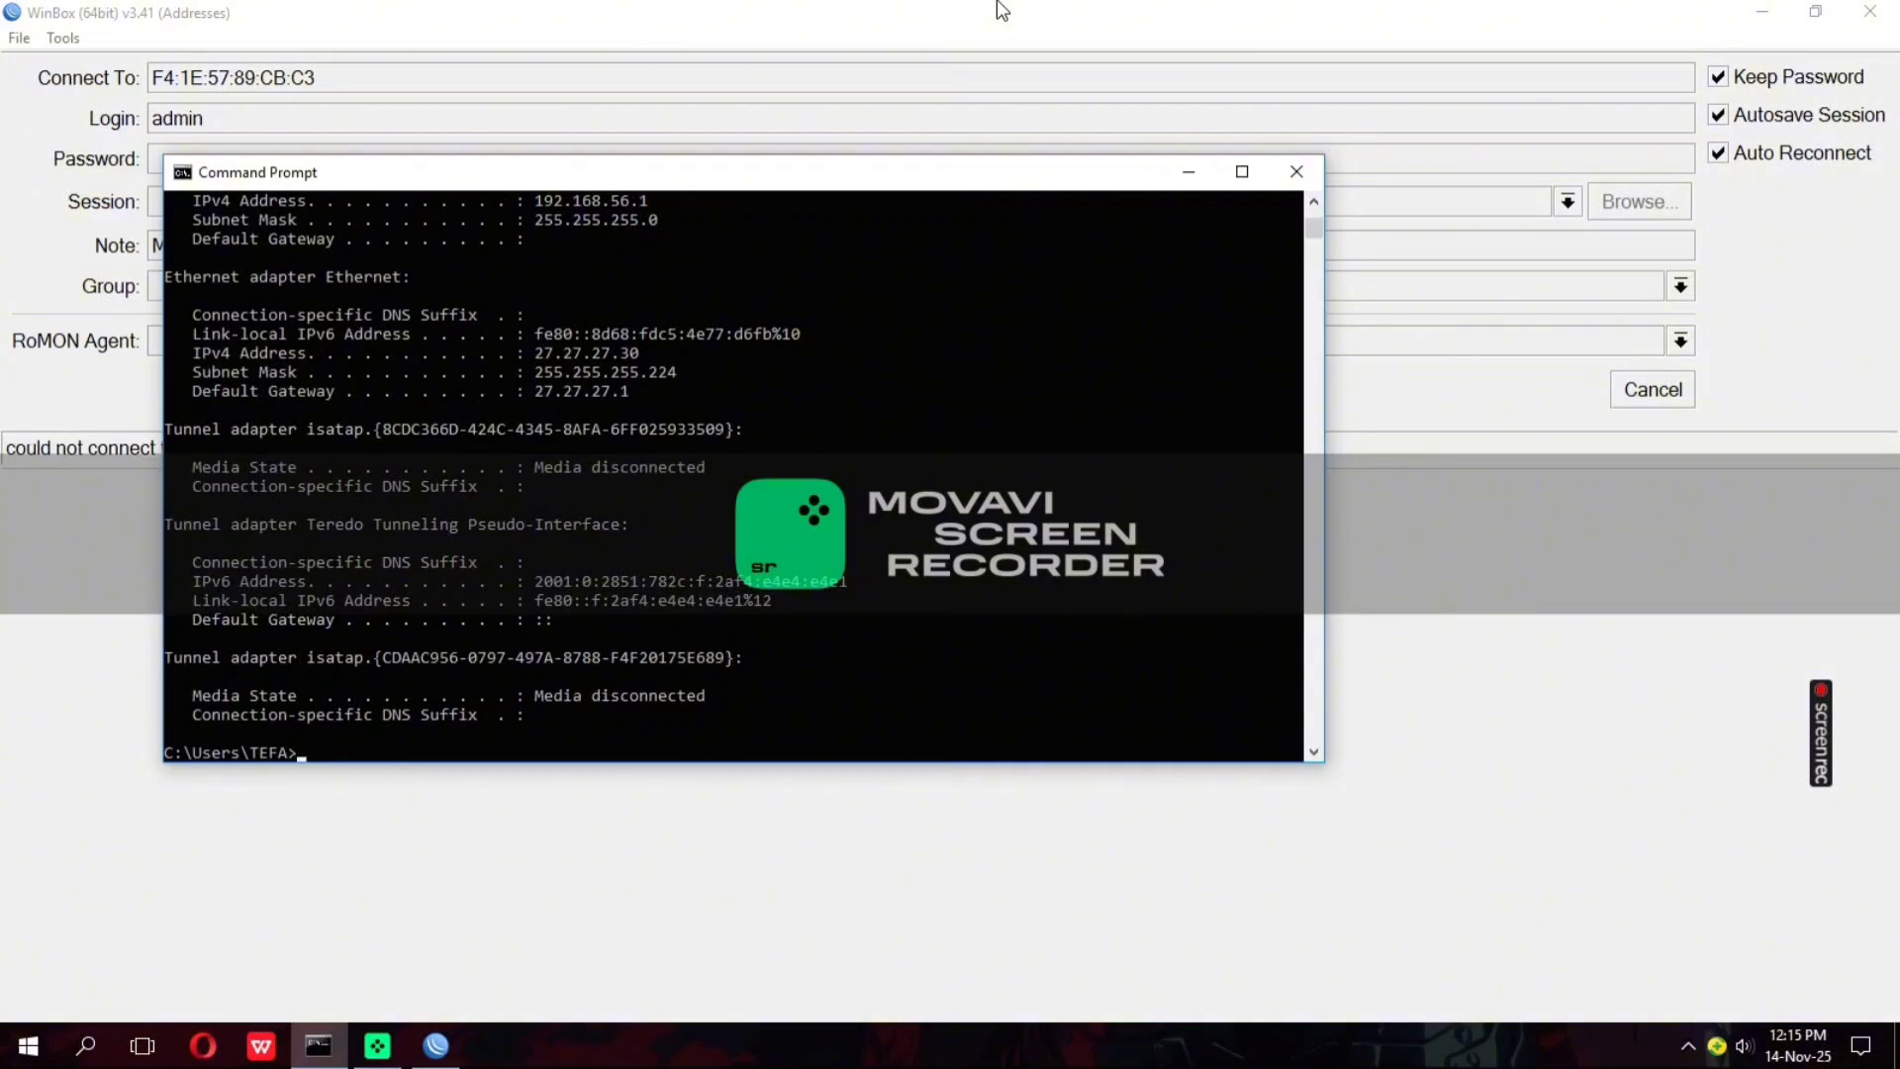
Run ipconfig again to recheck the IP configuration of the Ethernet adapter
{"action": "type", "text": "ipc"}
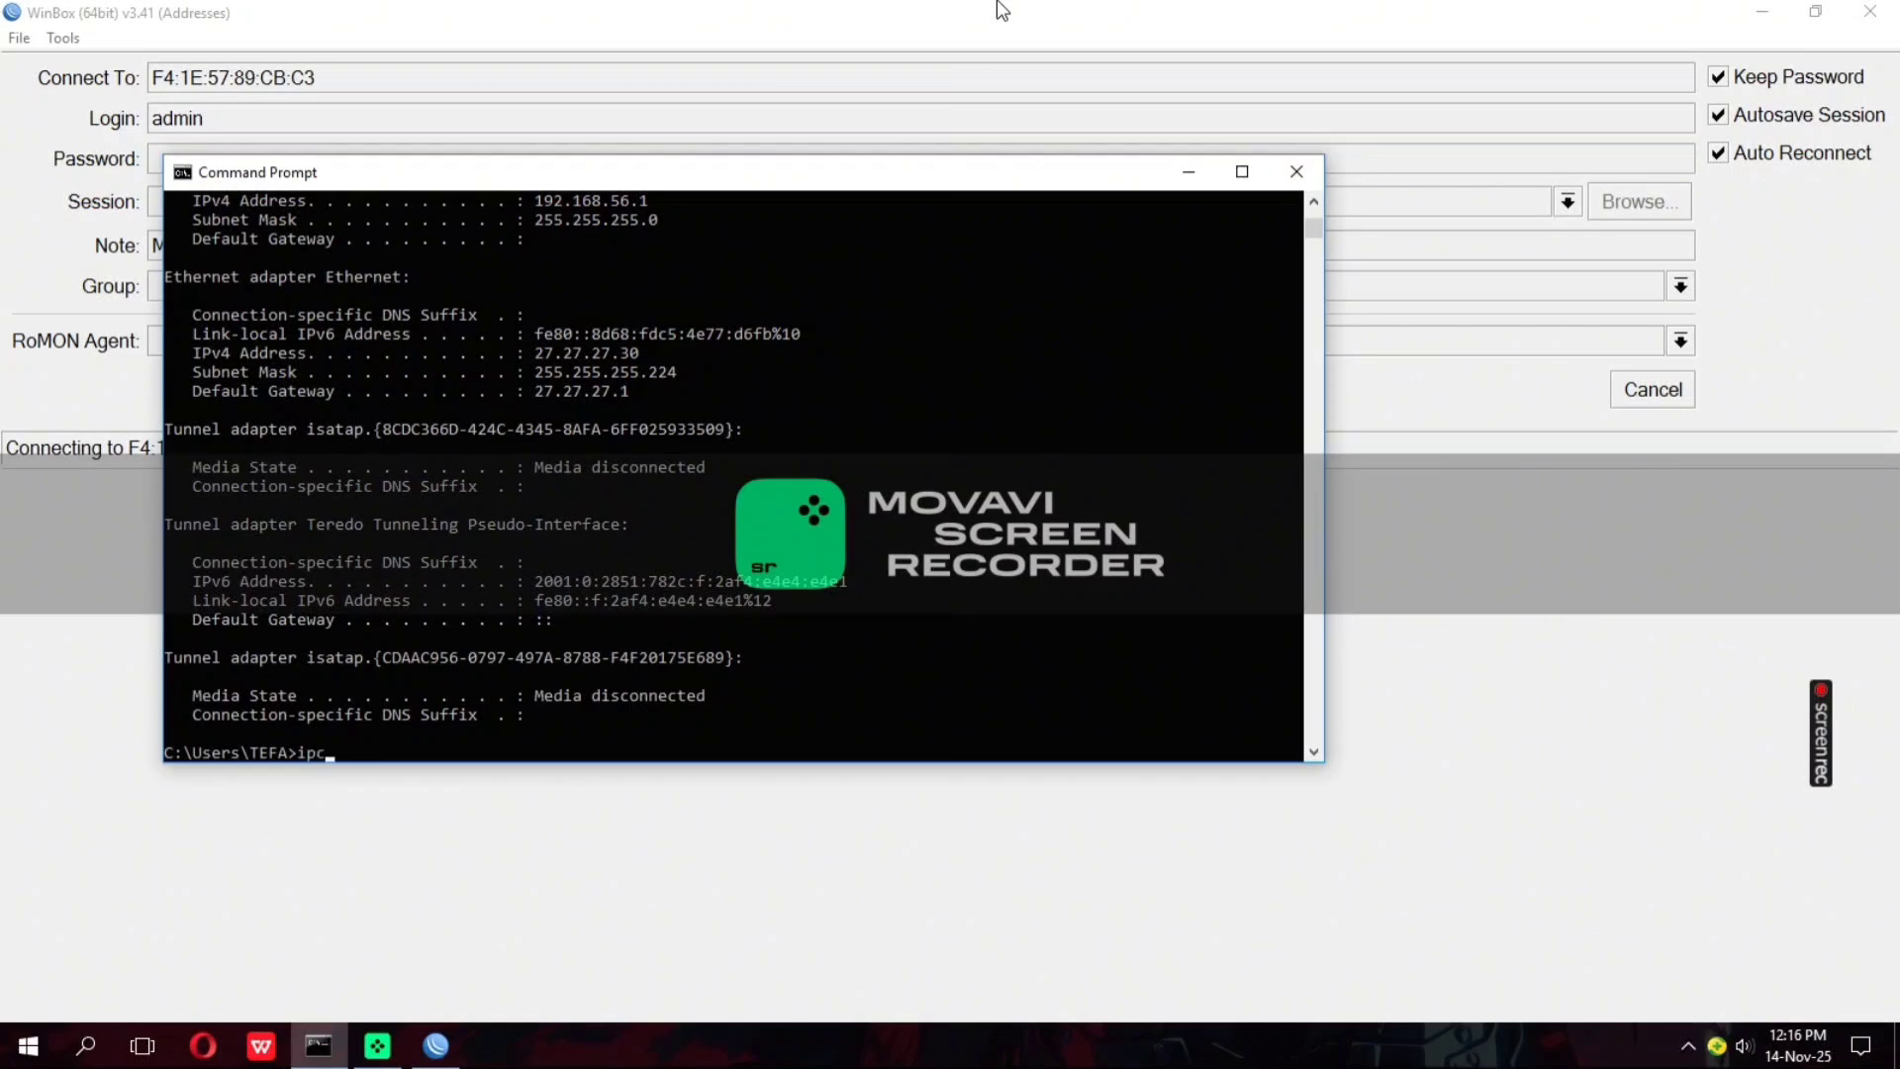
{"action": "type", "text": "onf"}
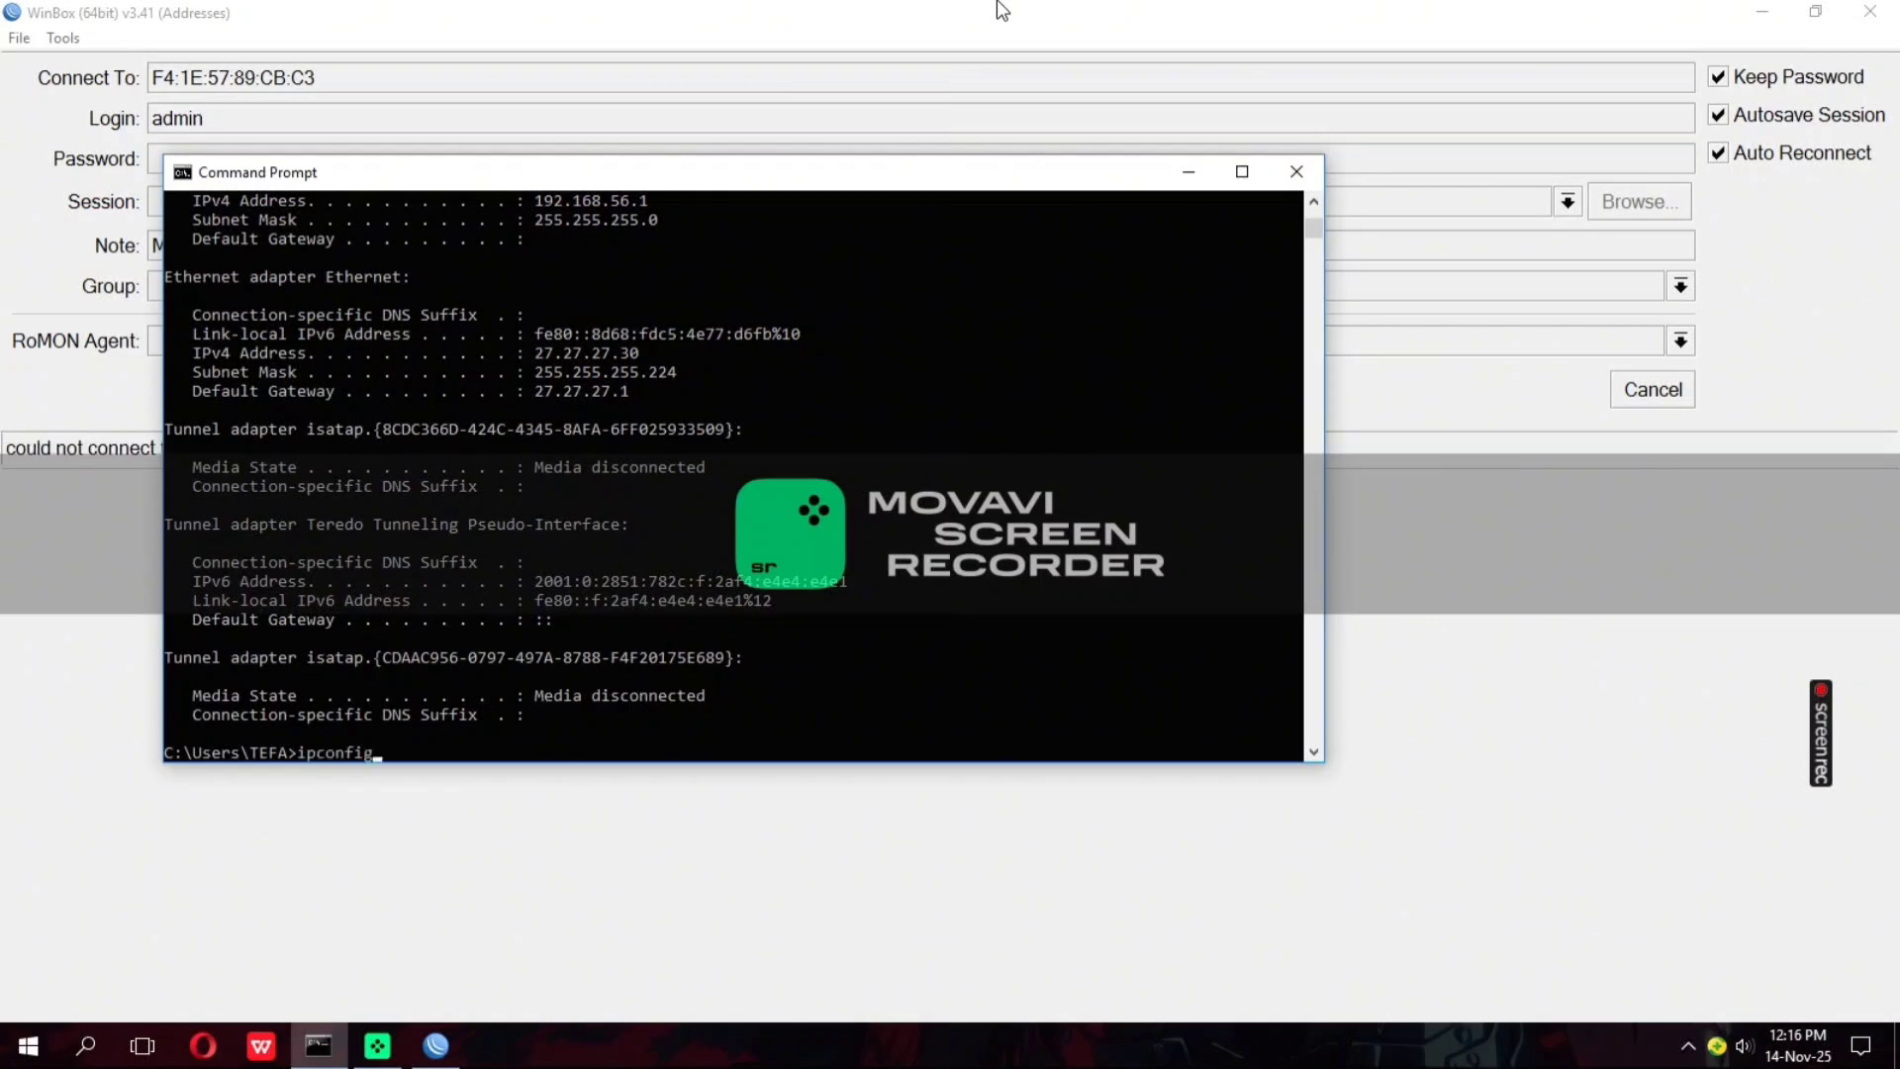
{"action": "type", "text": "ig"}
{"action": "key", "text": "Return"}
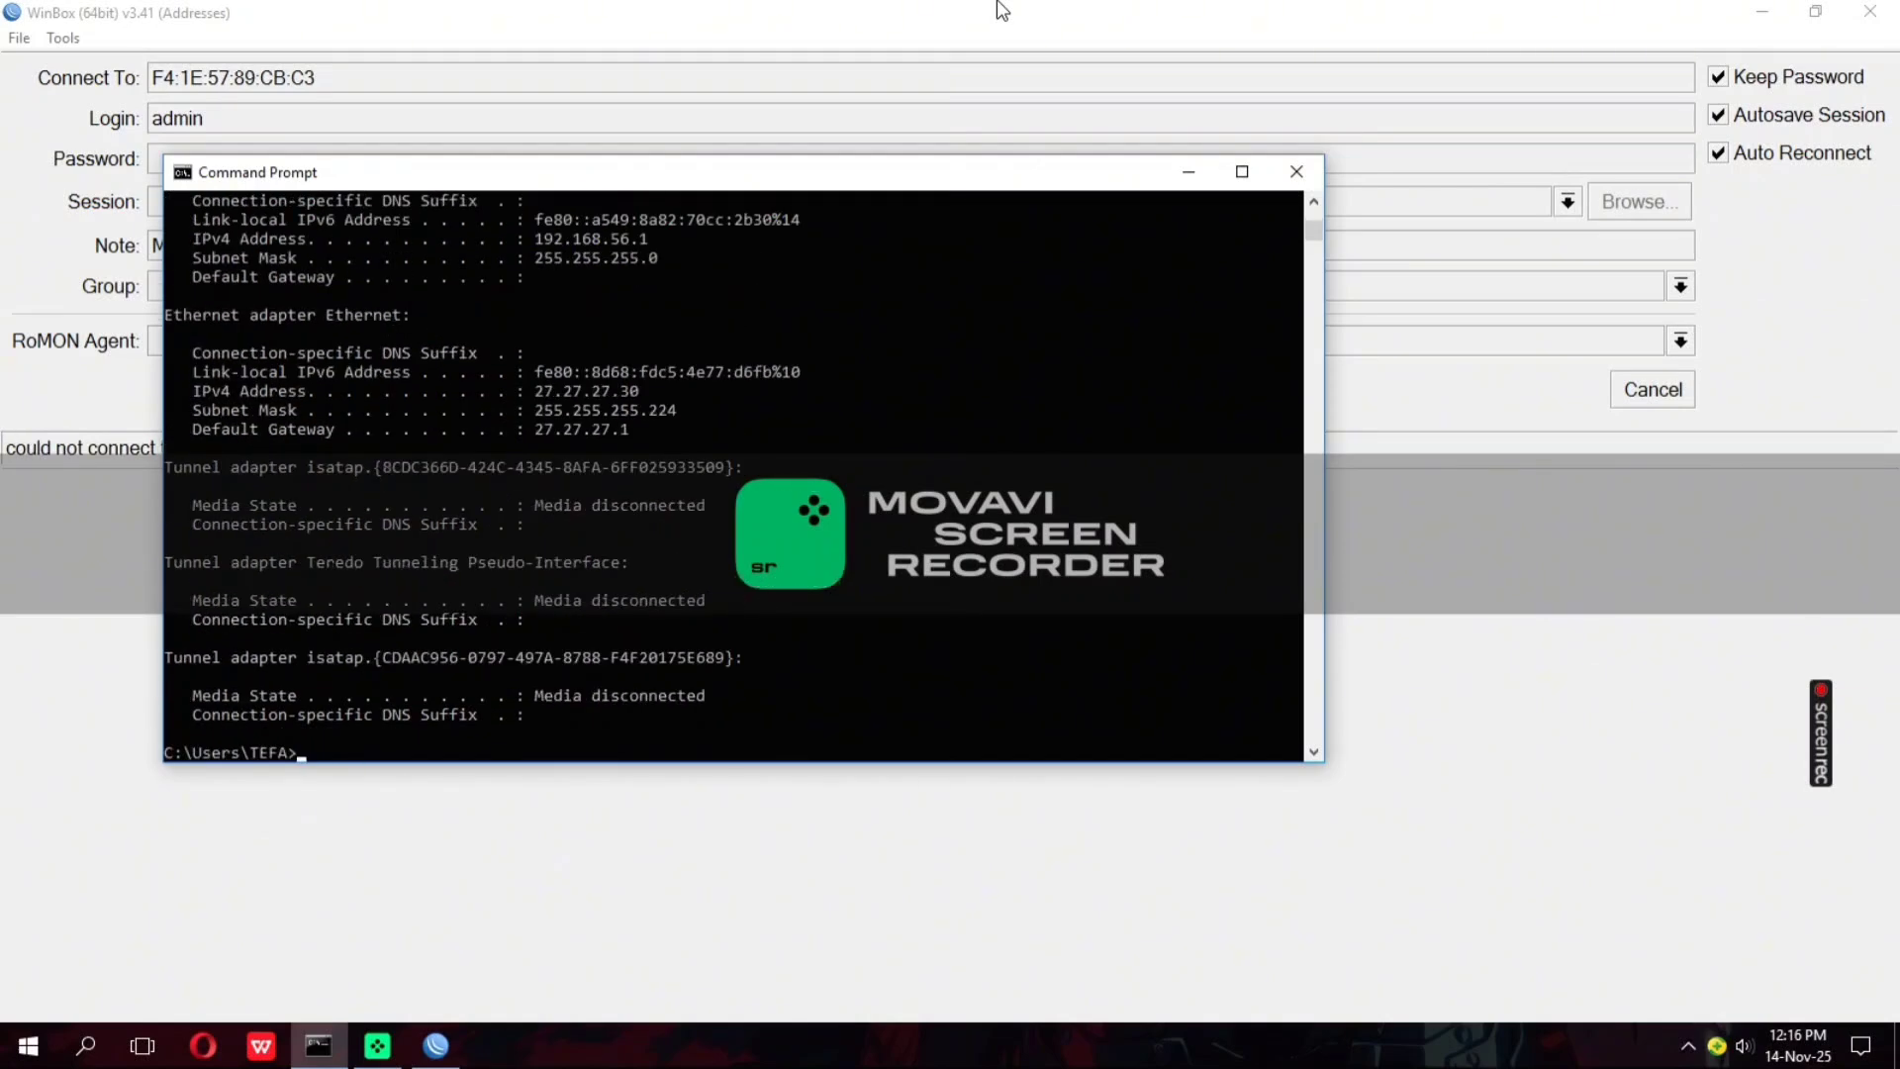